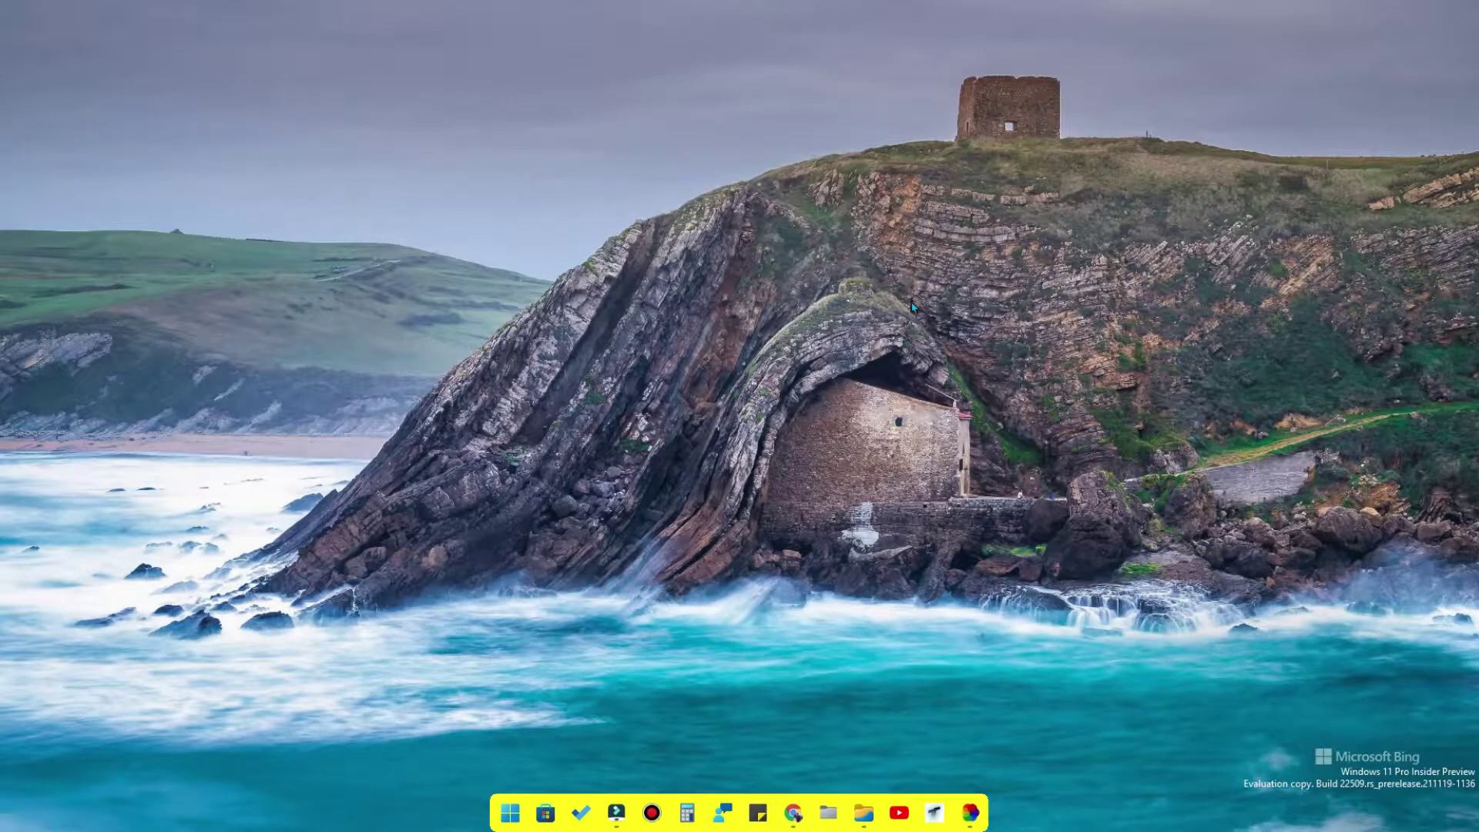
right_click(818, 269)
left_click(877, 316)
left_click(793, 814)
left_click(799, 823)
- Open the Bing Wallpaper options from the hidden background apps and enable daily refresh
mouse_move(1309, 823)
left_click(1312, 813)
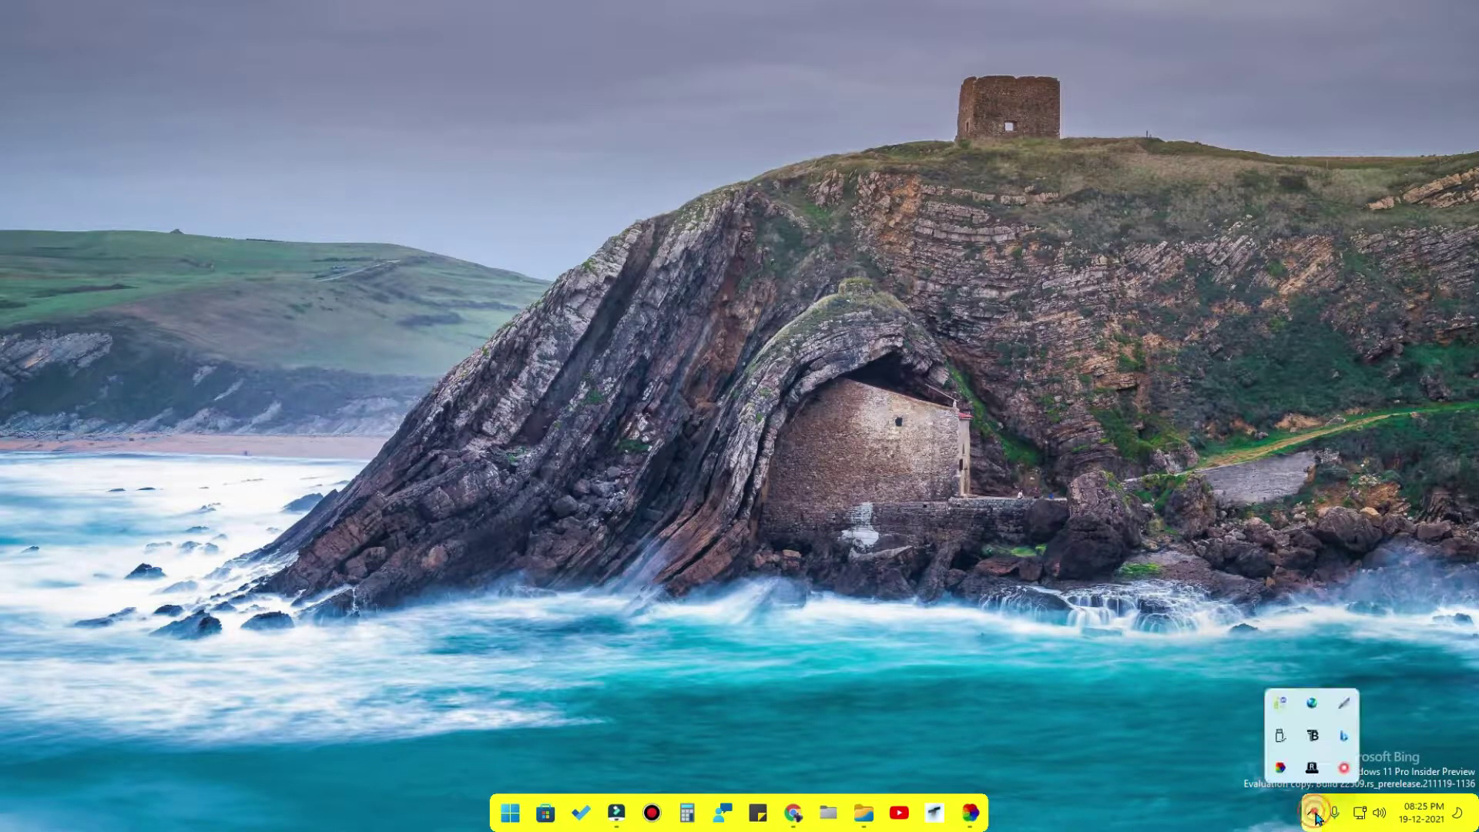
left_click(1344, 737)
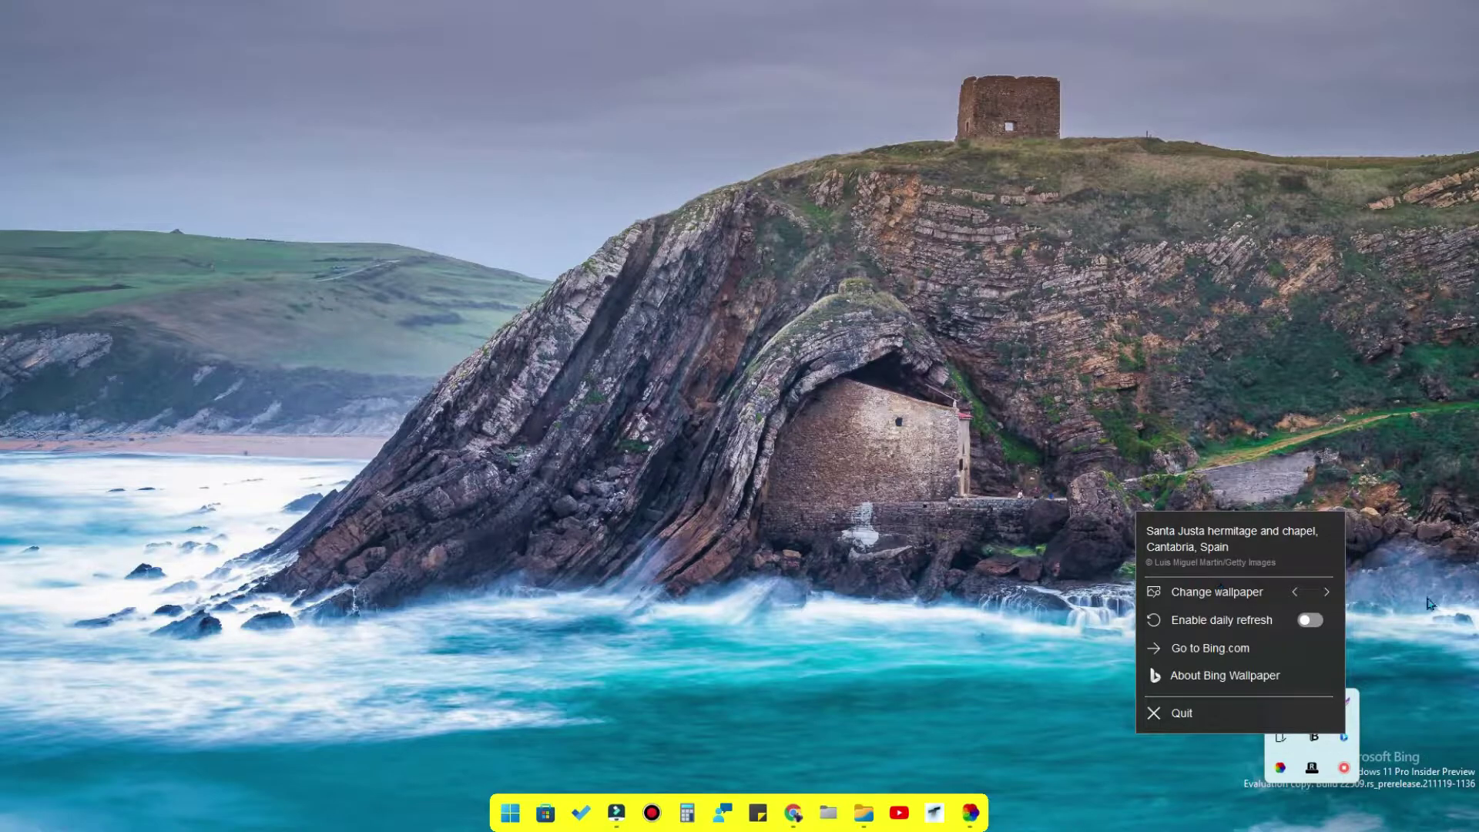
left_click(1313, 620)
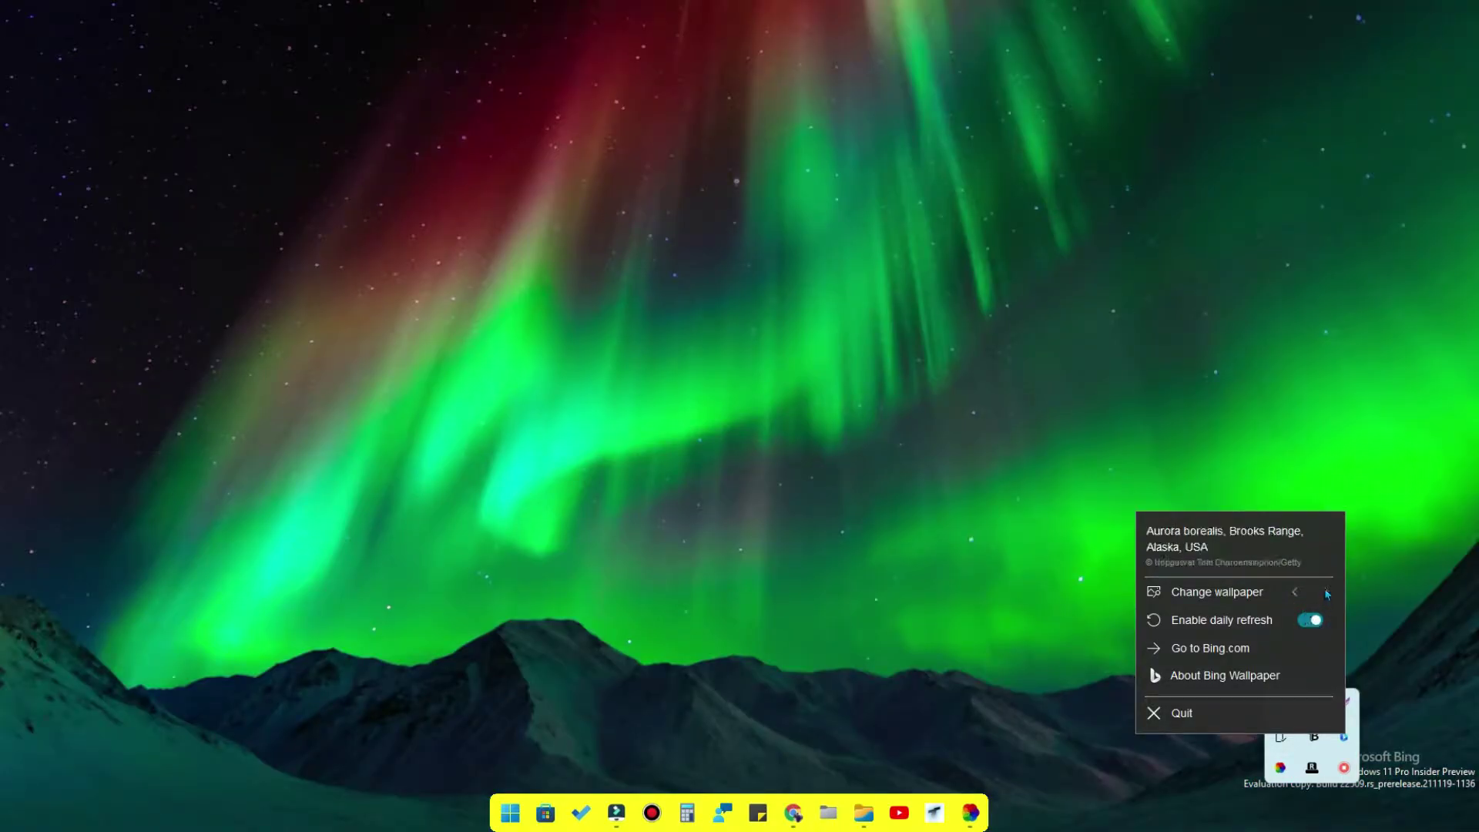
- Change the Bing wallpaper back through the previous images to the red field with a bare tree, and close the options
left_click(1297, 598)
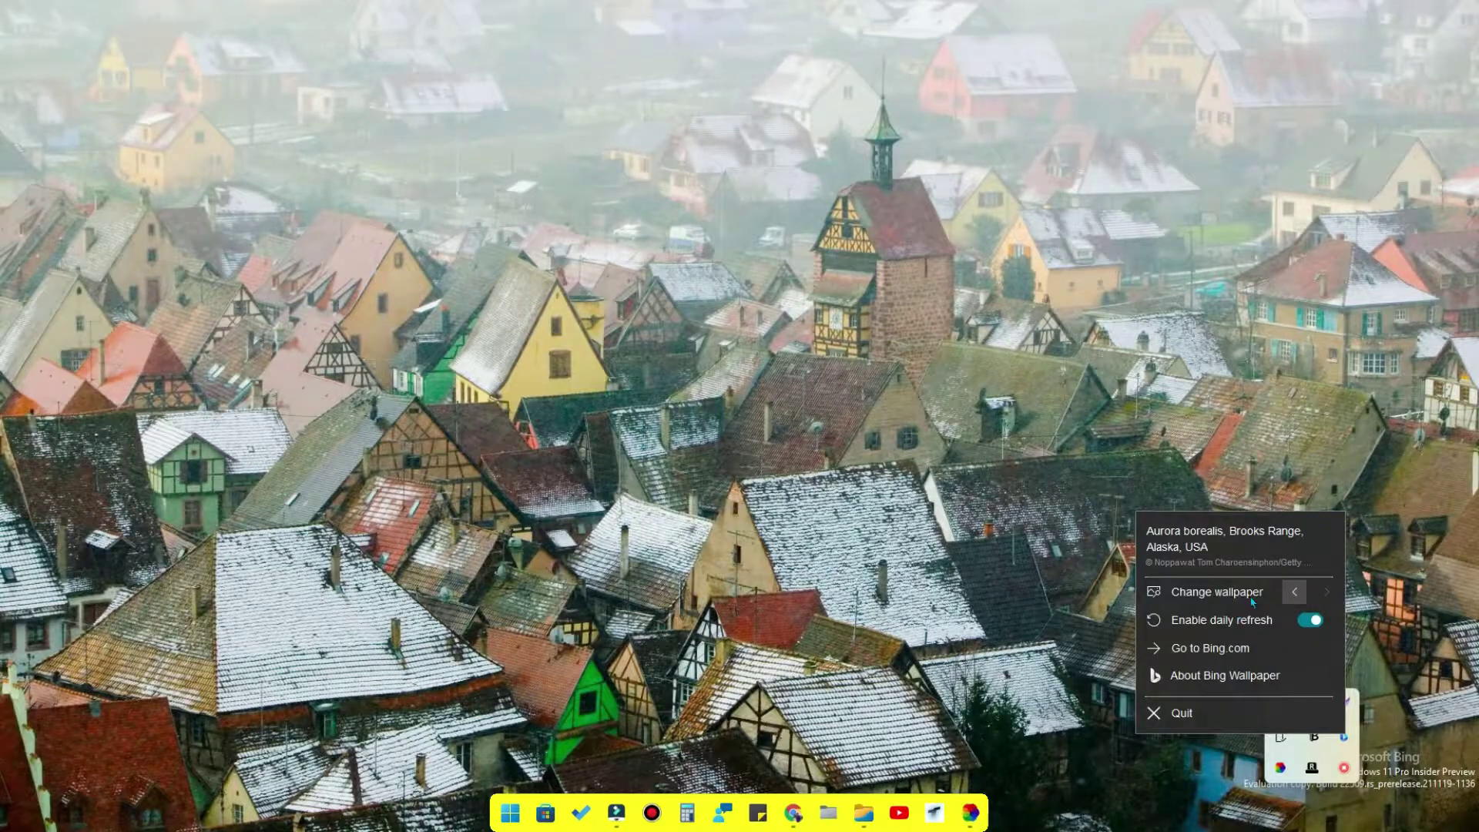
left_click(1296, 595)
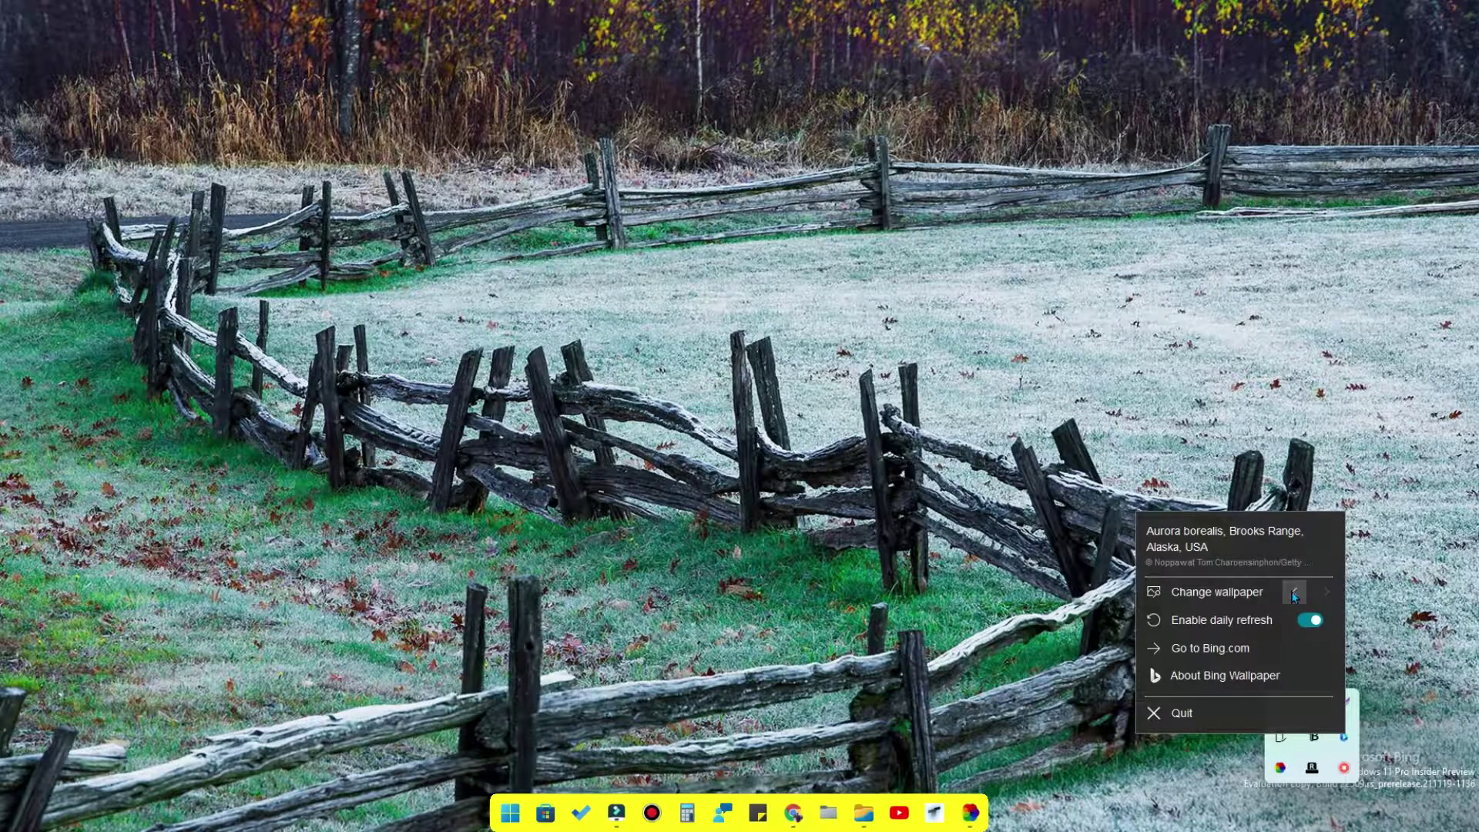
left_click(1294, 595)
left_click(1294, 595)
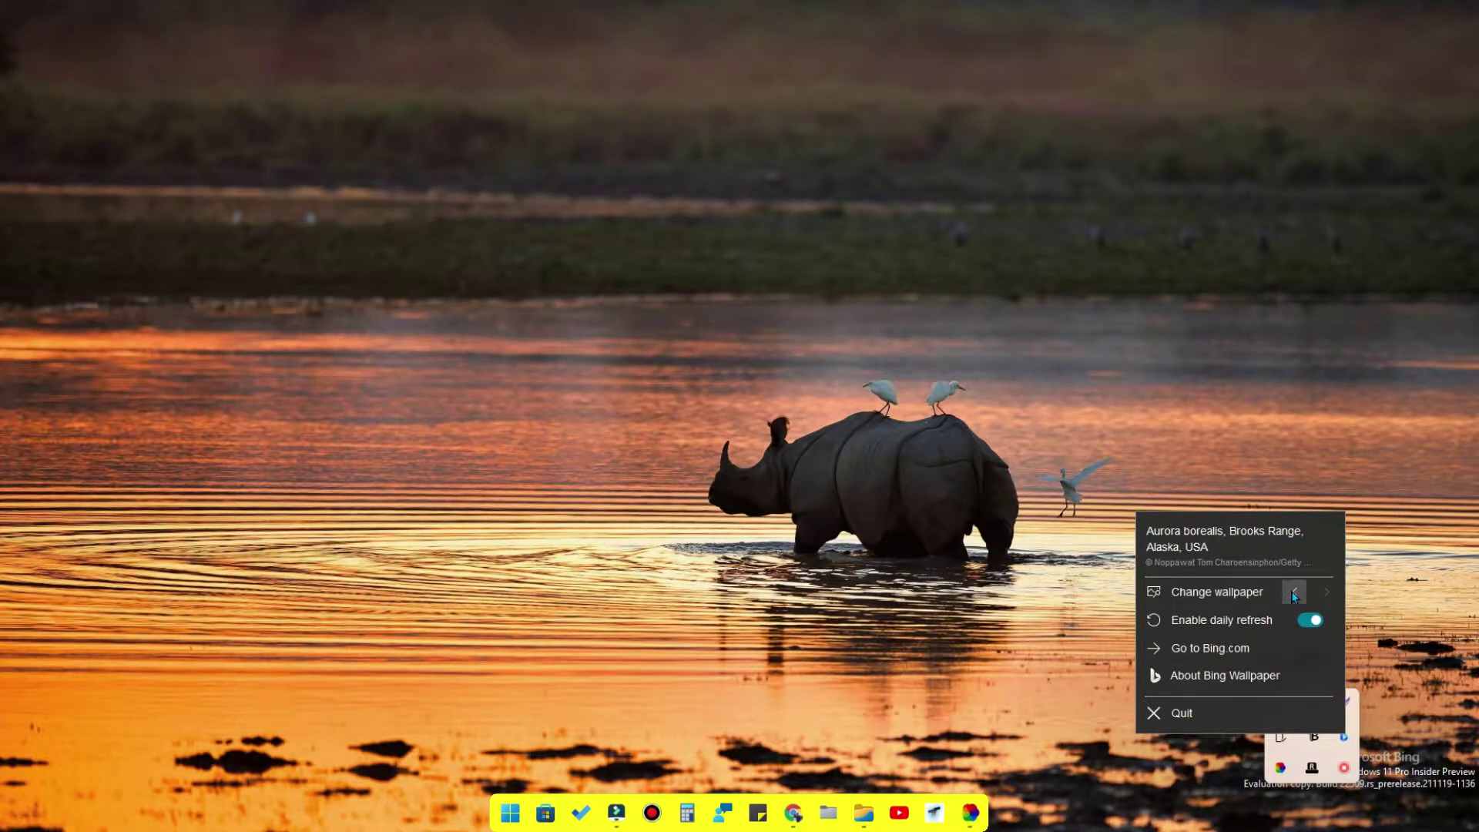
left_click(1294, 593)
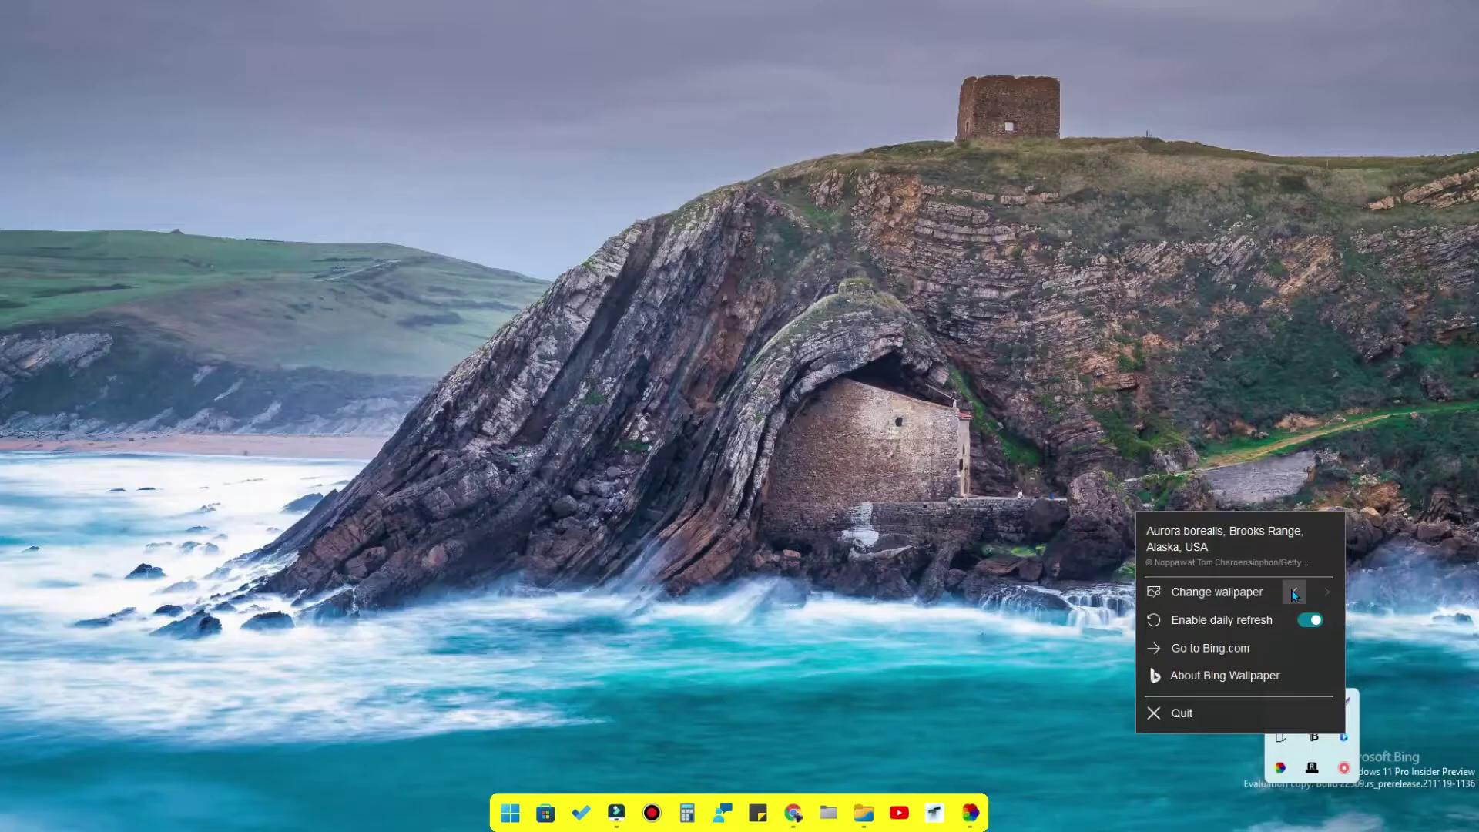
left_click(1294, 593)
left_click(1292, 591)
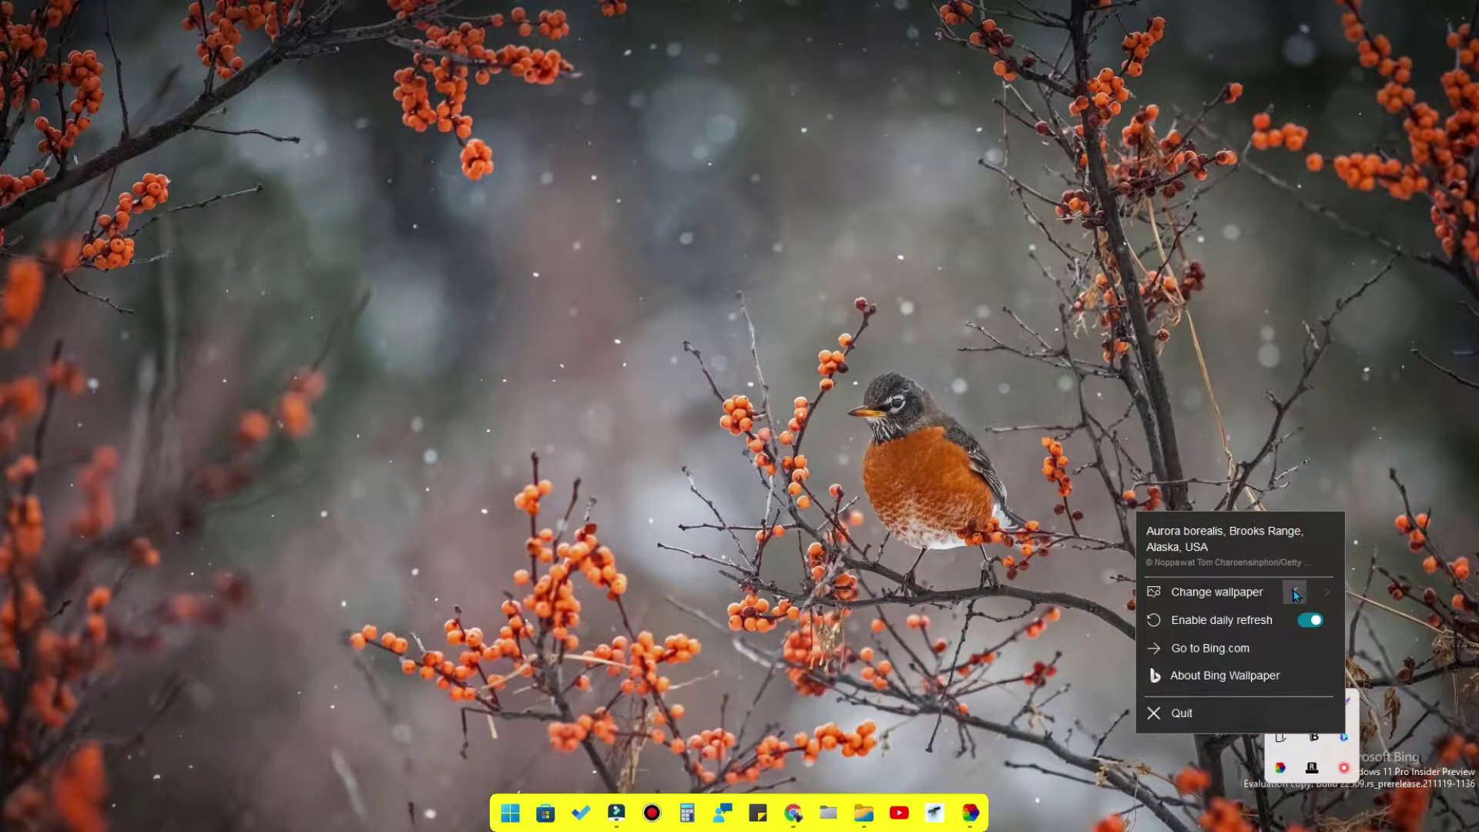
left_click(1293, 593)
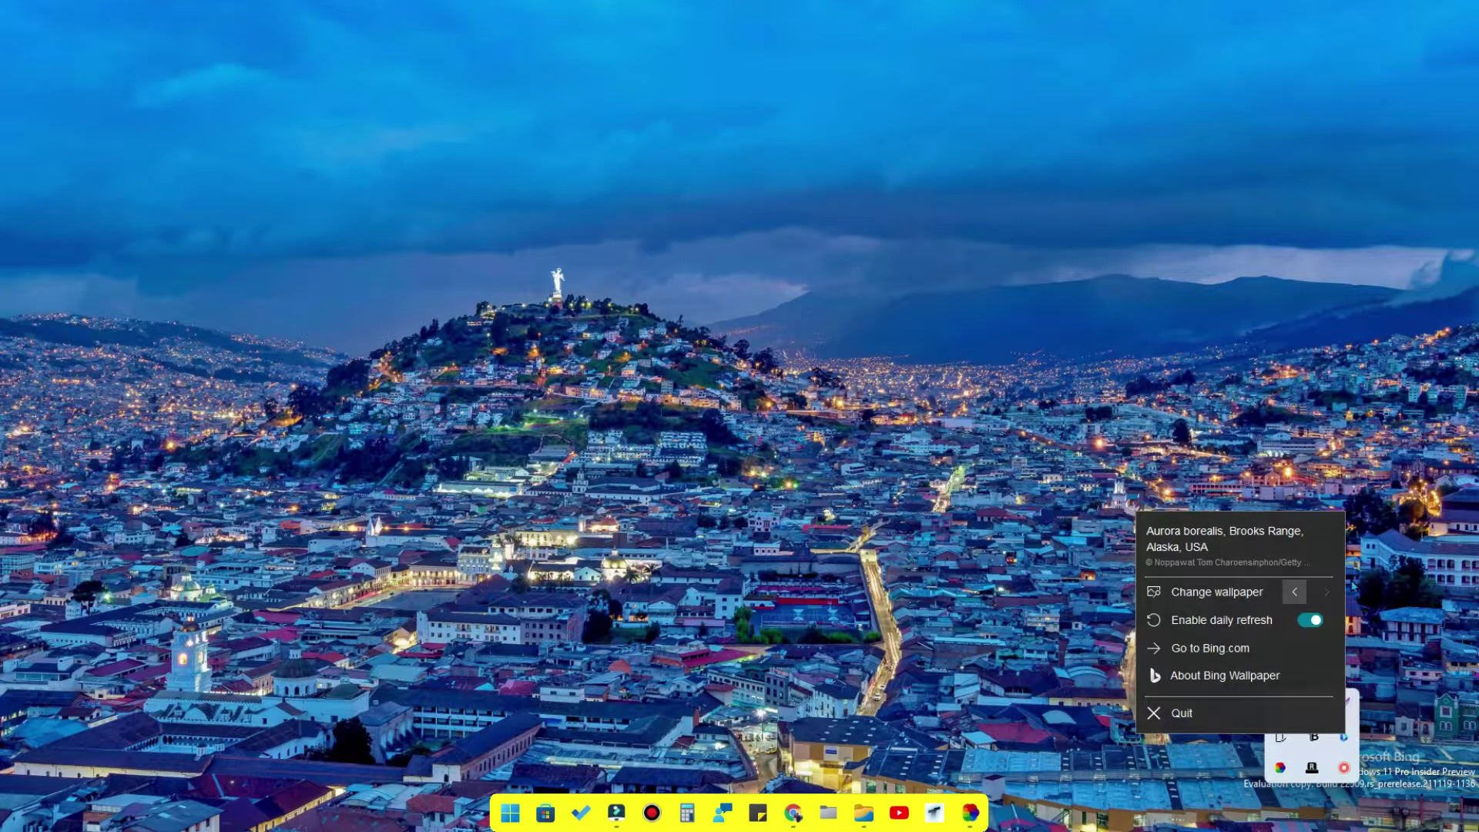
left_click(1294, 592)
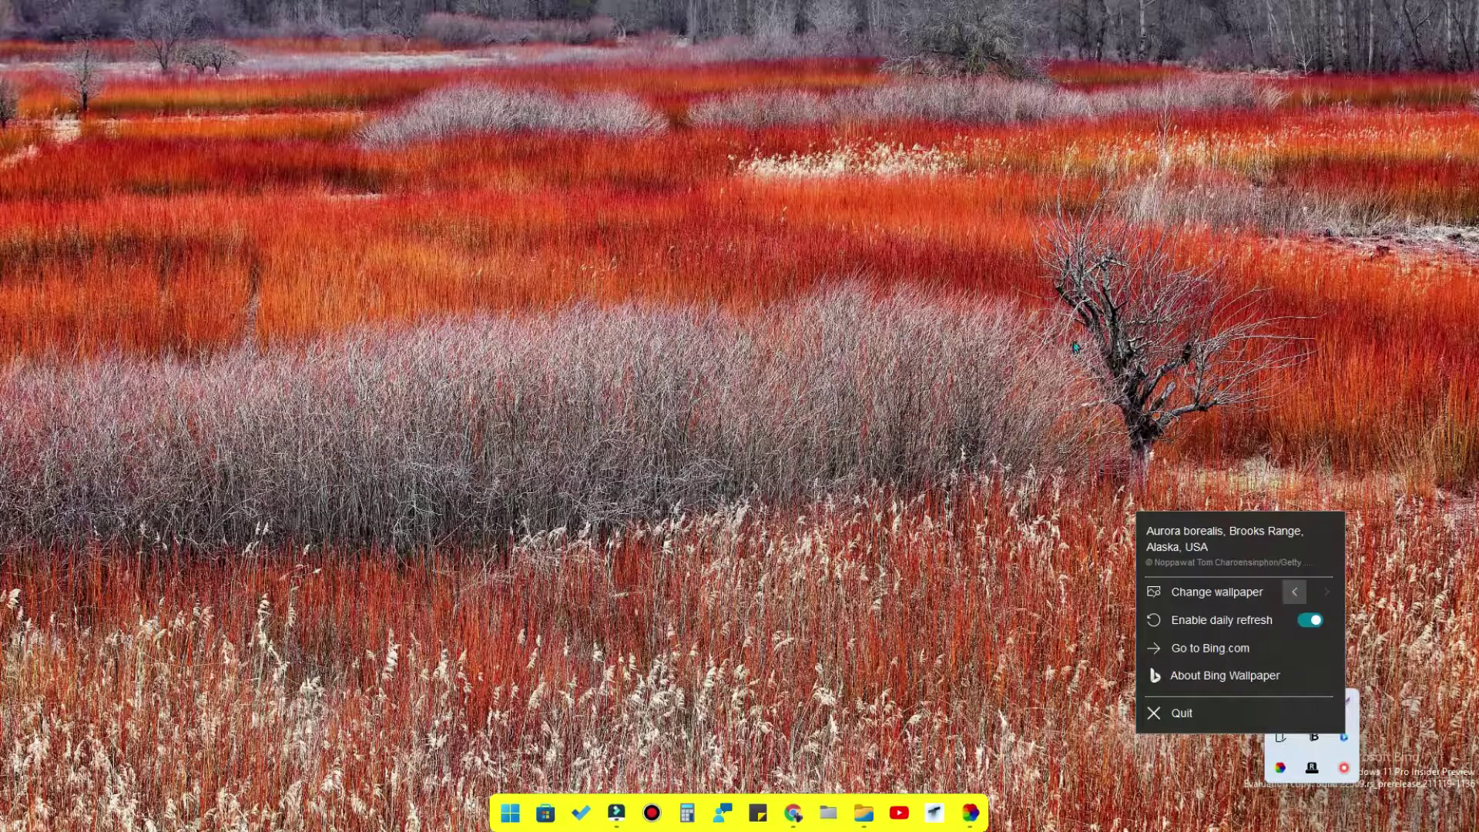
right_click(993, 328)
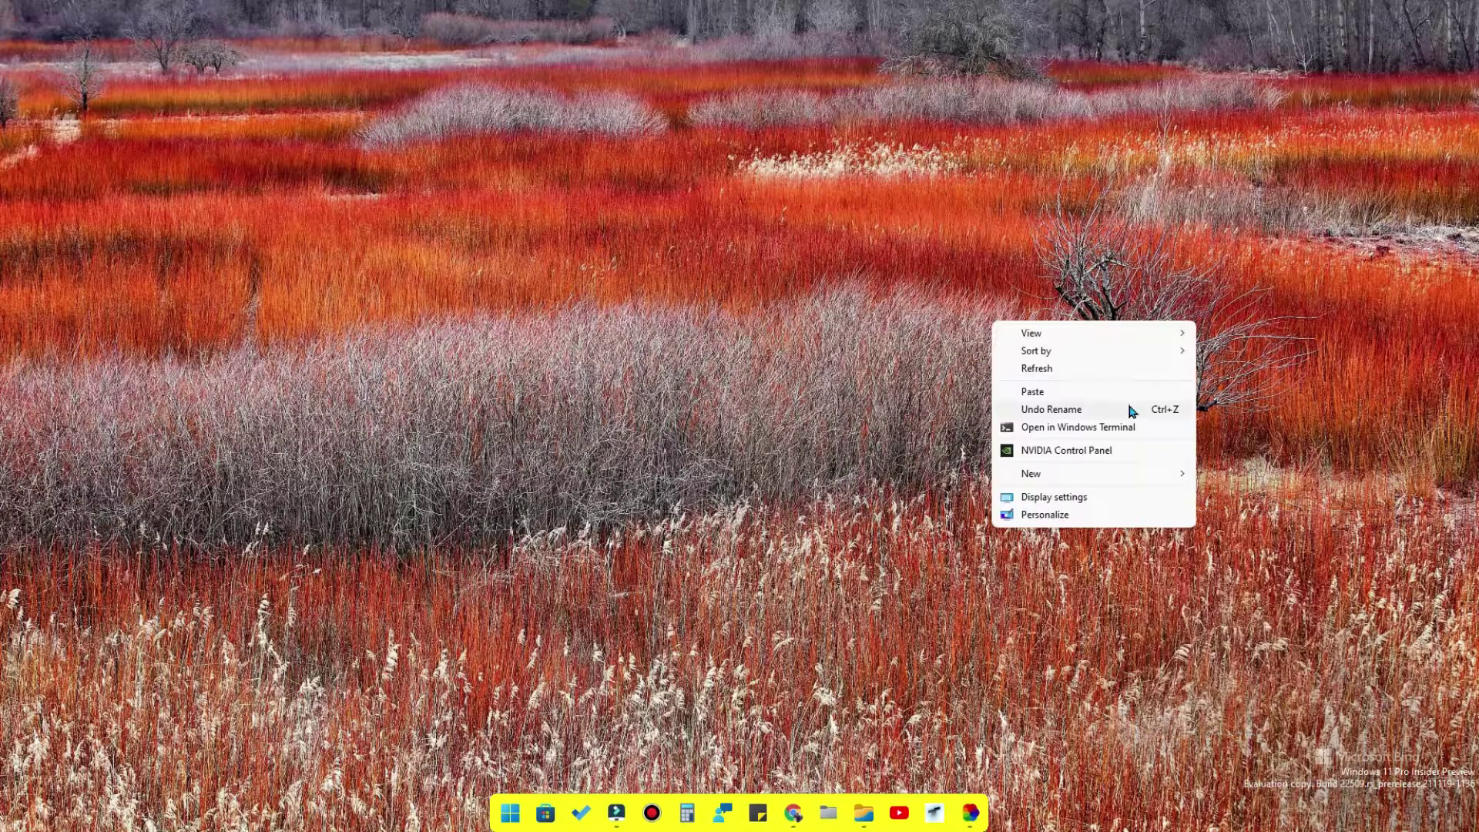
left_click(1079, 380)
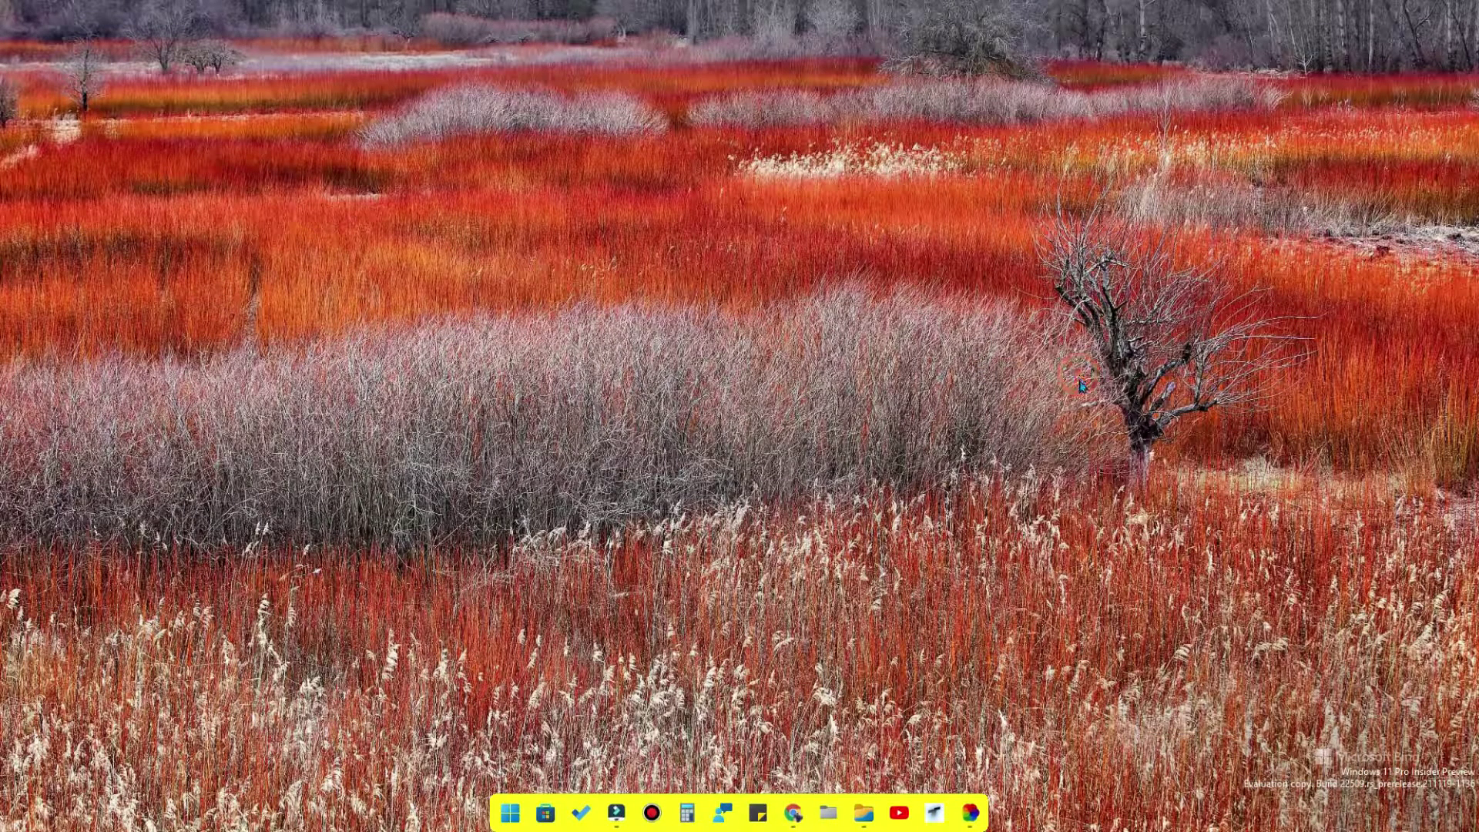
- Open Lively Wallpaper, look up "lively wallpaper" in the Microsoft Store, and return to the wallpaper library
left_click(971, 819)
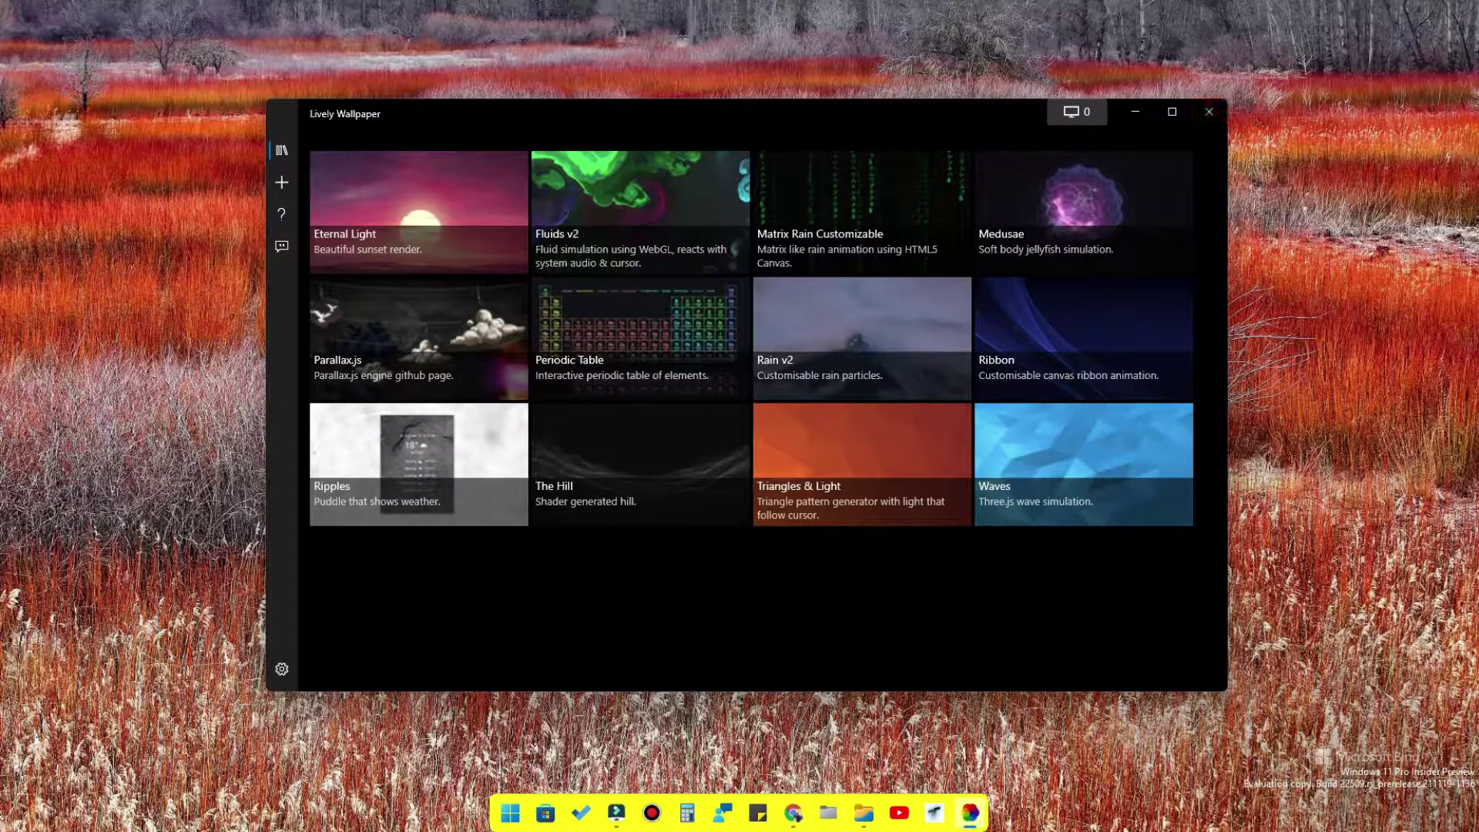
left_click(548, 818)
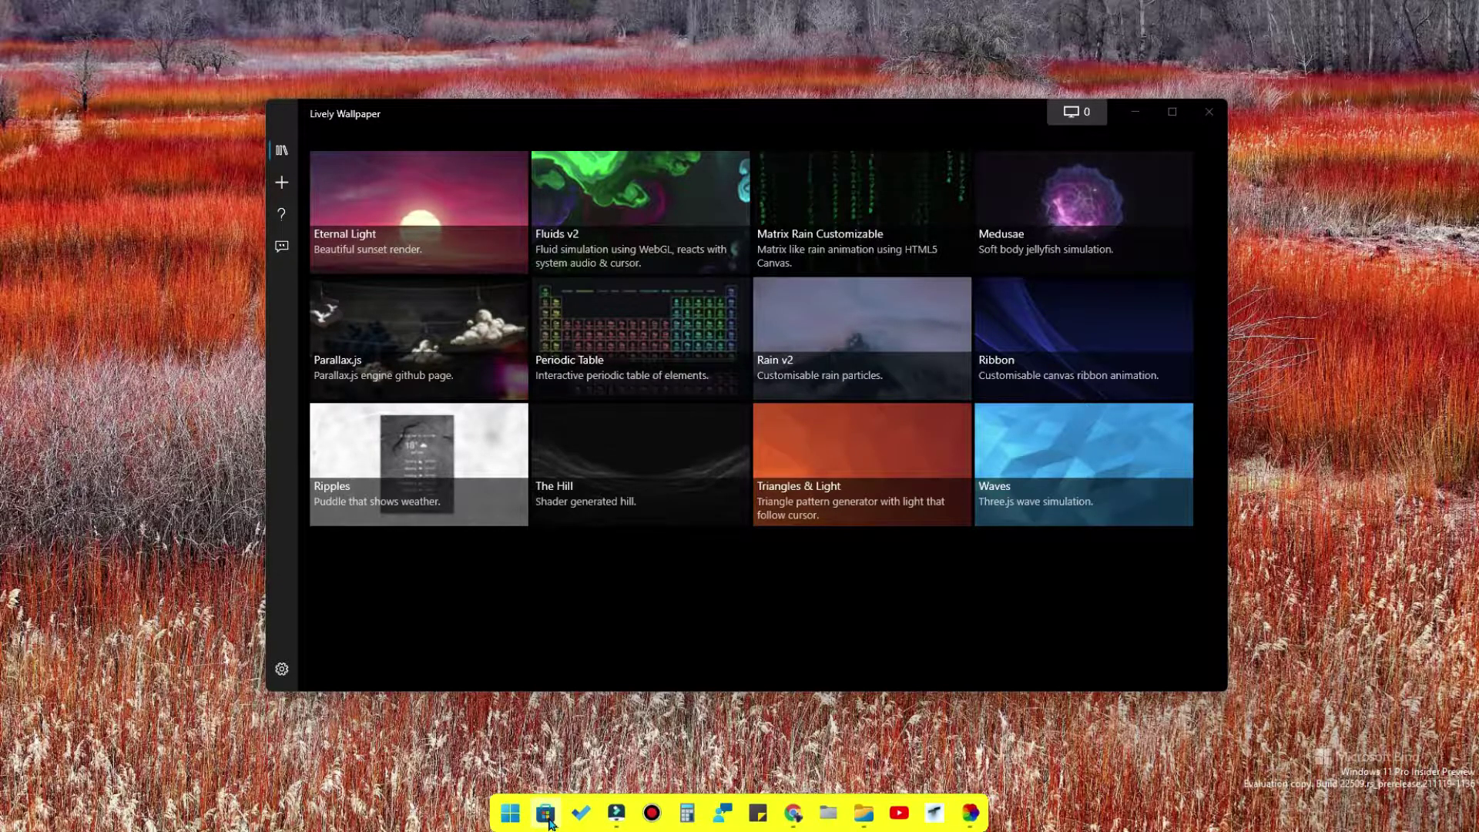
left_click(614, 23)
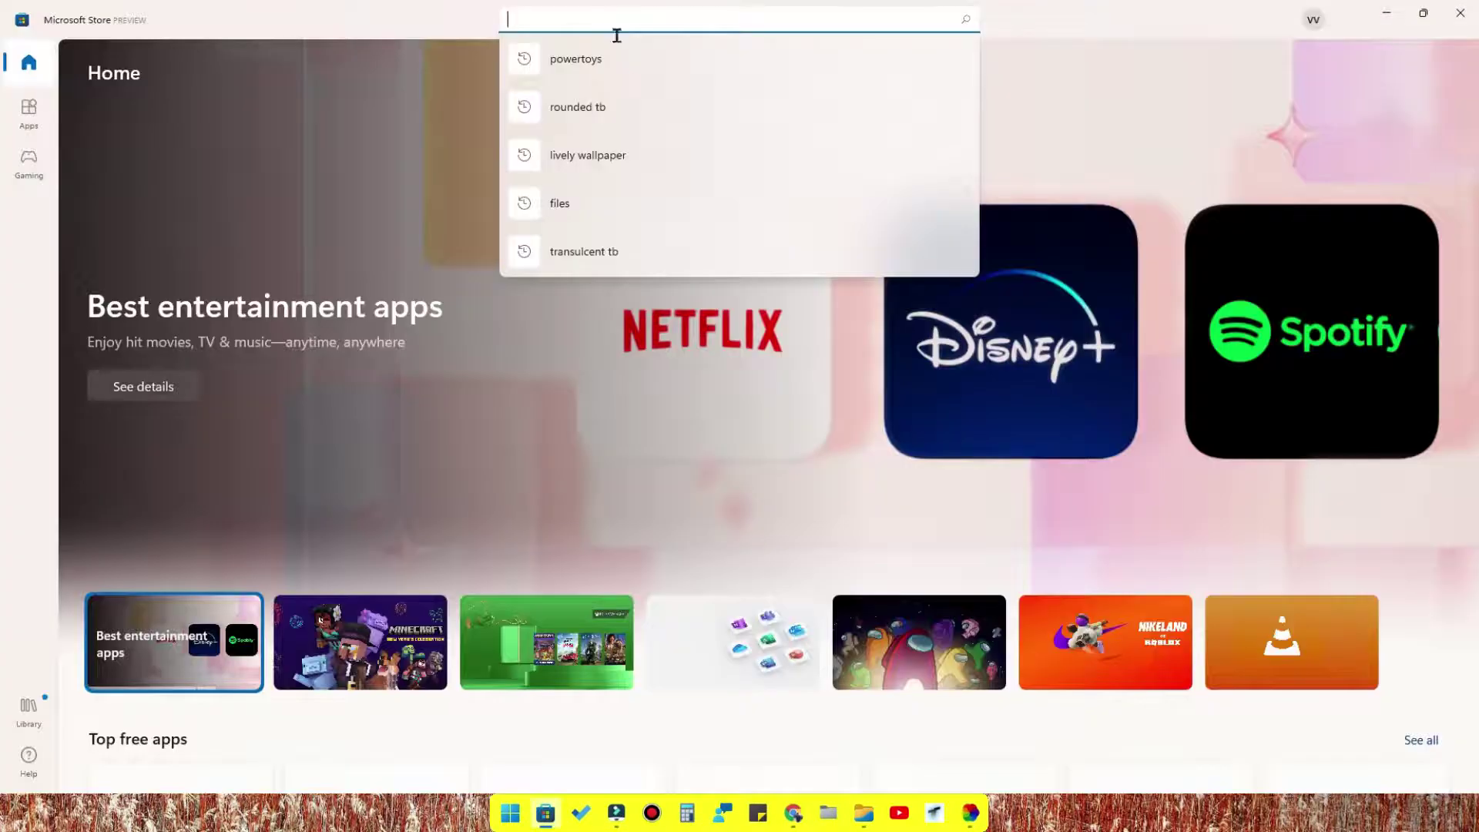
left_click(633, 154)
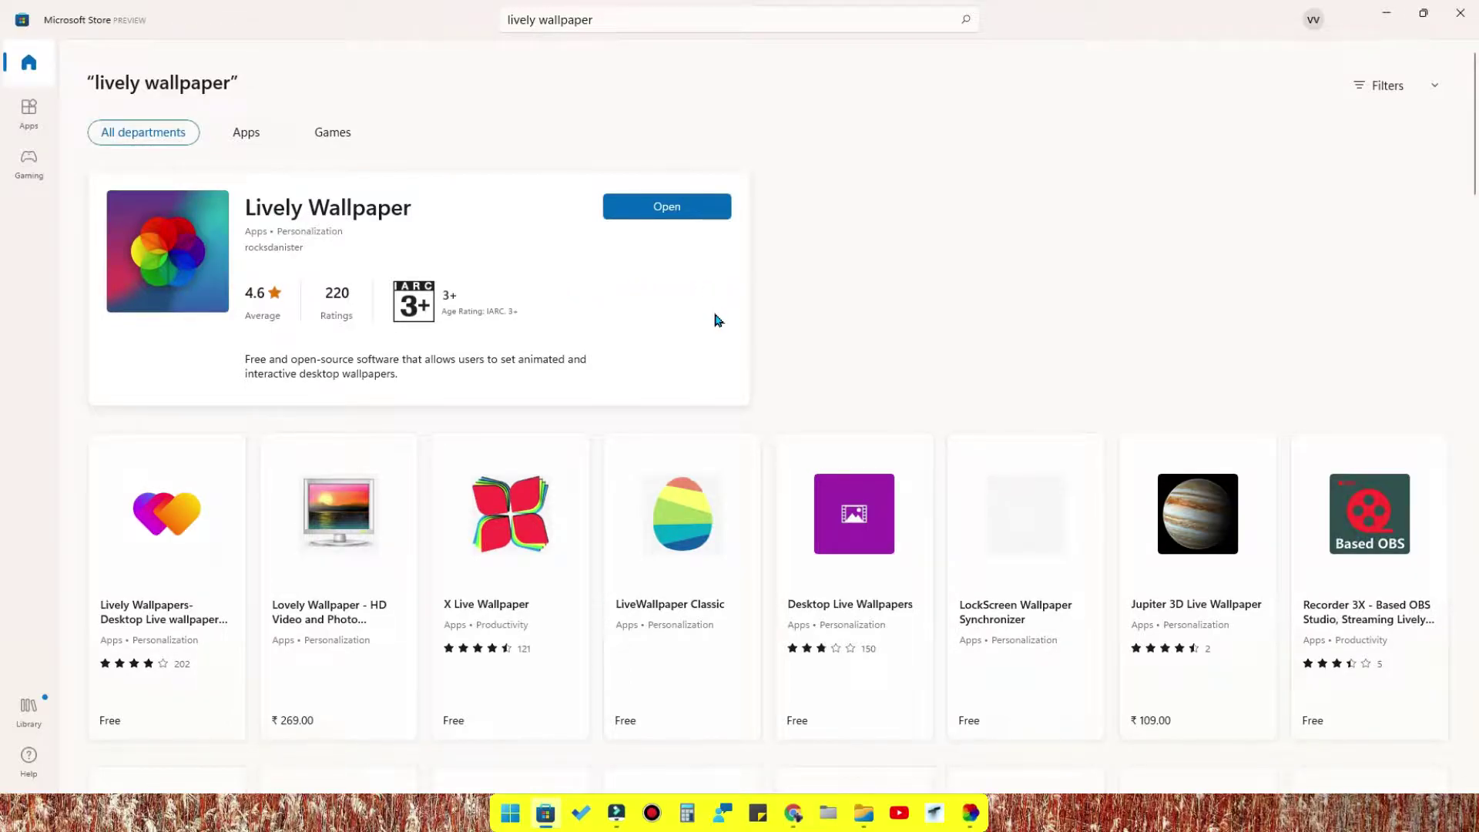
left_click(1386, 13)
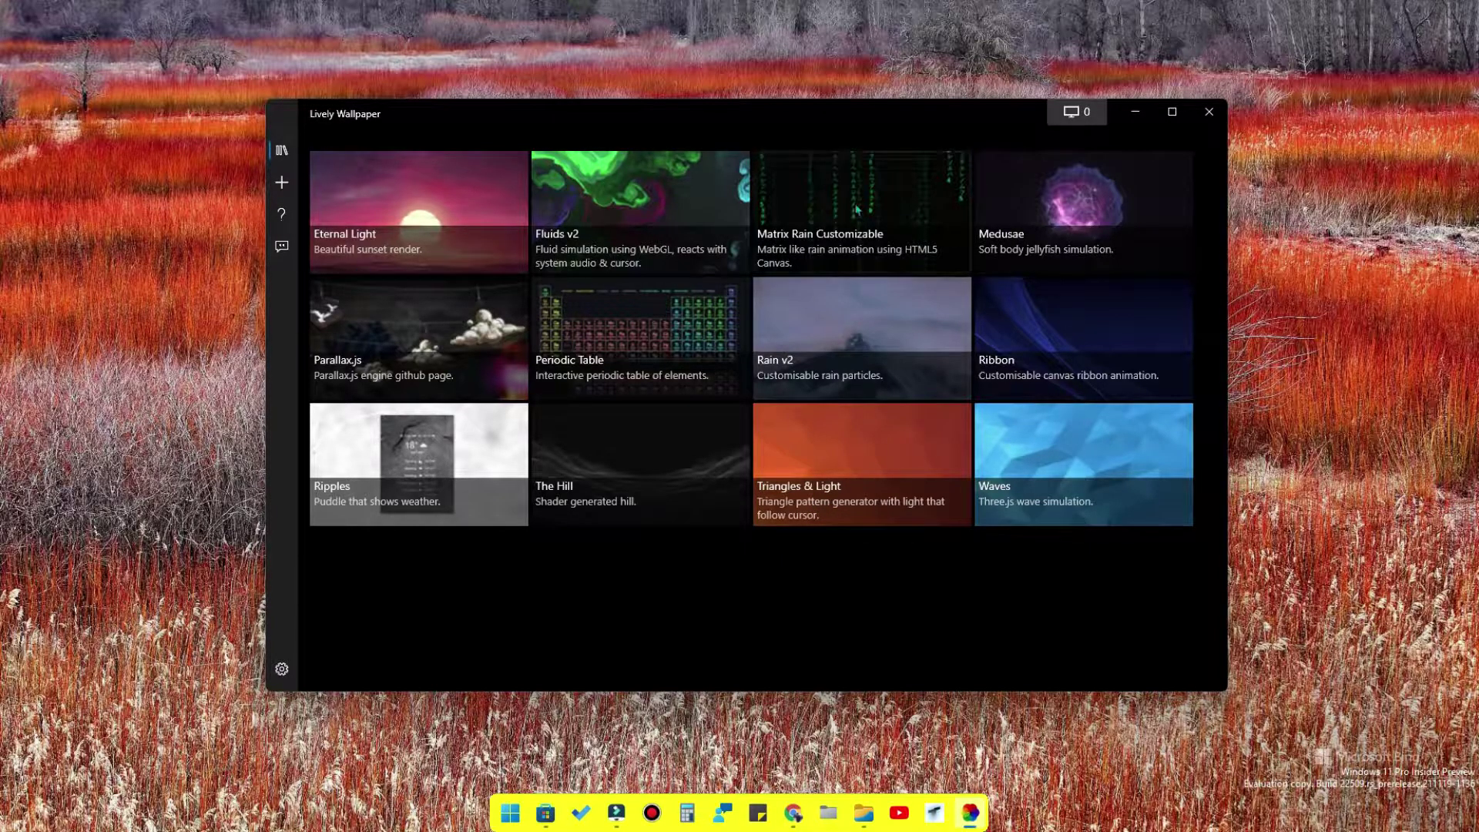
- Apply the Eternal Light wallpaper from the library and minimise the window to view it on the desktop
left_click(426, 190)
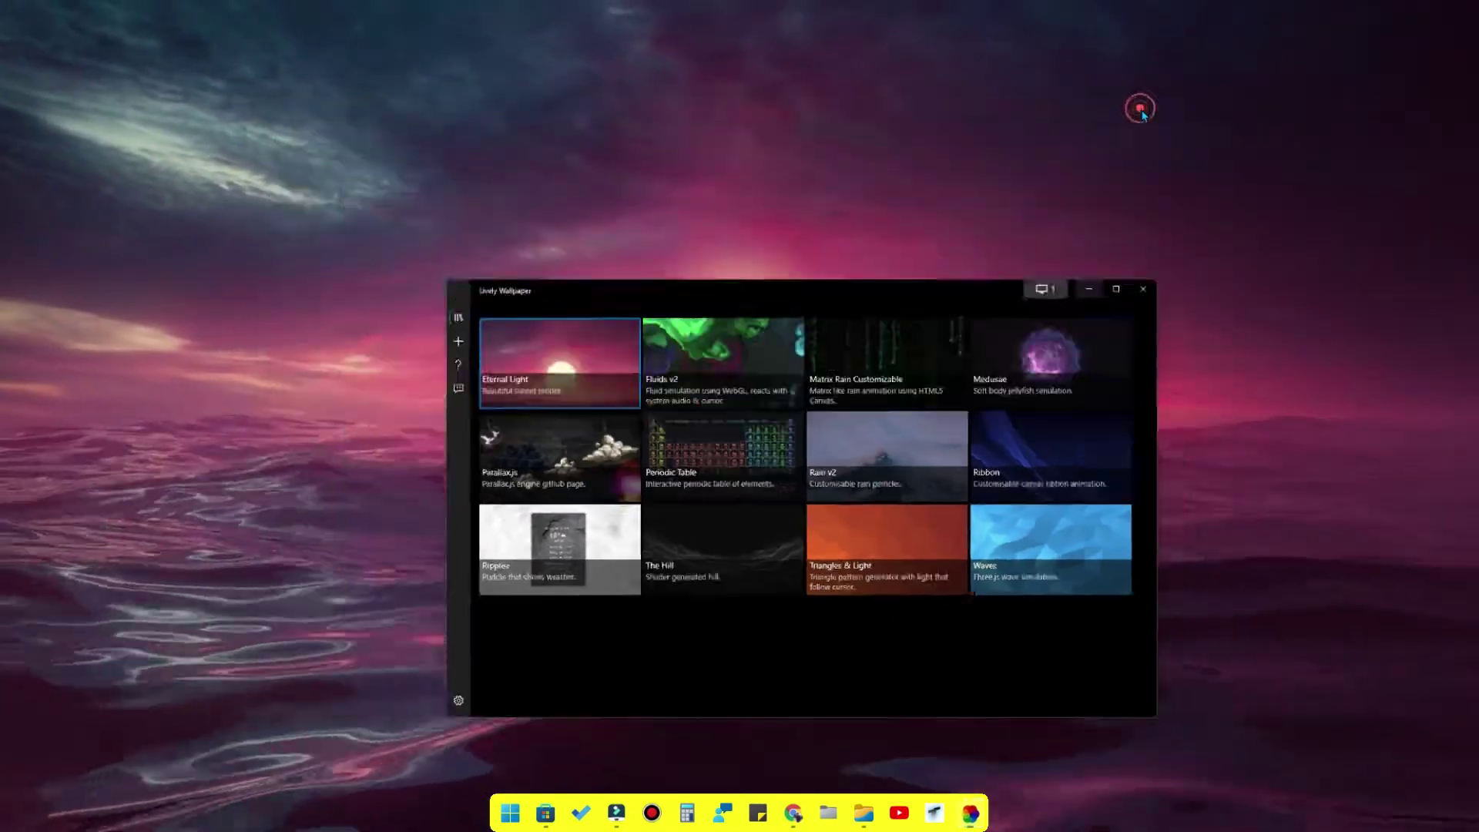
left_click(1136, 110)
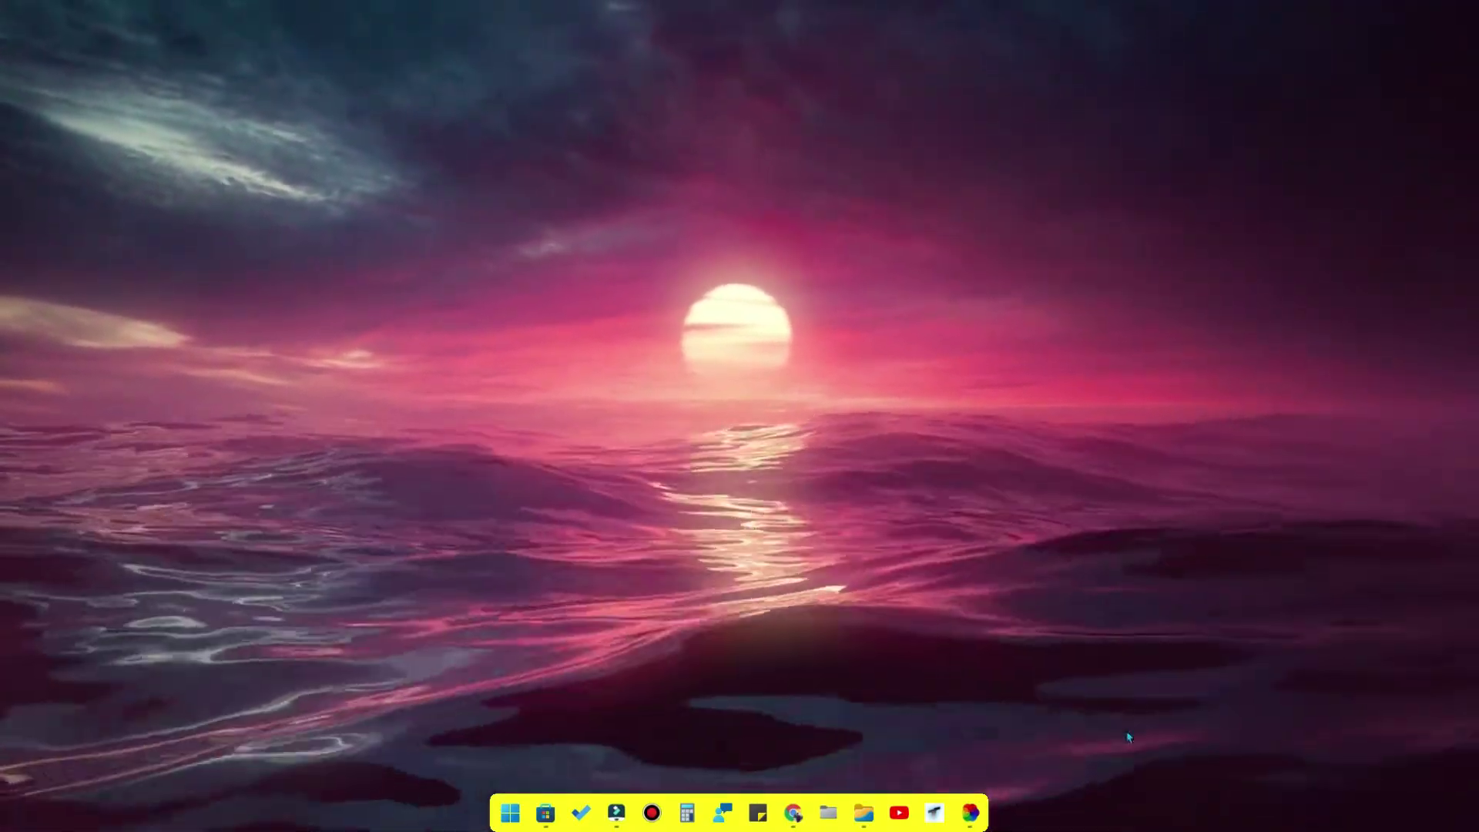
- Customise the Eternal Light wallpaper by raising its Speed to nearly the maximum
left_click(970, 813)
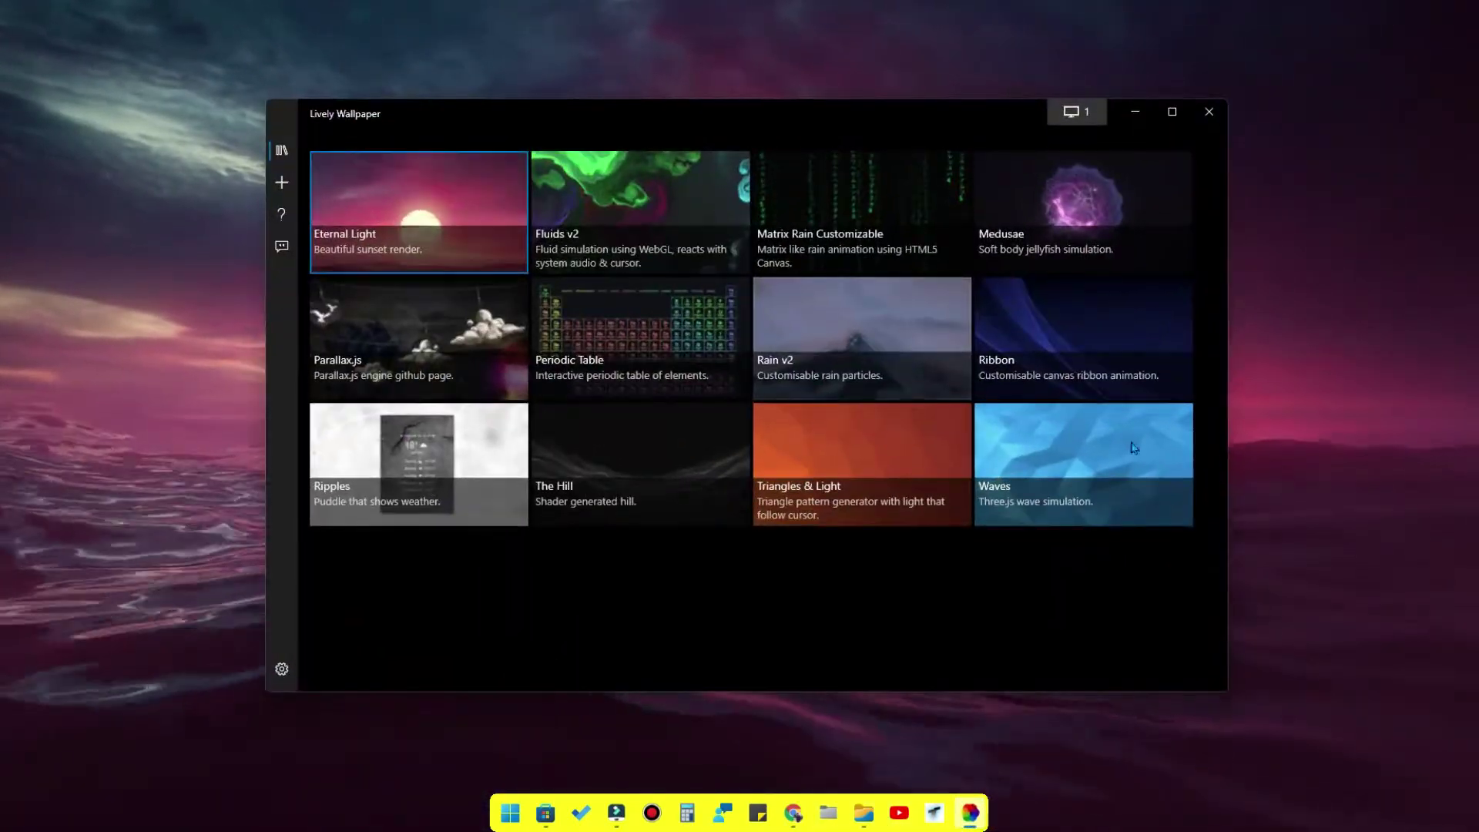
right_click(436, 205)
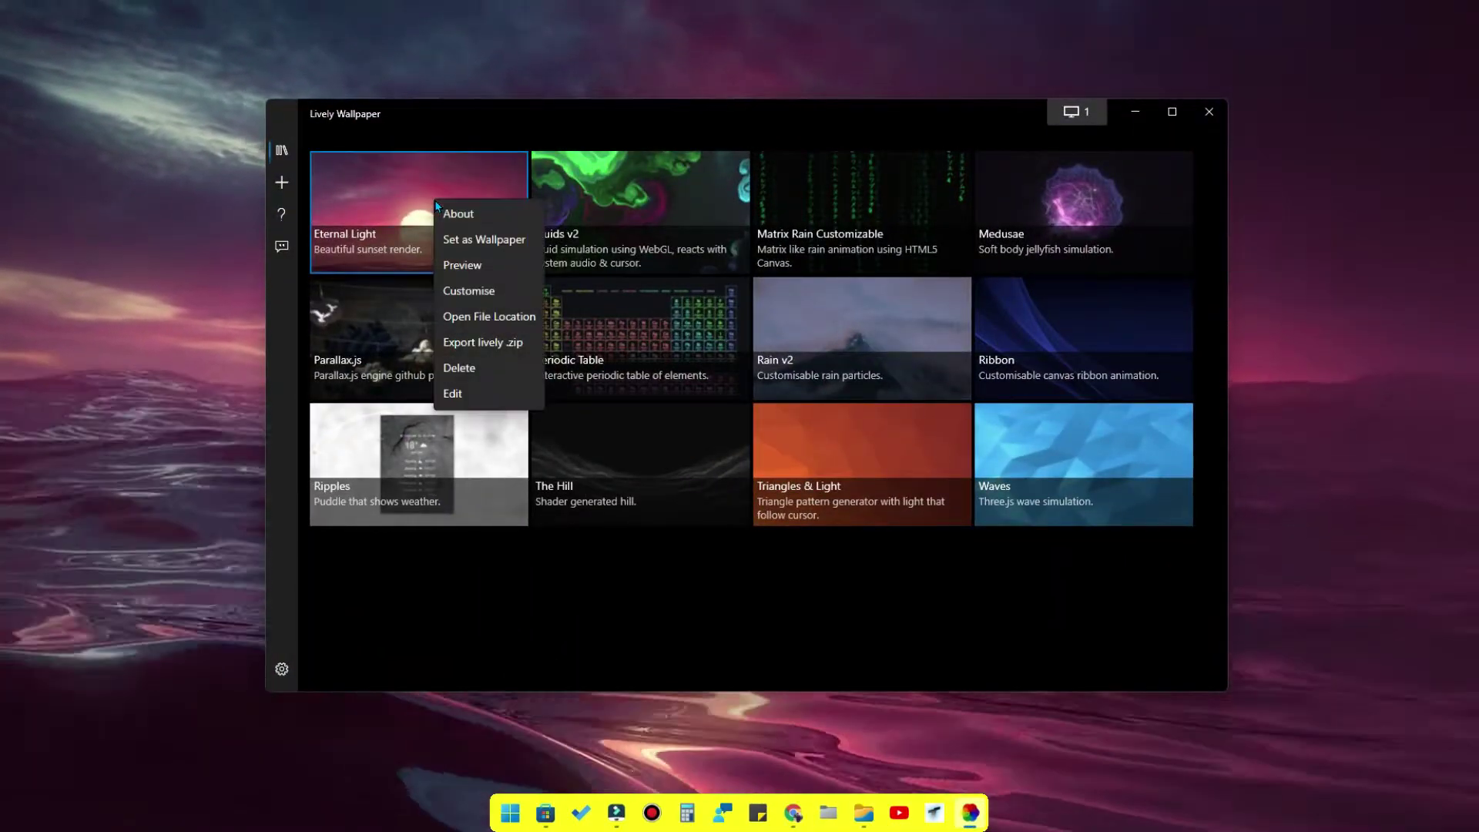
left_click(488, 290)
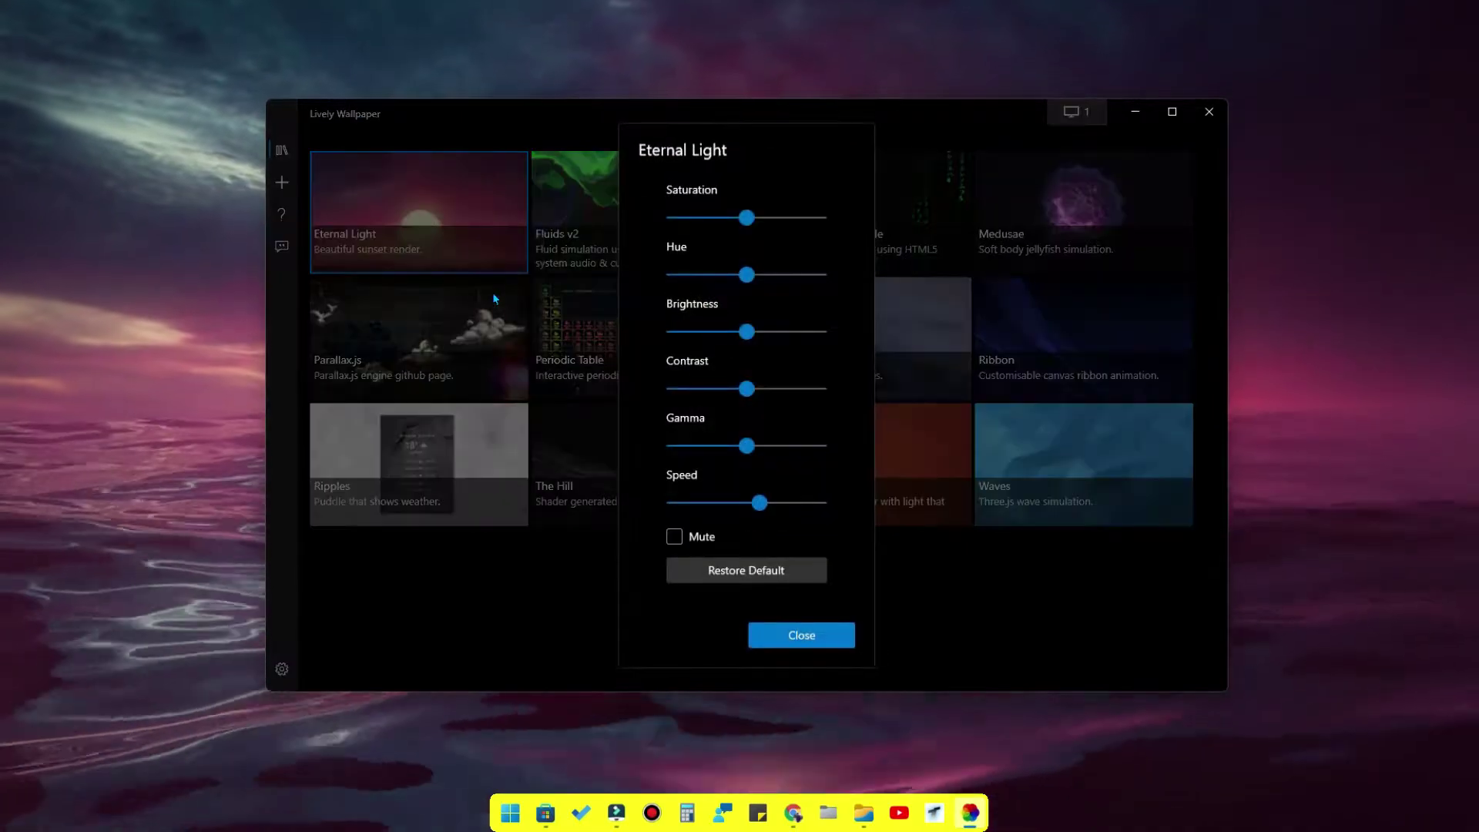
left_click_drag(758, 502, 809, 503)
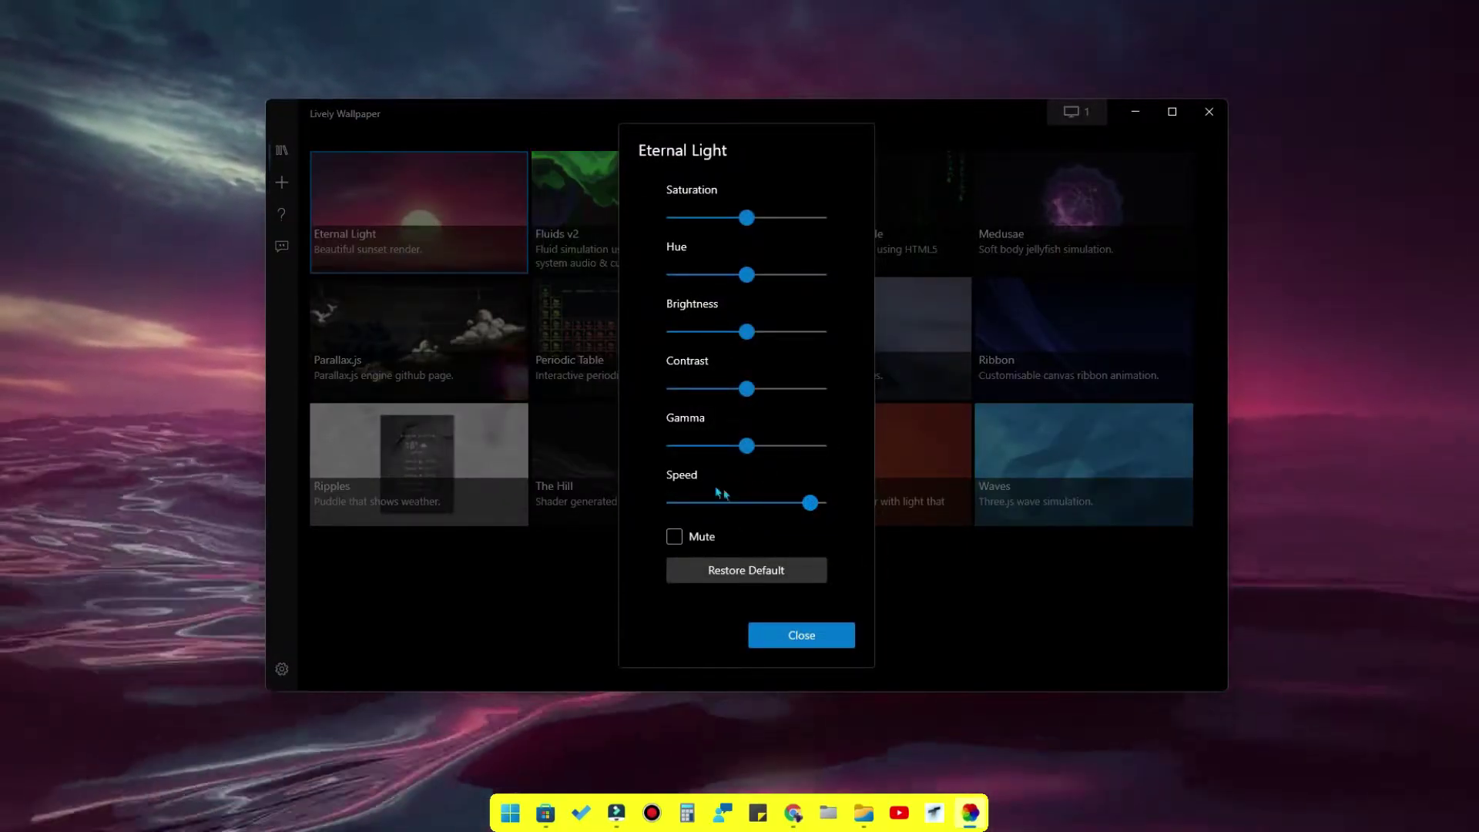
left_click(849, 641)
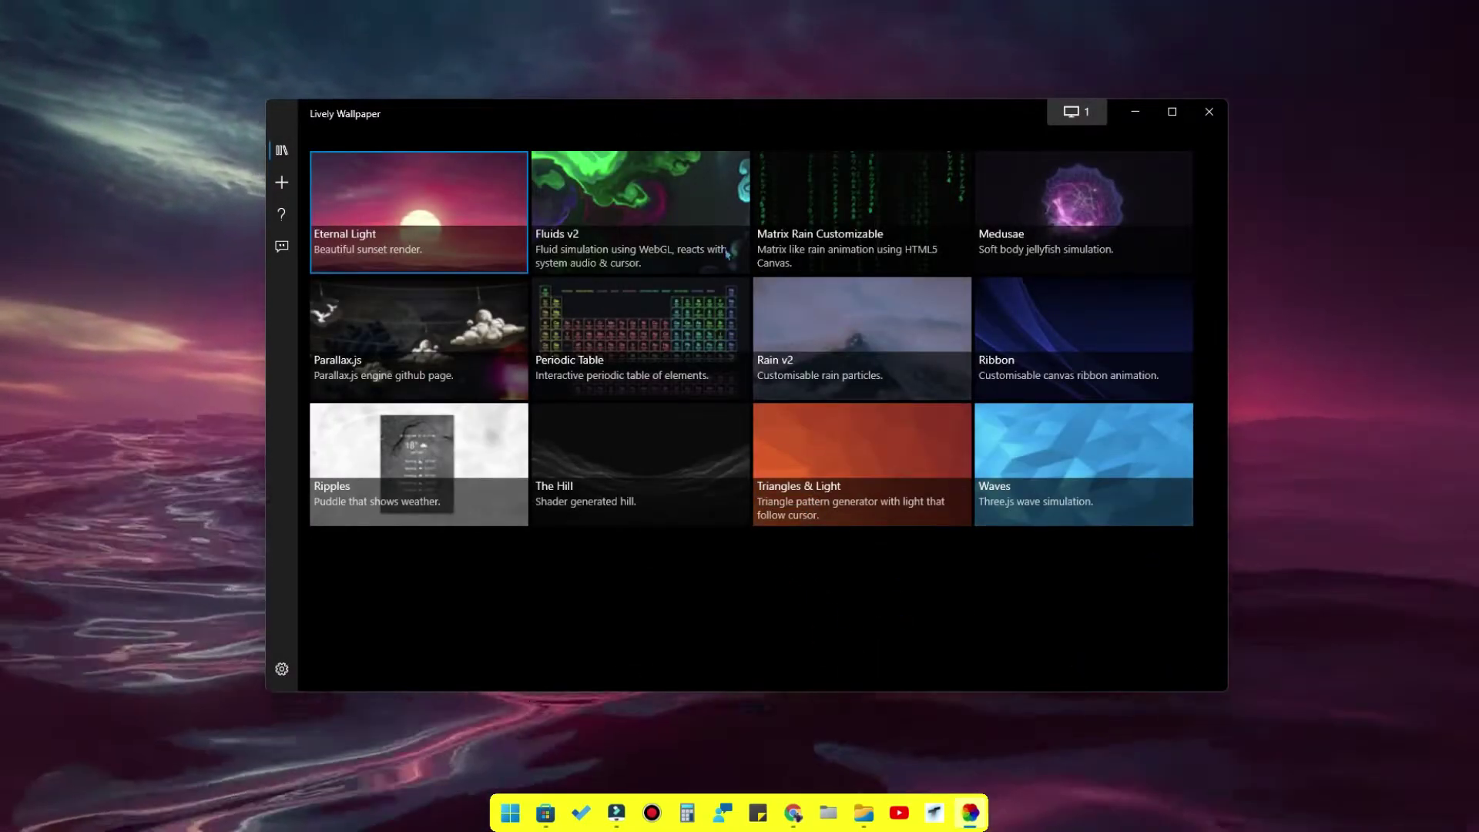
- Apply the Fluids v2 wallpaper and show the desktop to see the effect
left_click(647, 205)
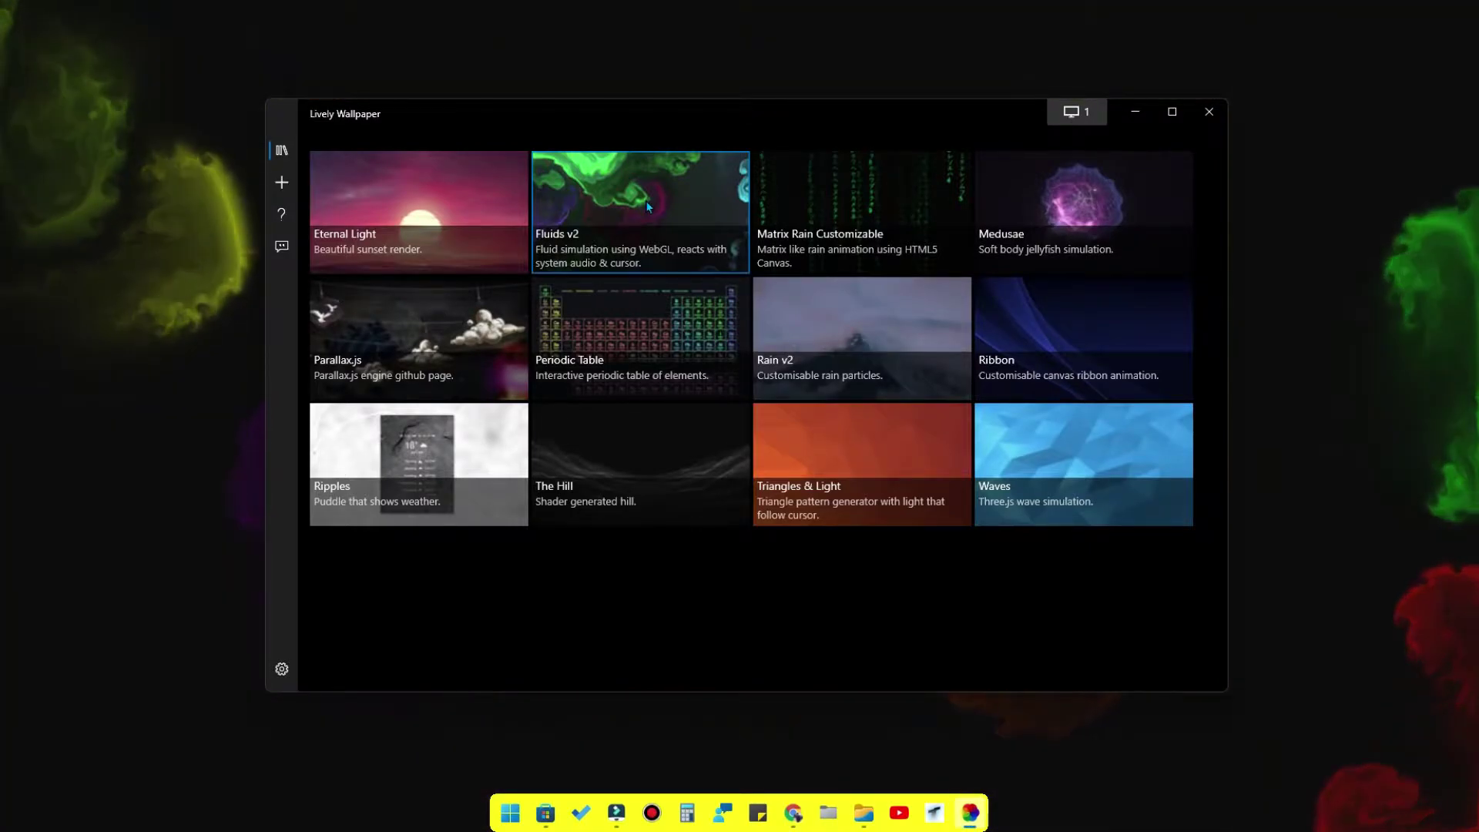
key("super+d")
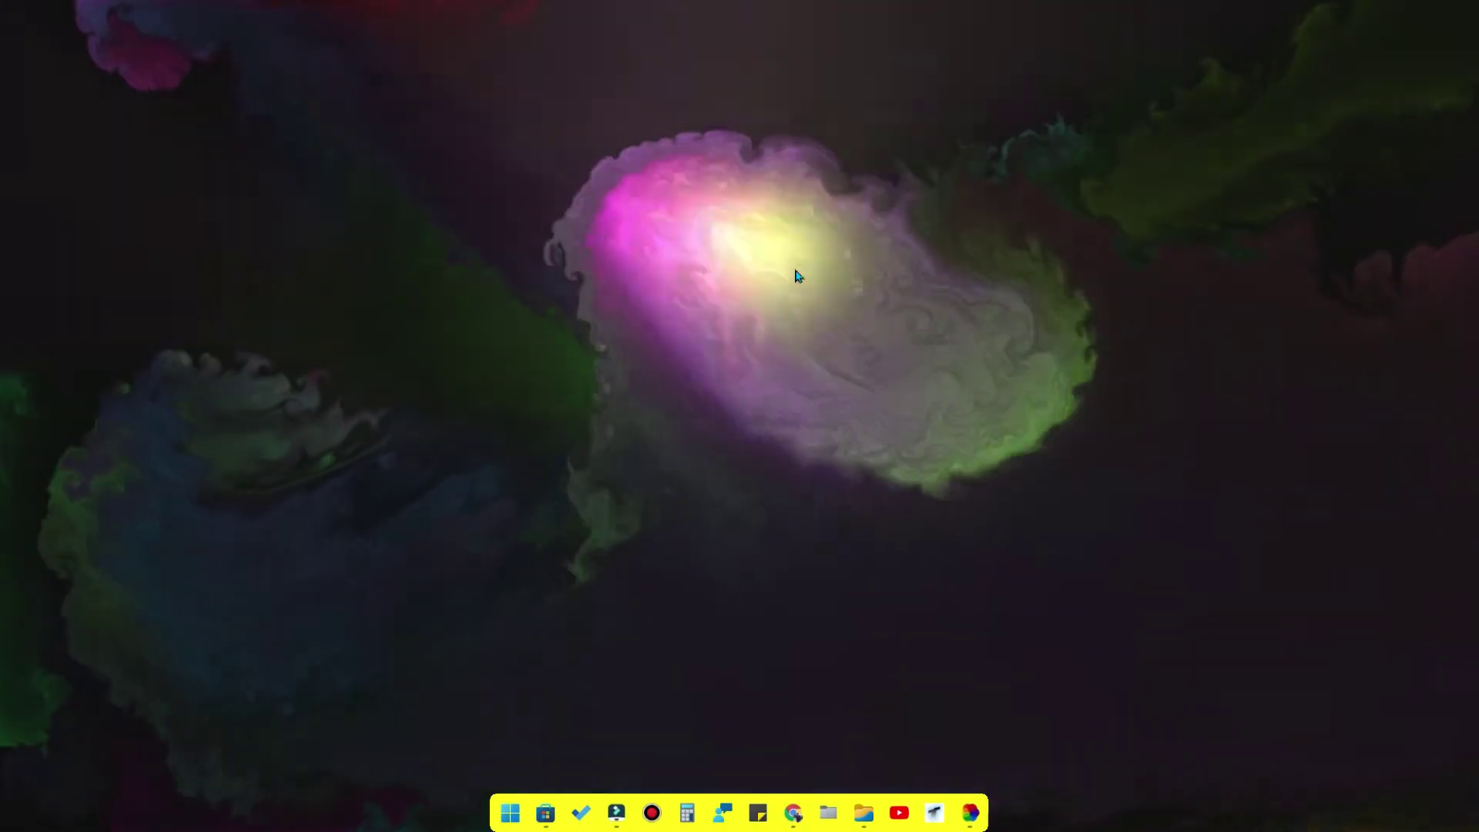
right_click(797, 275)
left_click(852, 314)
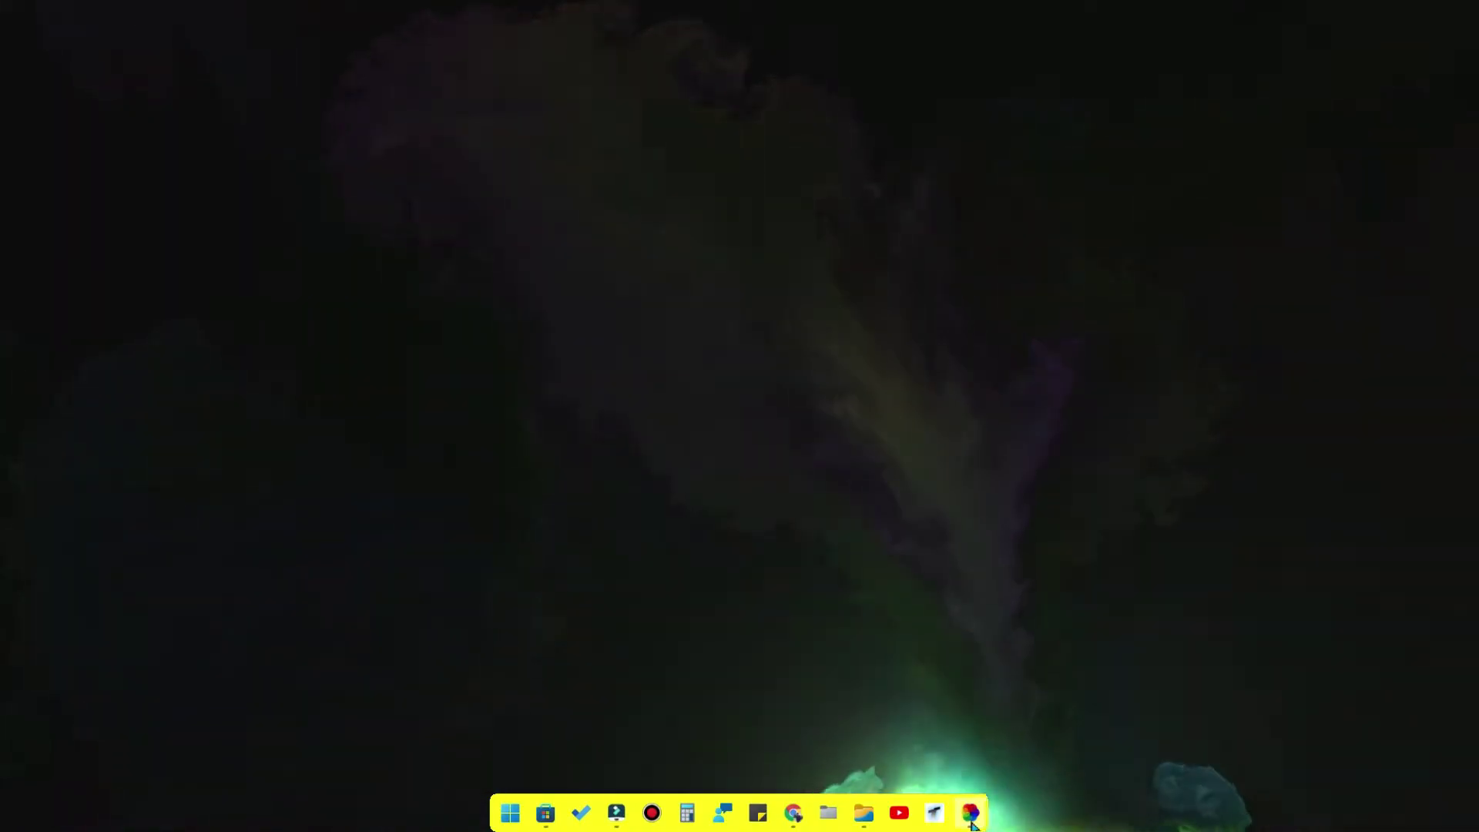
- Try the Fluids v2 wallpaper with a Sim Resolution of 128, and set it back to 256
left_click(970, 814)
right_click(653, 204)
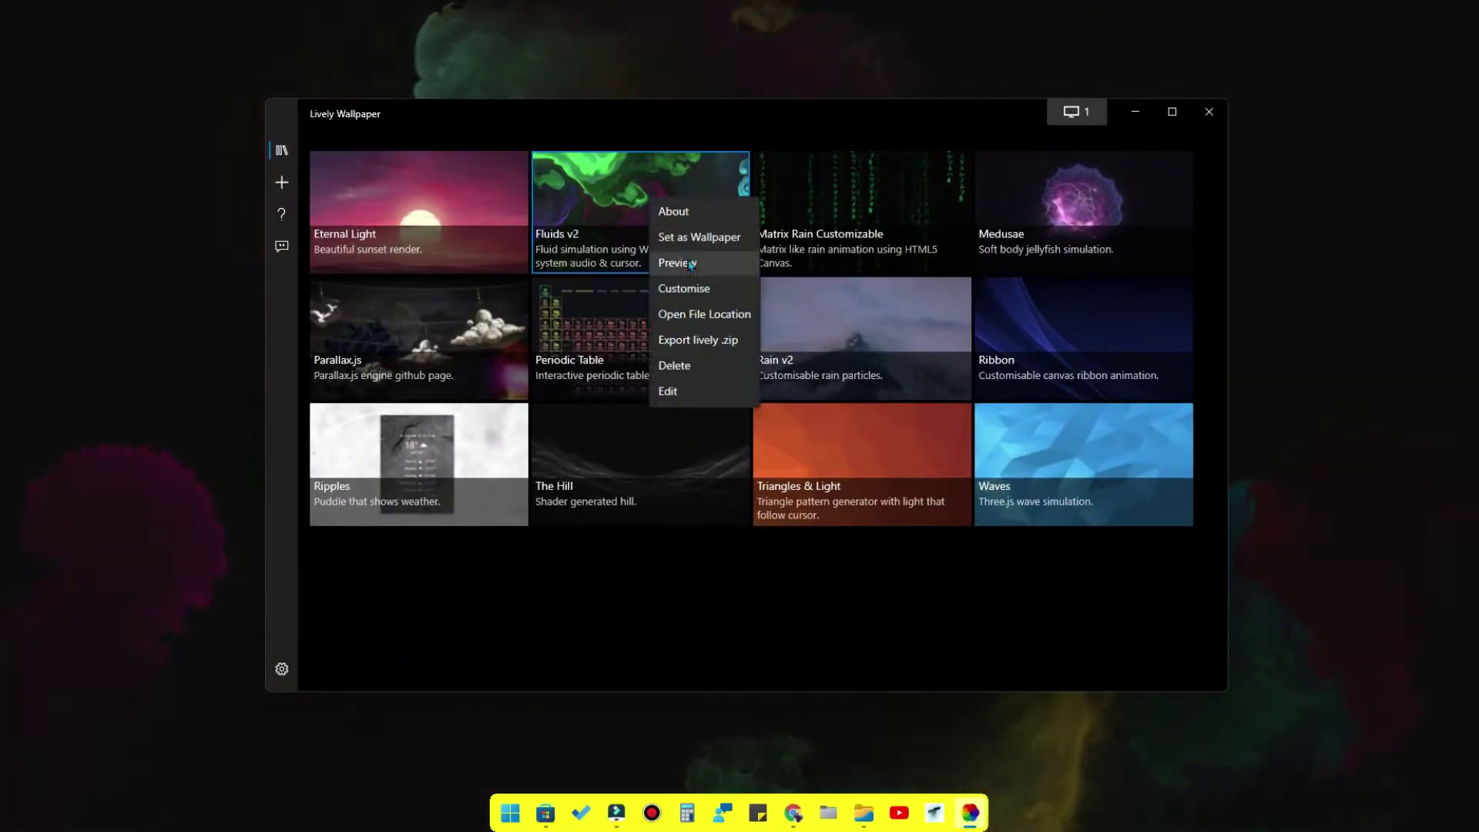
left_click(690, 290)
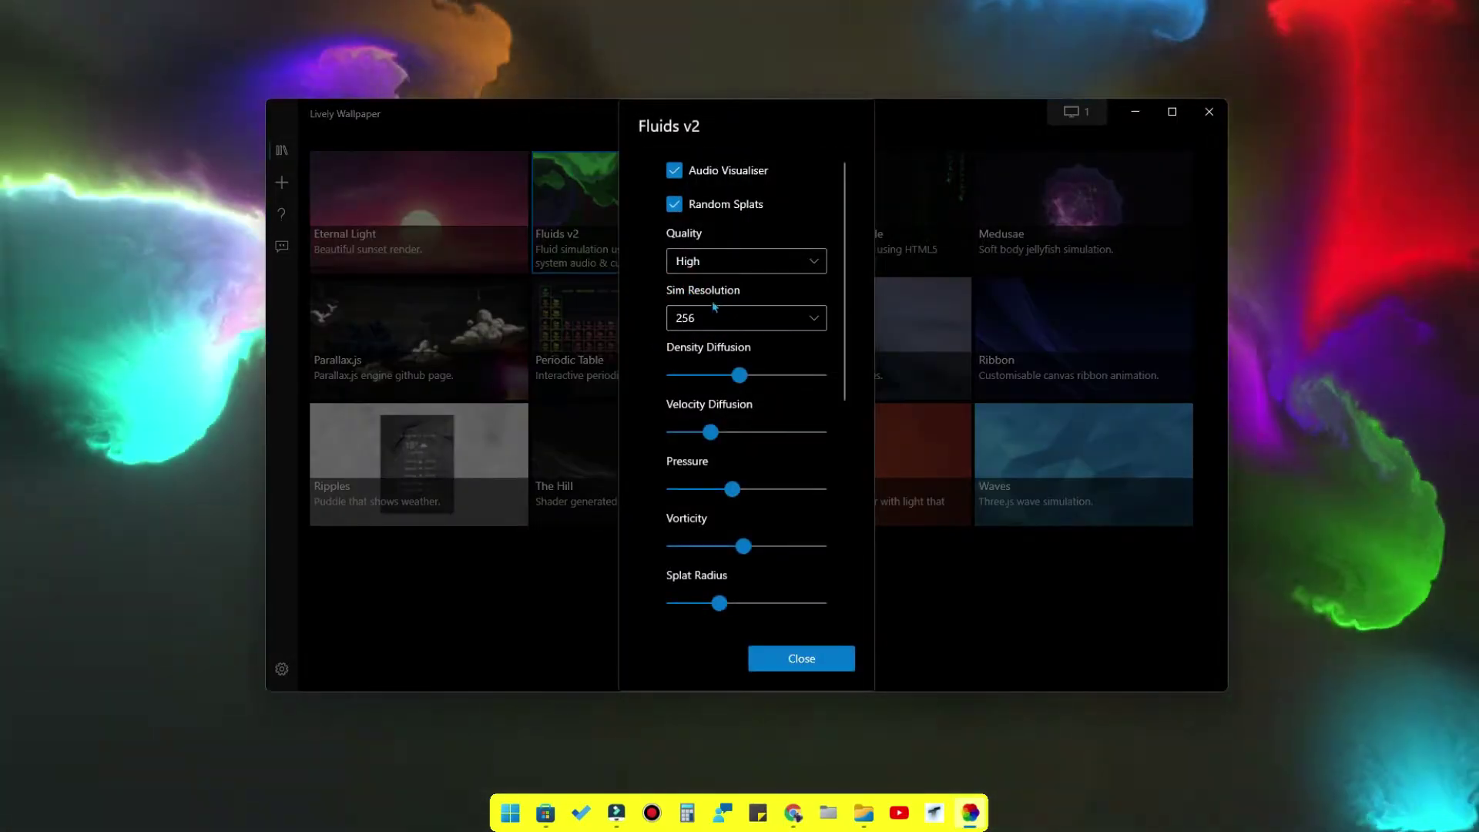
left_click(712, 316)
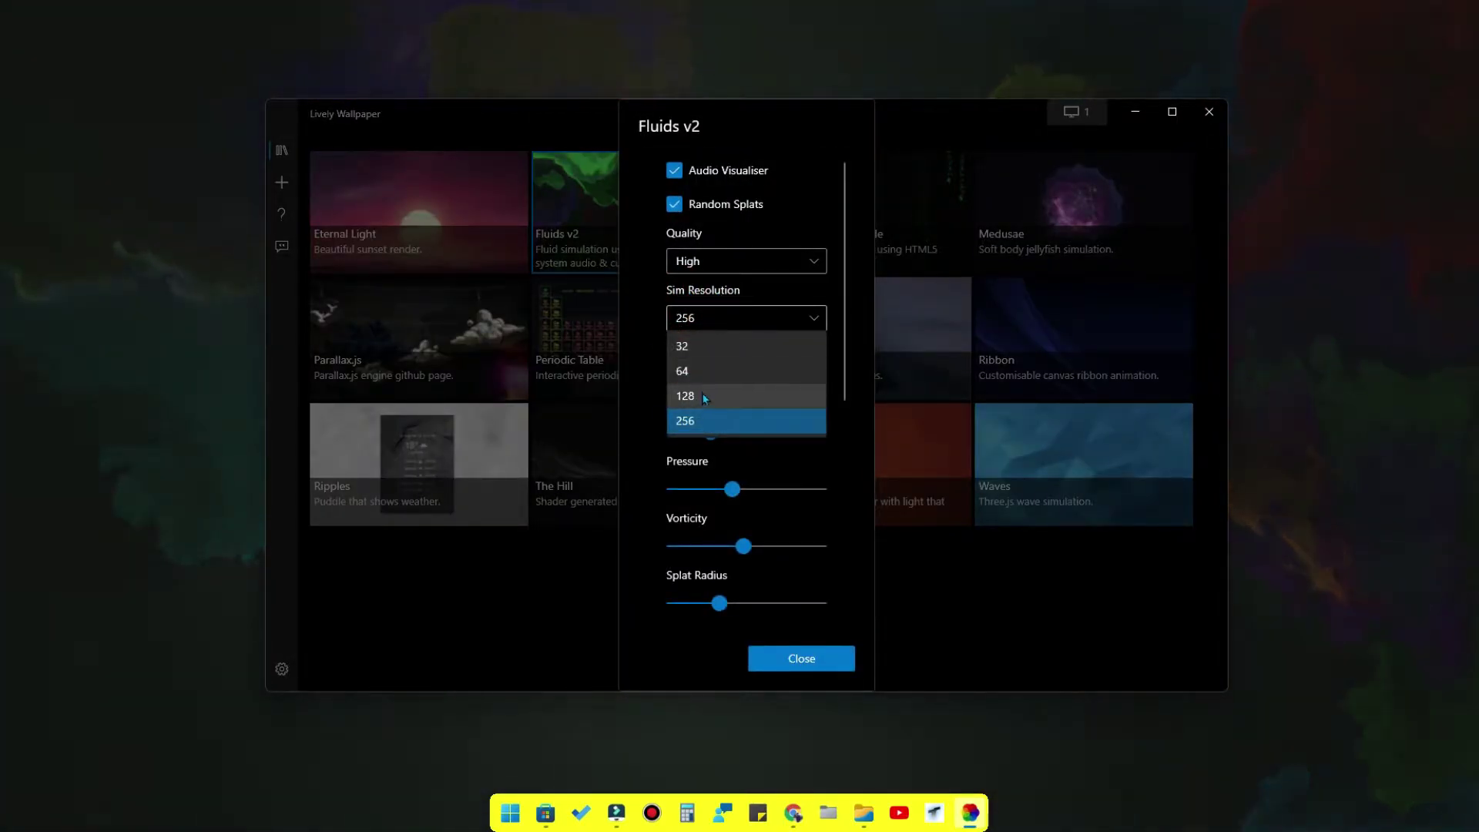
left_click(702, 395)
left_click(704, 316)
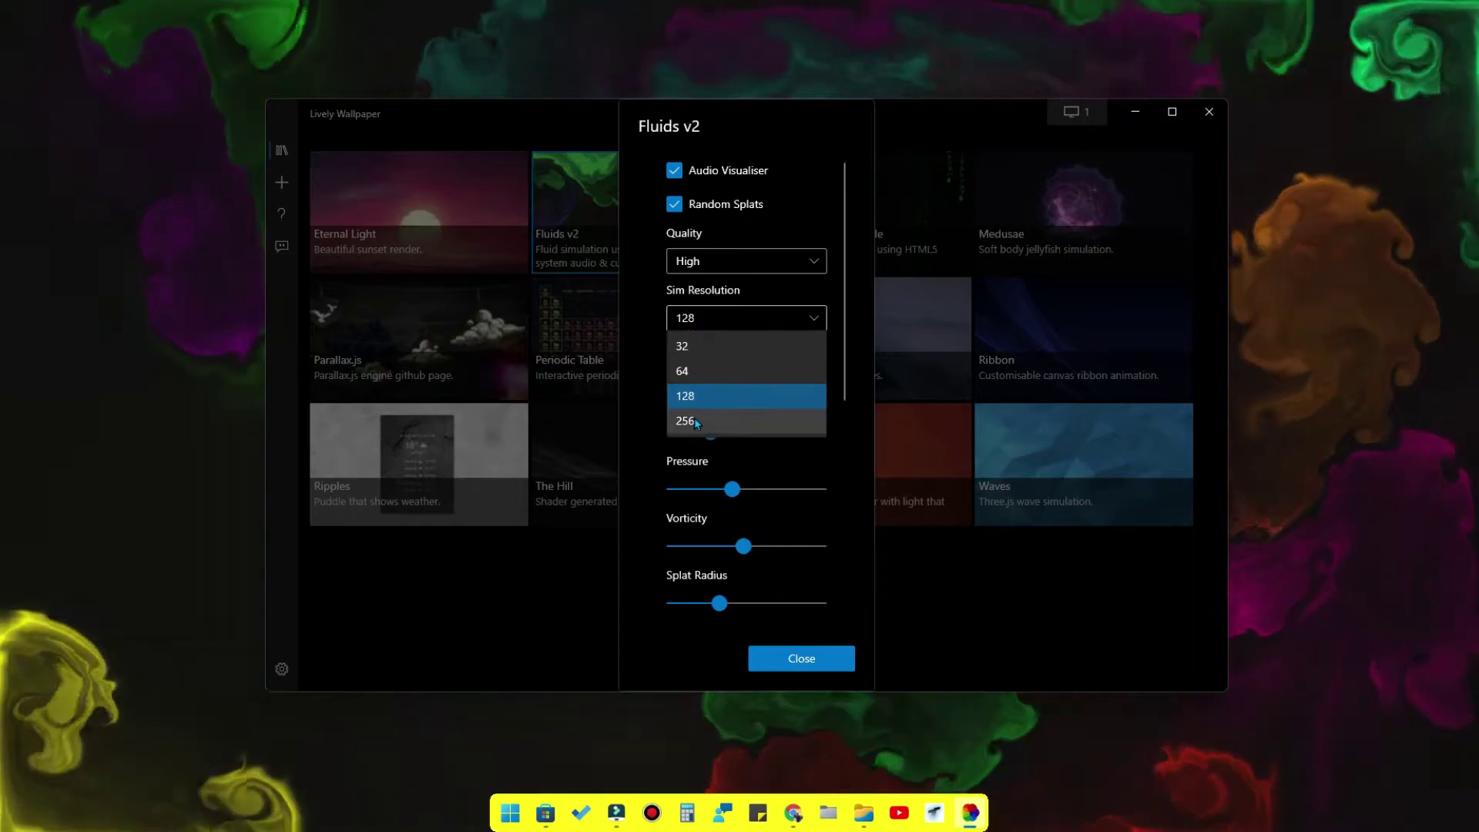
left_click(694, 419)
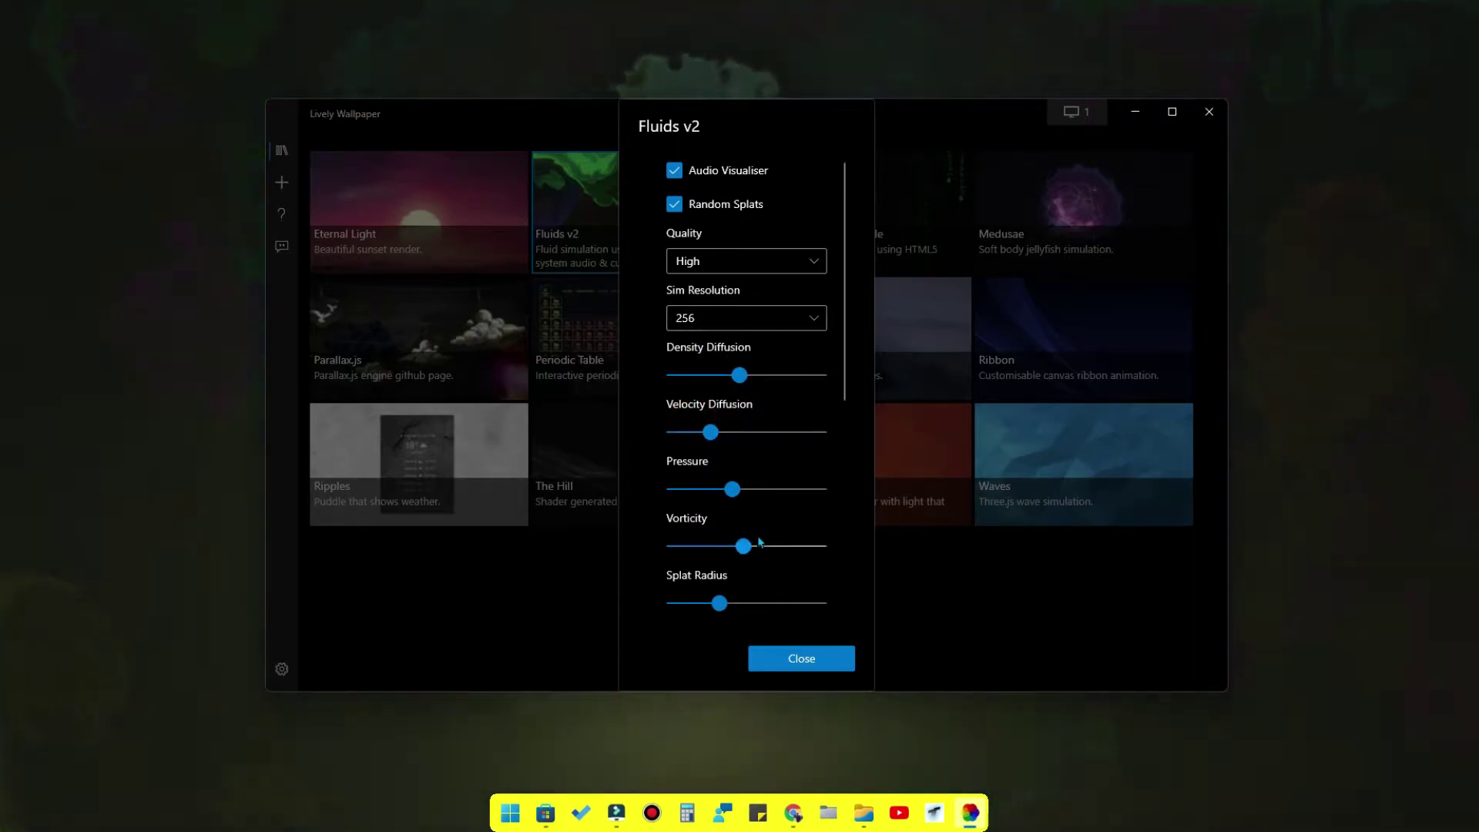
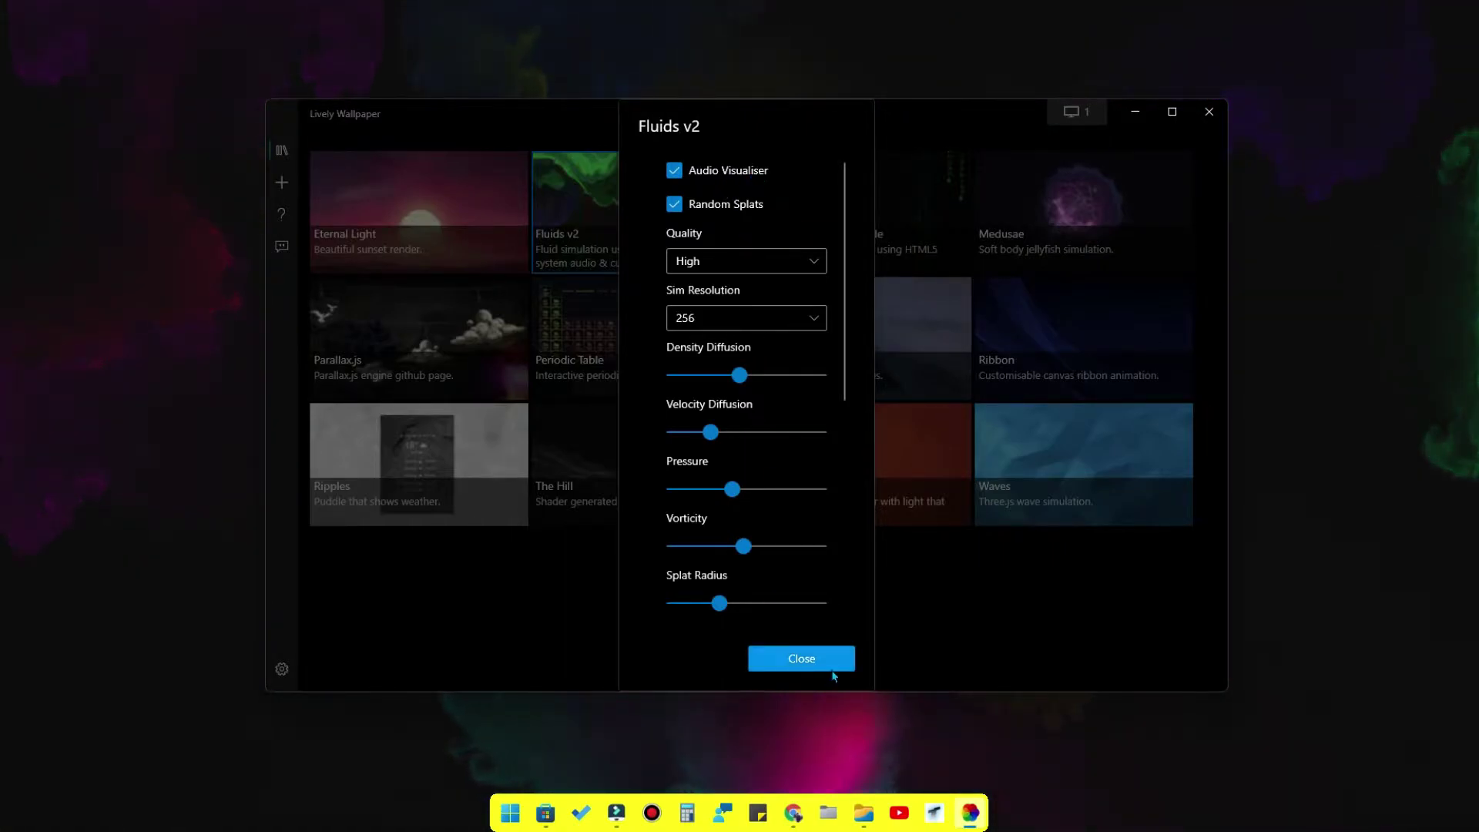
left_click(801, 658)
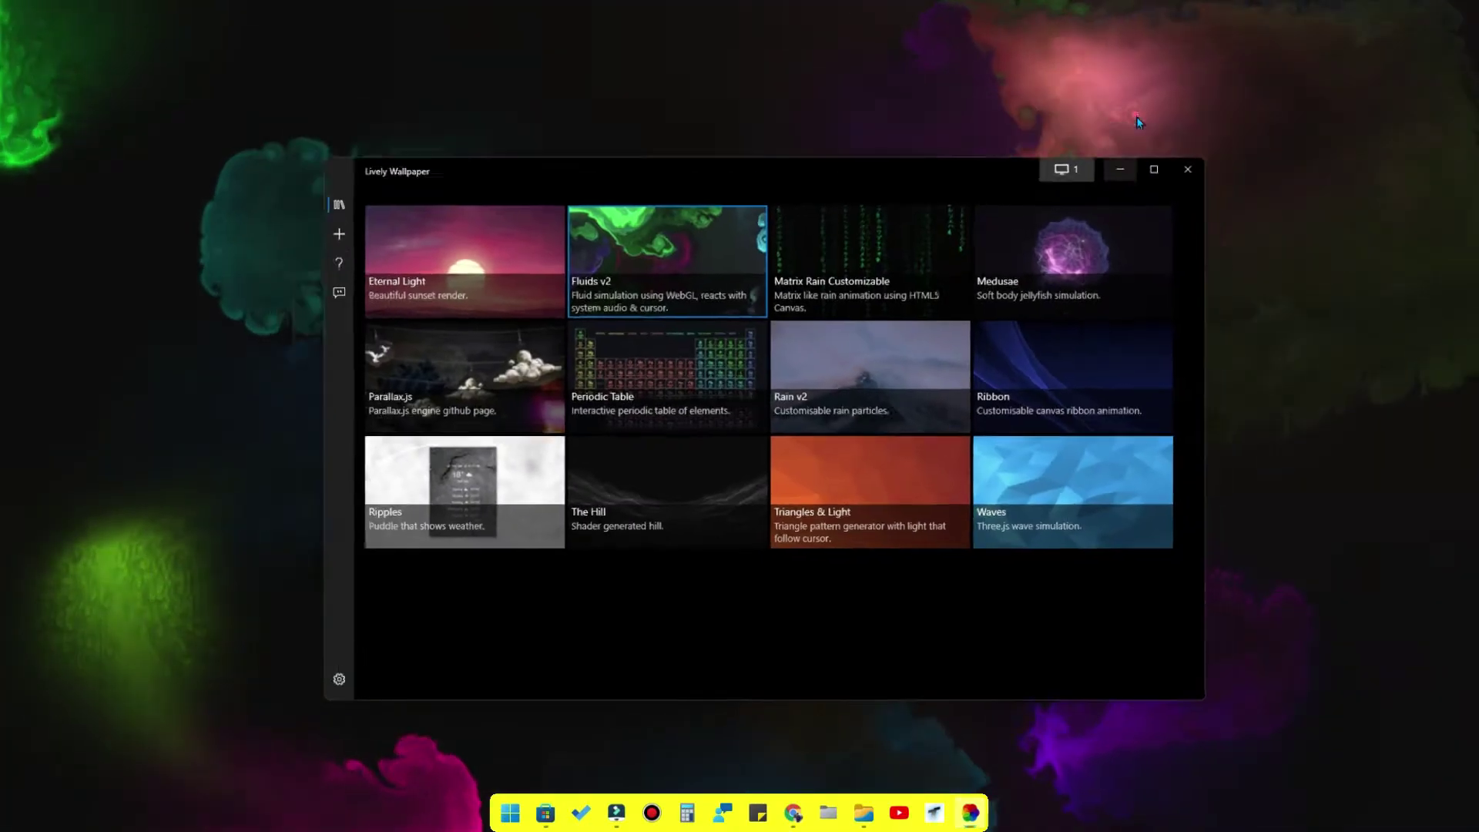
- Minimise Lively Wallpaper and try out the Fluids v2 cursor effect on the desktop
left_click(1119, 169)
right_click(782, 269)
left_click(673, 287)
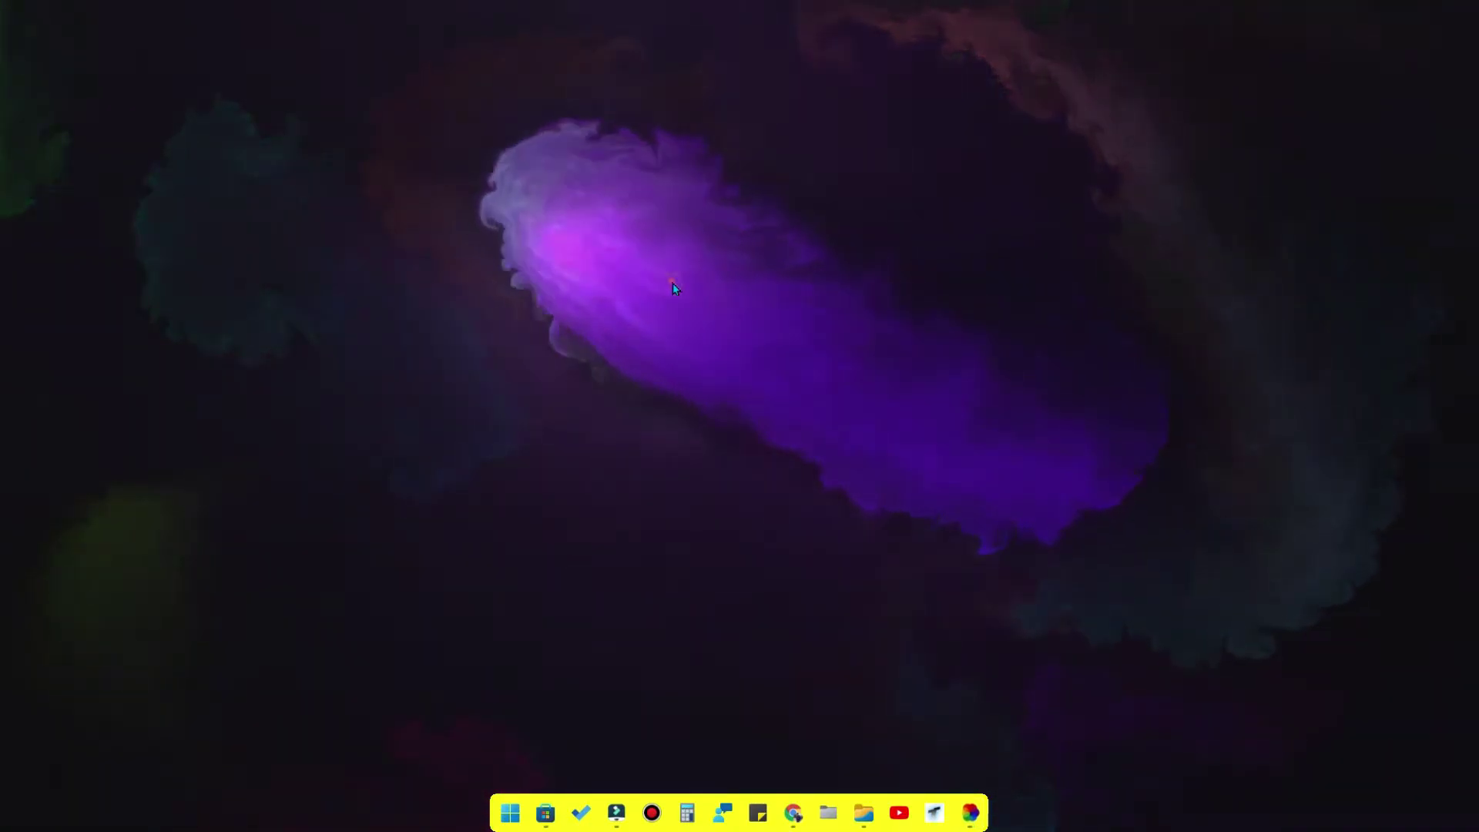
- Stir the Fluids v2 wallpaper with the cursor to examine its effect, and refresh the desktop
left_click_drag(958, 308, 644, 363)
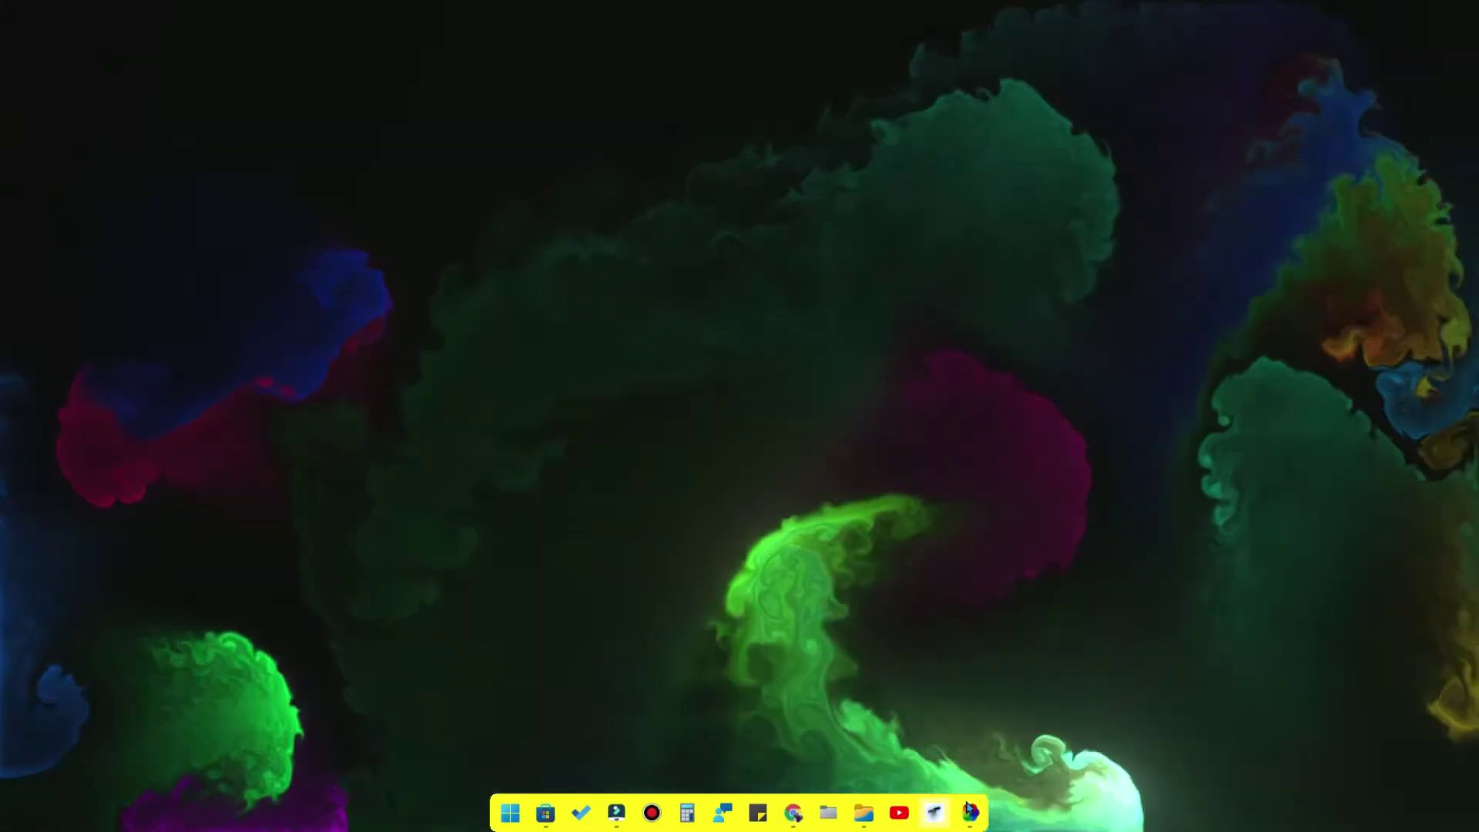
mouse_move(946, 826)
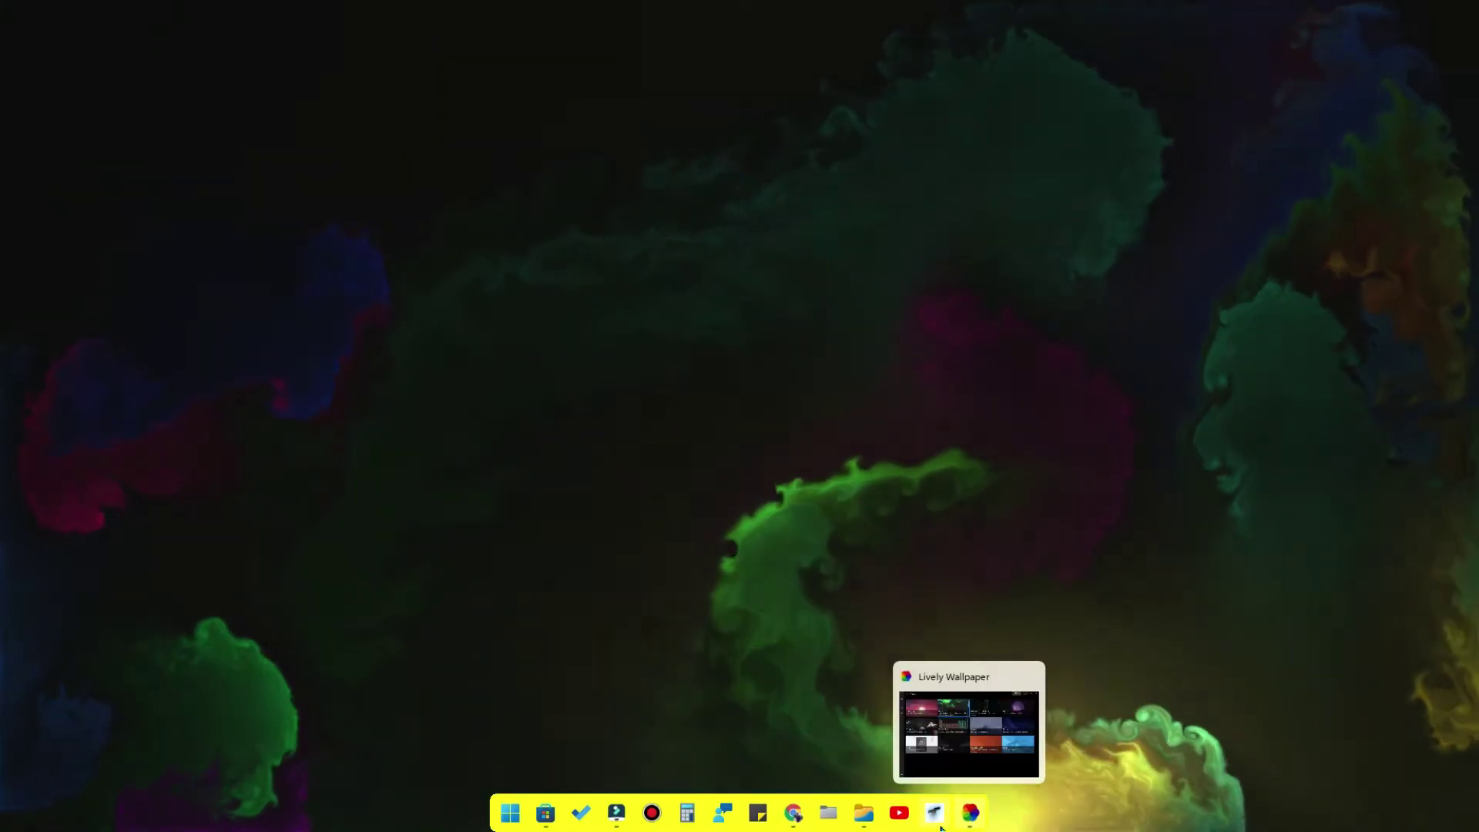
mouse_move(795, 821)
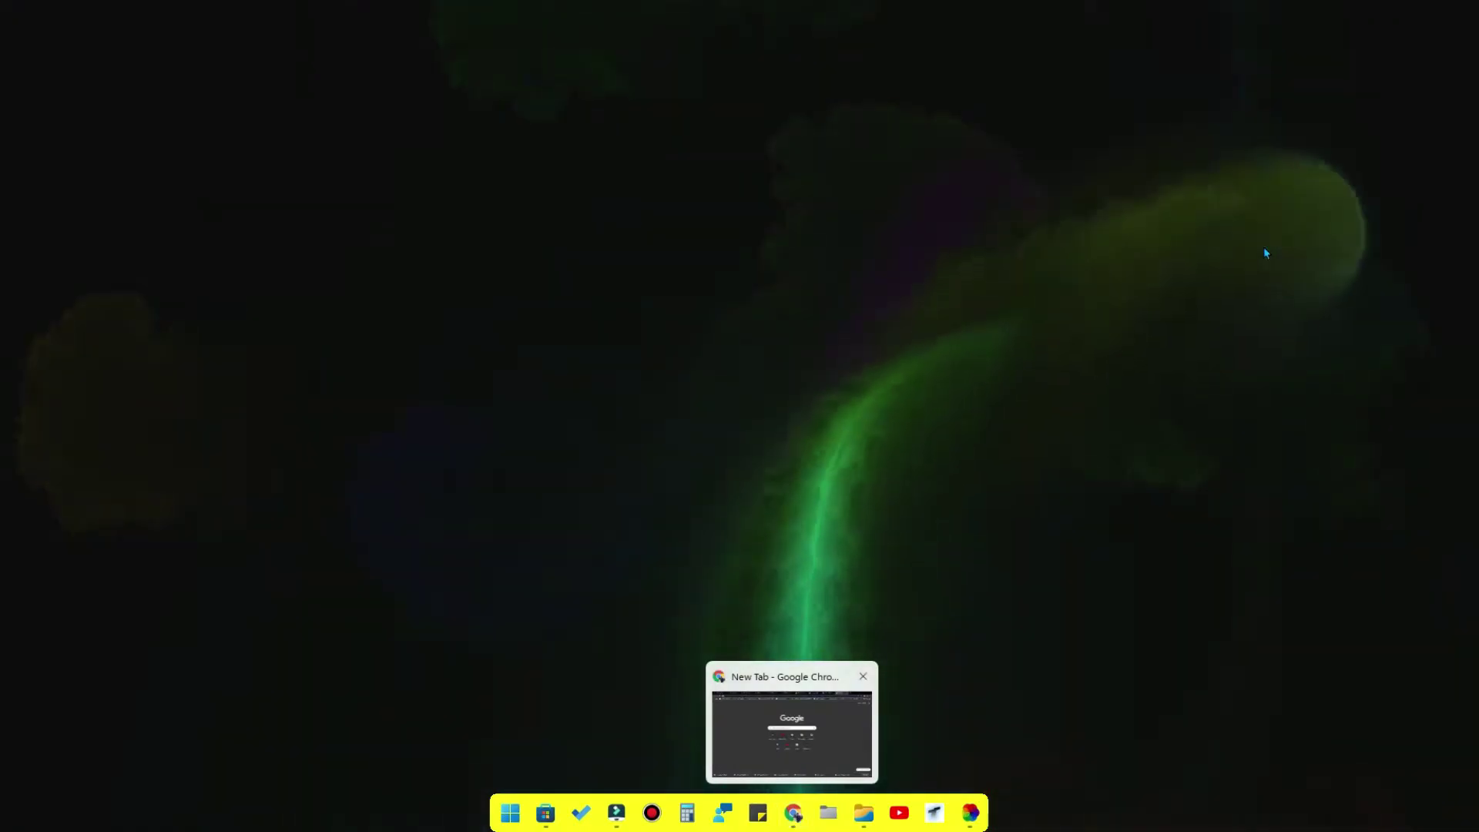
right_click(1264, 247)
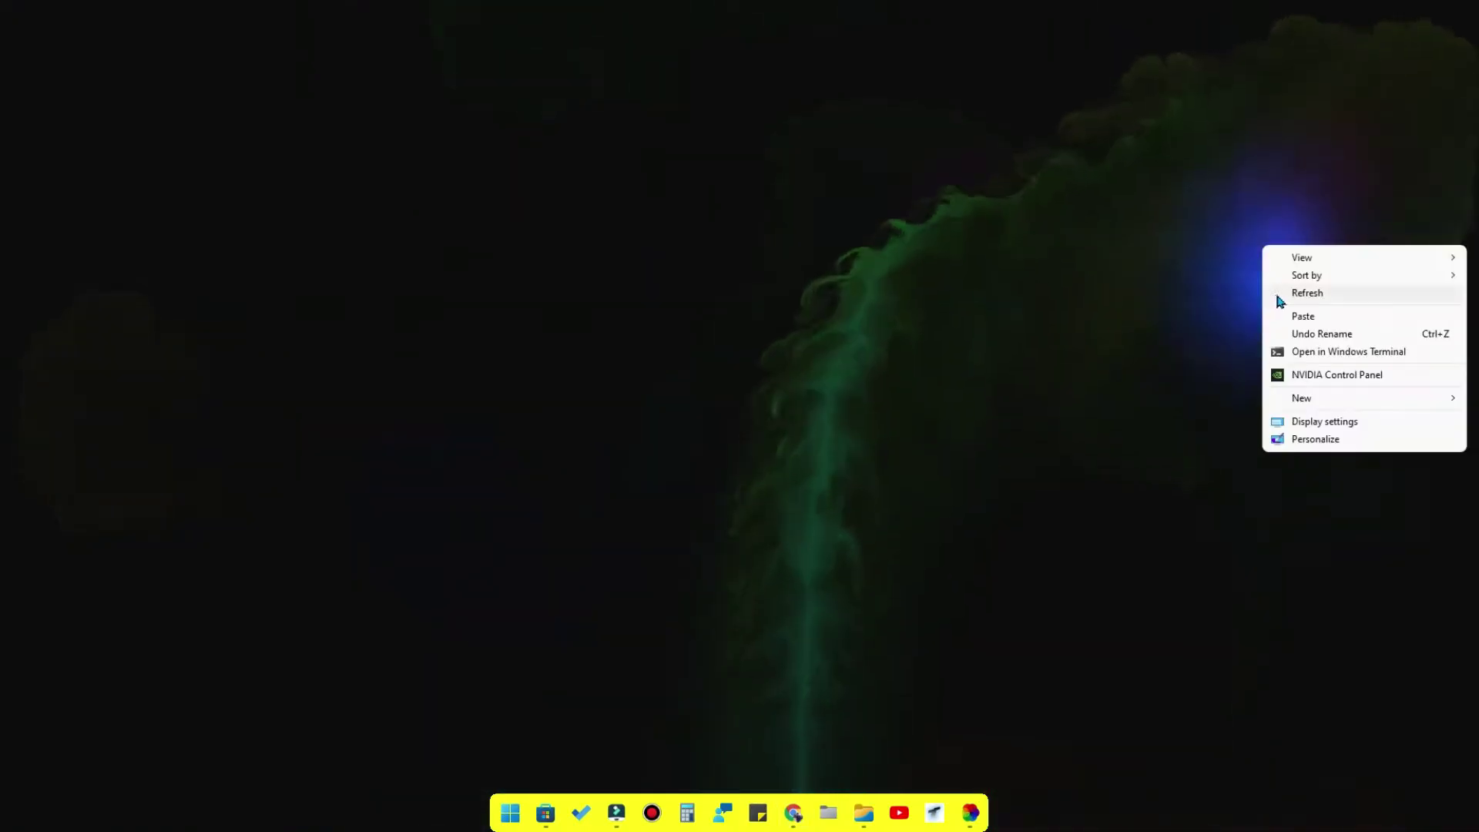
left_click(1307, 295)
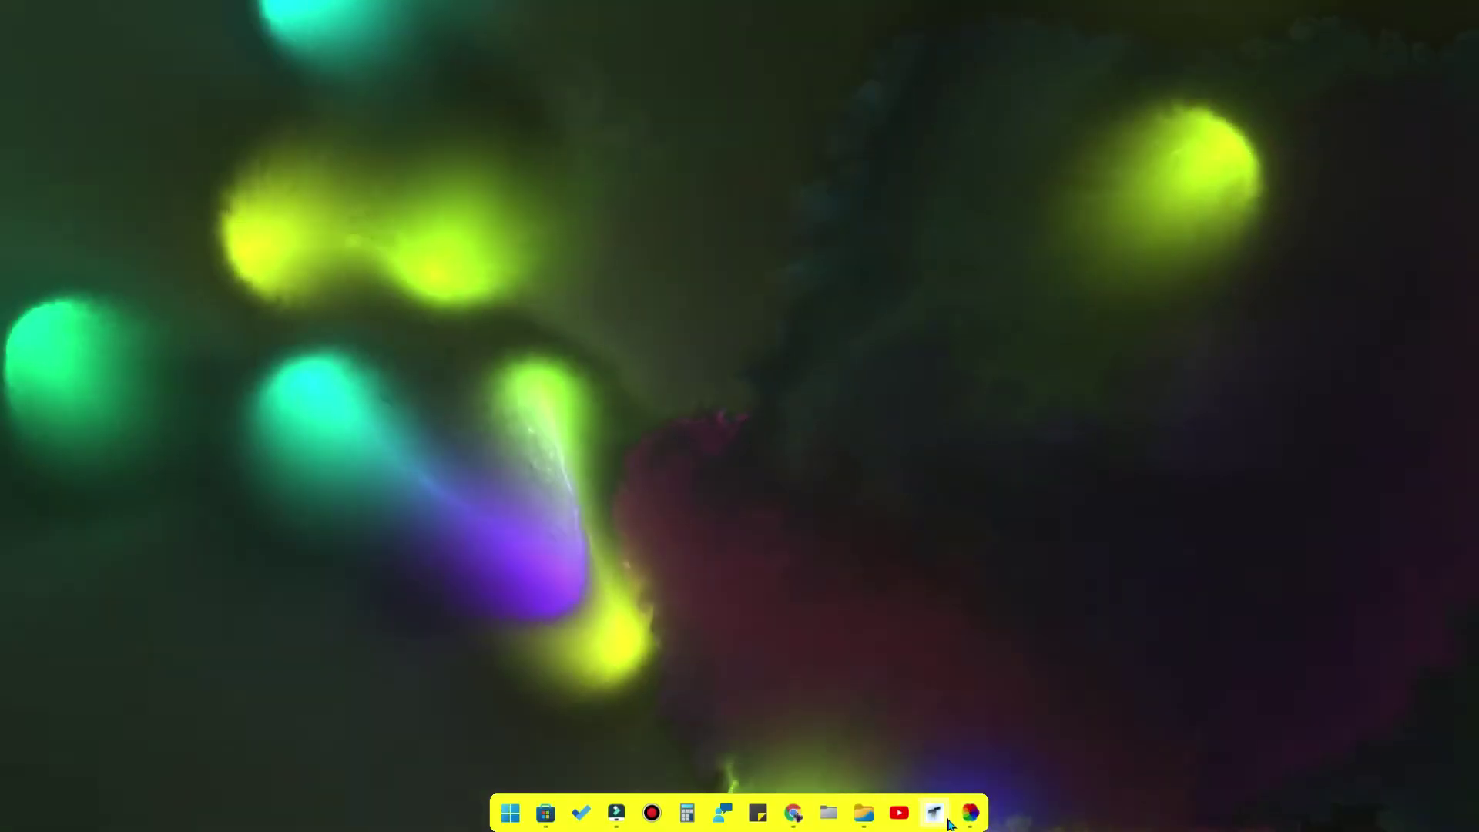
- Apply the Medusae wallpaper in Lively Wallpaper, minimise the app and view the jellyfish on the refreshed desktop
left_click(970, 813)
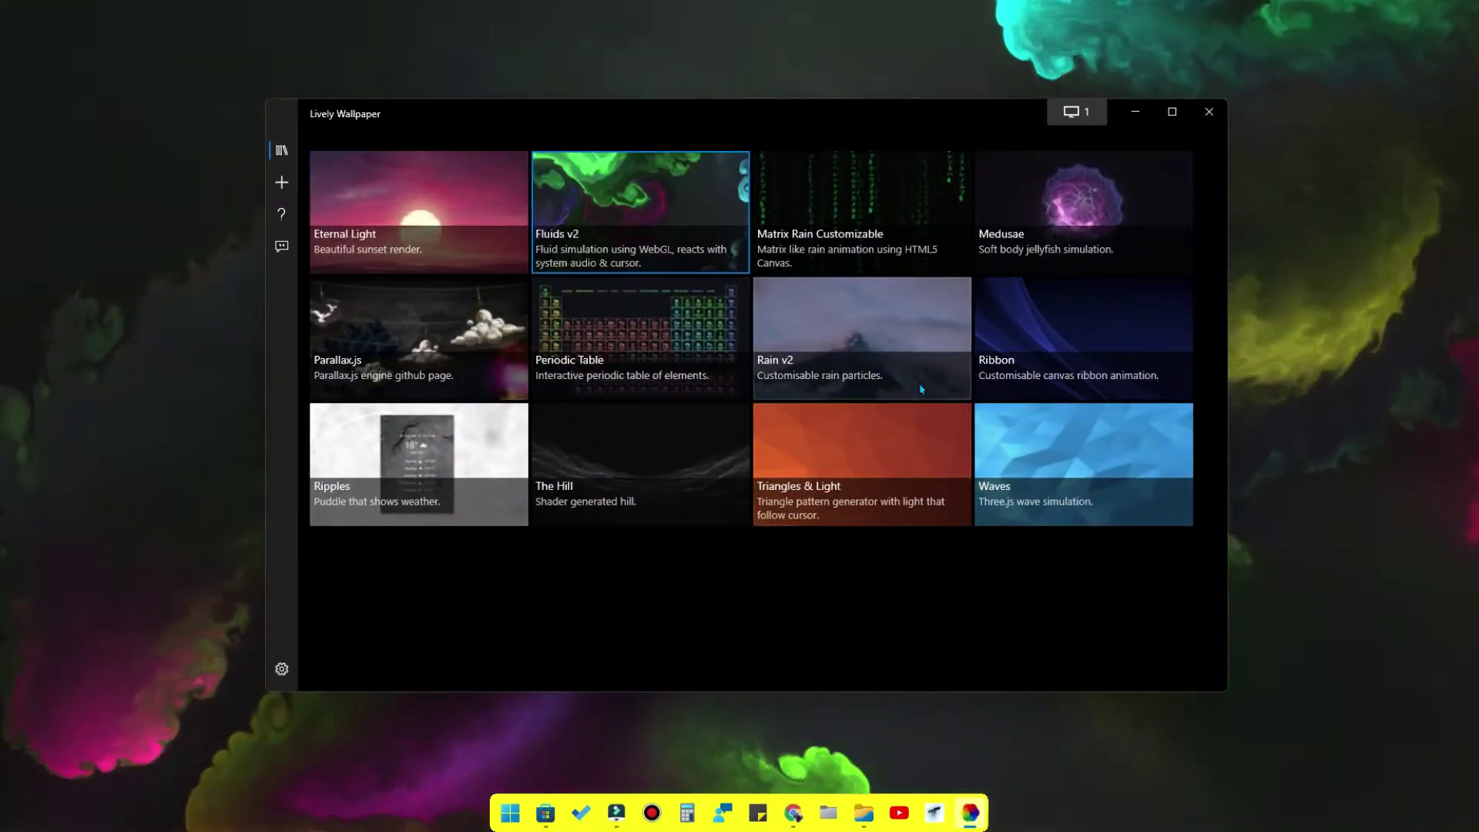
left_click(1072, 208)
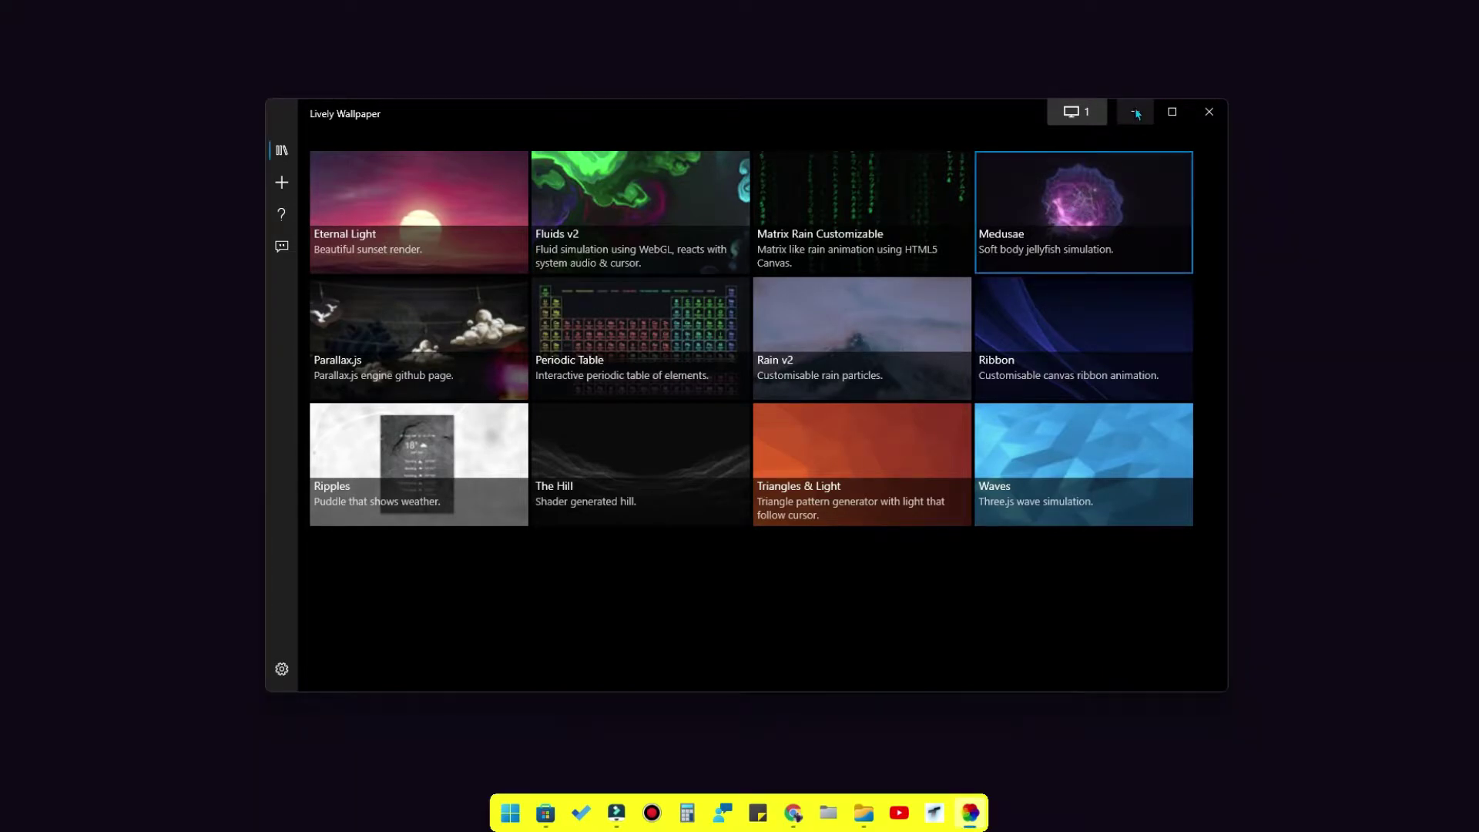
left_click(1137, 114)
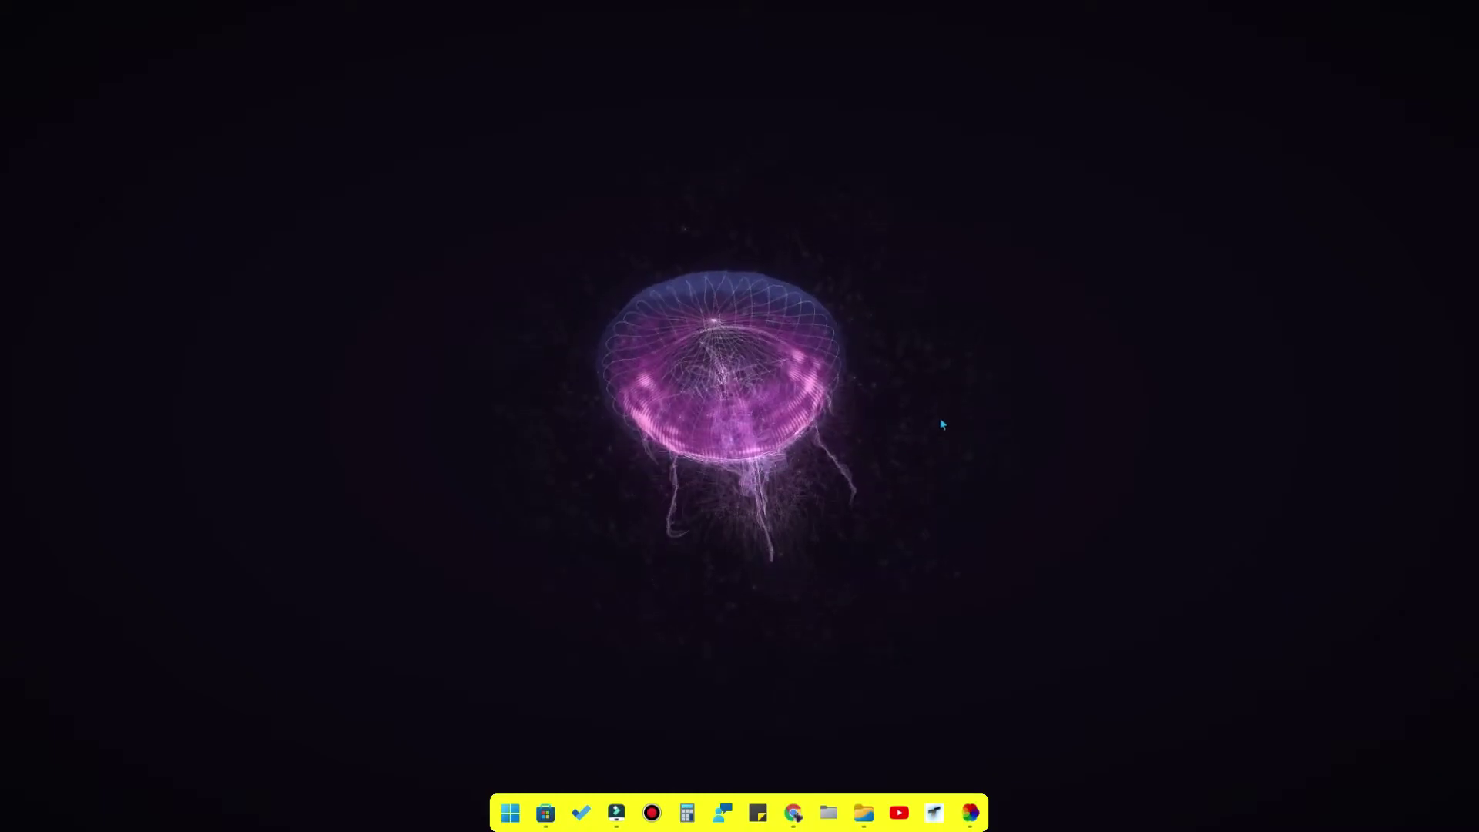
right_click(990, 348)
left_click(1056, 398)
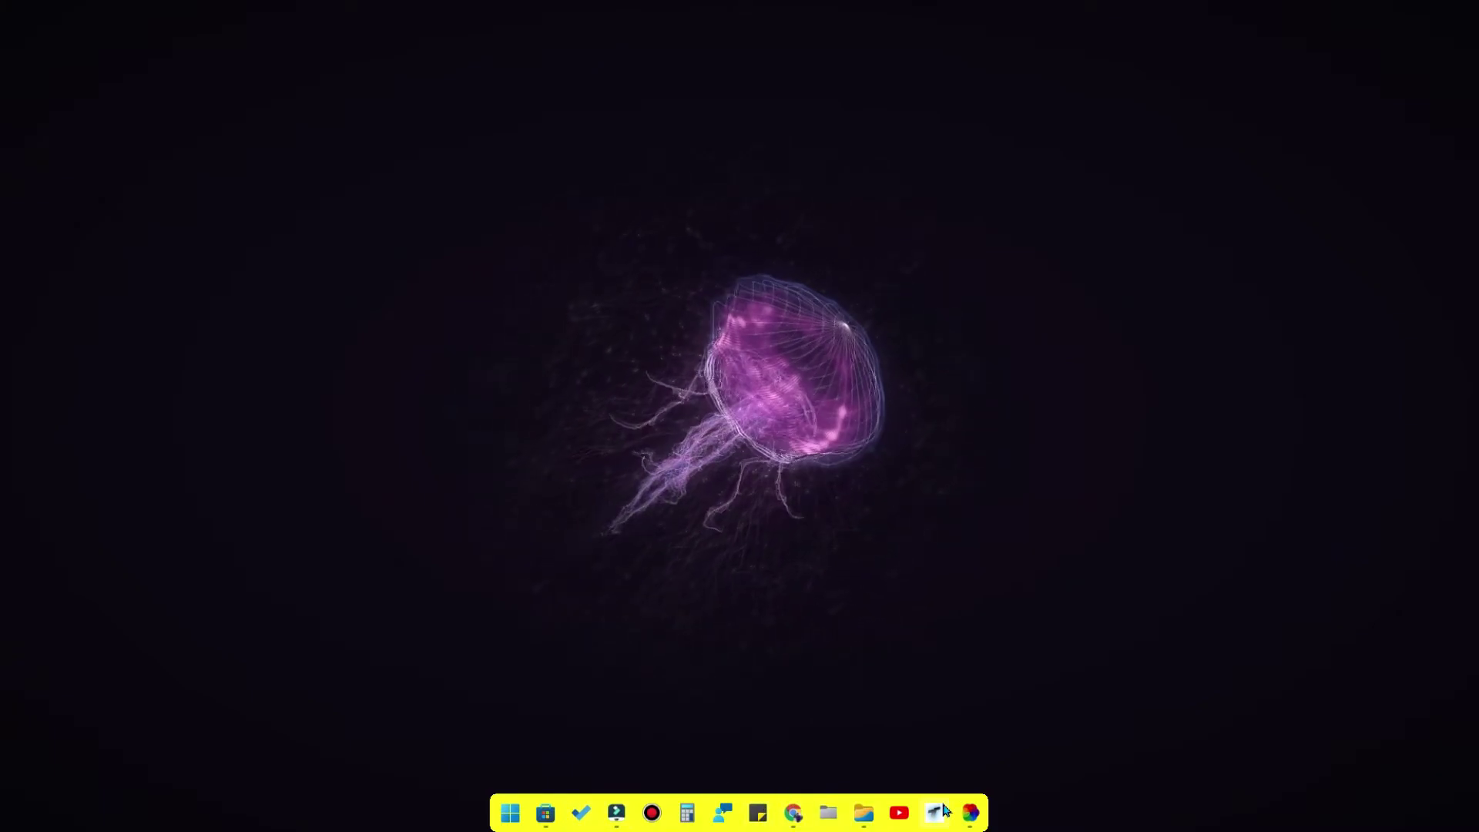
mouse_move(985, 813)
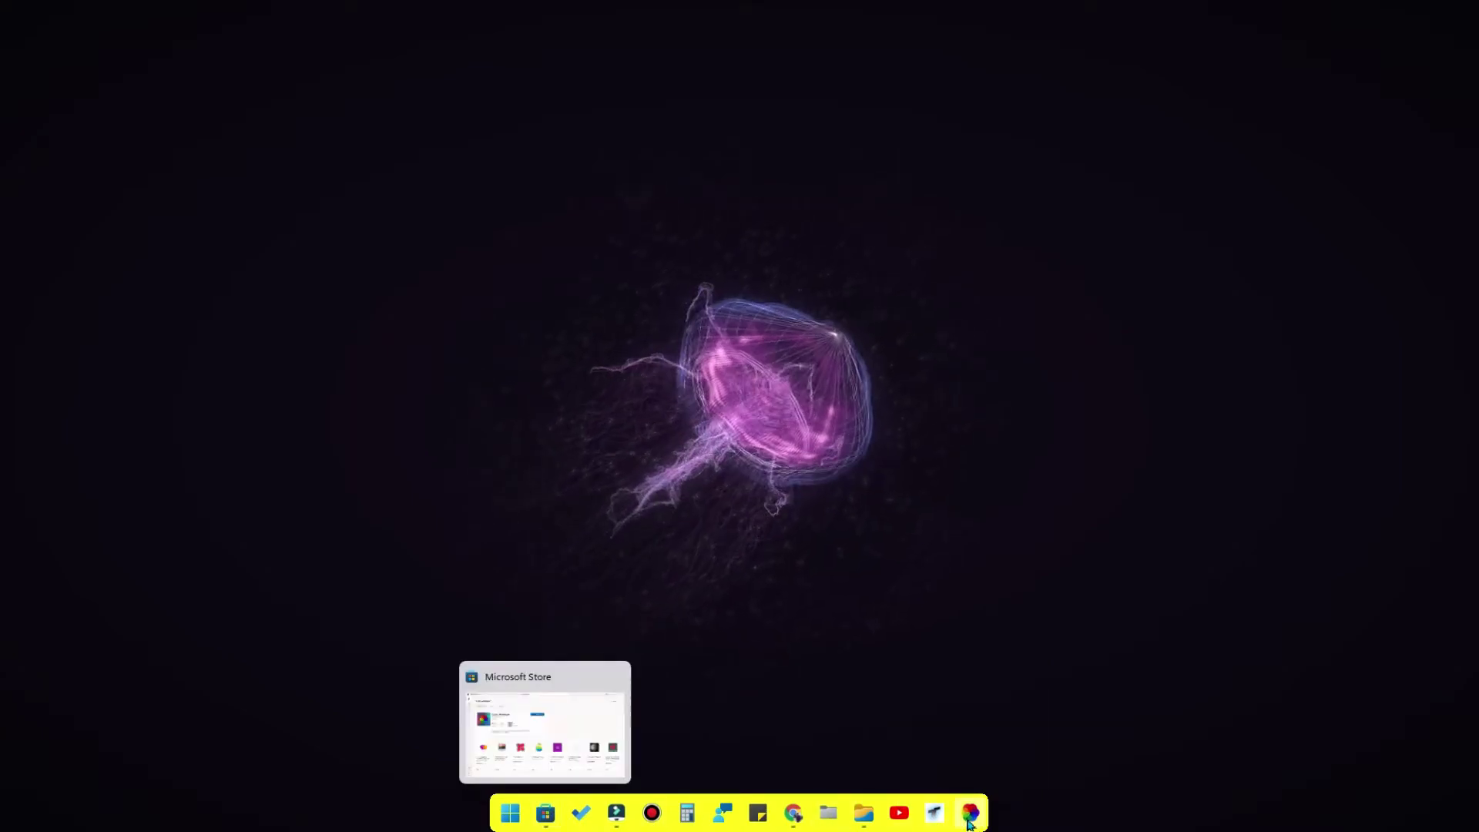
right_click(991, 404)
left_click(1037, 443)
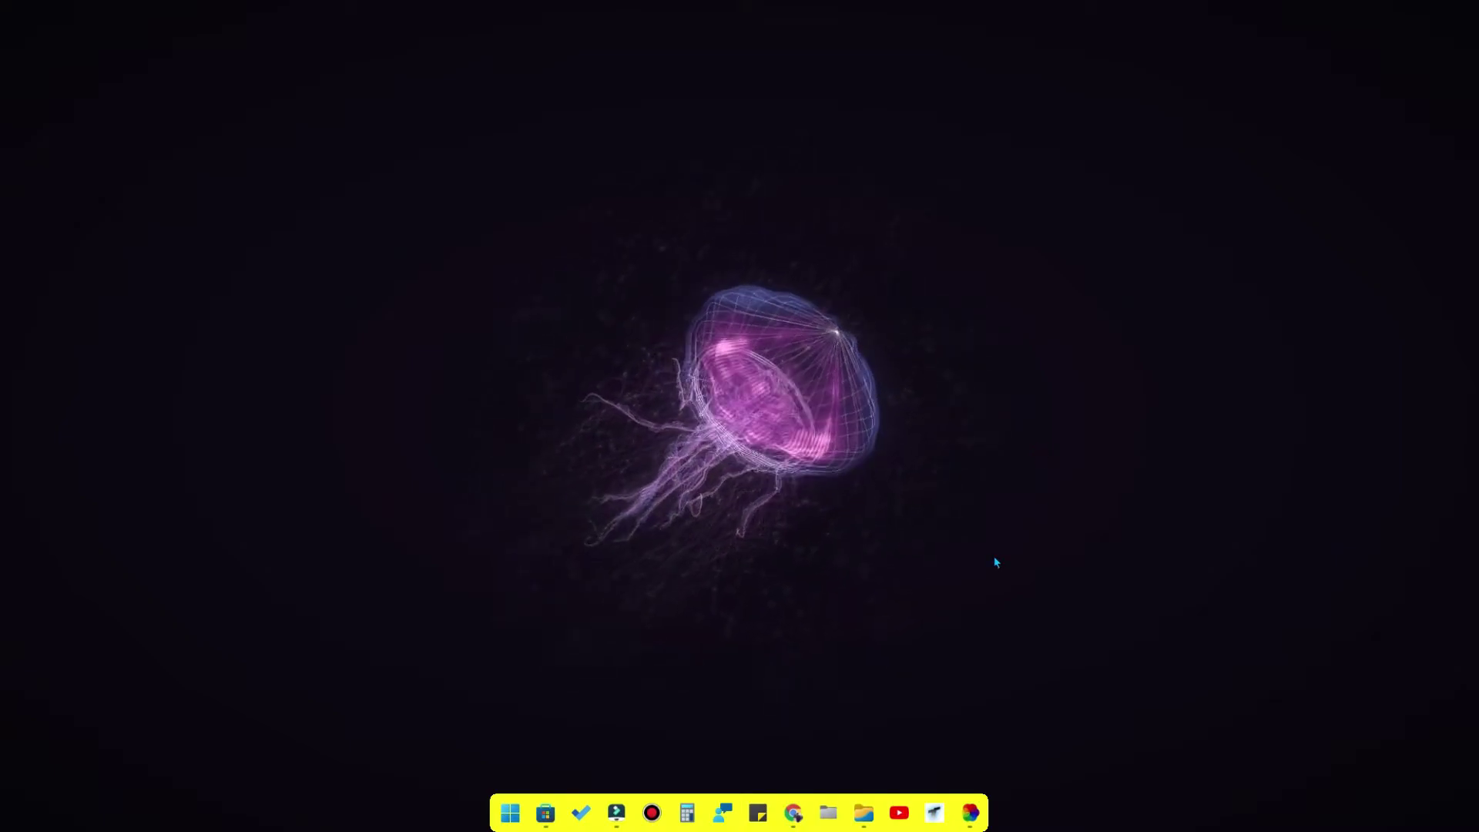
- Switch to Microsoft Store and search for "rounded tb" to show the RoundedTB app
left_click(546, 814)
left_click(907, 14)
left_click(948, 18)
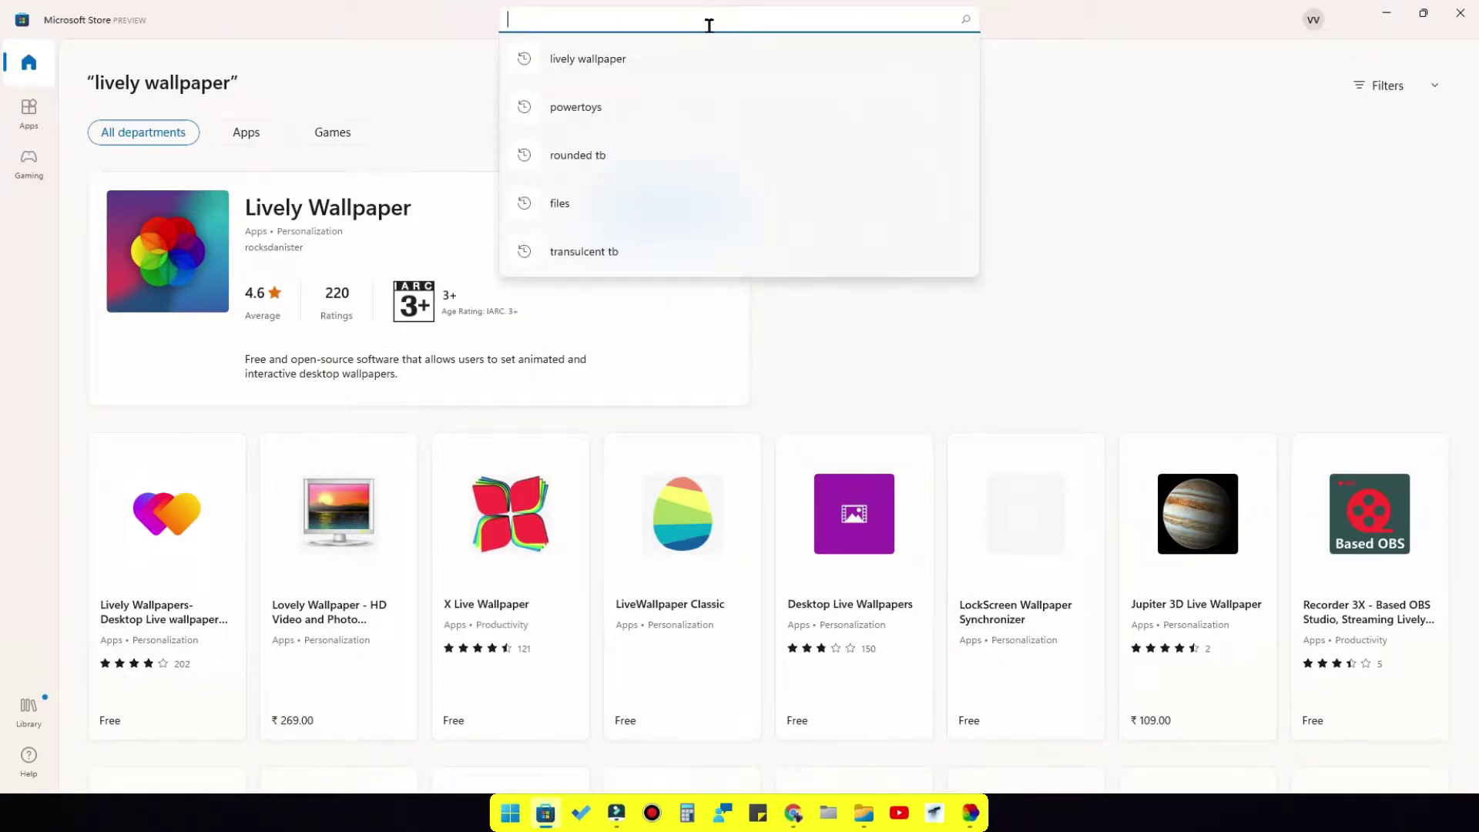
left_click(584, 157)
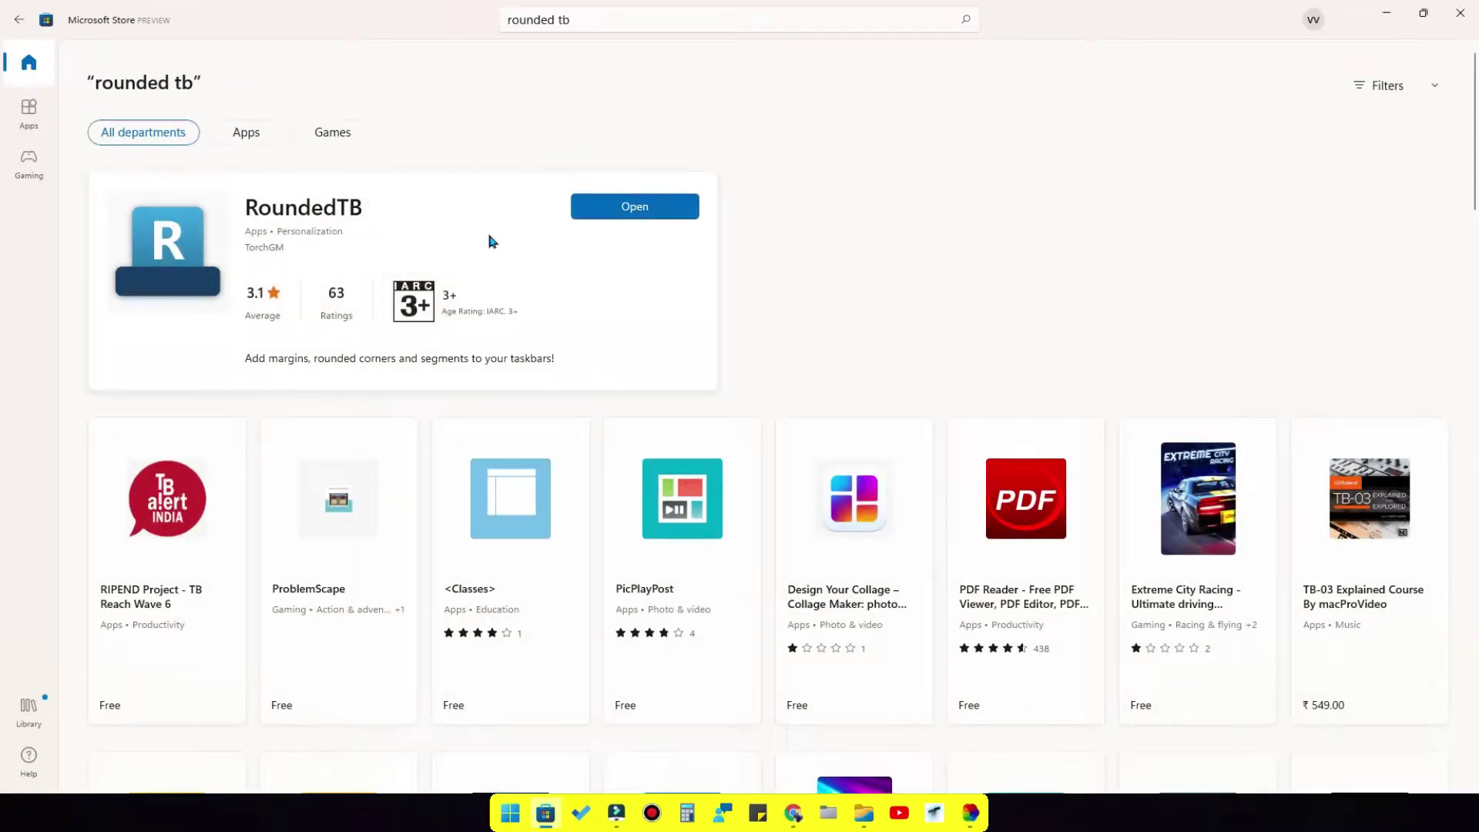
- Search the store for "transulcent tb" and open the TranslucentTB app page
left_click(657, 24)
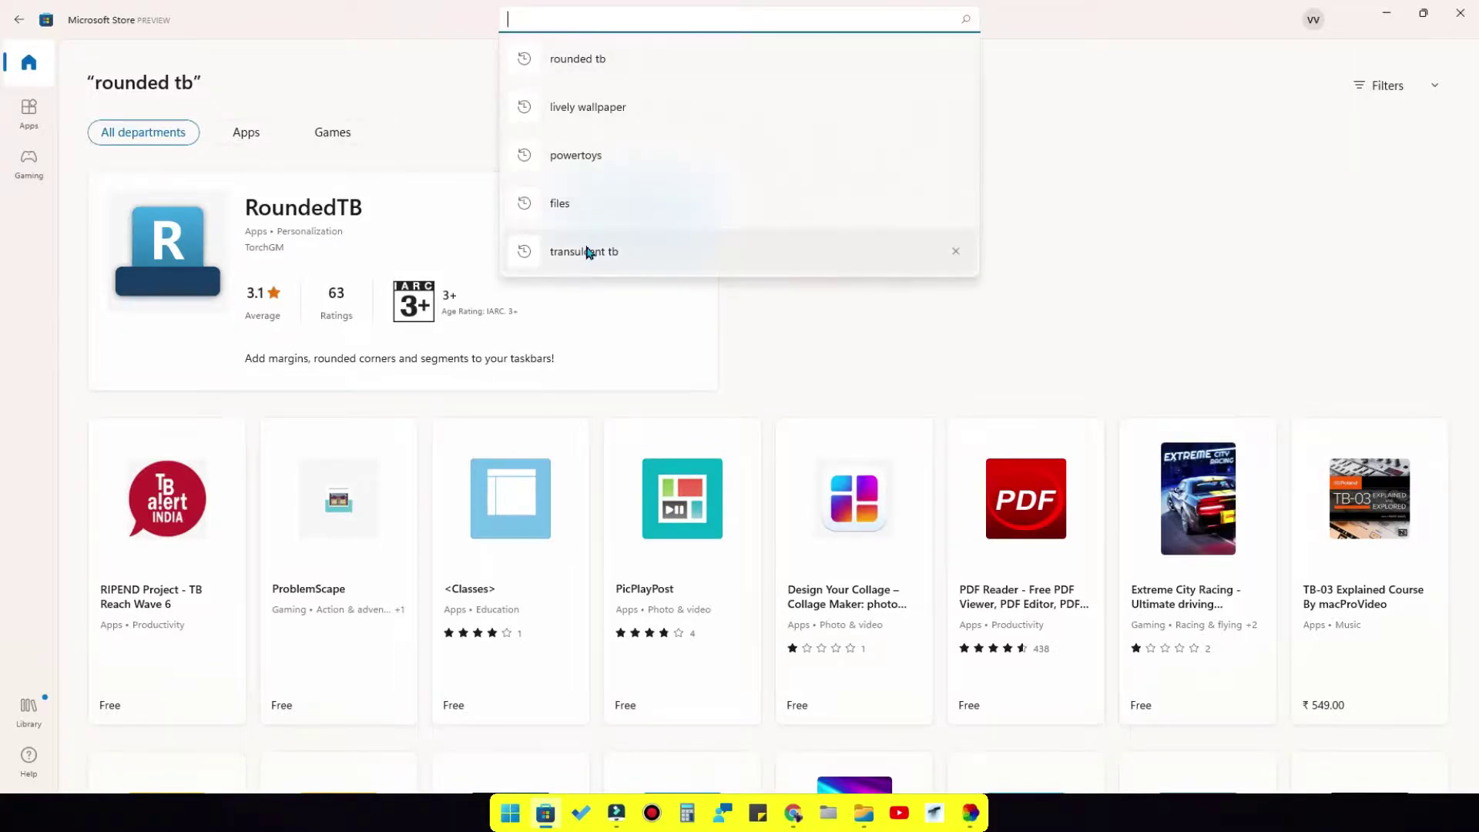
left_click(586, 249)
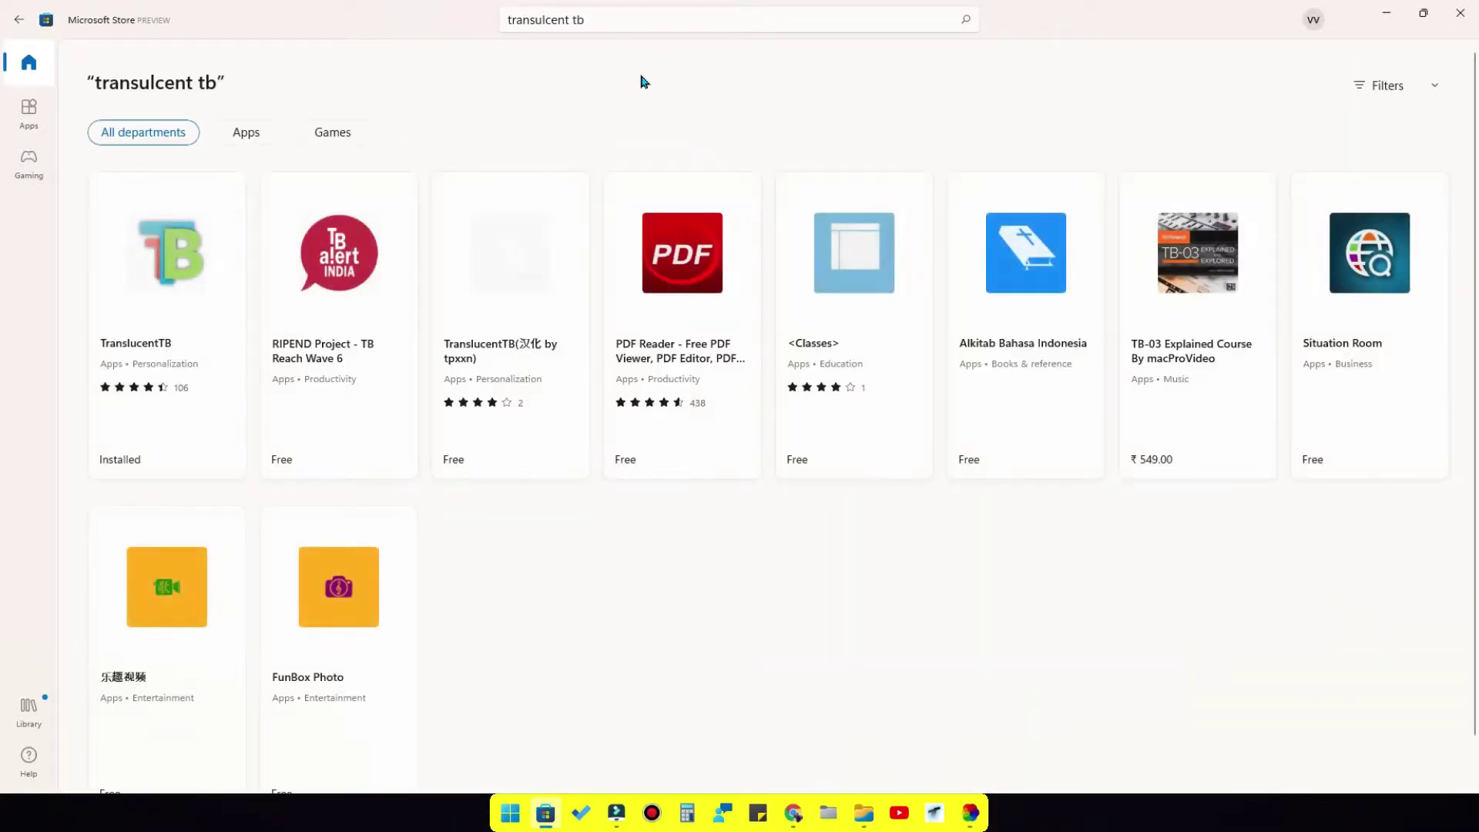
left_click(175, 300)
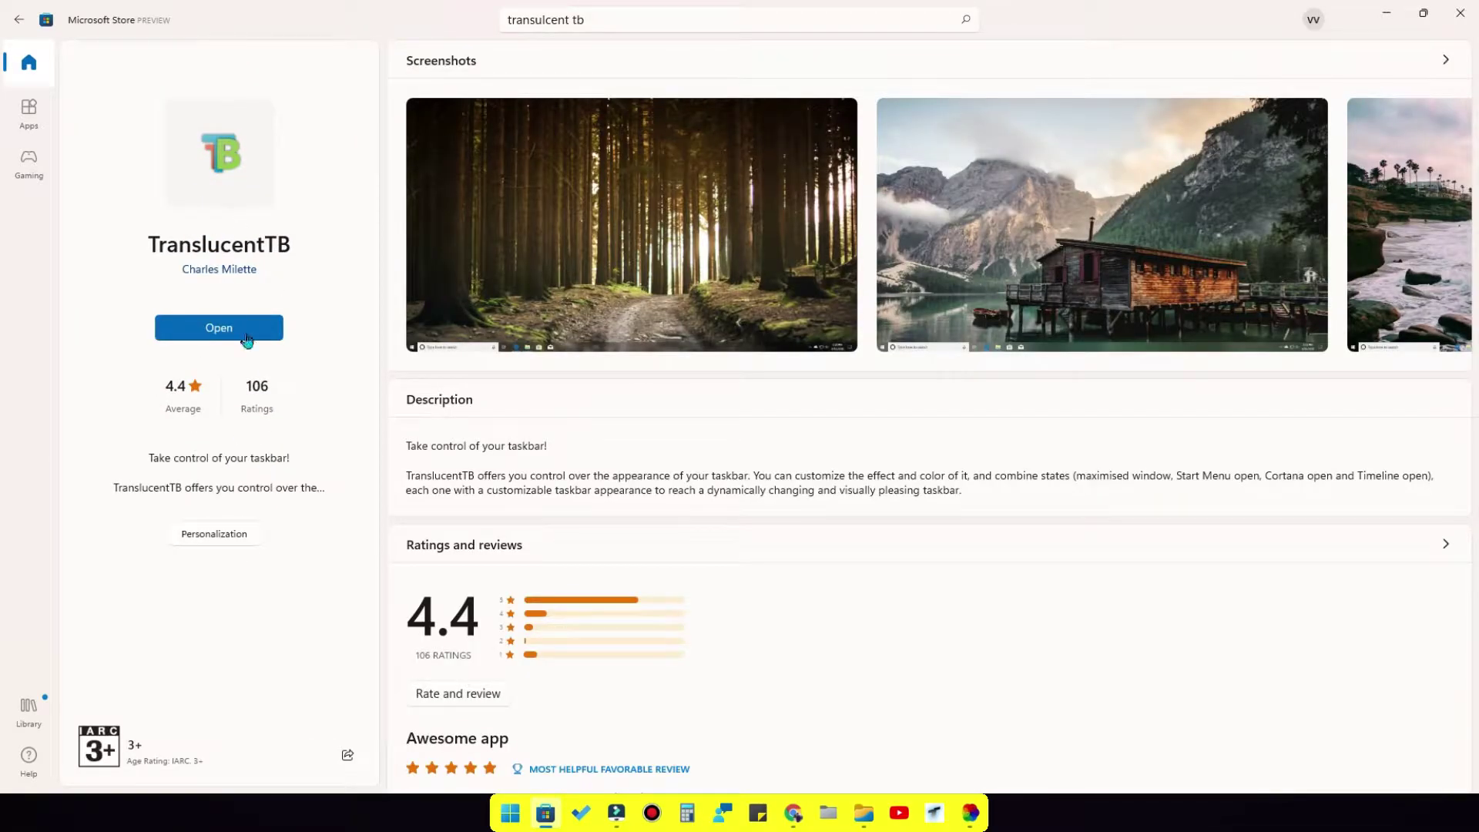
- Launch RoundedTB, move its settings window aside, and collapse and expand the advanced options
left_click(508, 818)
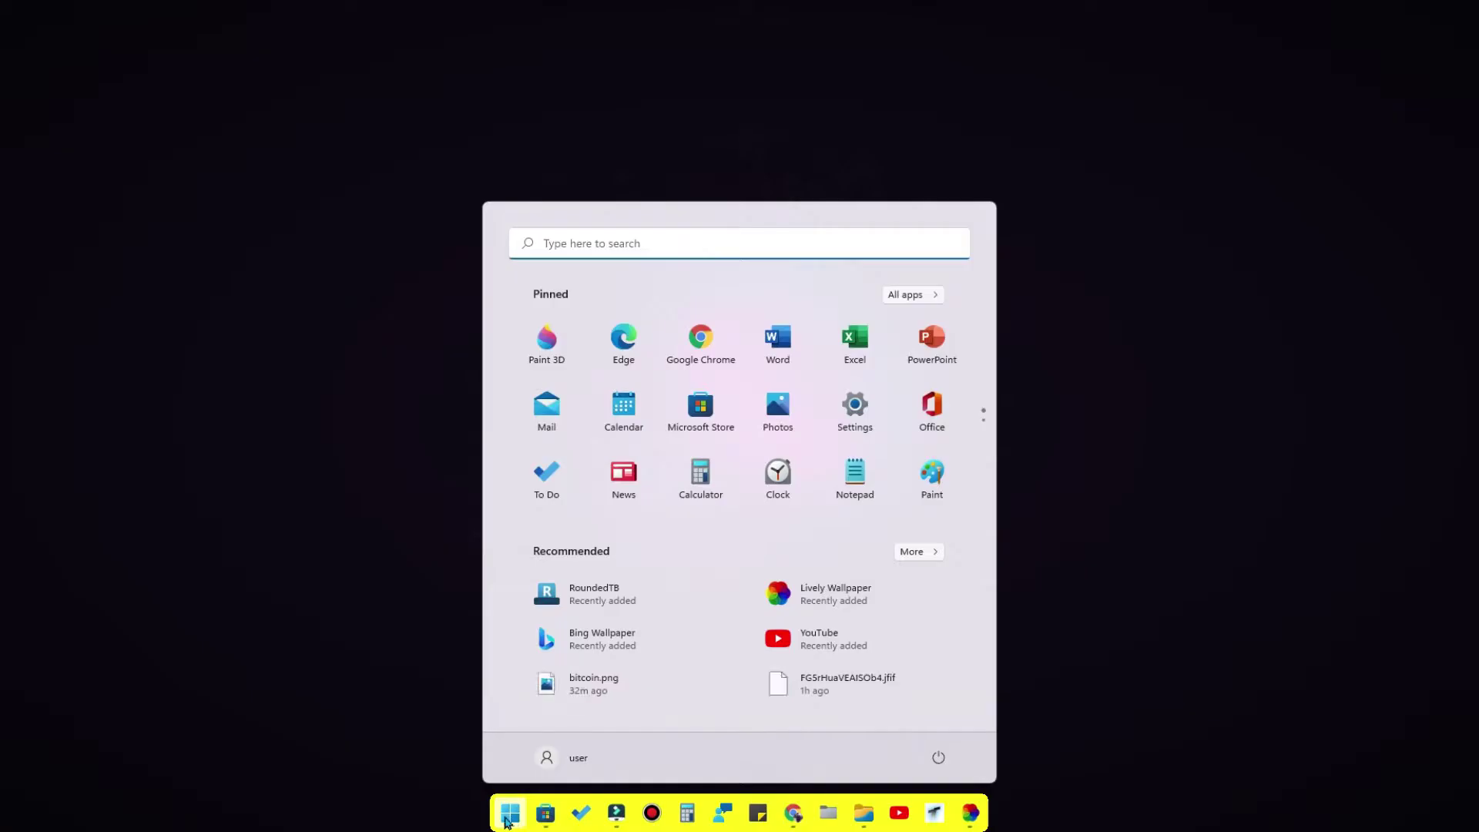
left_click(681, 599)
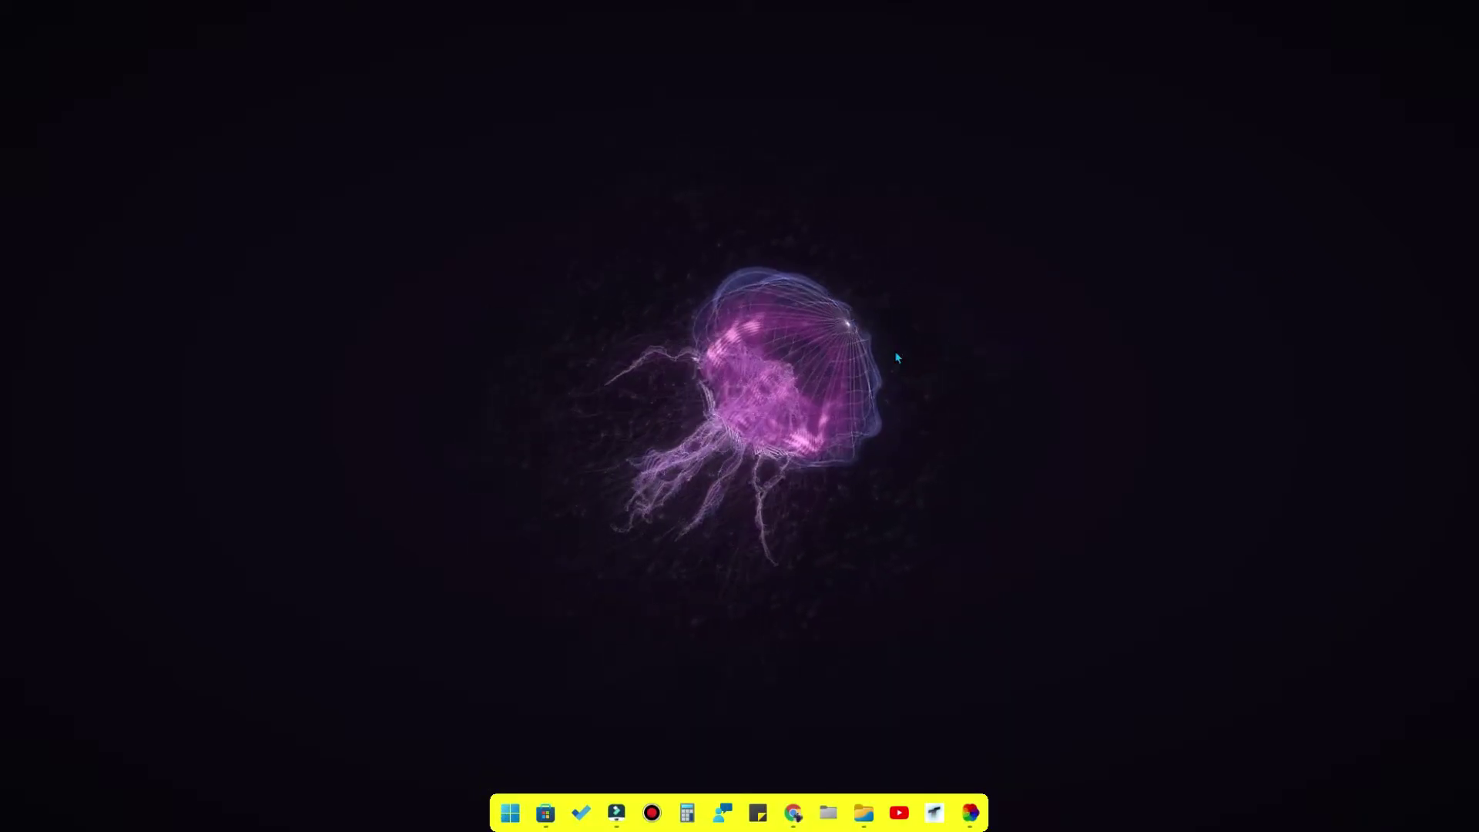
left_click_drag(379, 455, 1159, 362)
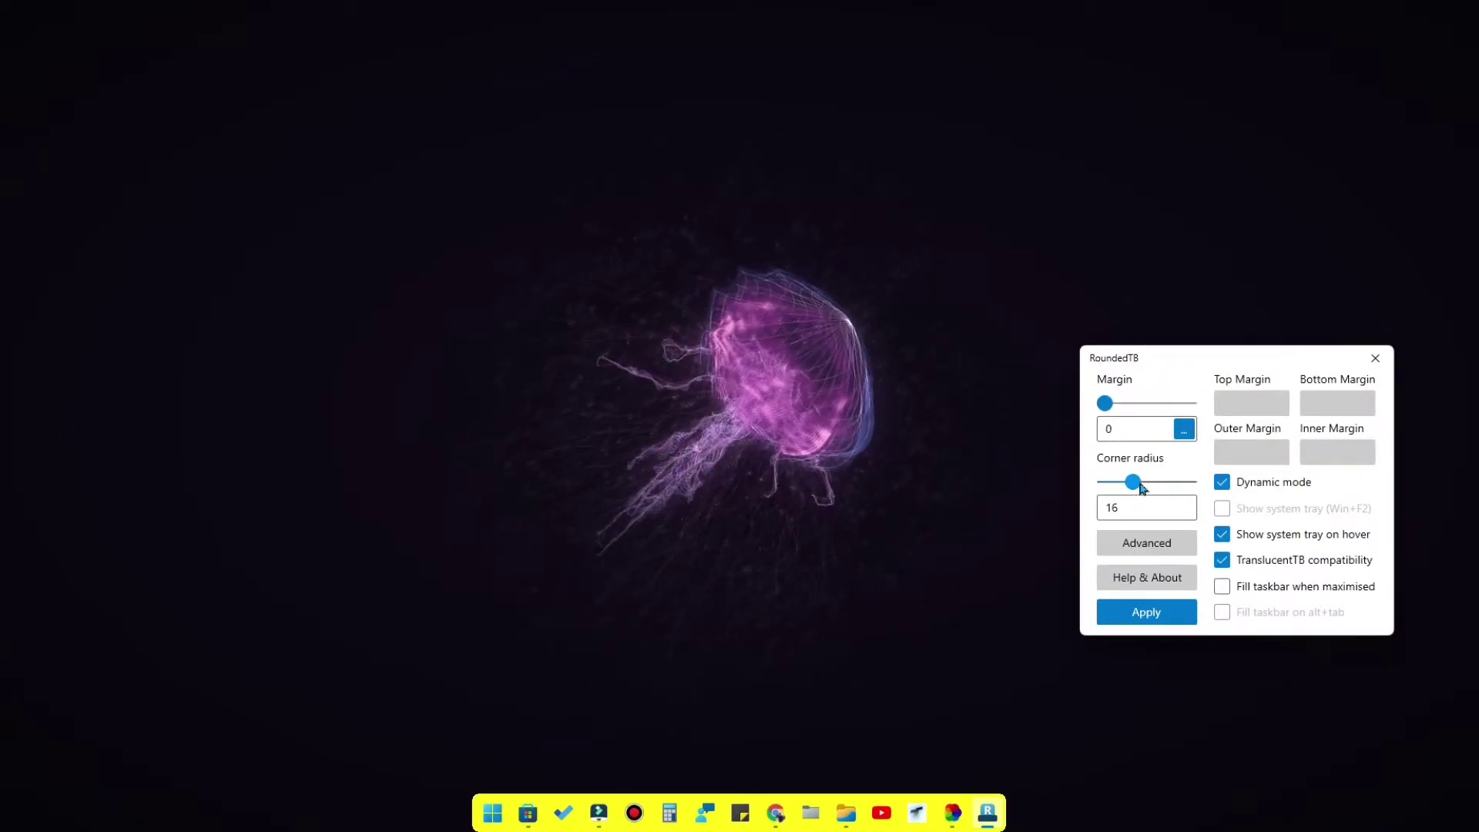
left_click(1170, 553)
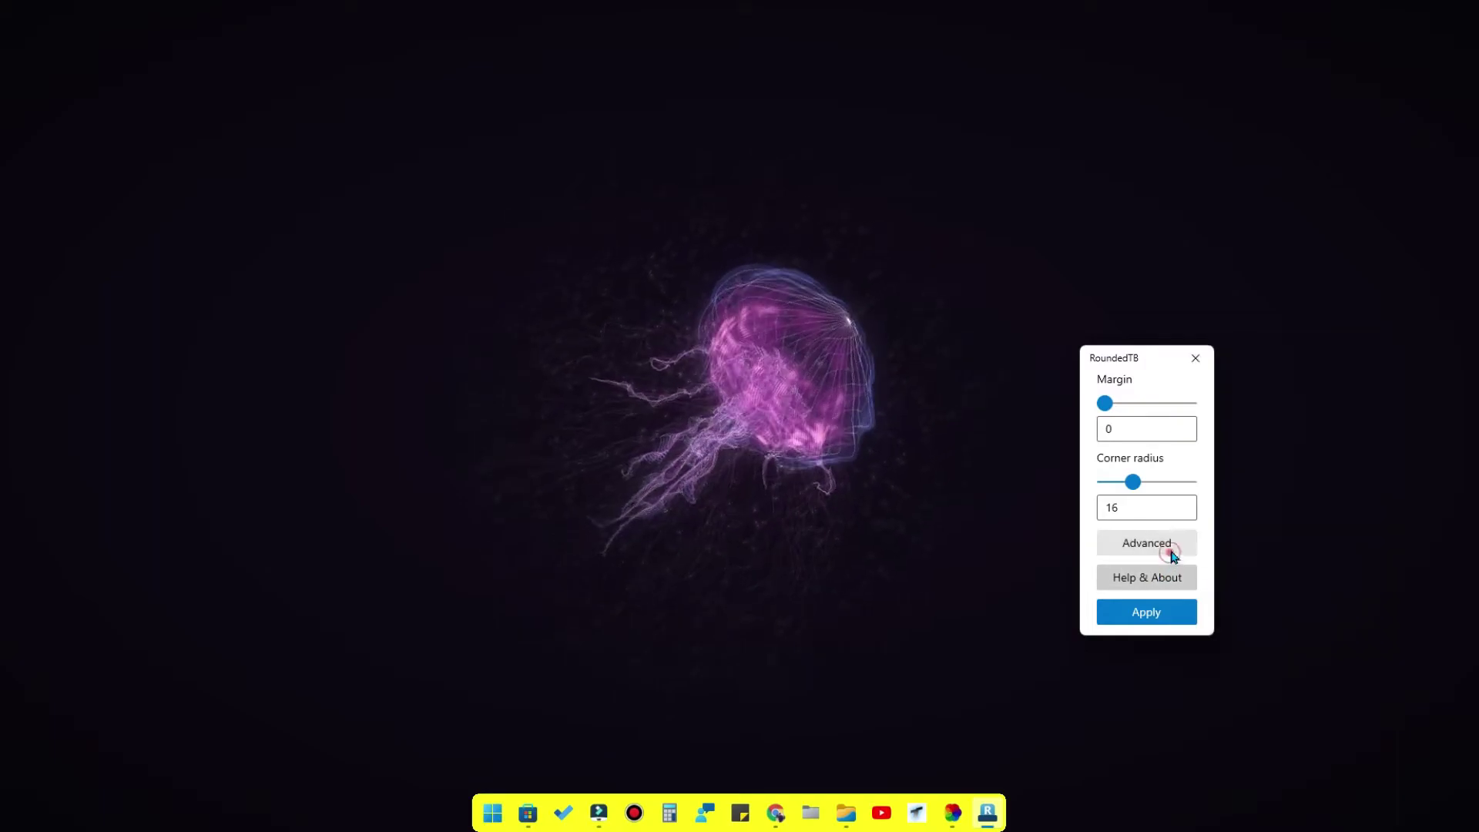
left_click(1165, 540)
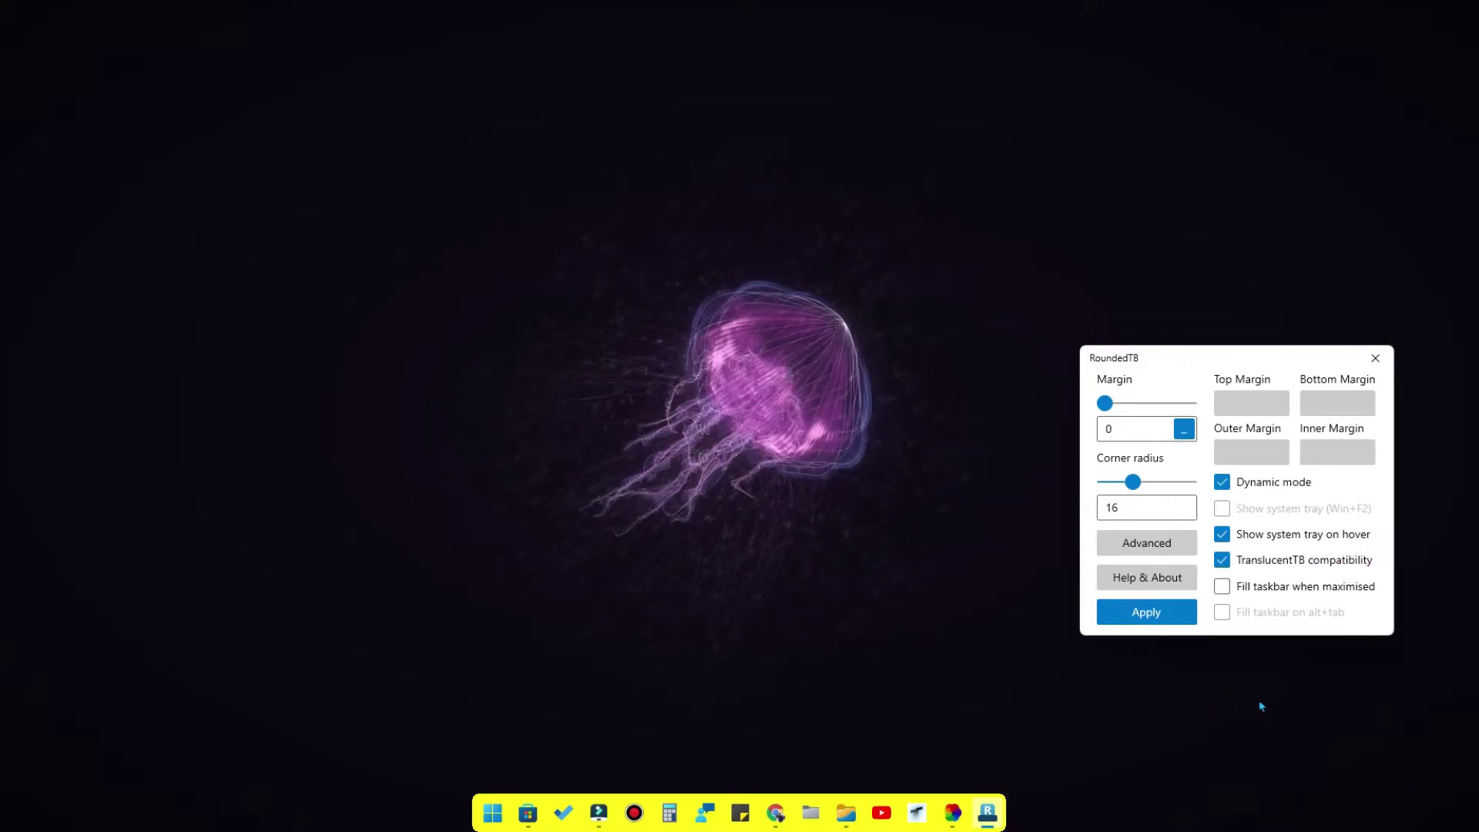
- Check how the system tray and its flyouts behave with Show system tray on hover, and close the RoundedTB settings
mouse_move(1448, 814)
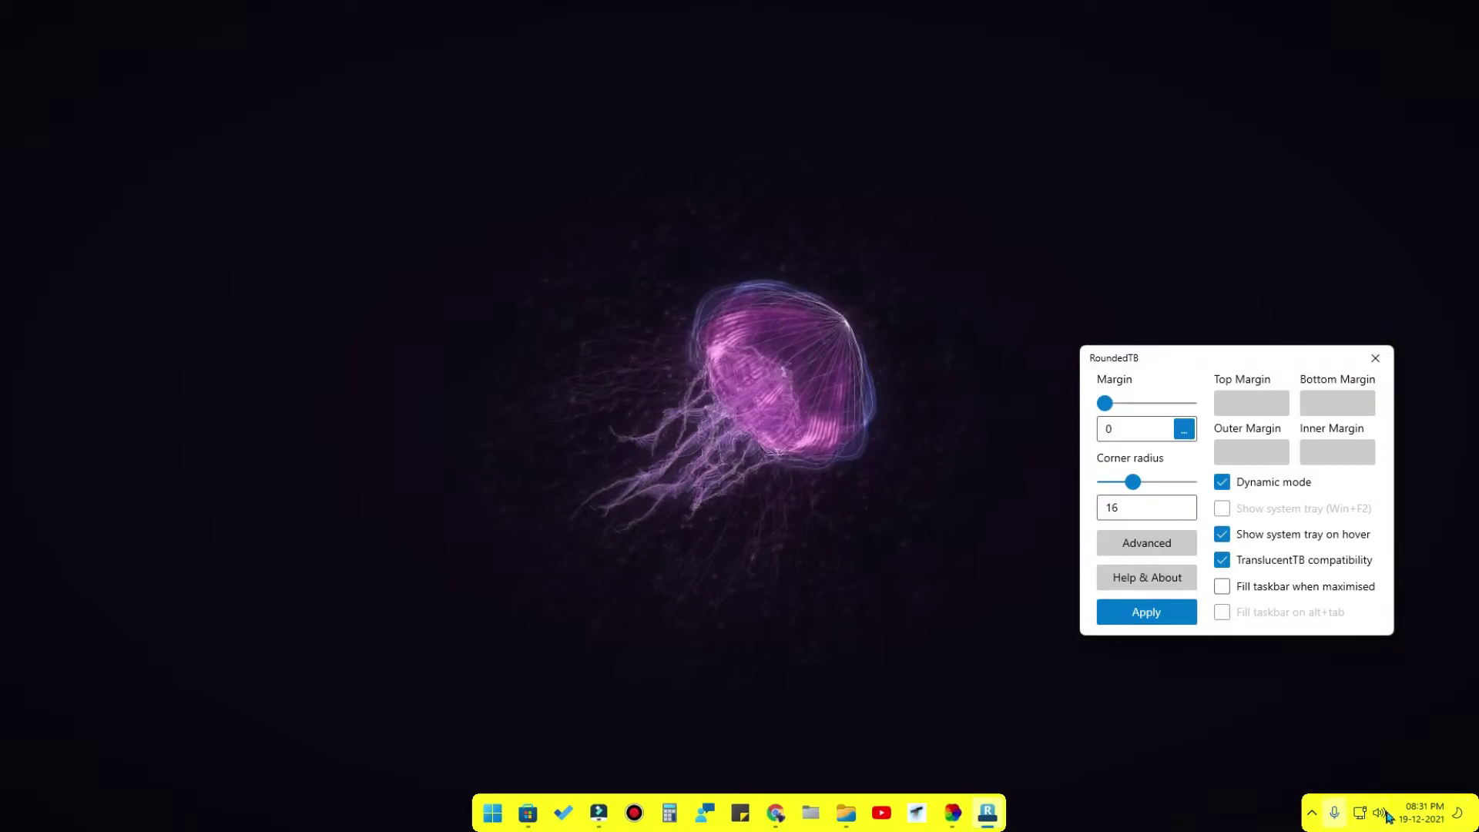
left_click(1312, 814)
left_click(1314, 816)
left_click(1371, 816)
left_click(1369, 813)
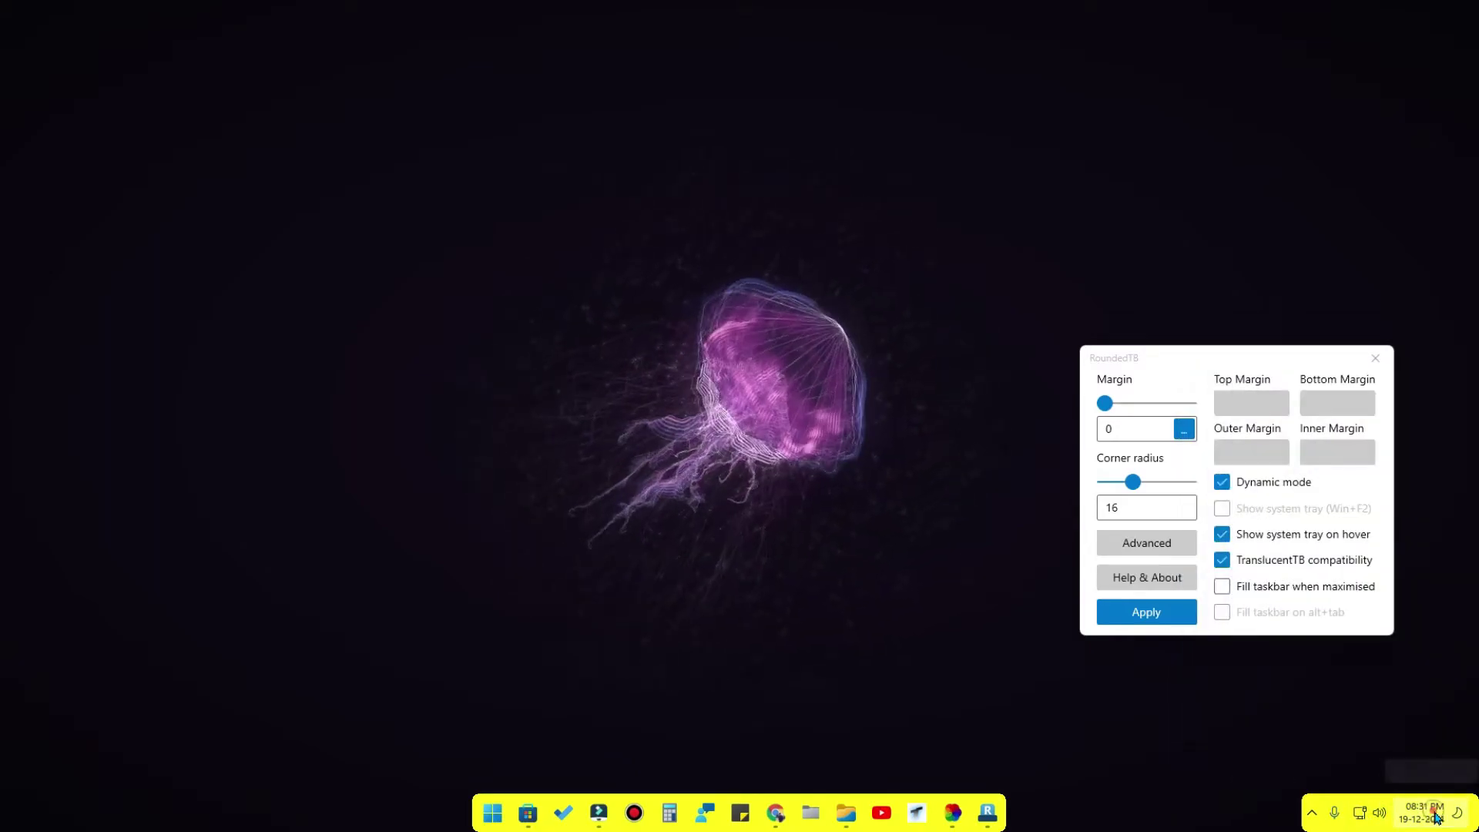
left_click(1436, 818)
left_click(1433, 537)
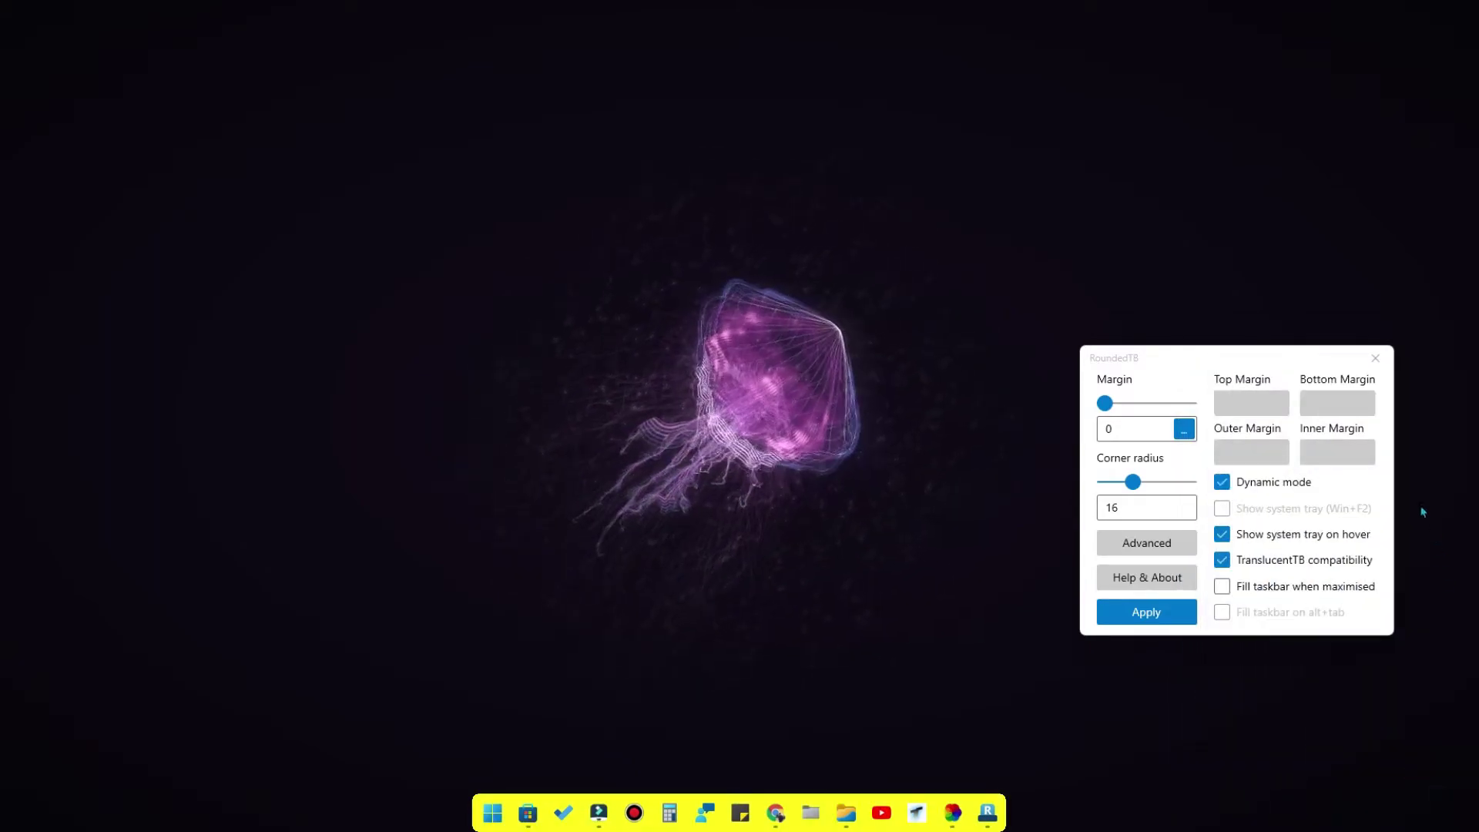
mouse_move(1402, 820)
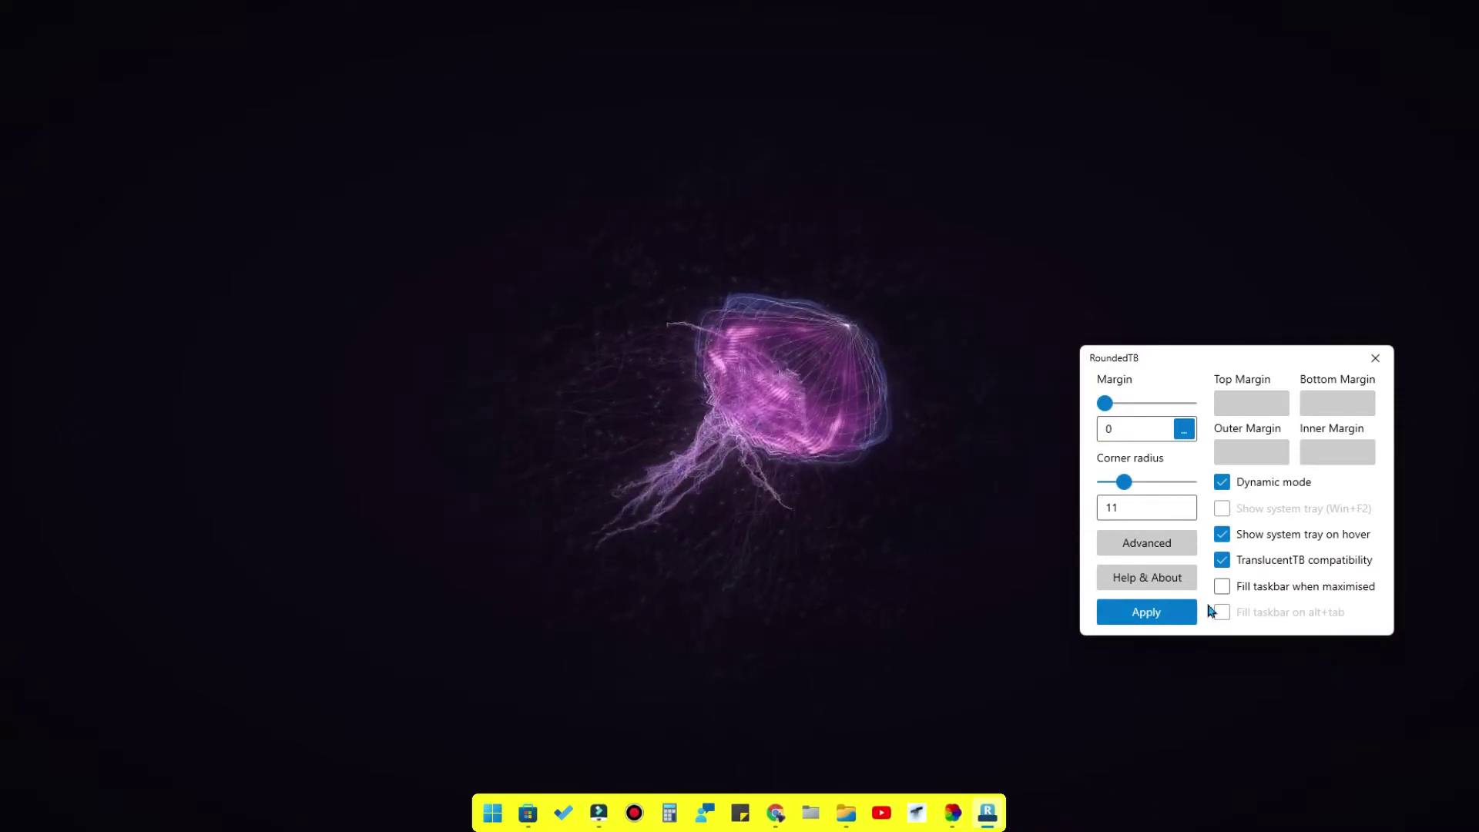
left_click(1390, 359)
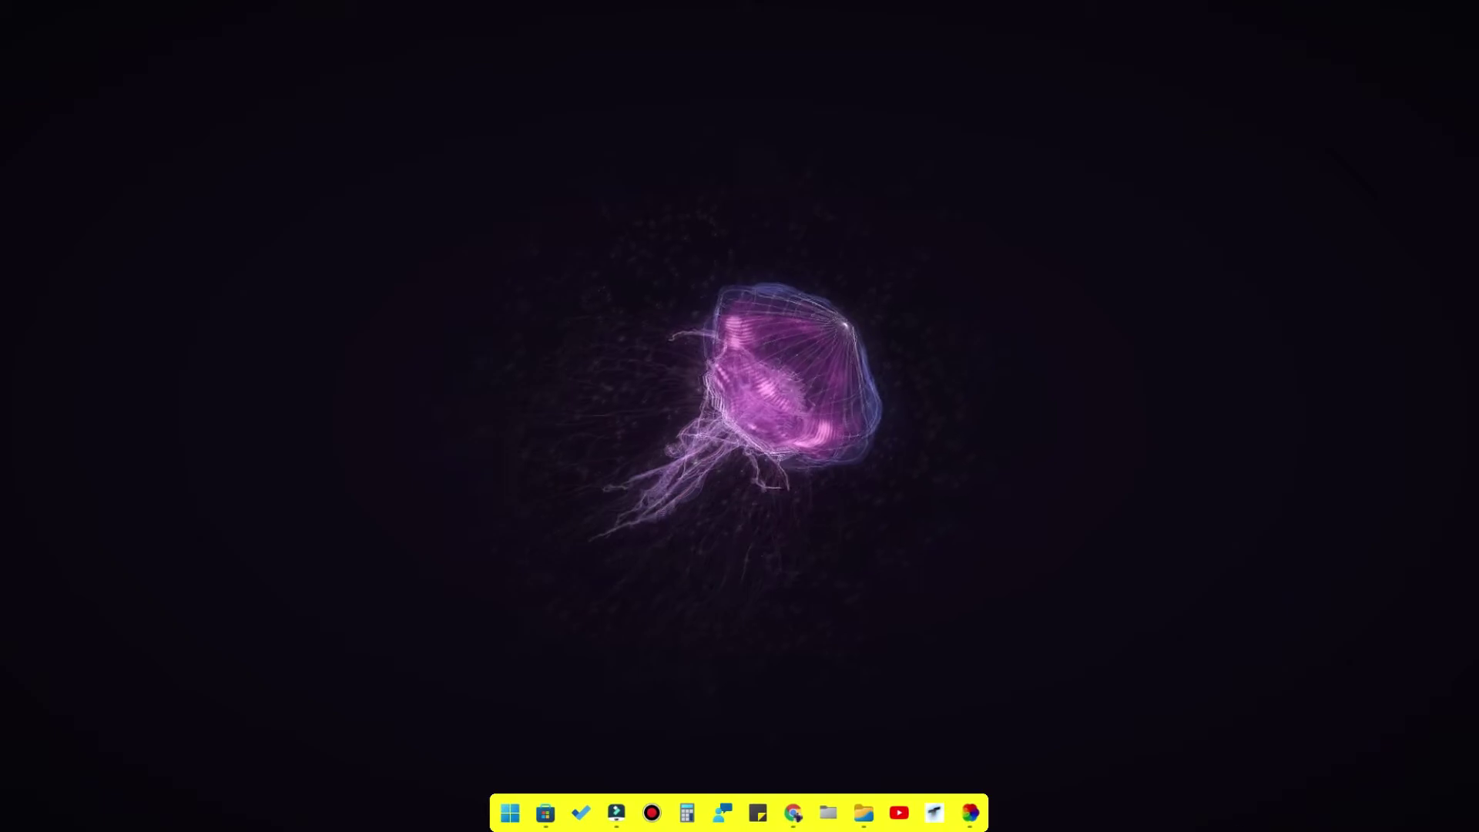
- Open the TranslucentTB options from the system tray and look through the Desktop, Visible window and Maximised window settings
left_click(1312, 815)
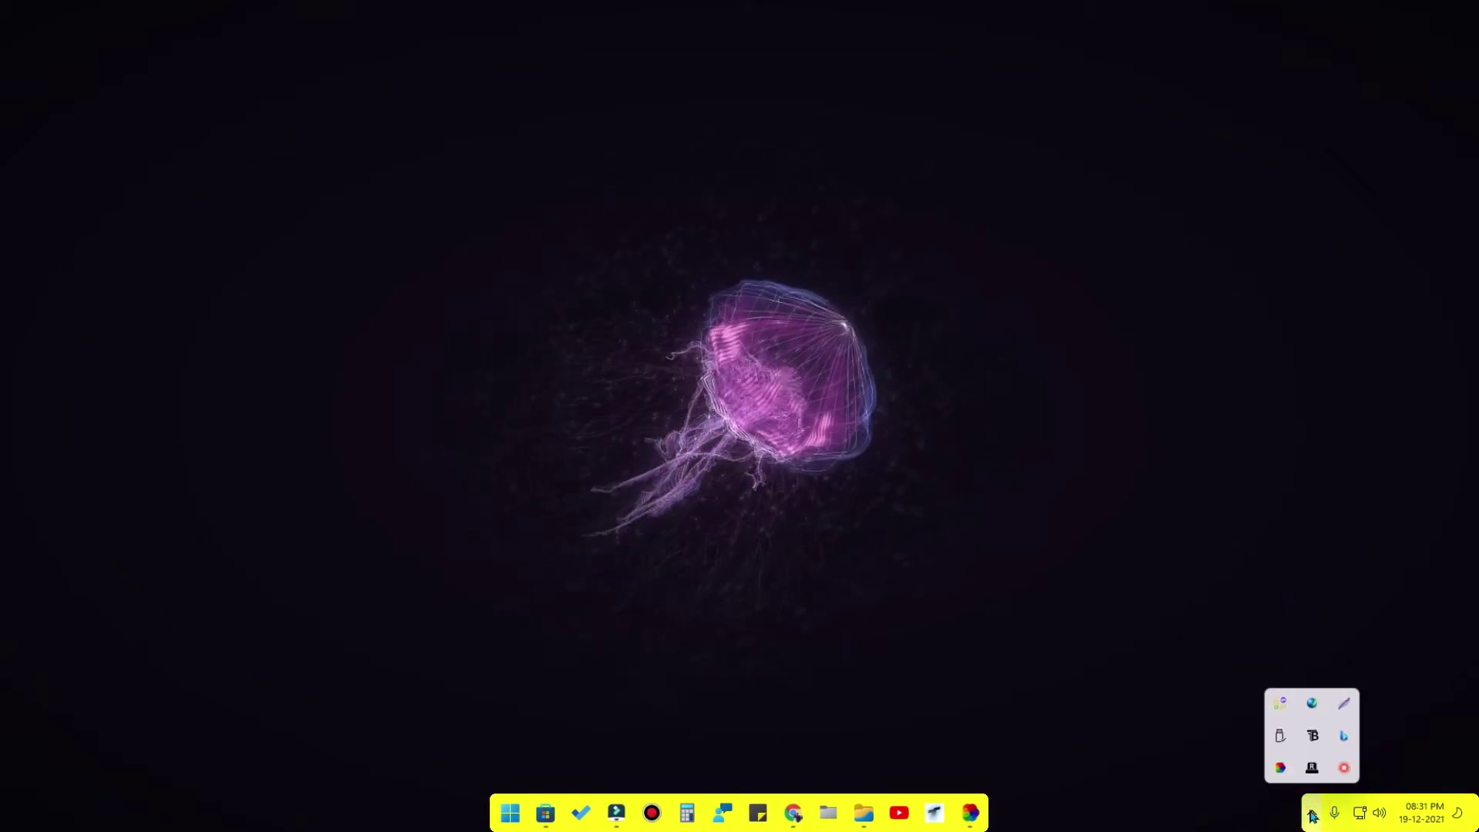
right_click(1314, 739)
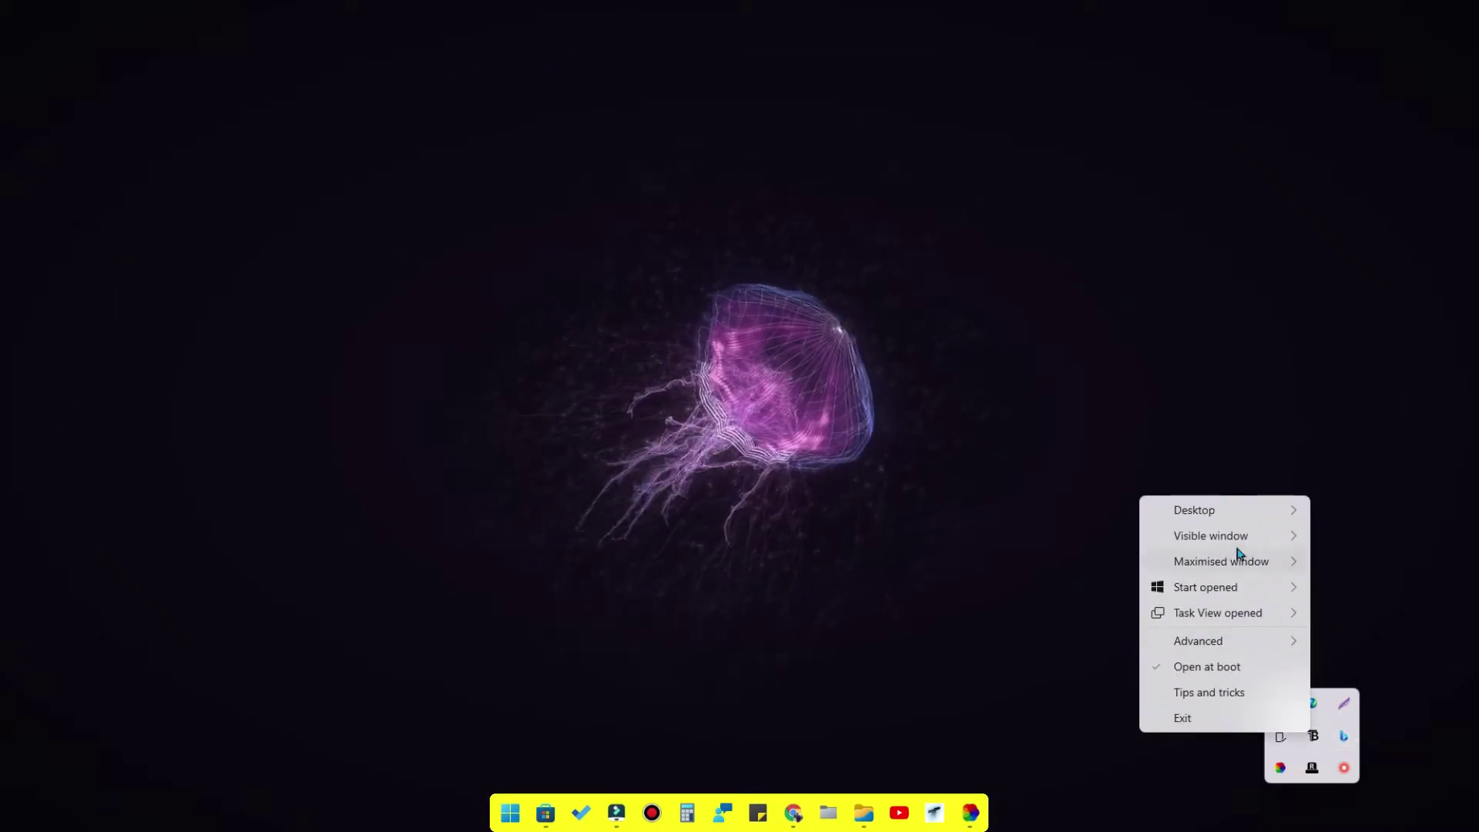
mouse_move(1207, 513)
mouse_move(1207, 539)
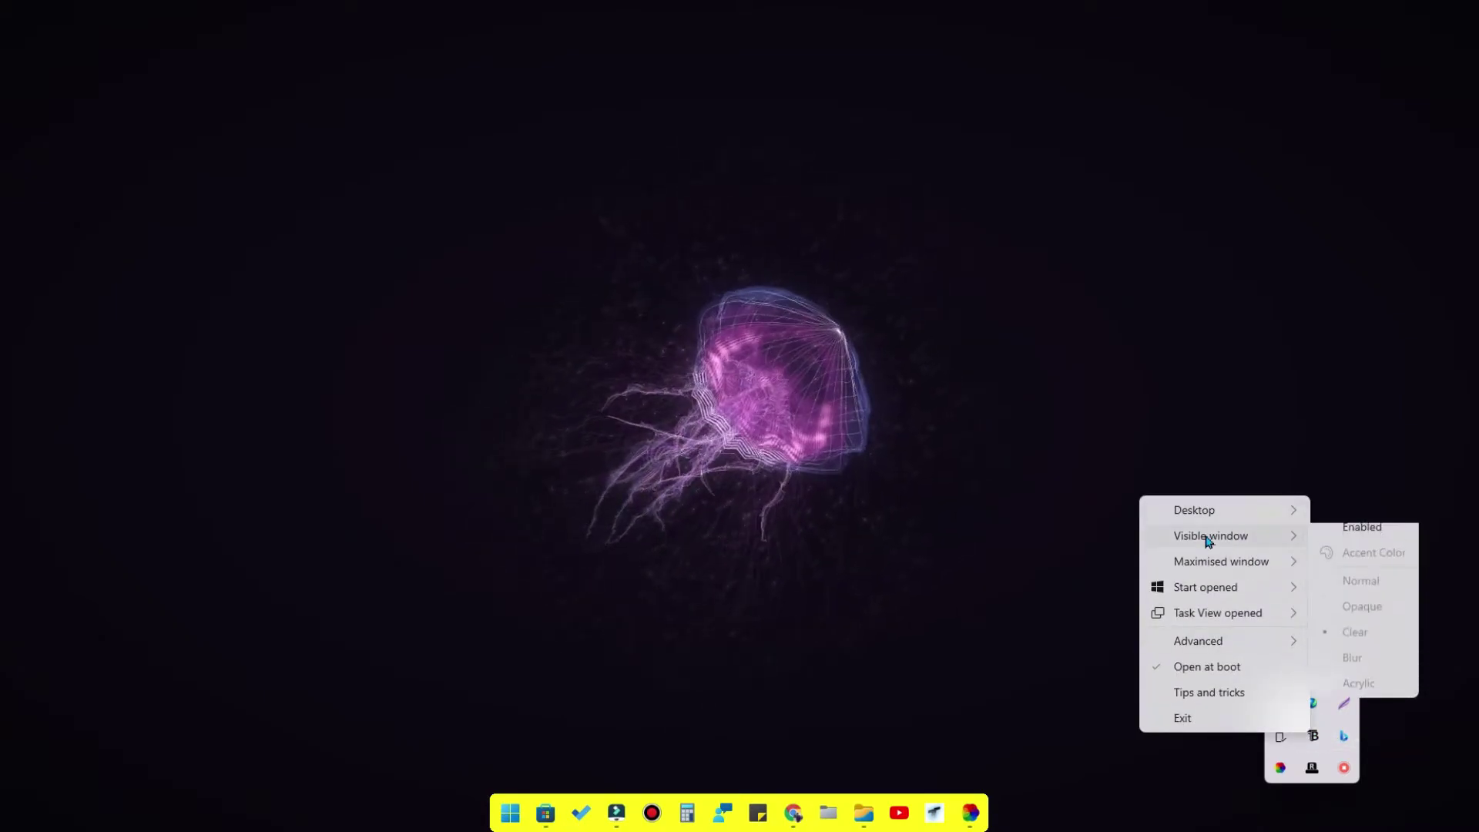
mouse_move(1213, 564)
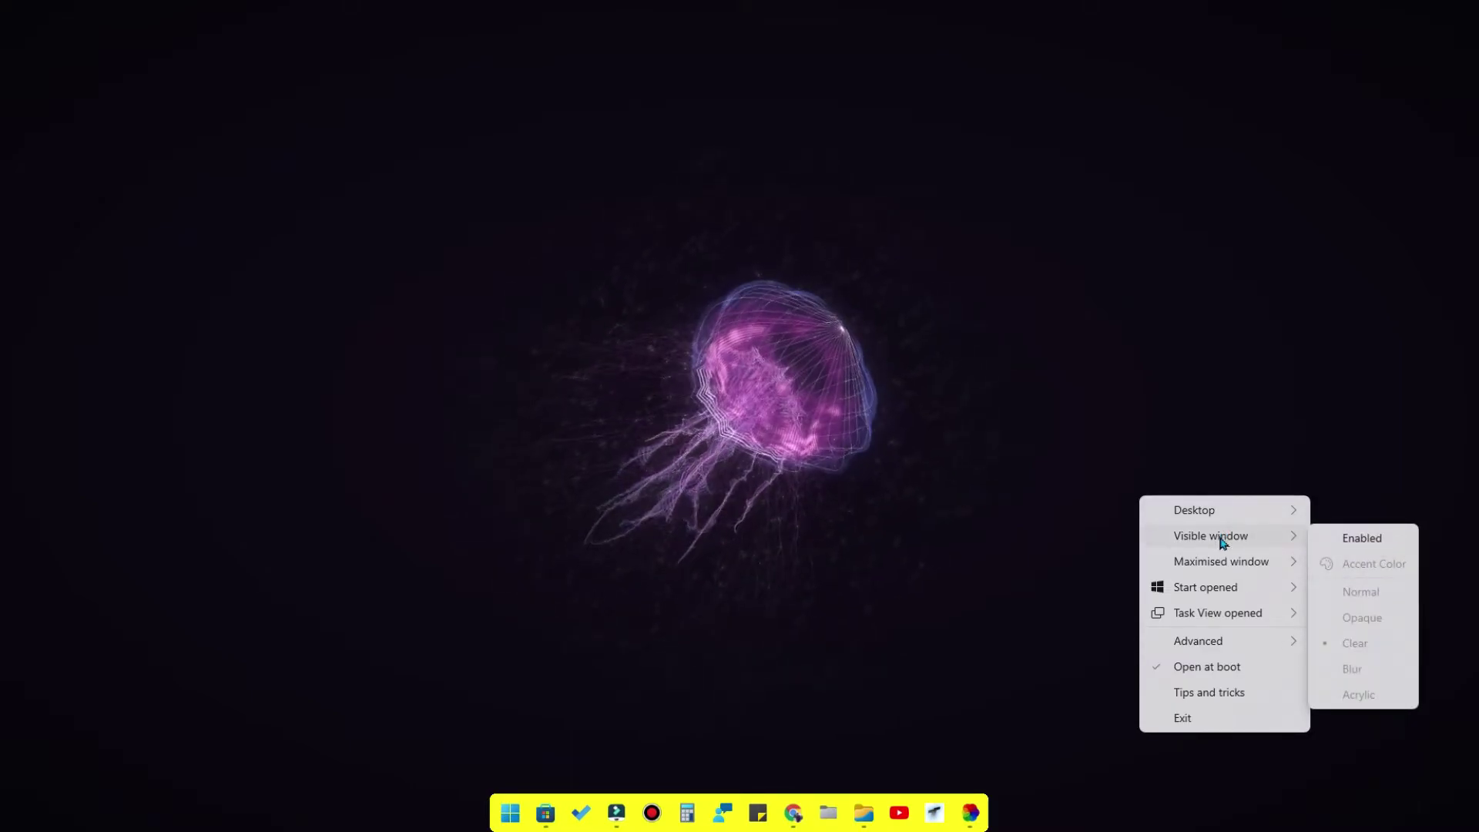
mouse_move(1222, 567)
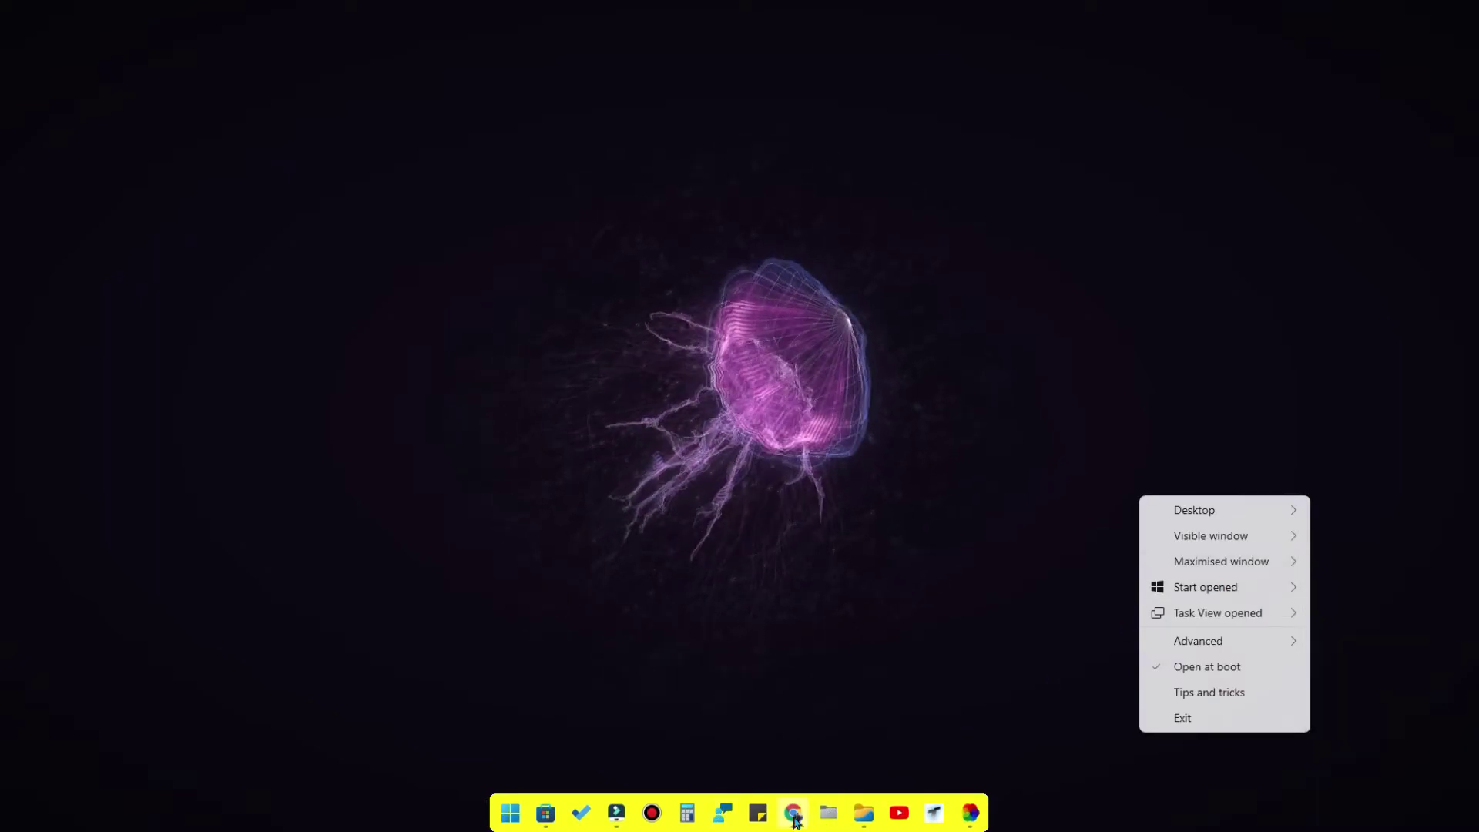
mouse_move(957, 826)
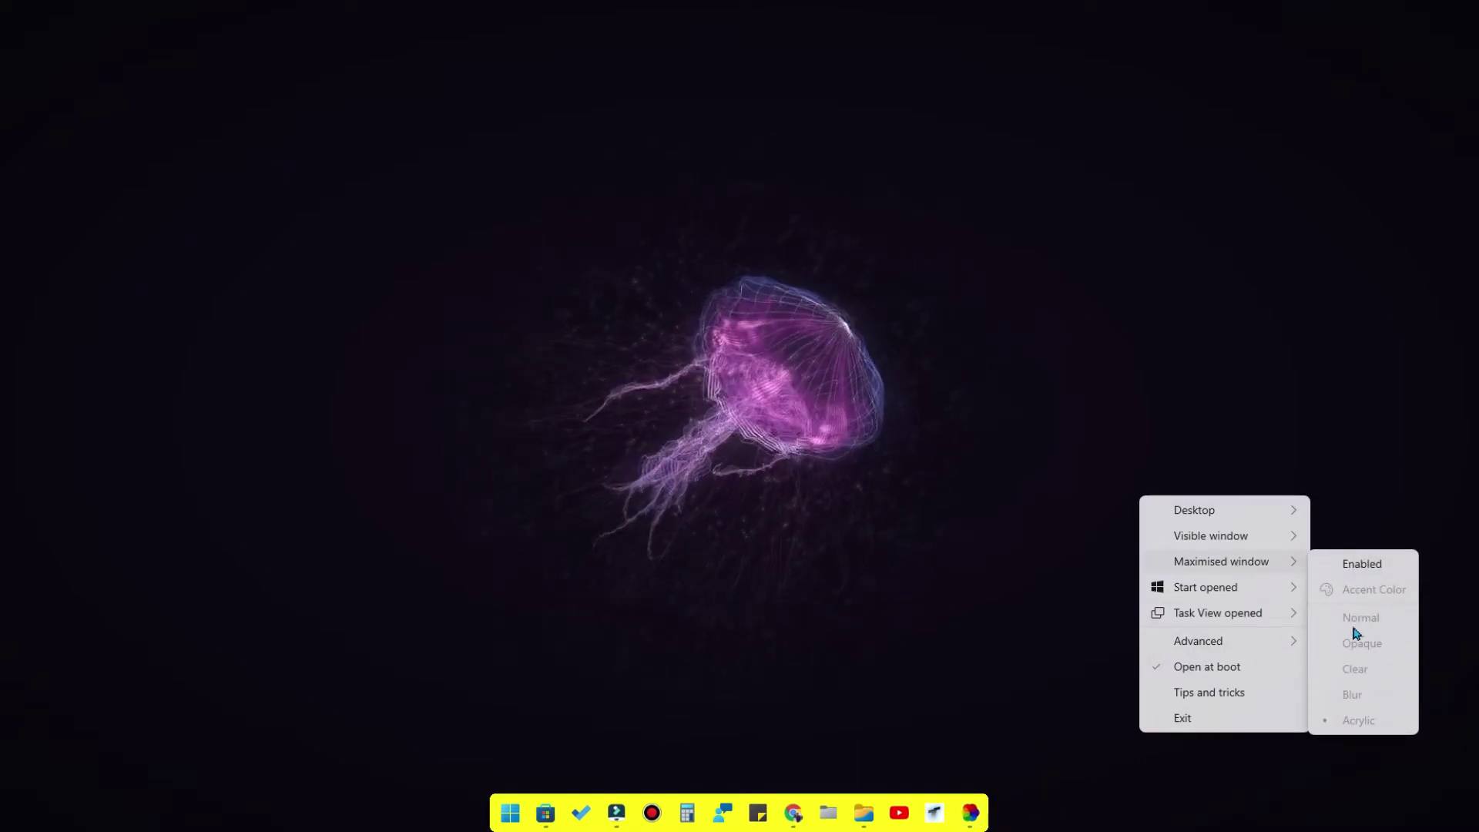
- Change the Desktop taskbar accent colour in TranslucentTB to a light purple and accept it
mouse_move(1233, 511)
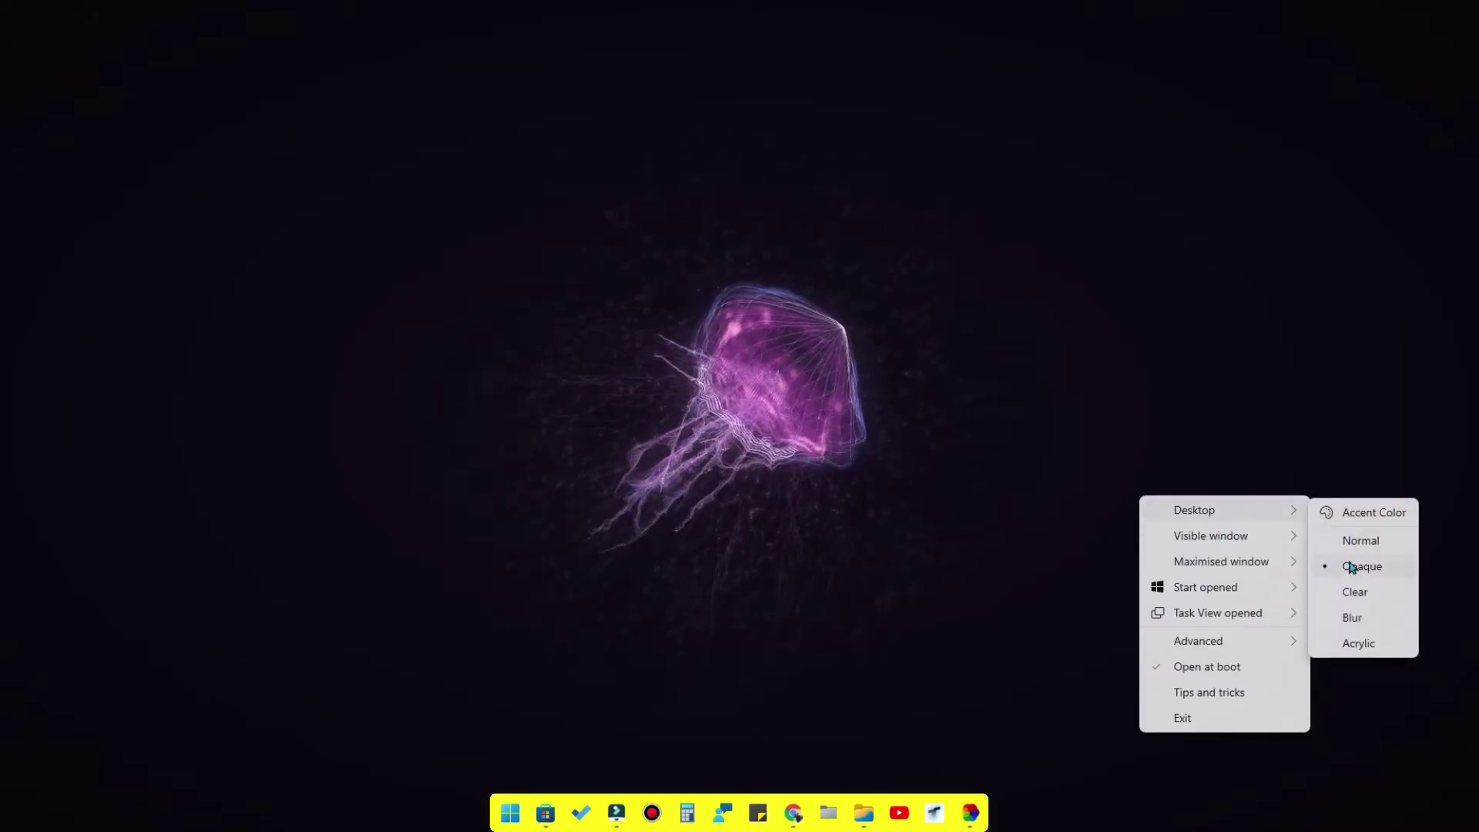
left_click(1374, 513)
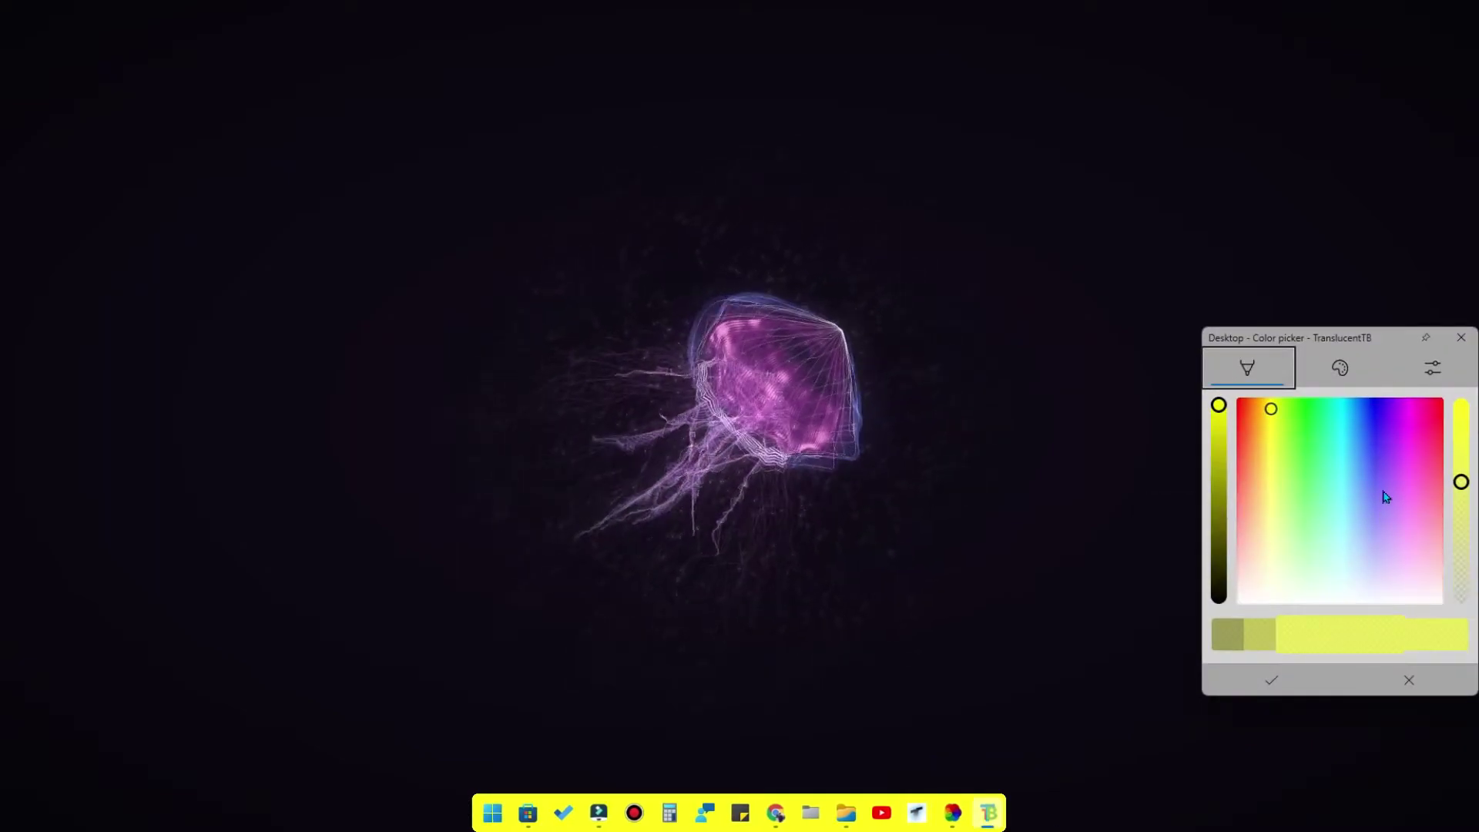
left_click(1382, 411)
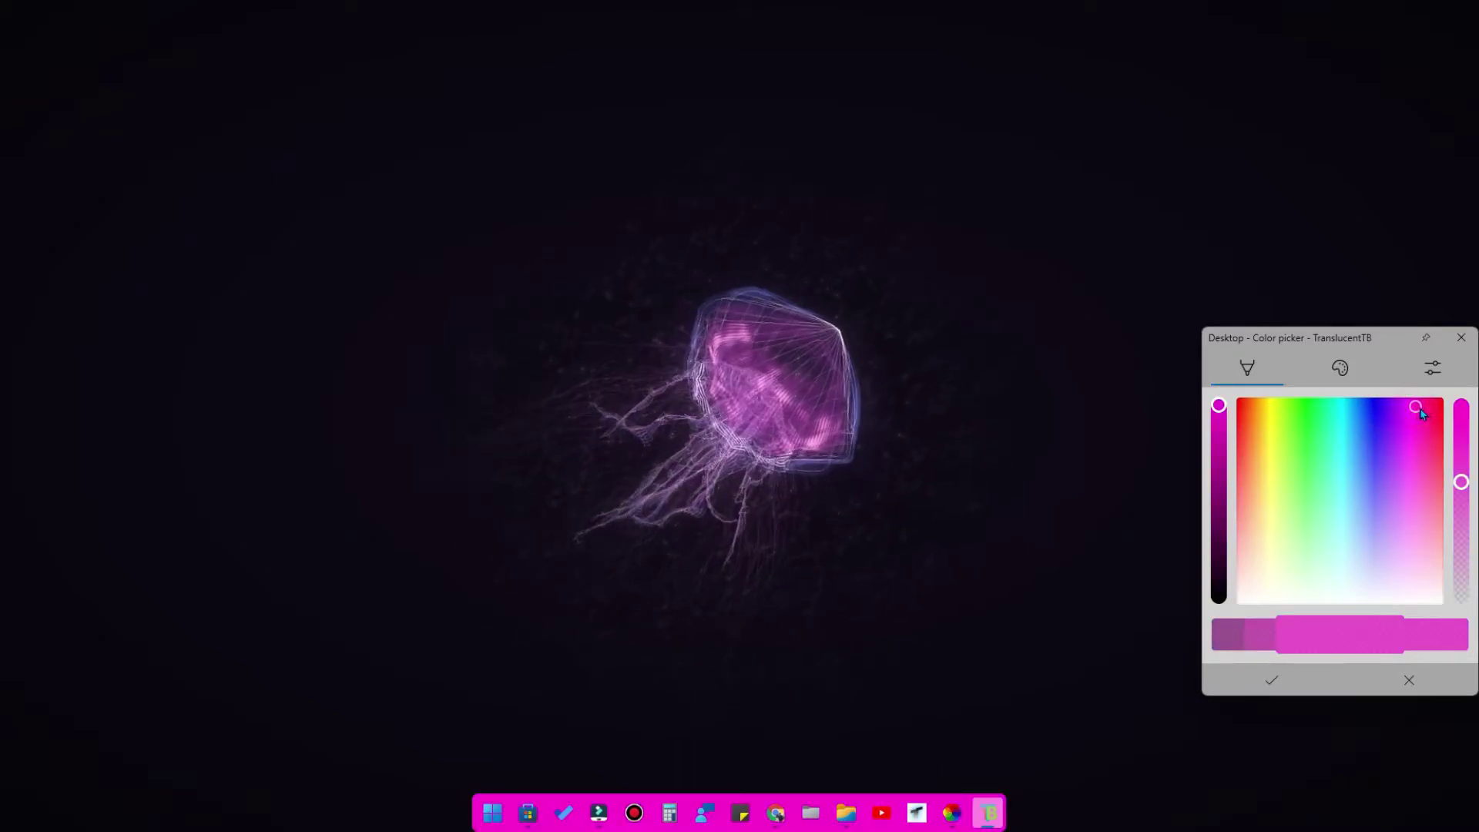
left_click(1384, 485)
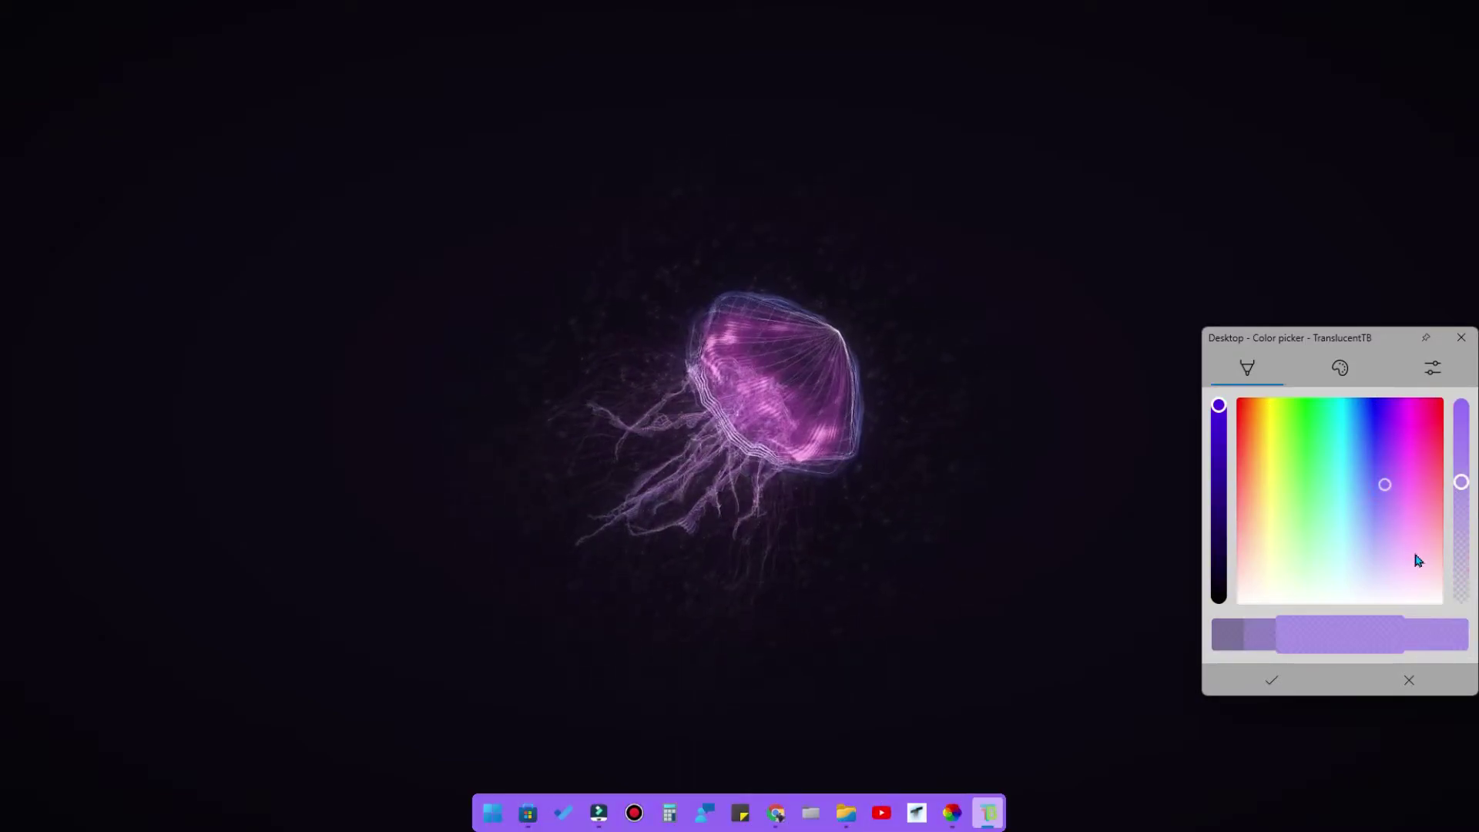
left_click(1270, 680)
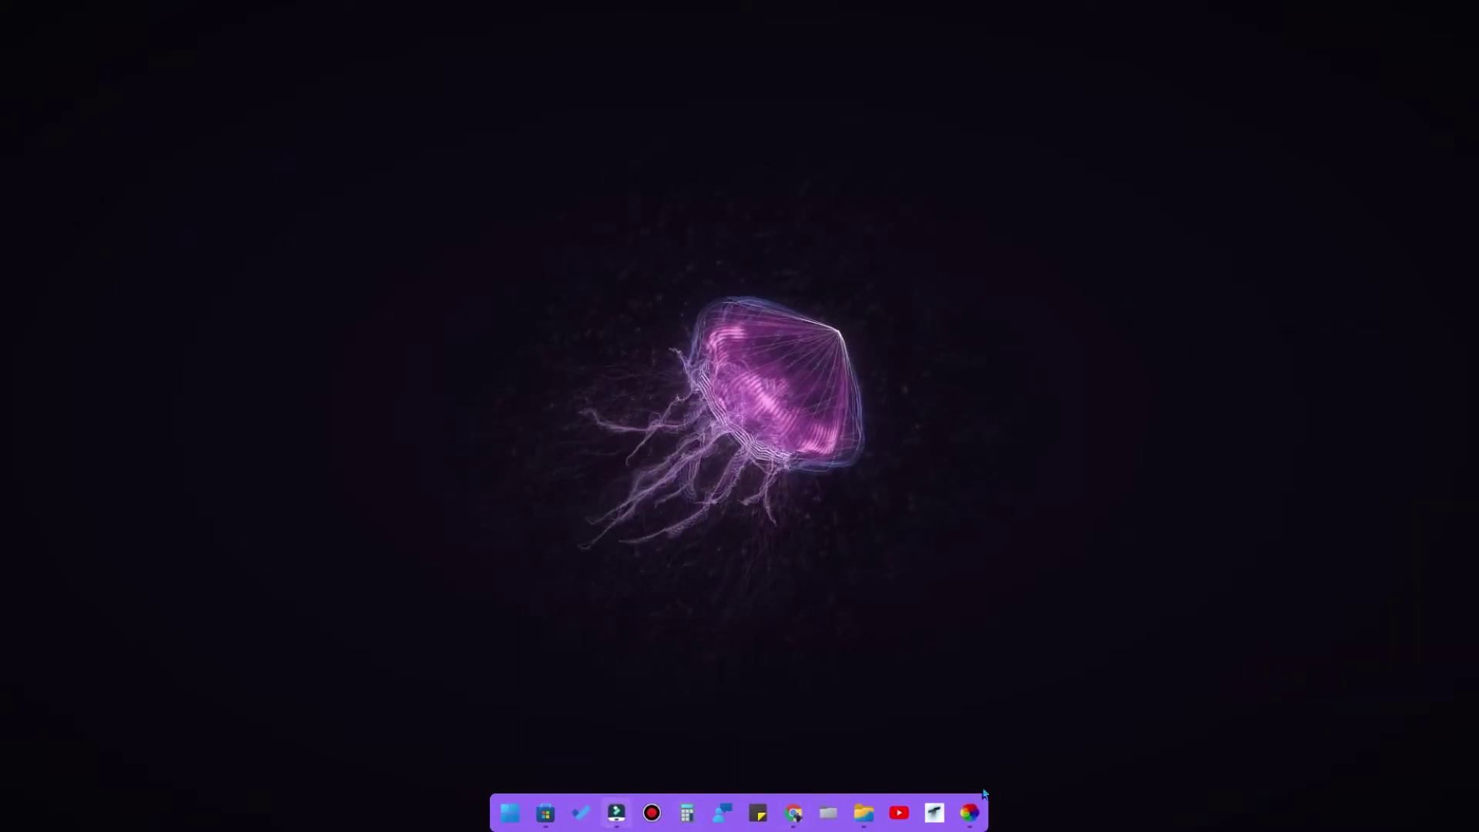
mouse_move(880, 828)
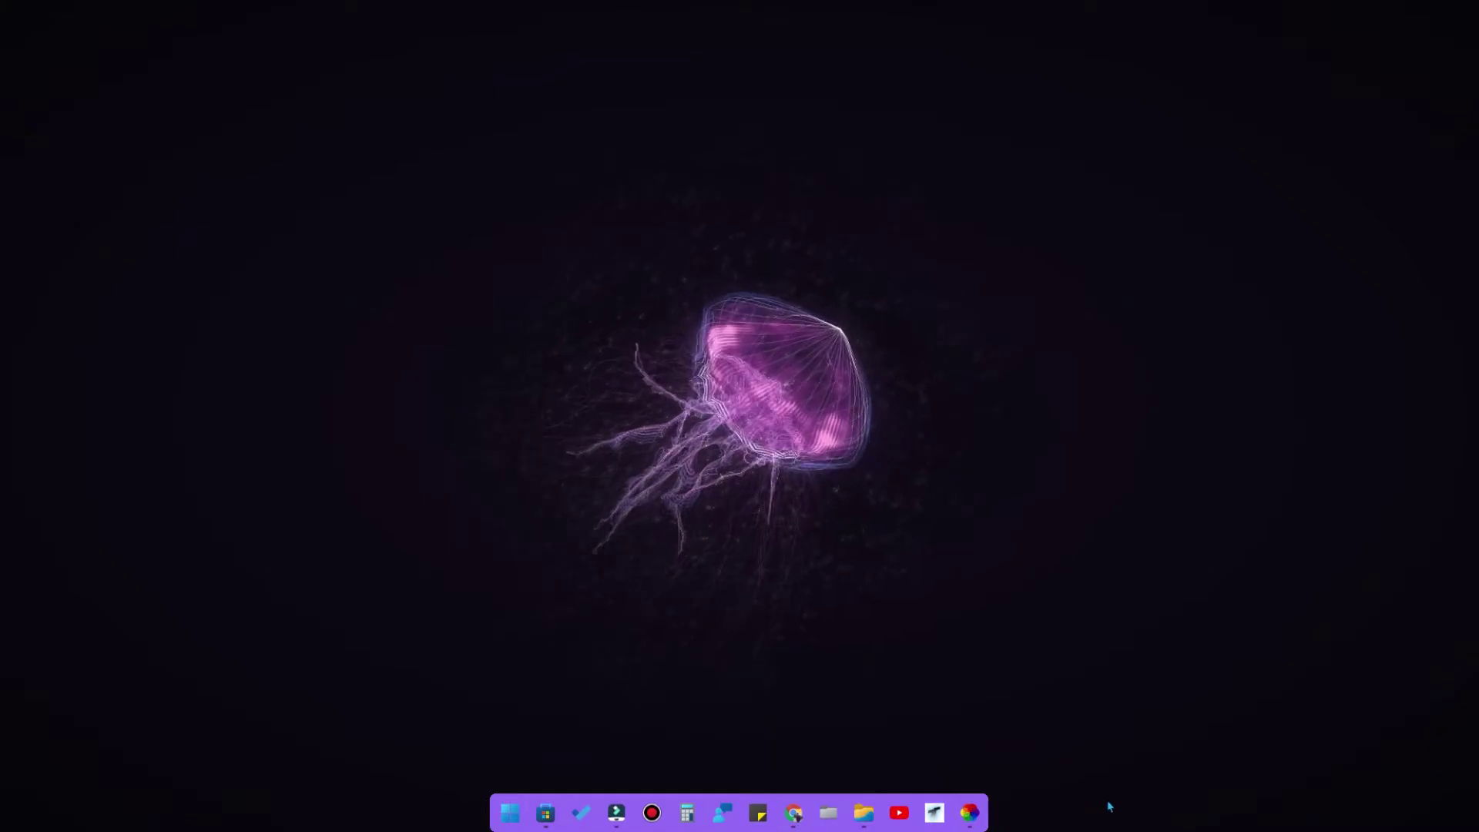
mouse_move(1369, 819)
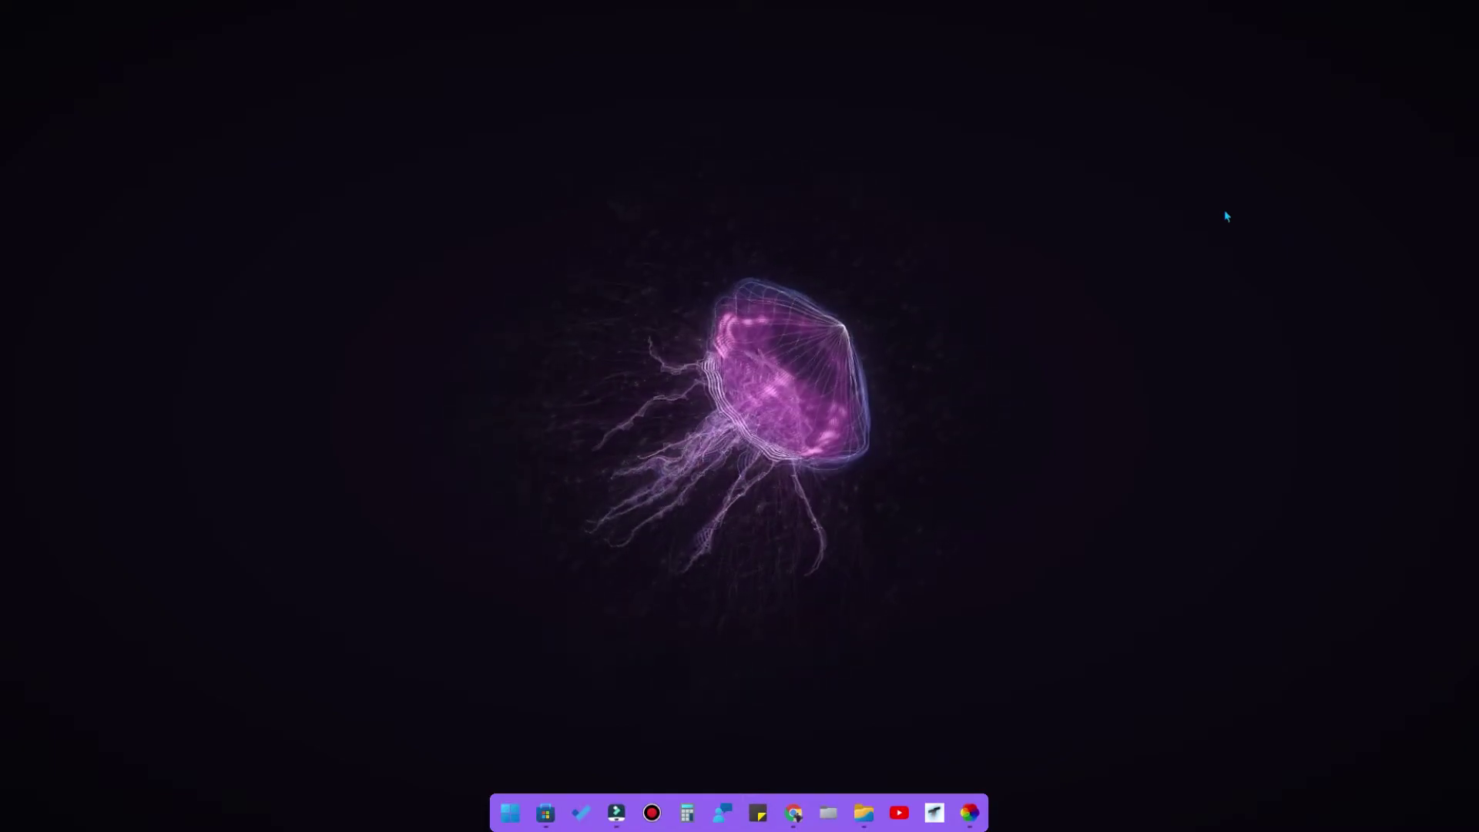
right_click(1261, 227)
left_click(1153, 218)
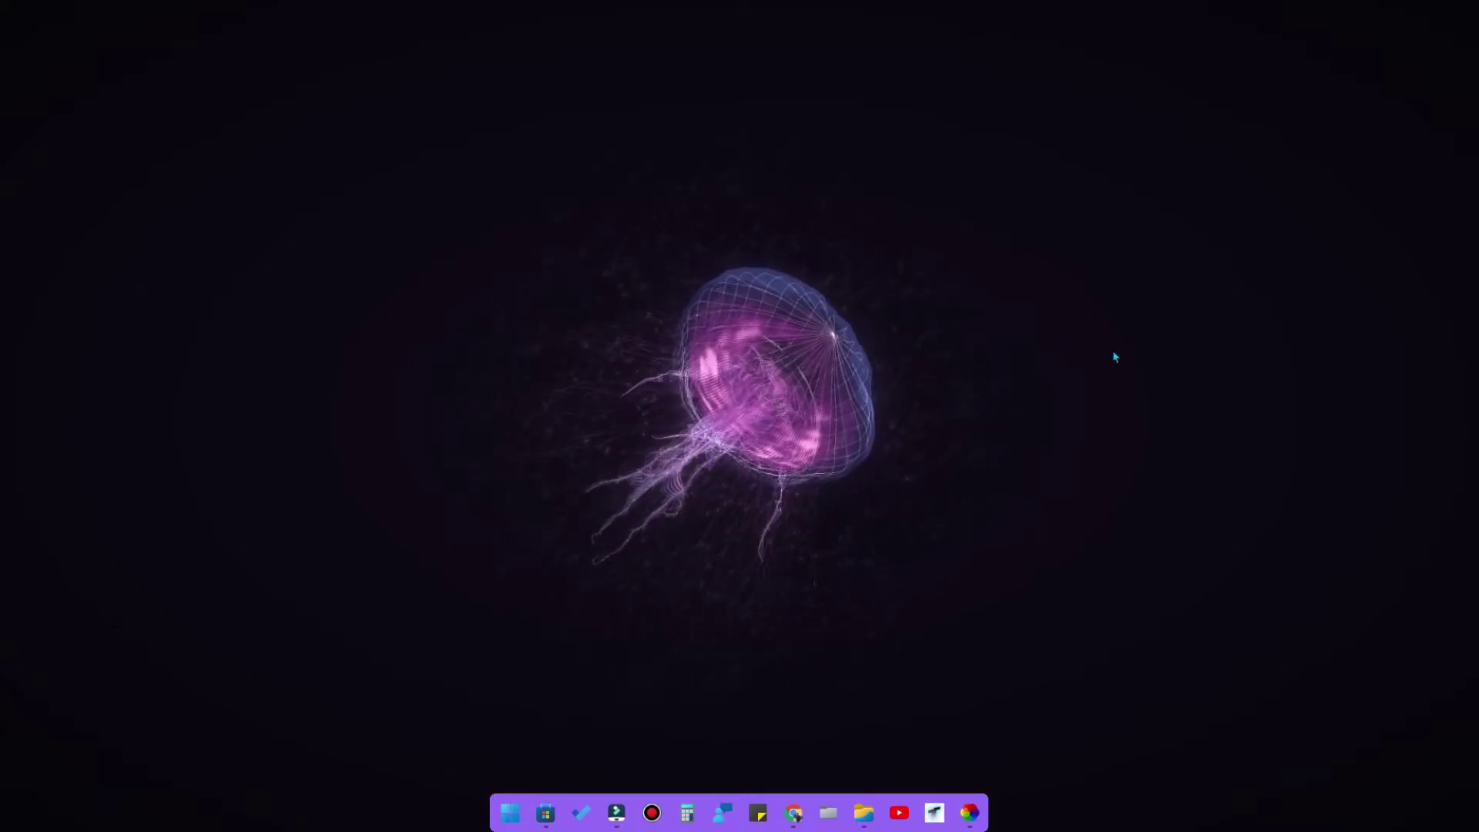
- Search the Microsoft Store for "widgets", view the Widget Launcher app page, and minimise the store
left_click(547, 816)
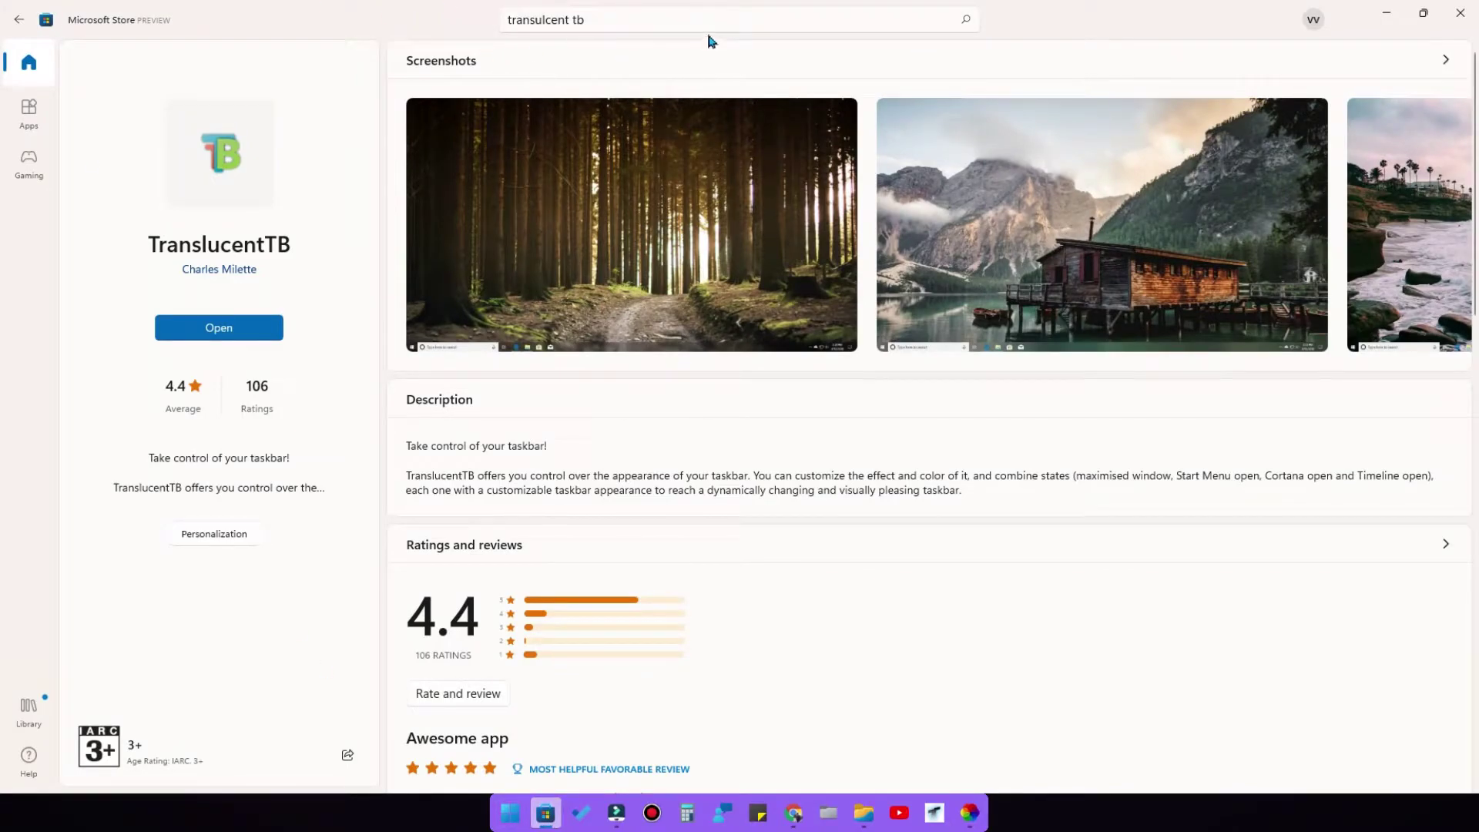
left_click(938, 27)
left_click(942, 21)
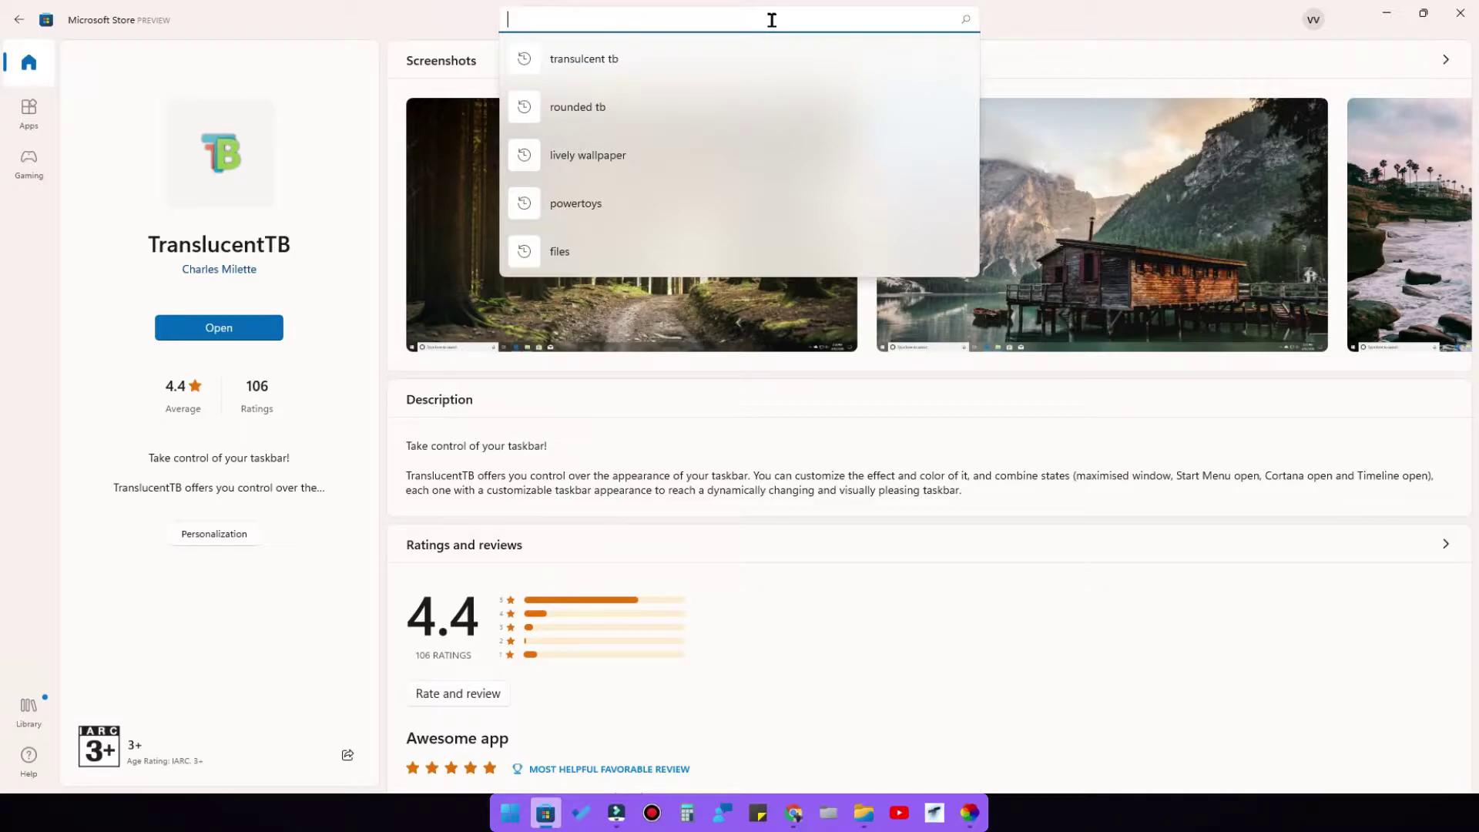
type("widgets")
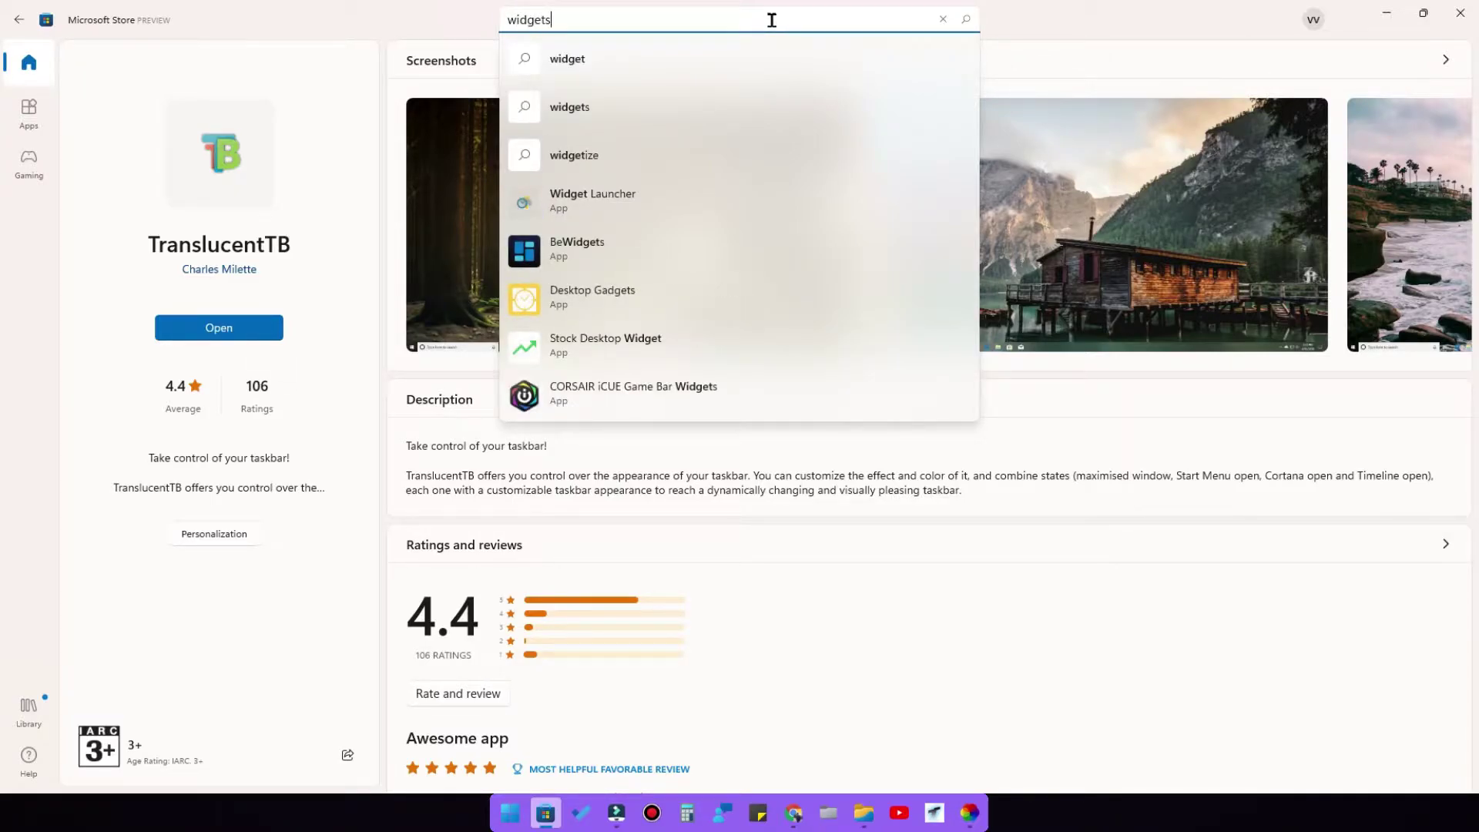
left_click(697, 143)
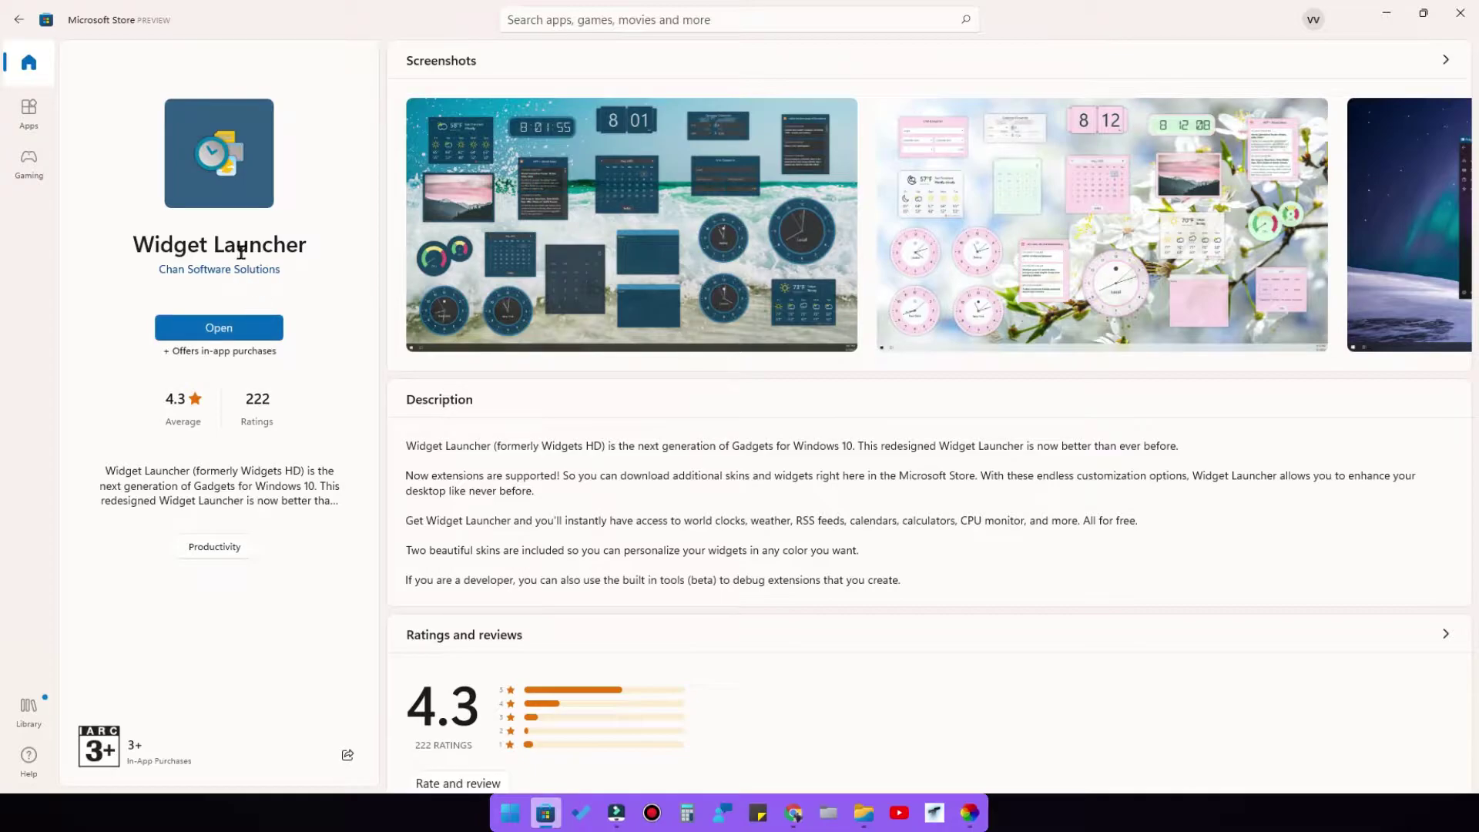
left_click(1391, 15)
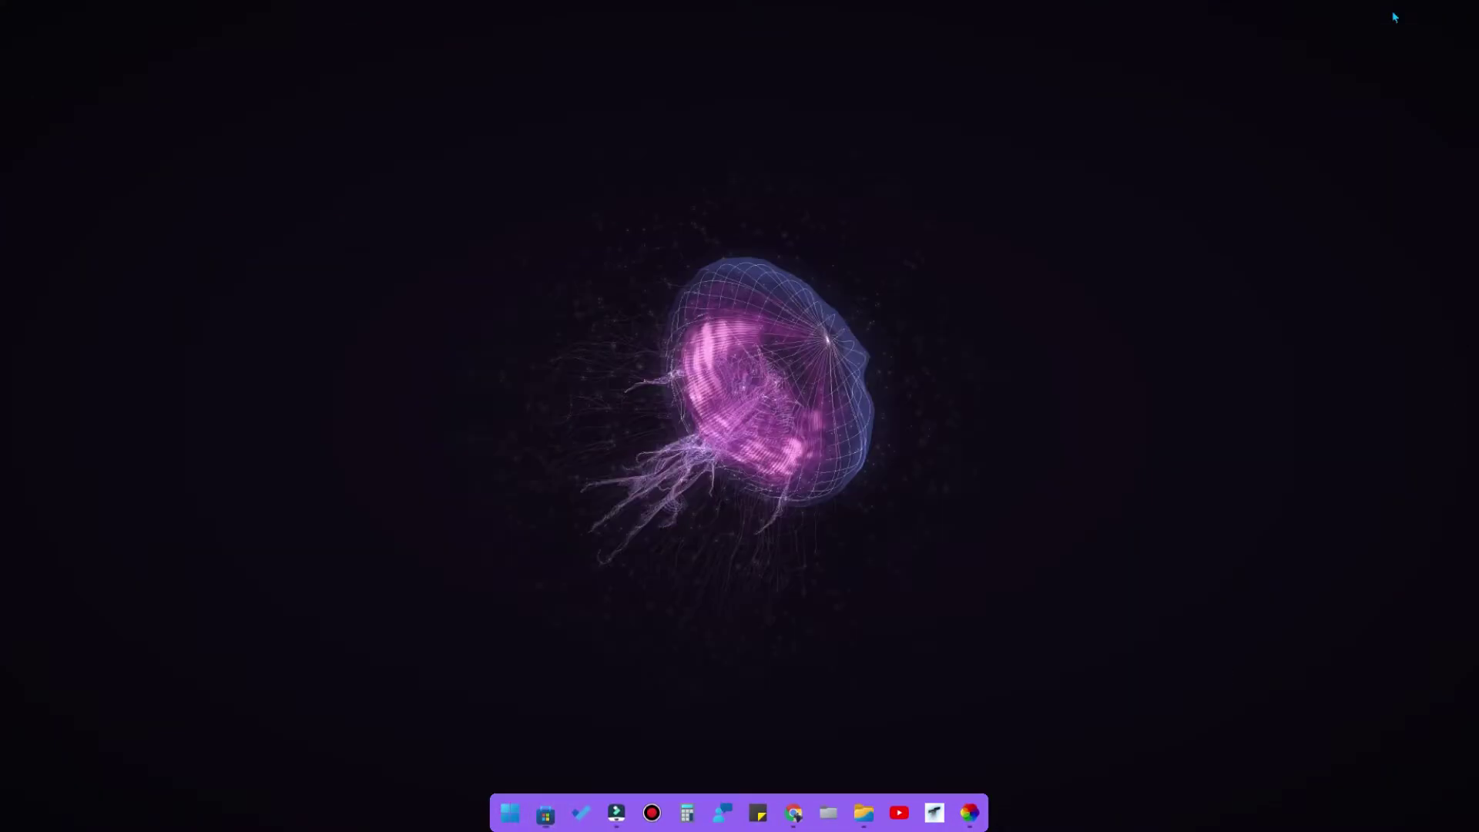
- Bring up the Widget Launcher widgets on the desktop and run a calculation in the calculator widget
left_click(510, 811)
left_click(545, 429)
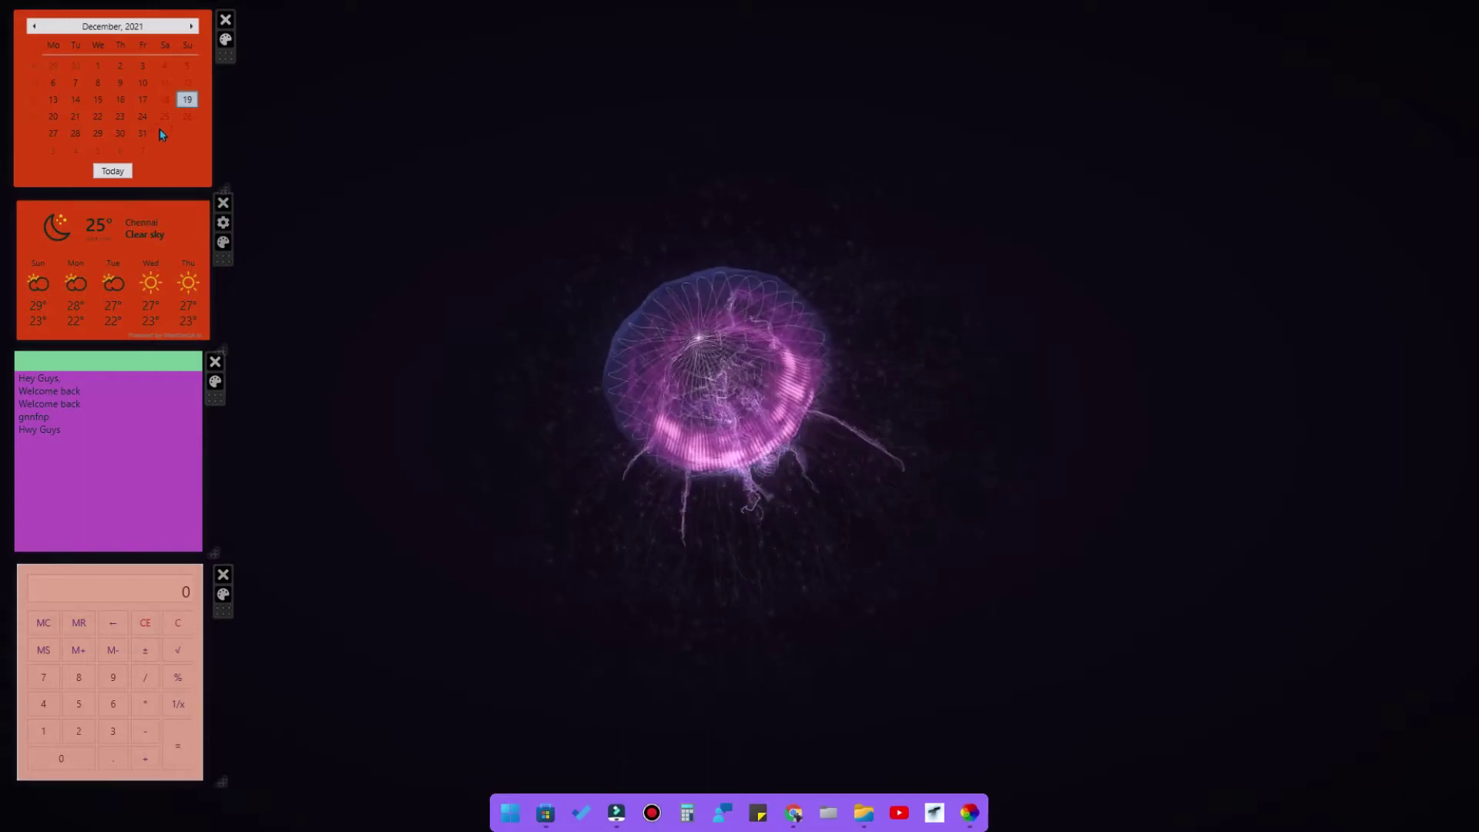
left_click(121, 439)
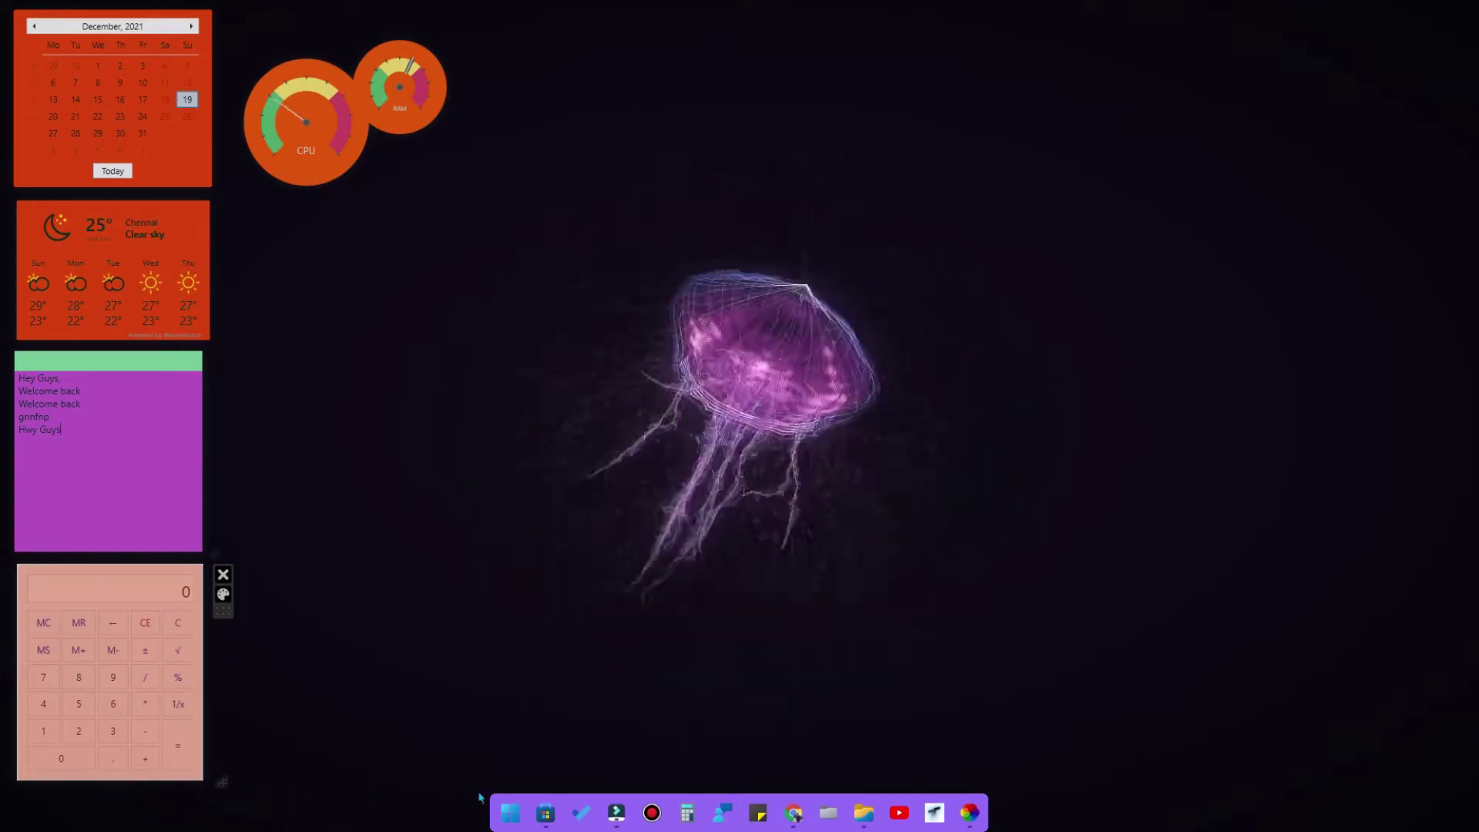
left_click(432, 354)
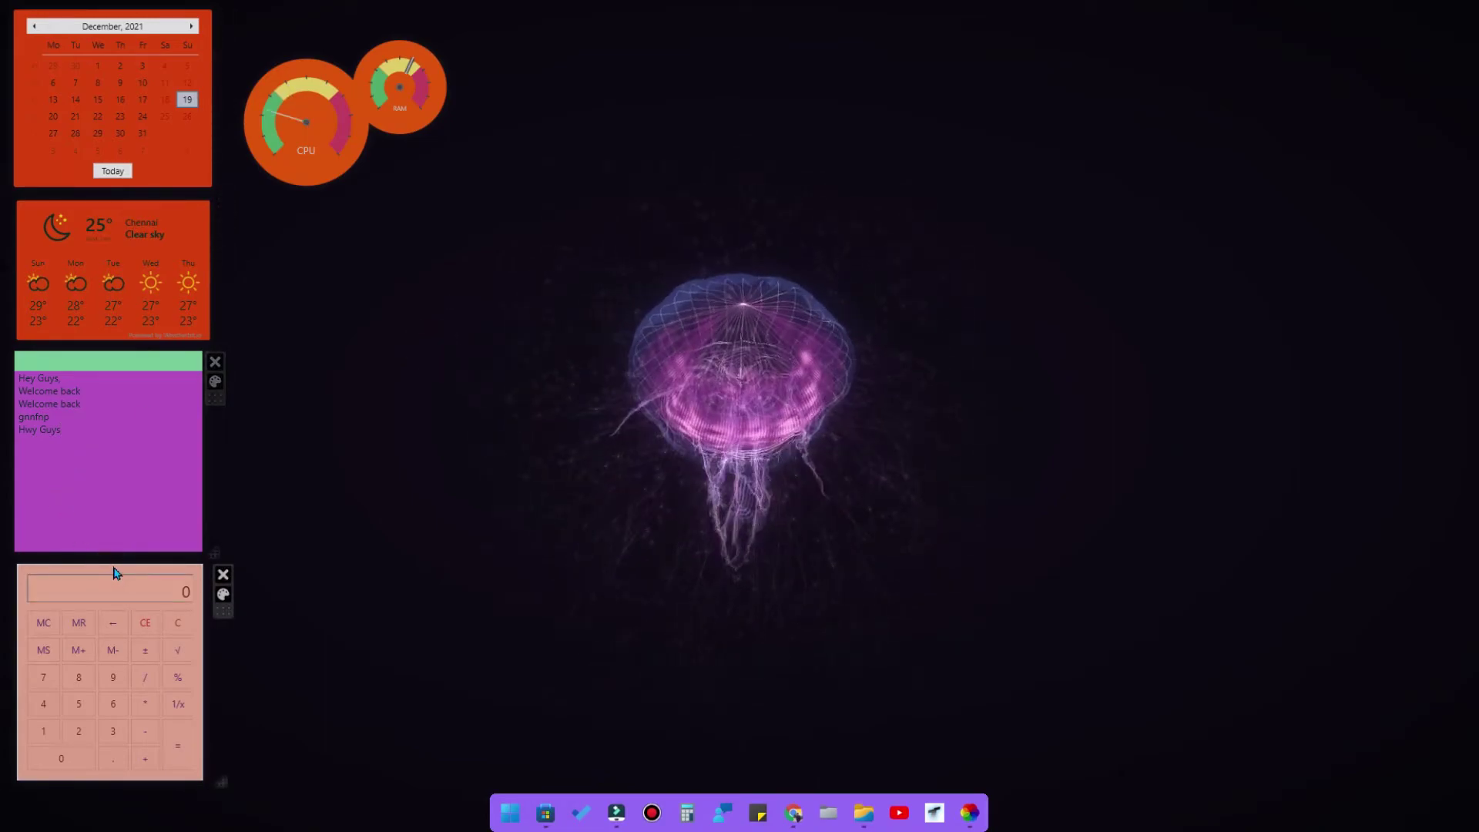
key("Return")
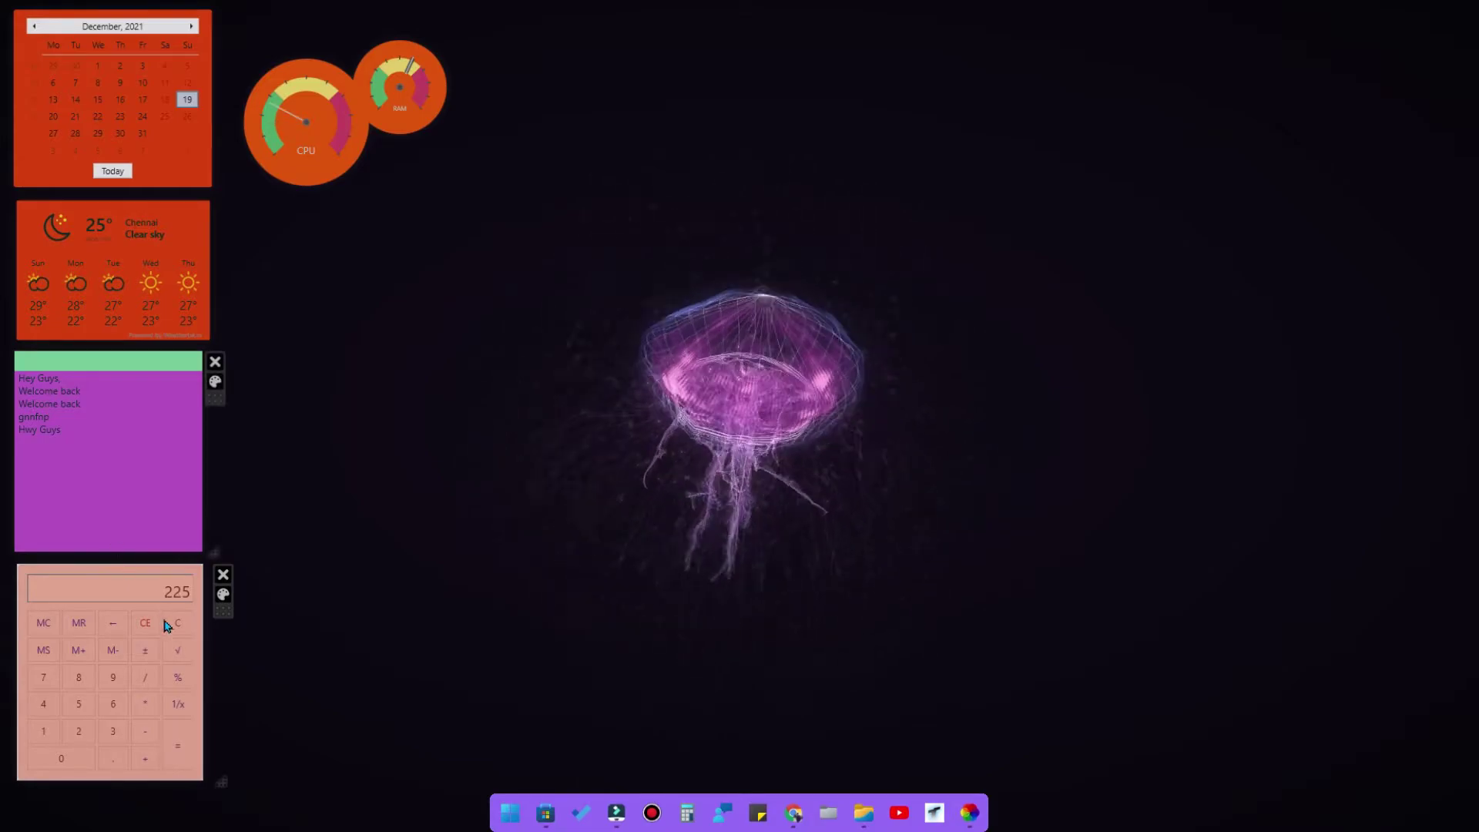
- Add the line "Hey Guys" at the end of the notes widget
left_click(99, 440)
type("Hey")
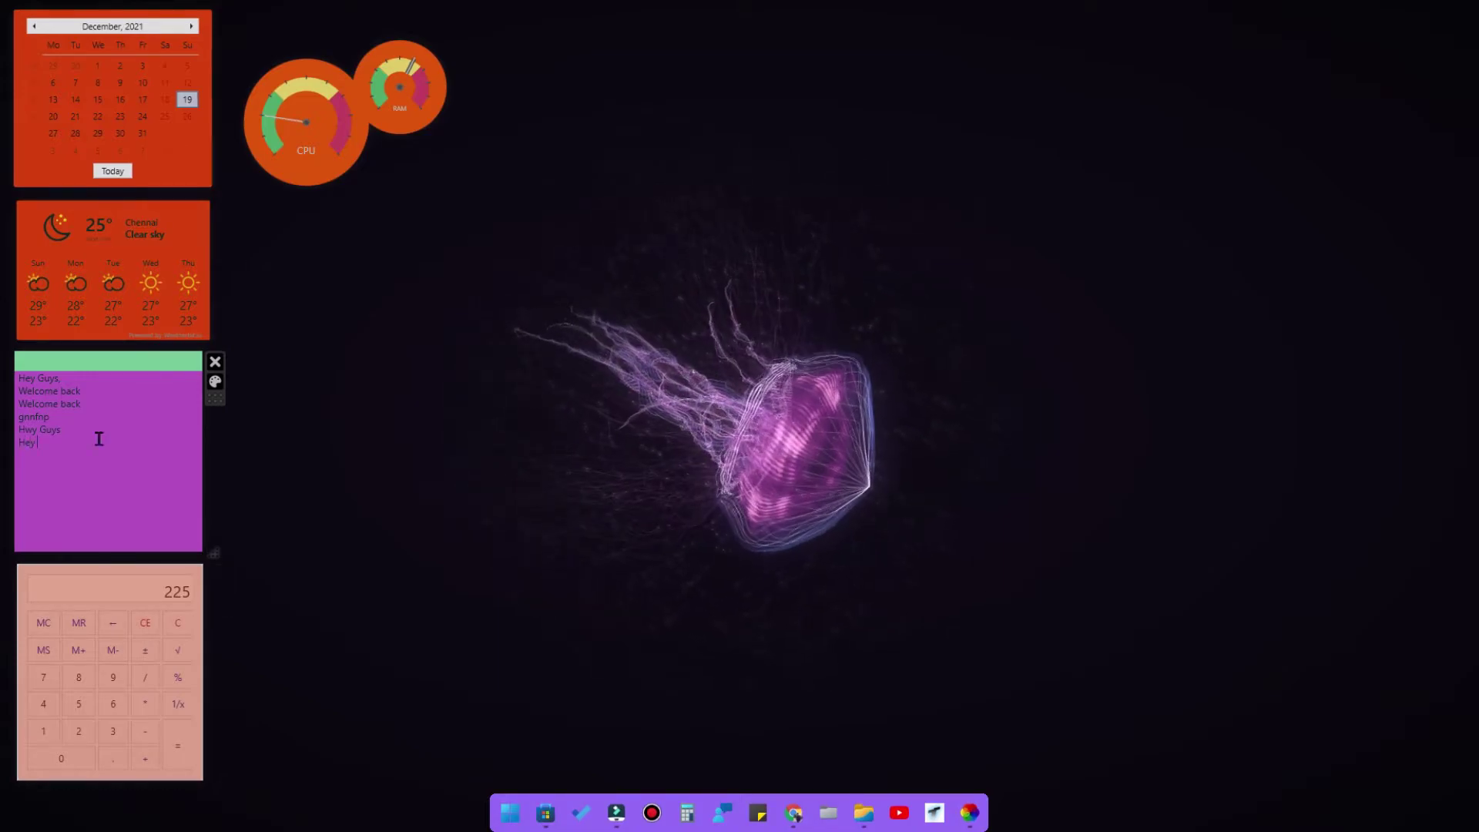
type(" Guys")
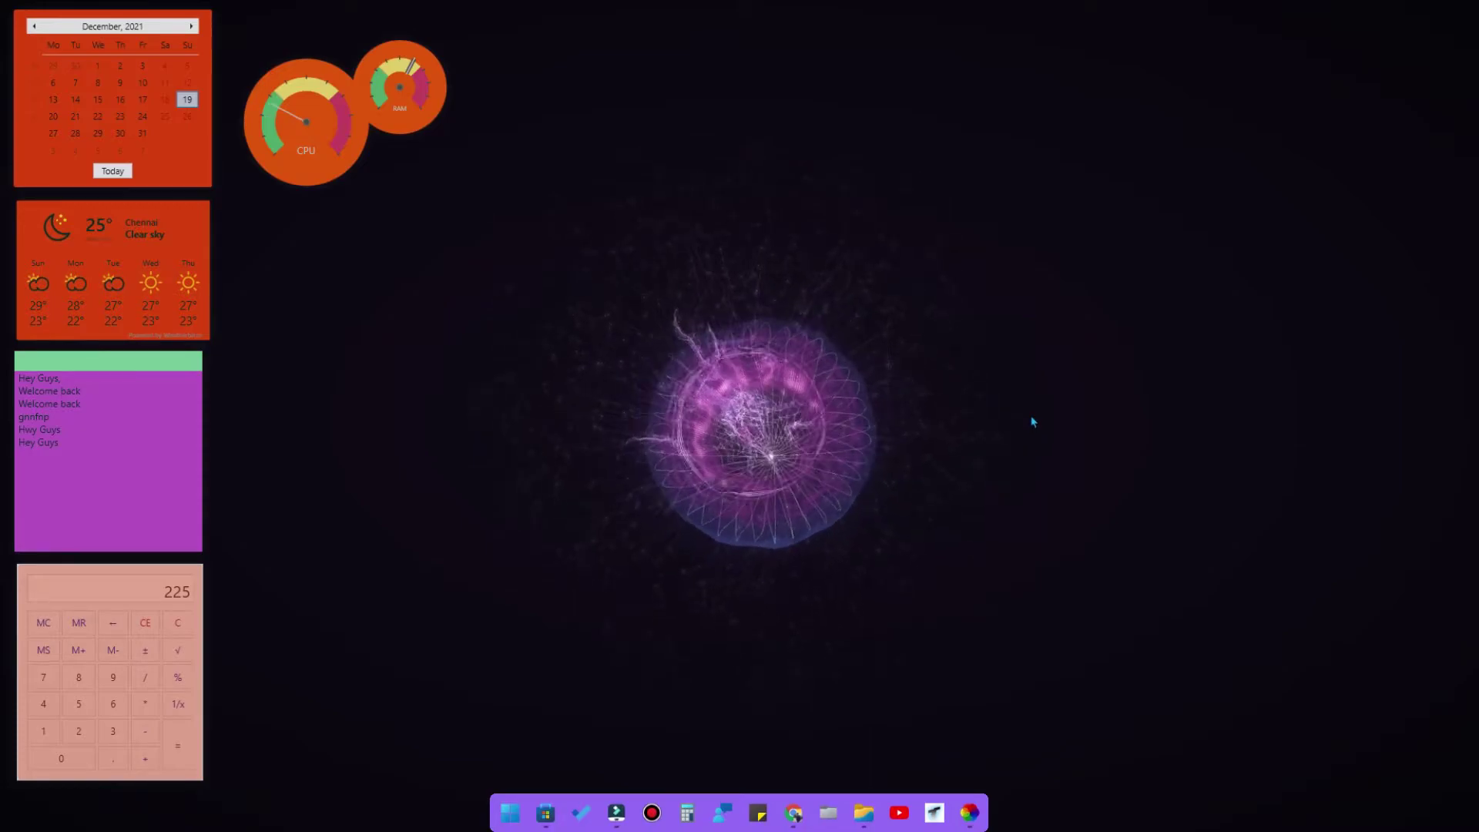
mouse_move(113, 212)
mouse_move(120, 81)
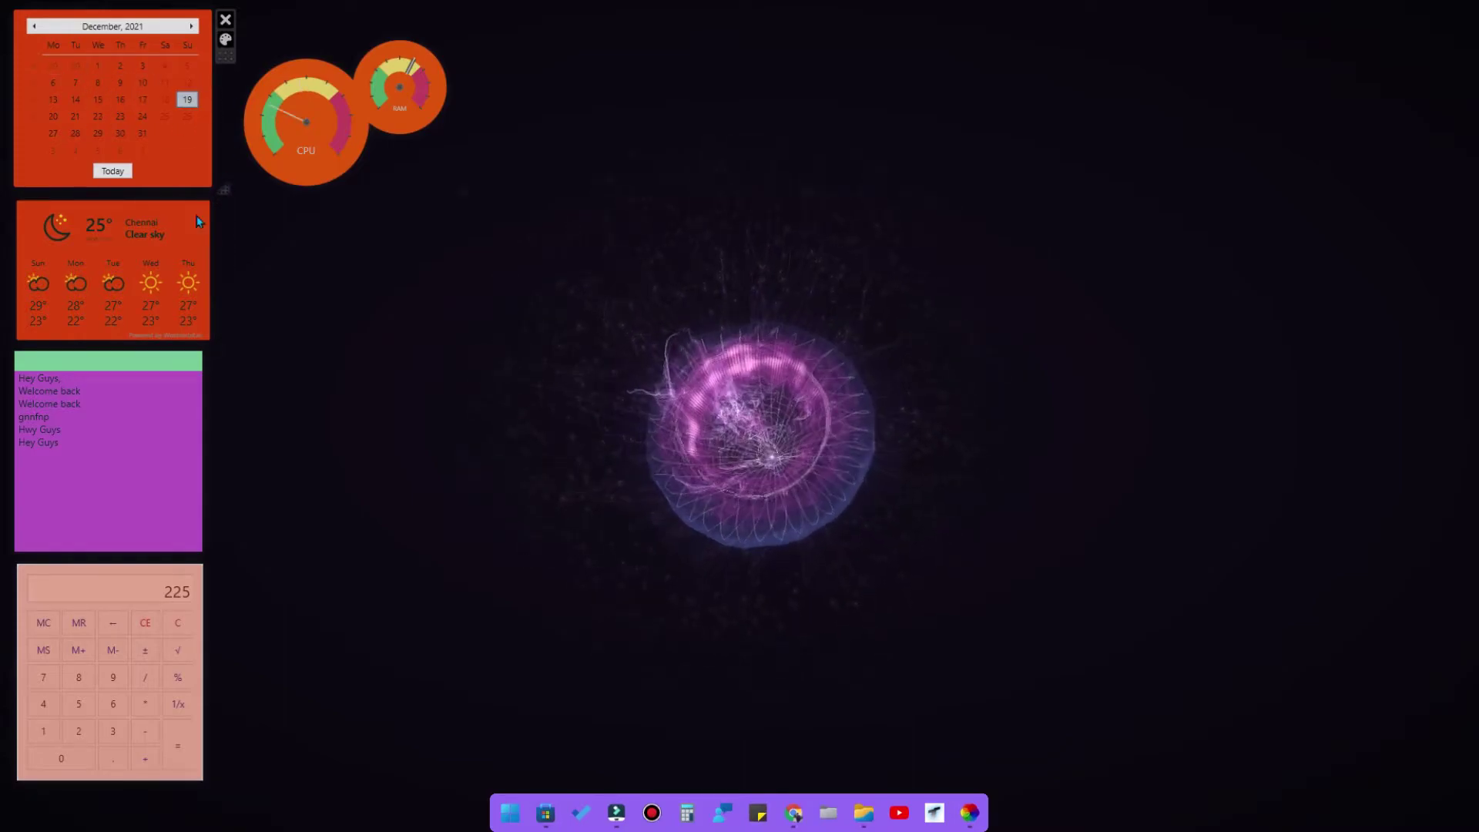
mouse_move(323, 136)
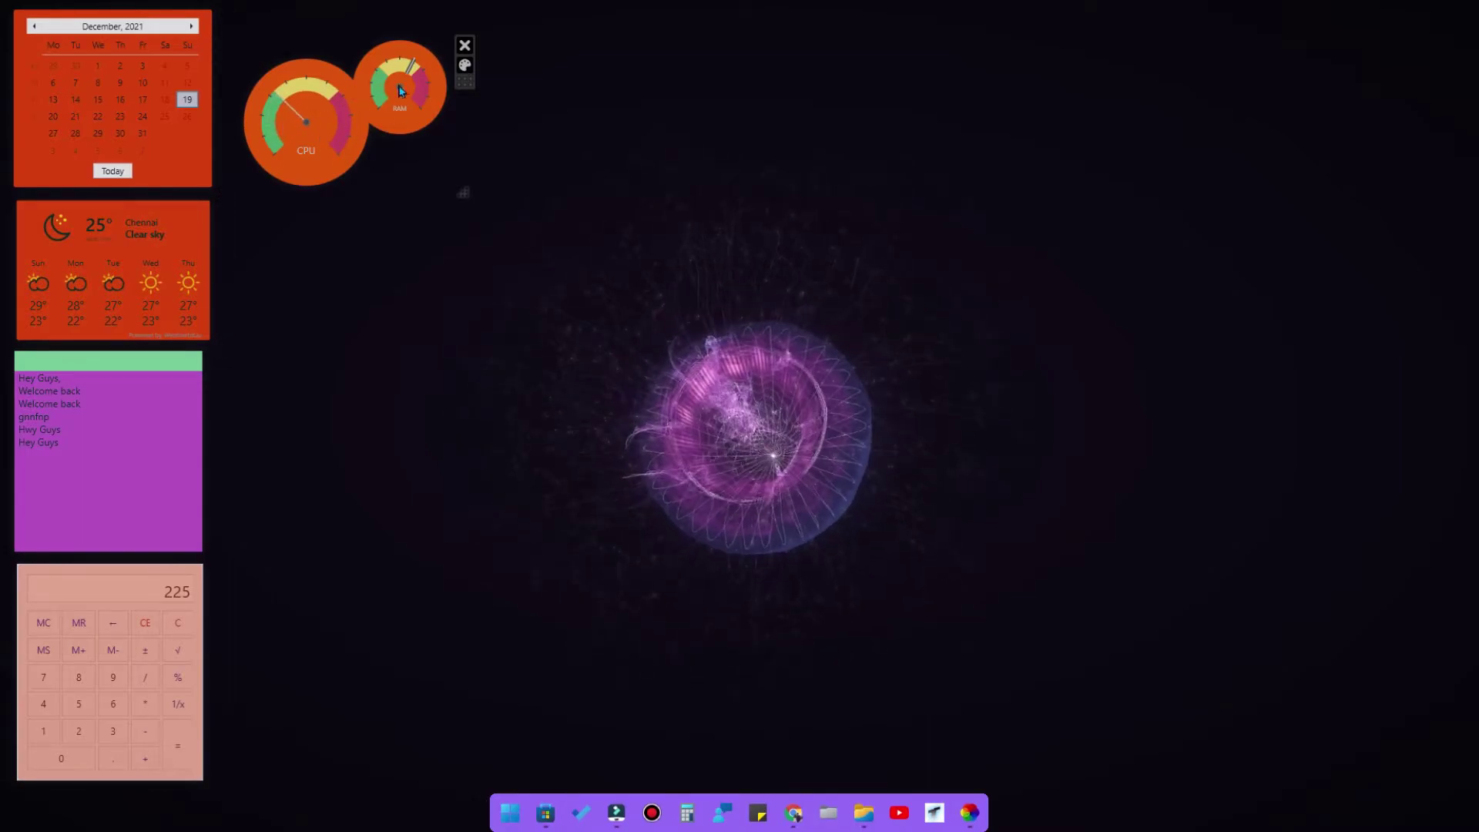
left_click(513, 822)
left_click(508, 798)
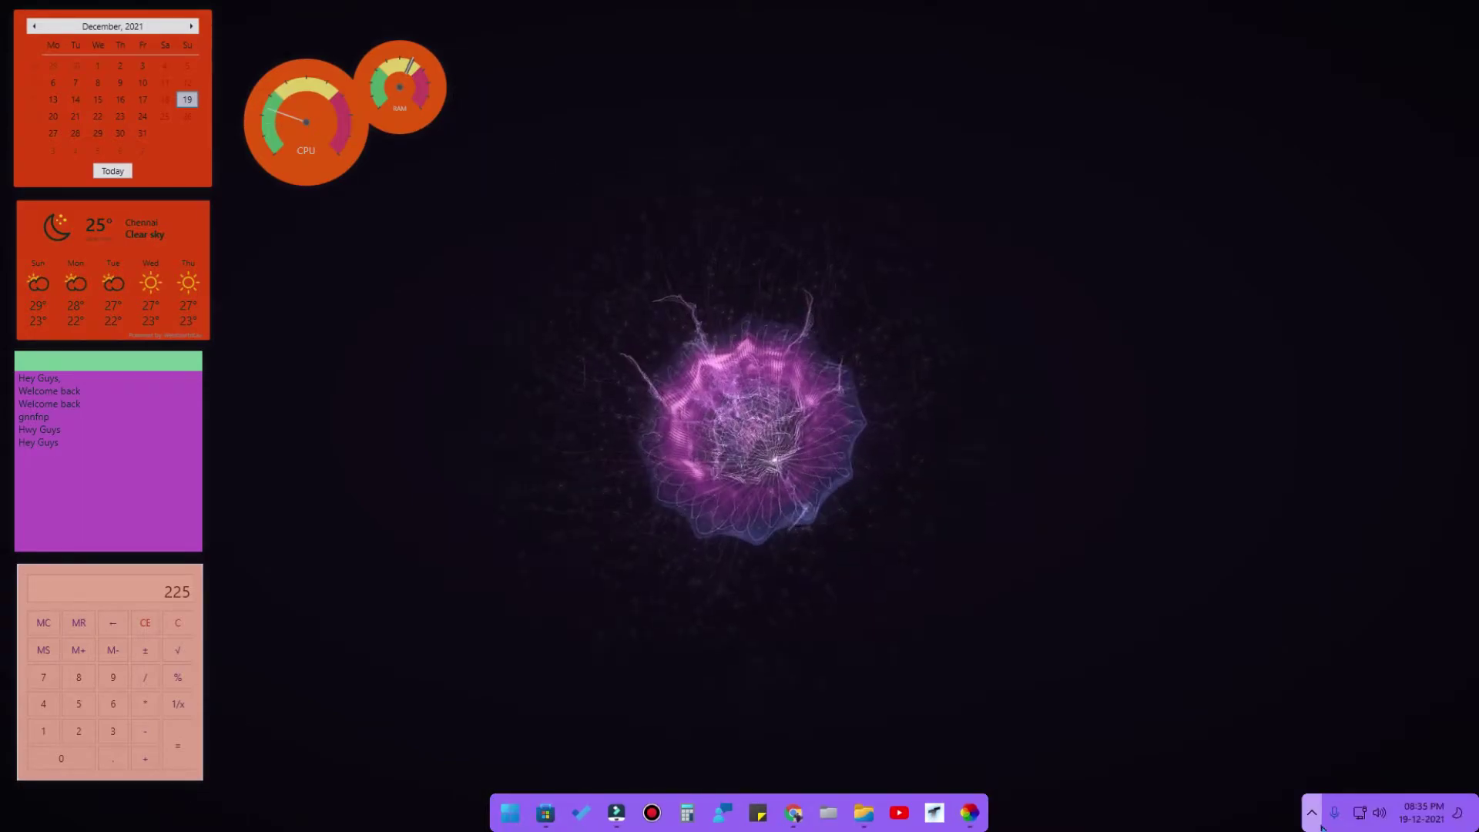
- Open the Widget Launcher window from the system tray and move it clear of the desktop widgets
left_click(1313, 814)
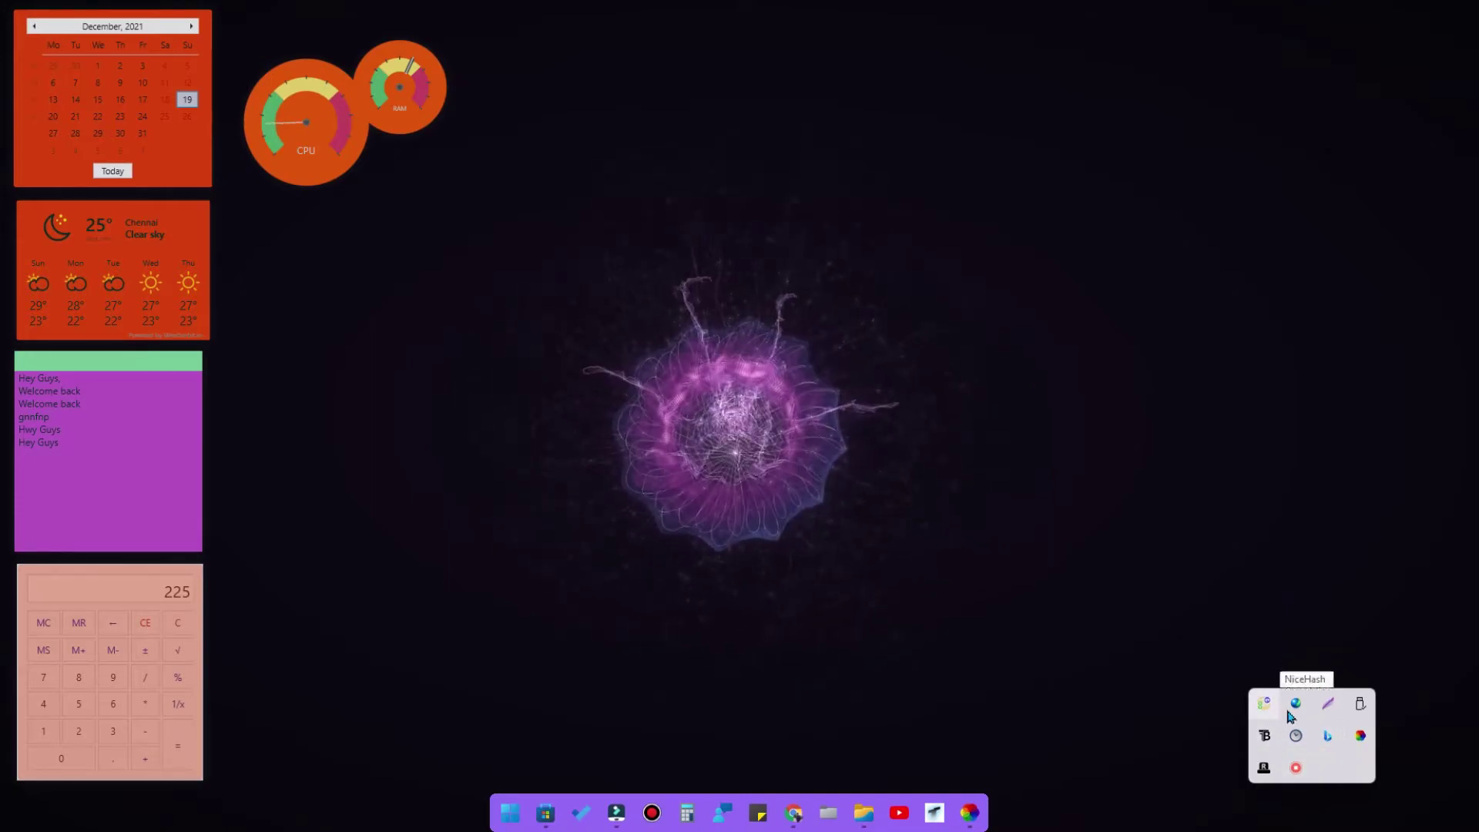
left_click(1297, 736)
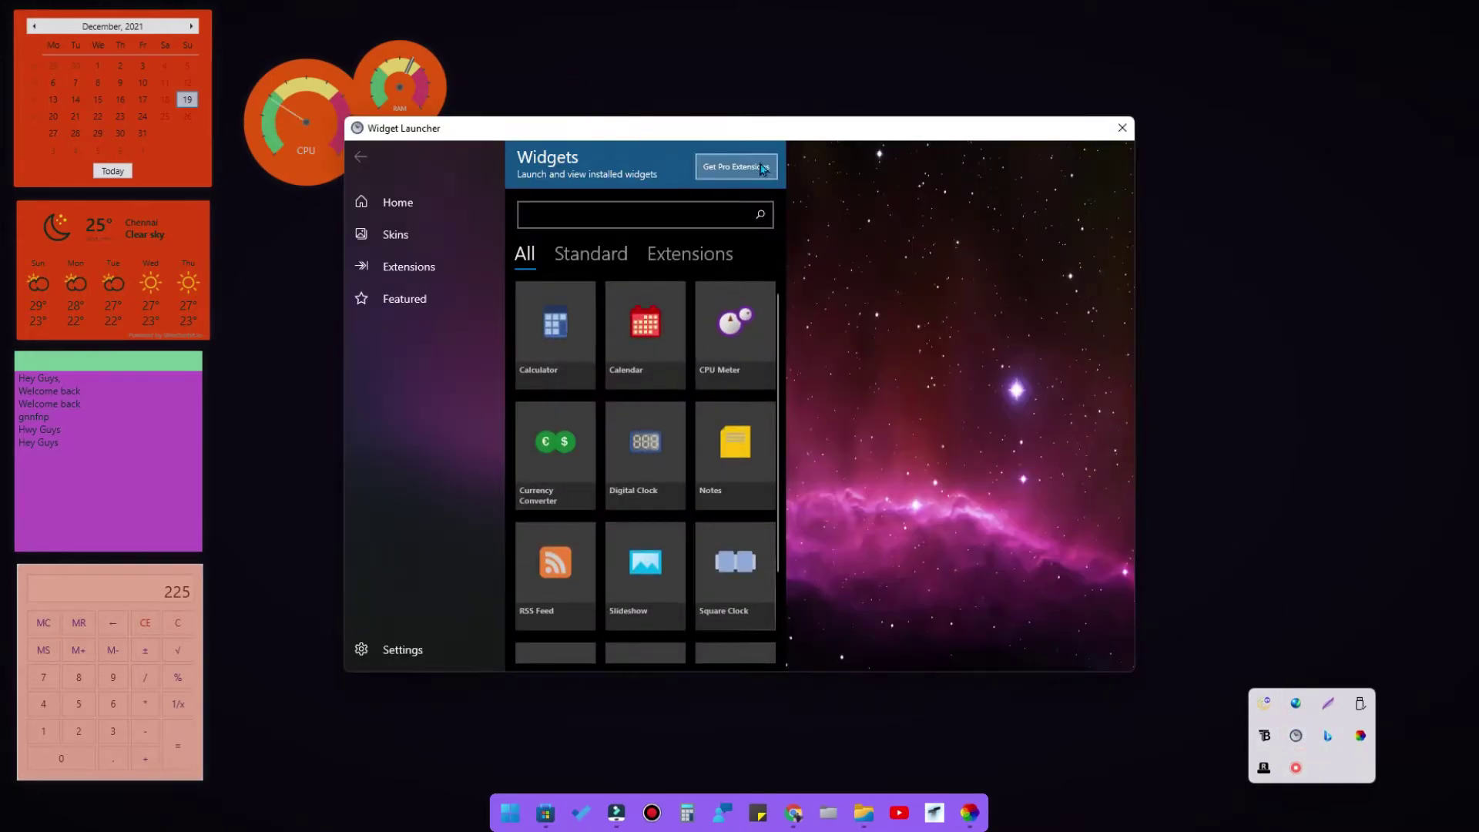
left_click_drag(773, 134, 950, 119)
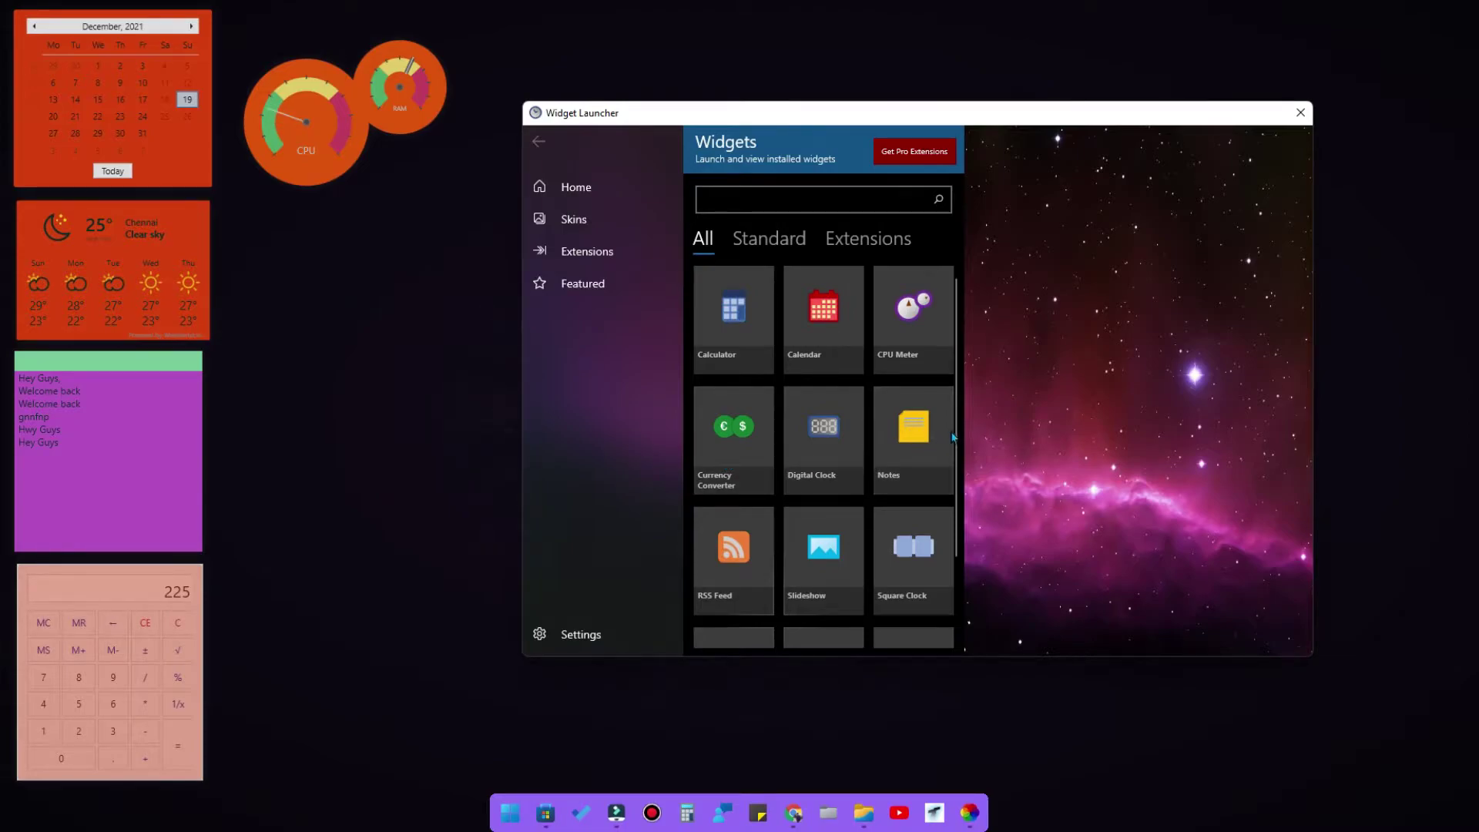
- Browse the installed widgets and bring up the Calendar widget's skin and transparency options
scroll(952, 436, "down", 2)
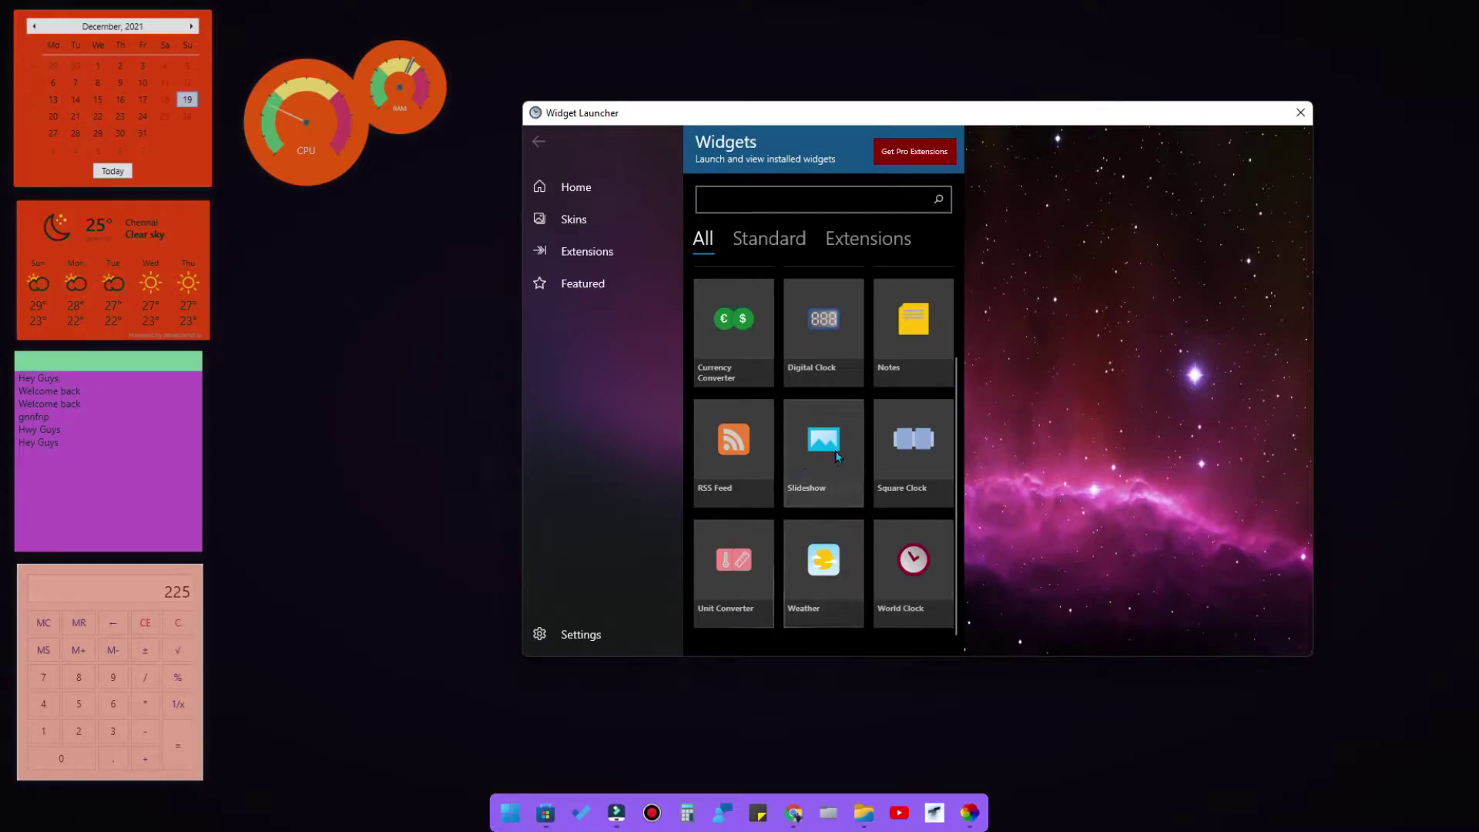
scroll(908, 585, "up", 2)
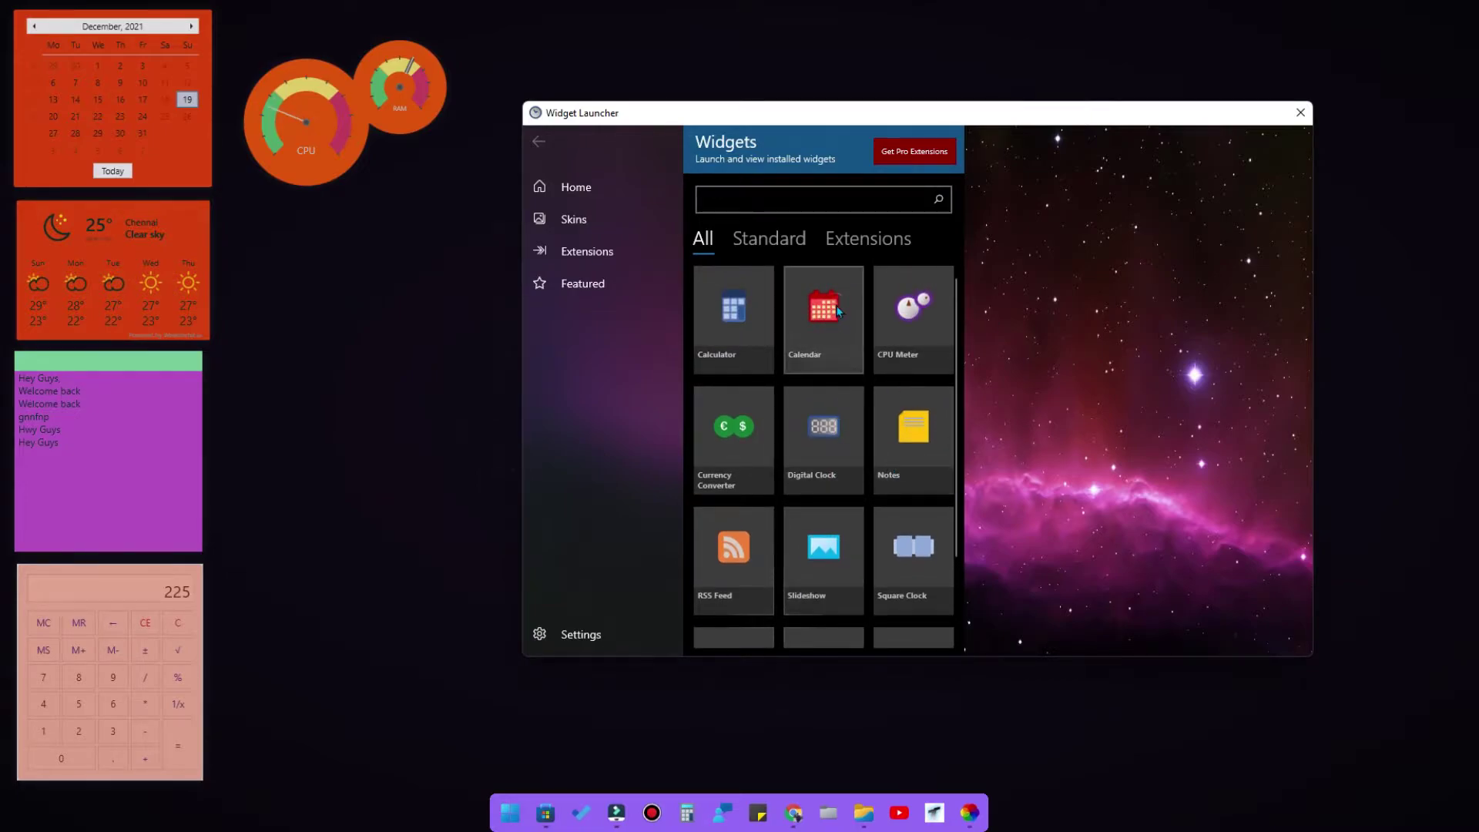
left_click(839, 311)
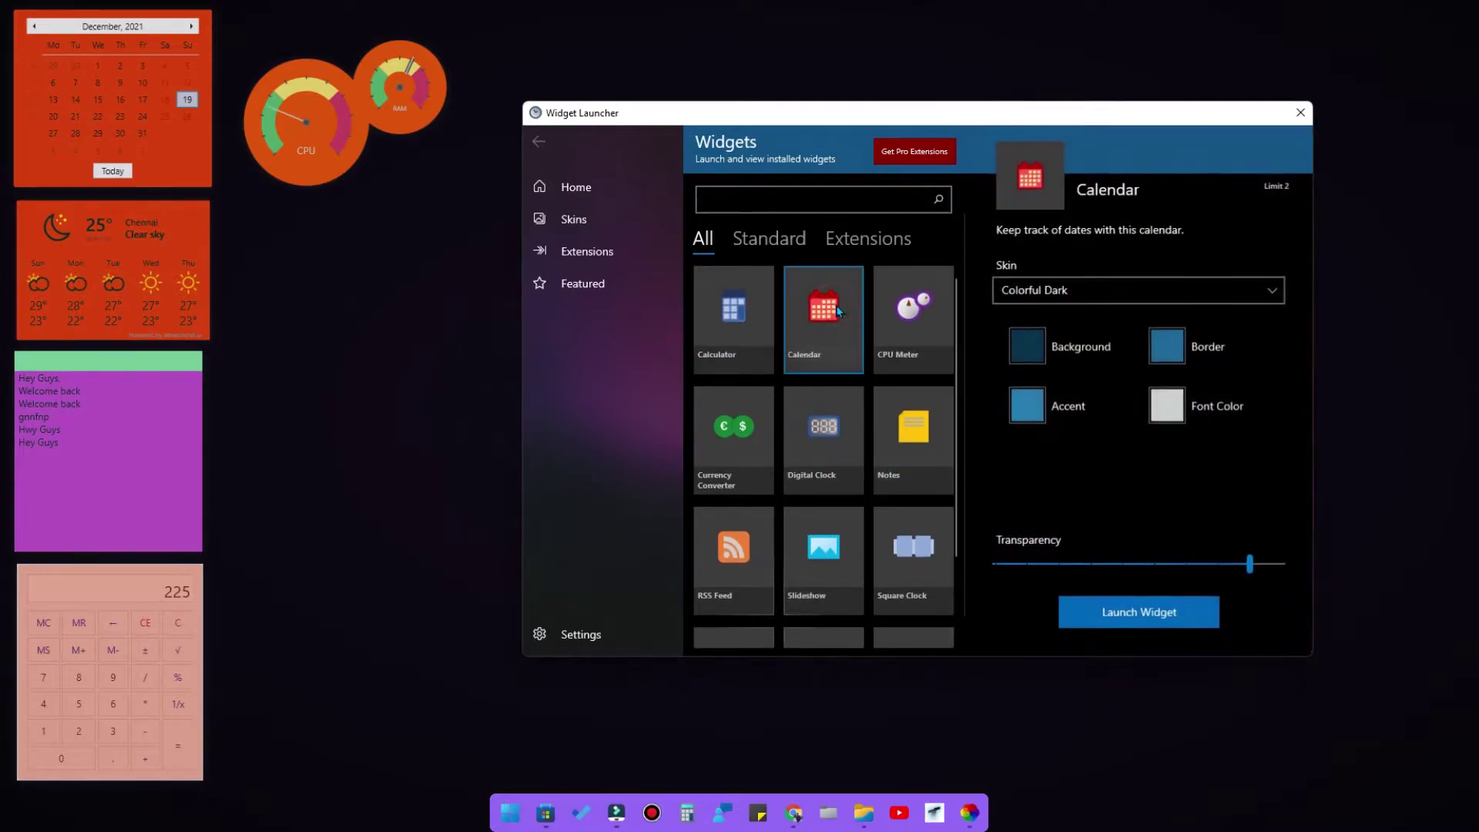
left_click(1173, 622)
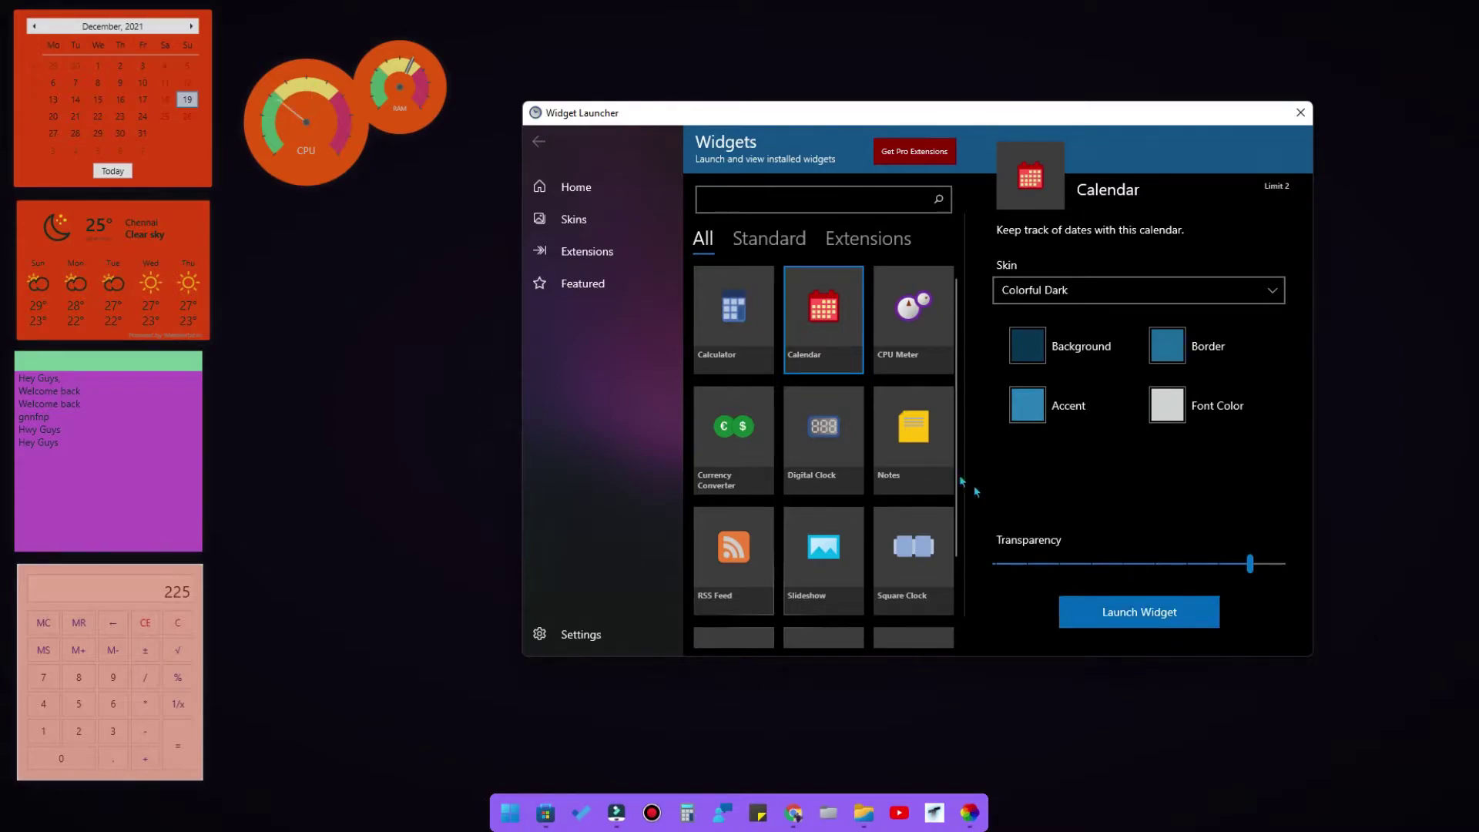
- Launch the Digital Clock widget with the Colorful Dark skin, place it at the desktop's upper centre, and close Widget Launcher
left_click(836, 446)
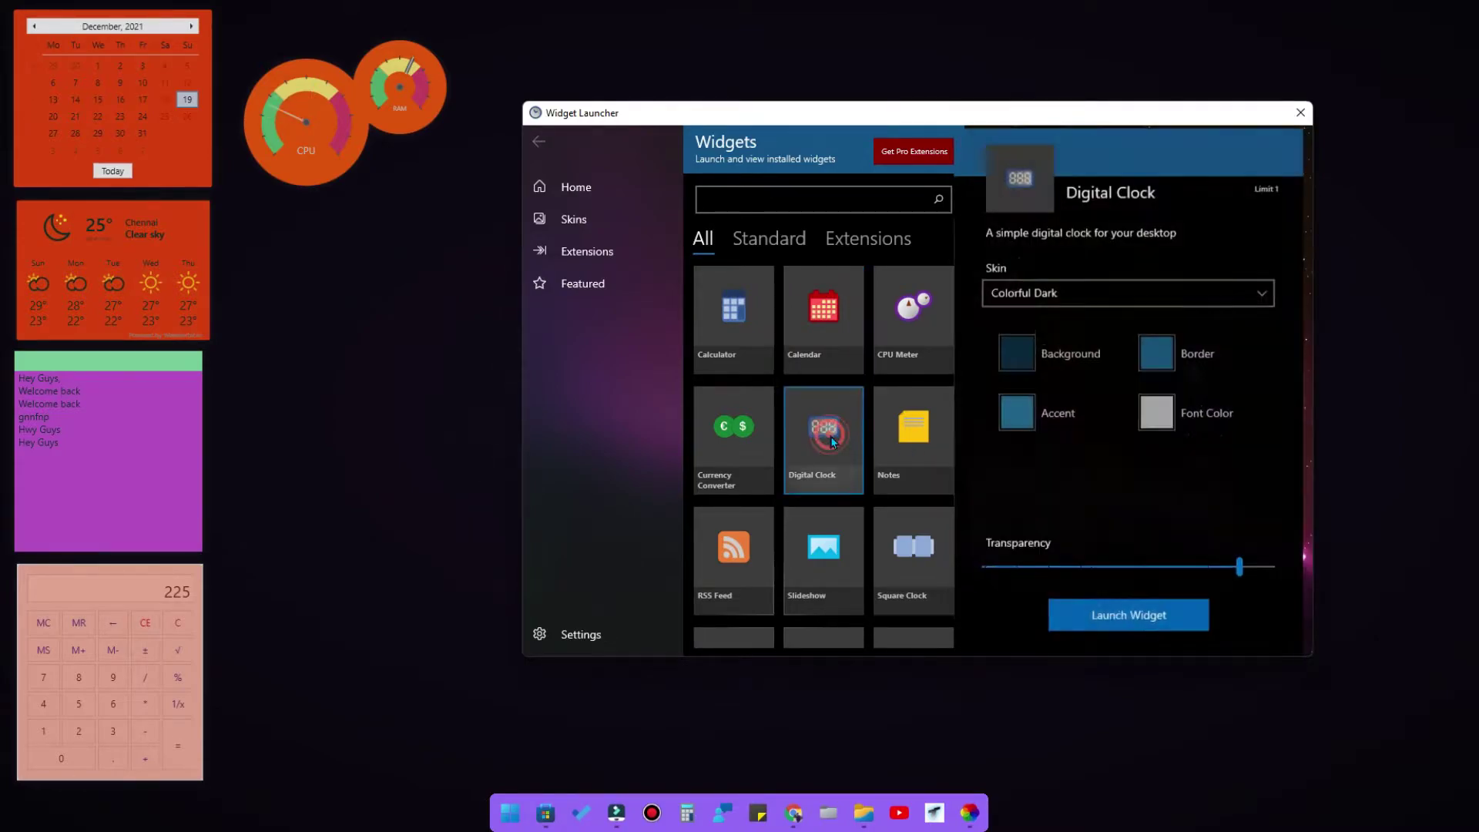
left_click(1188, 612)
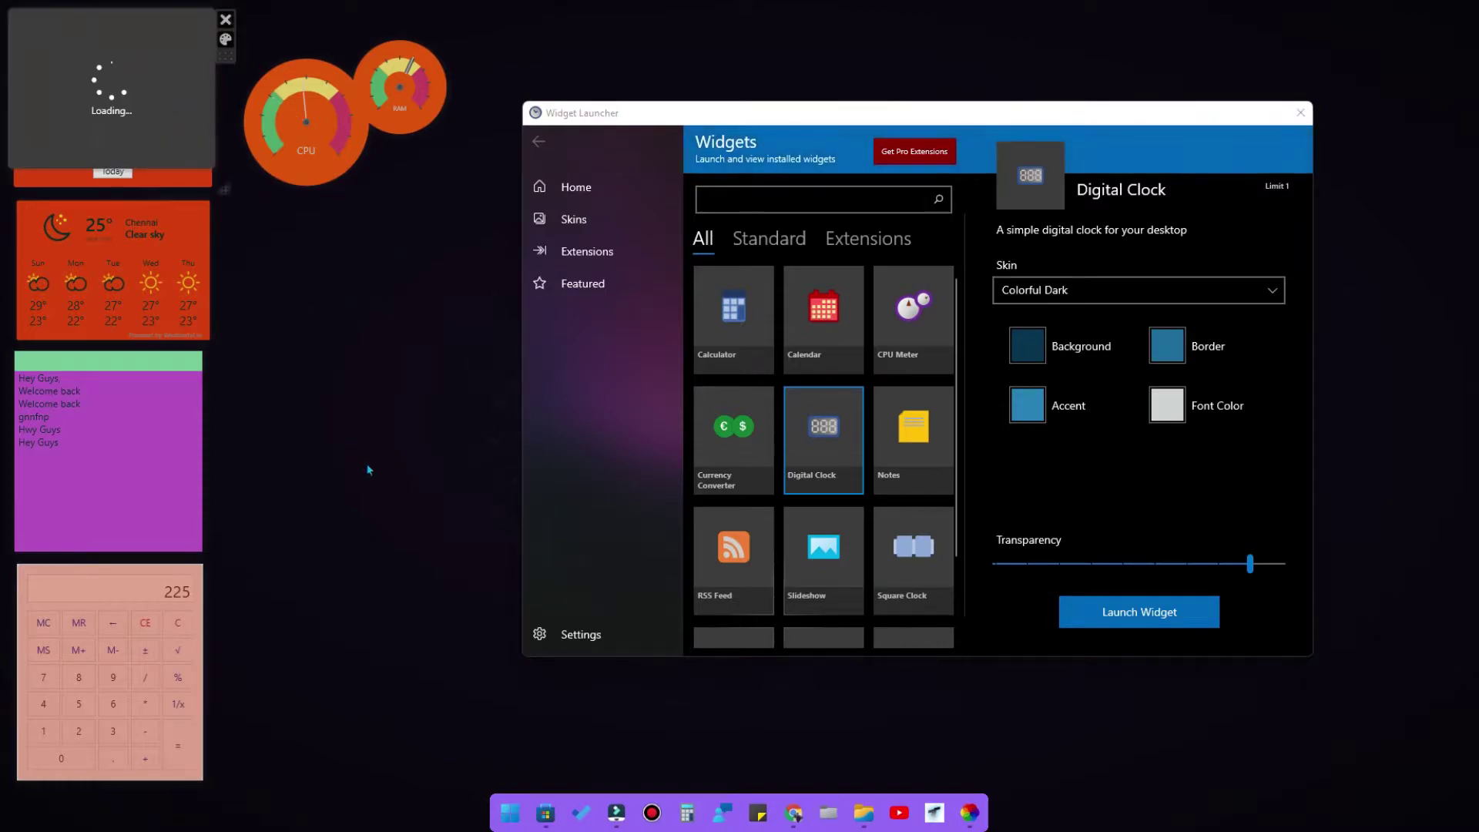
left_click_drag(266, 62, 801, 20)
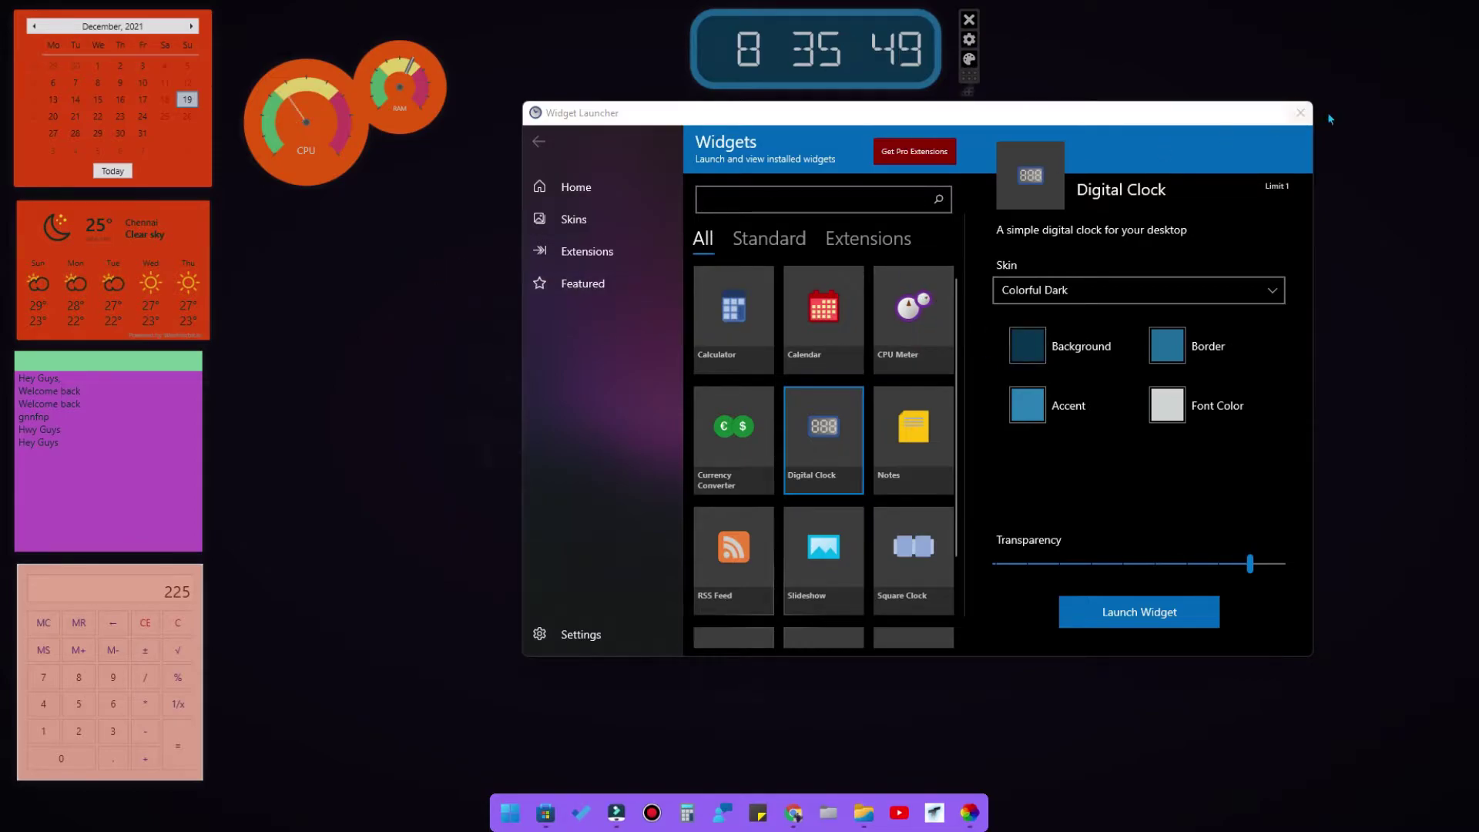
left_click(1302, 113)
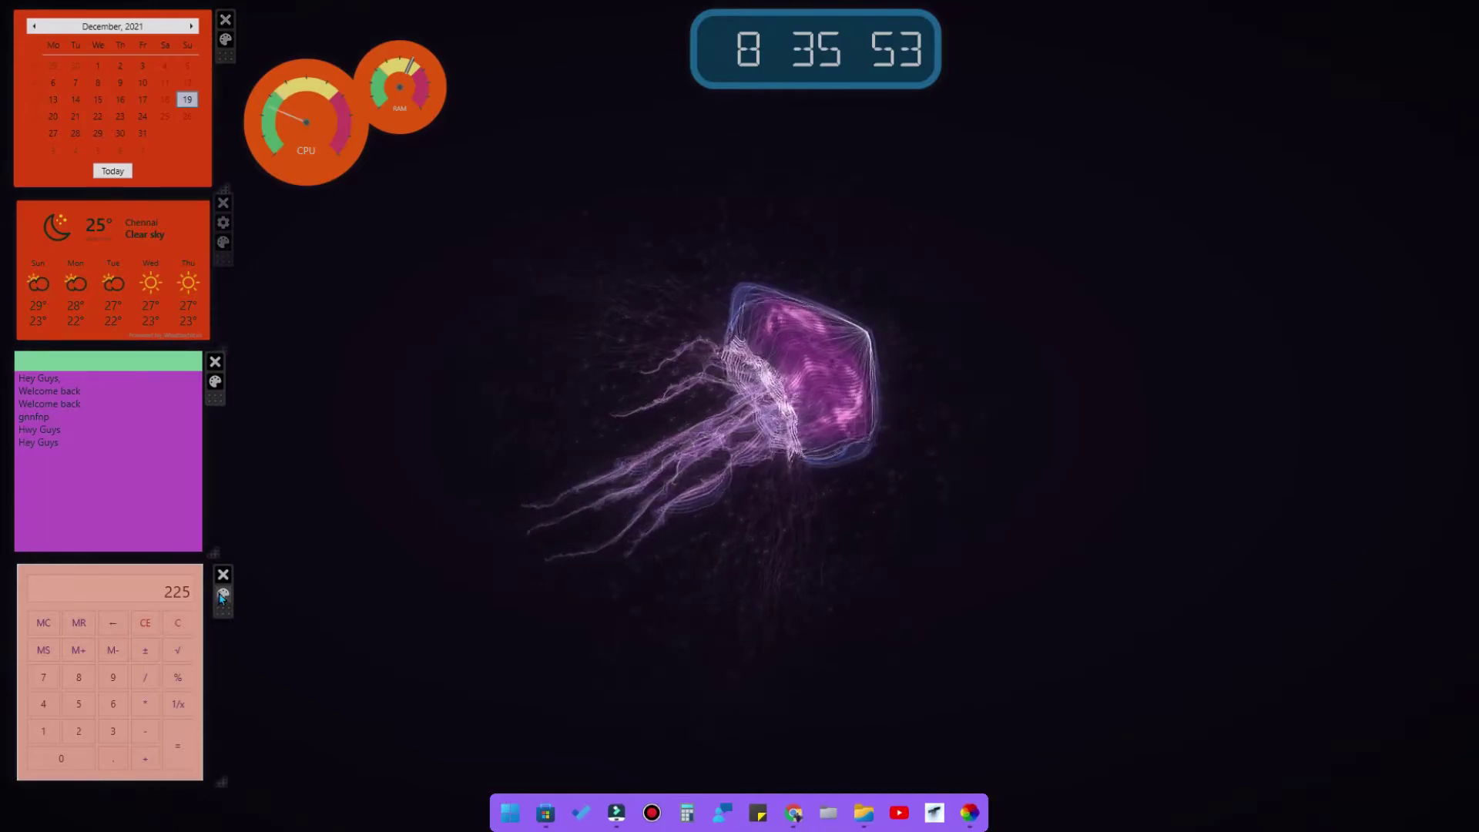
- Change the Calculator widget's background colour to magenta in its skin settings, apply it, and close the settings
left_click(232, 598)
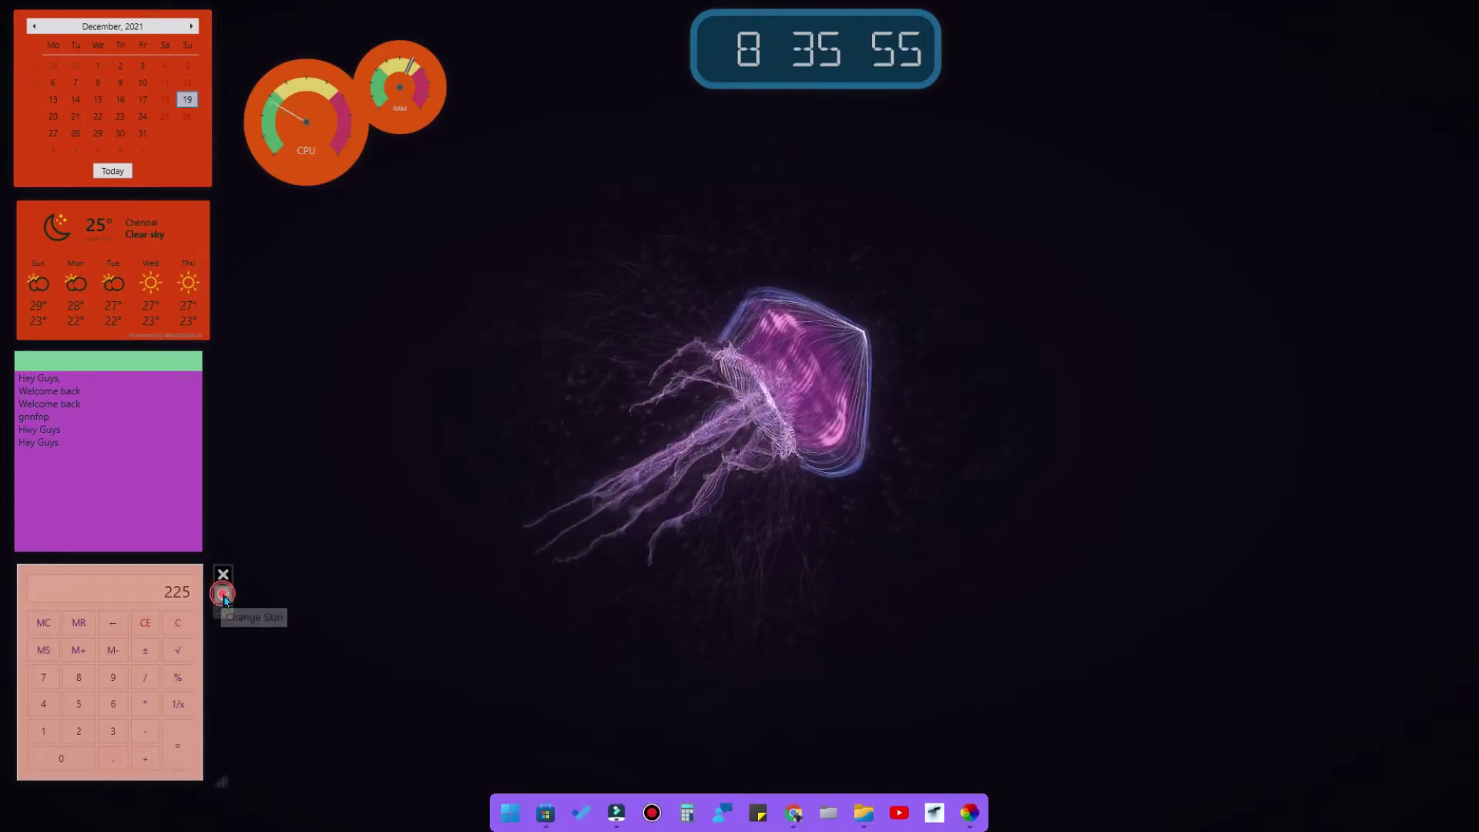
left_click(628, 329)
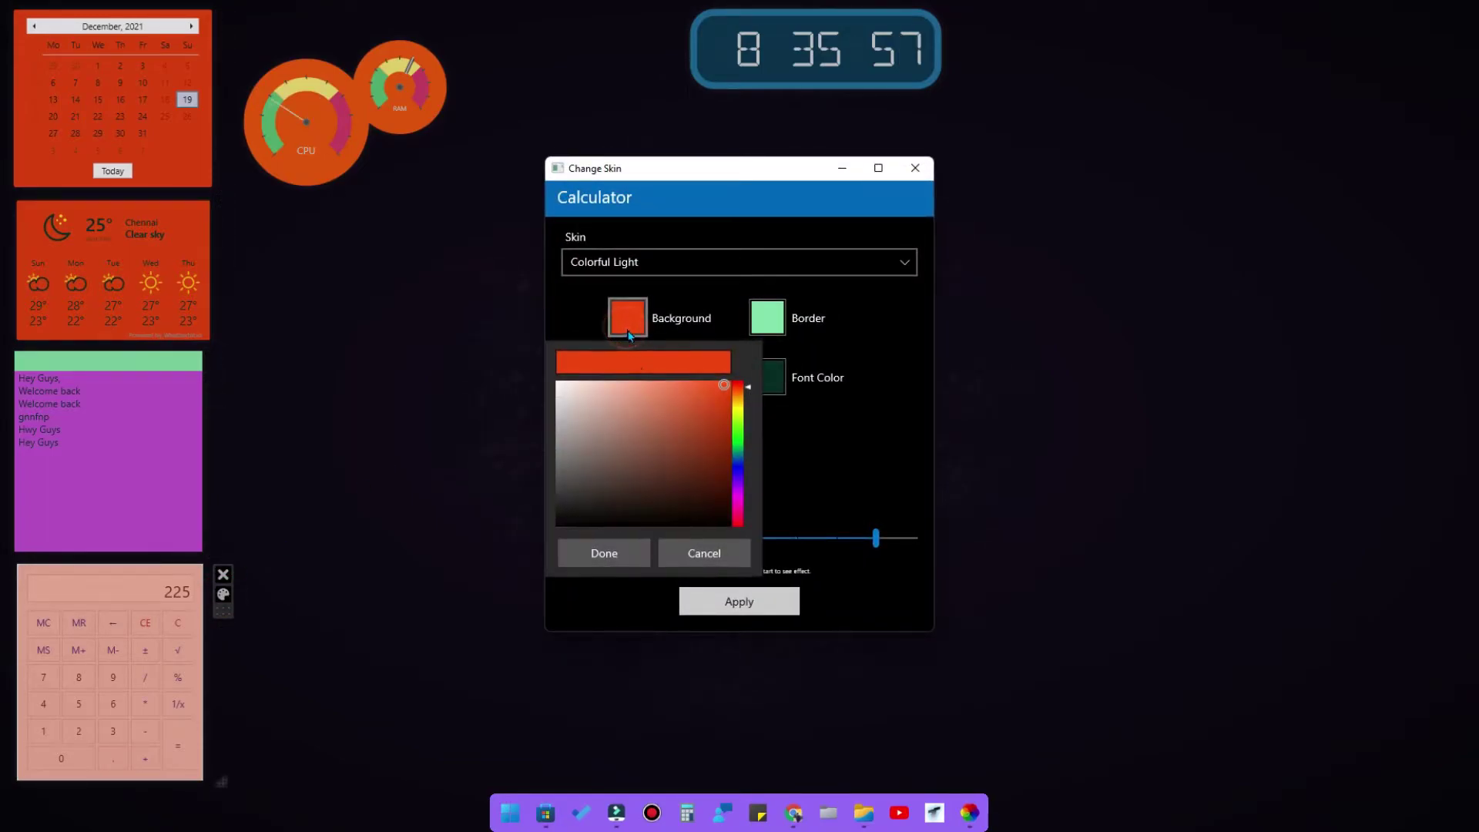
left_click(734, 479)
left_click(738, 509)
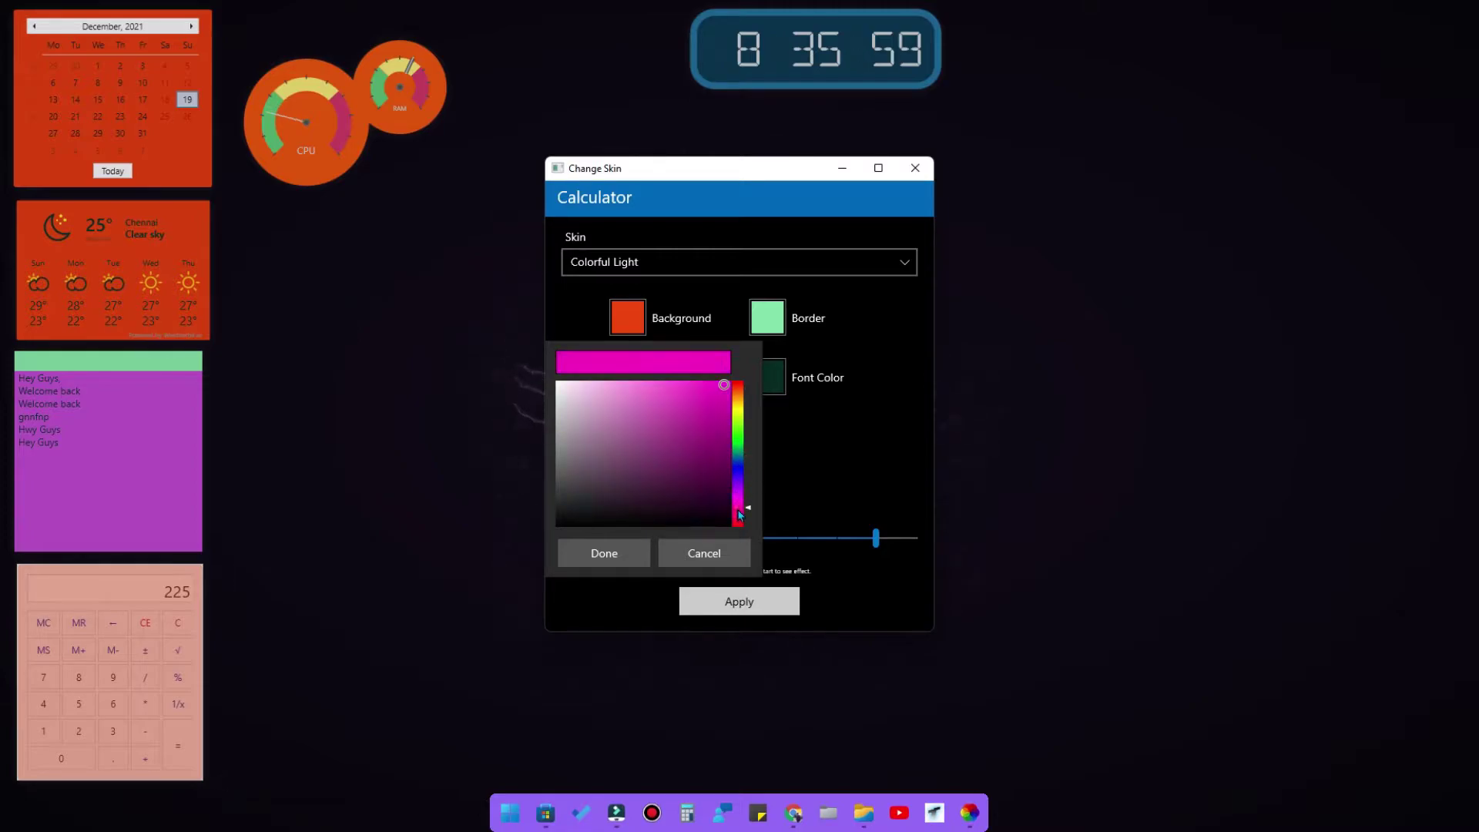
left_click(614, 552)
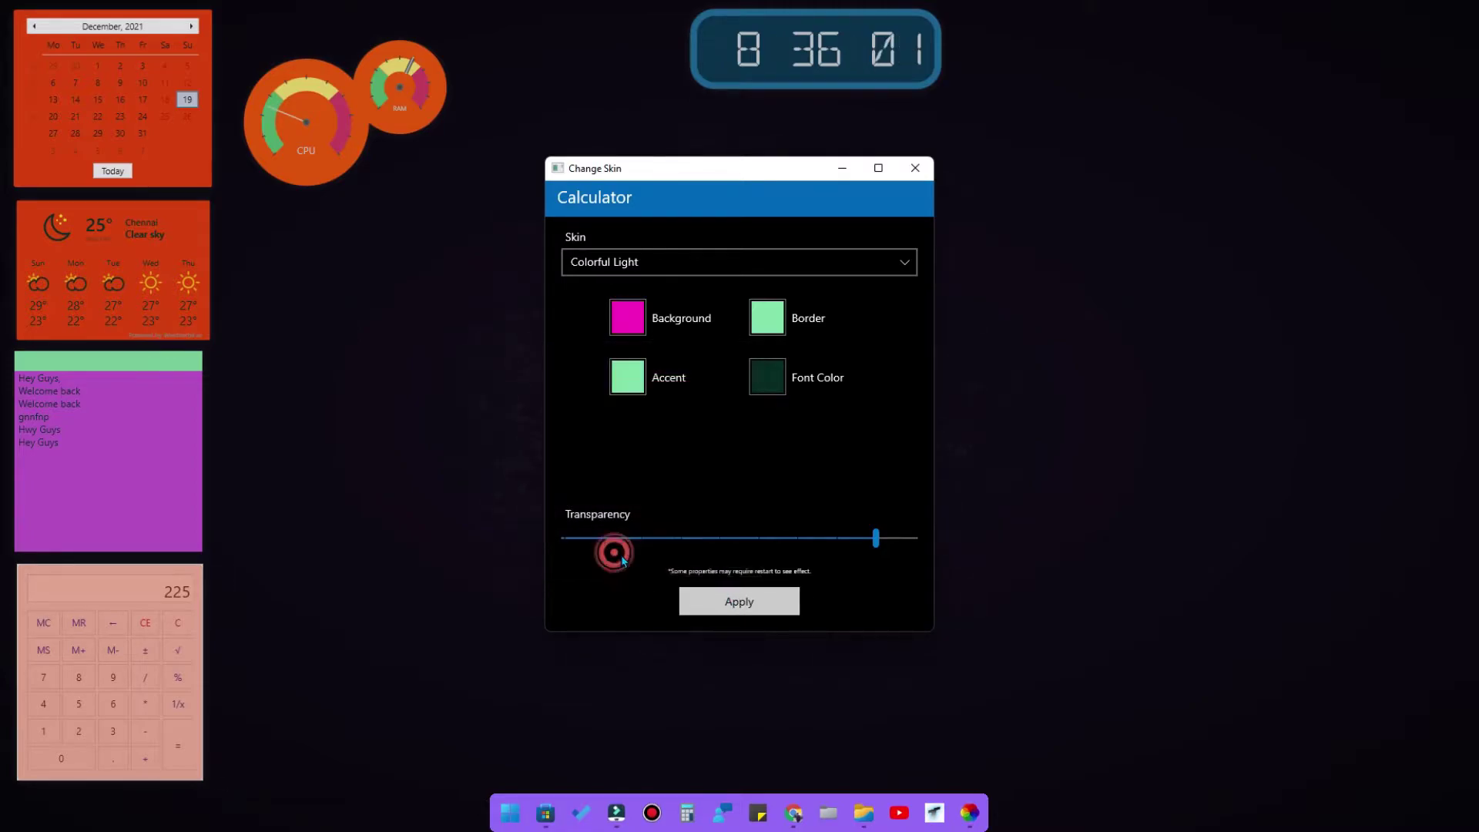
left_click(694, 591)
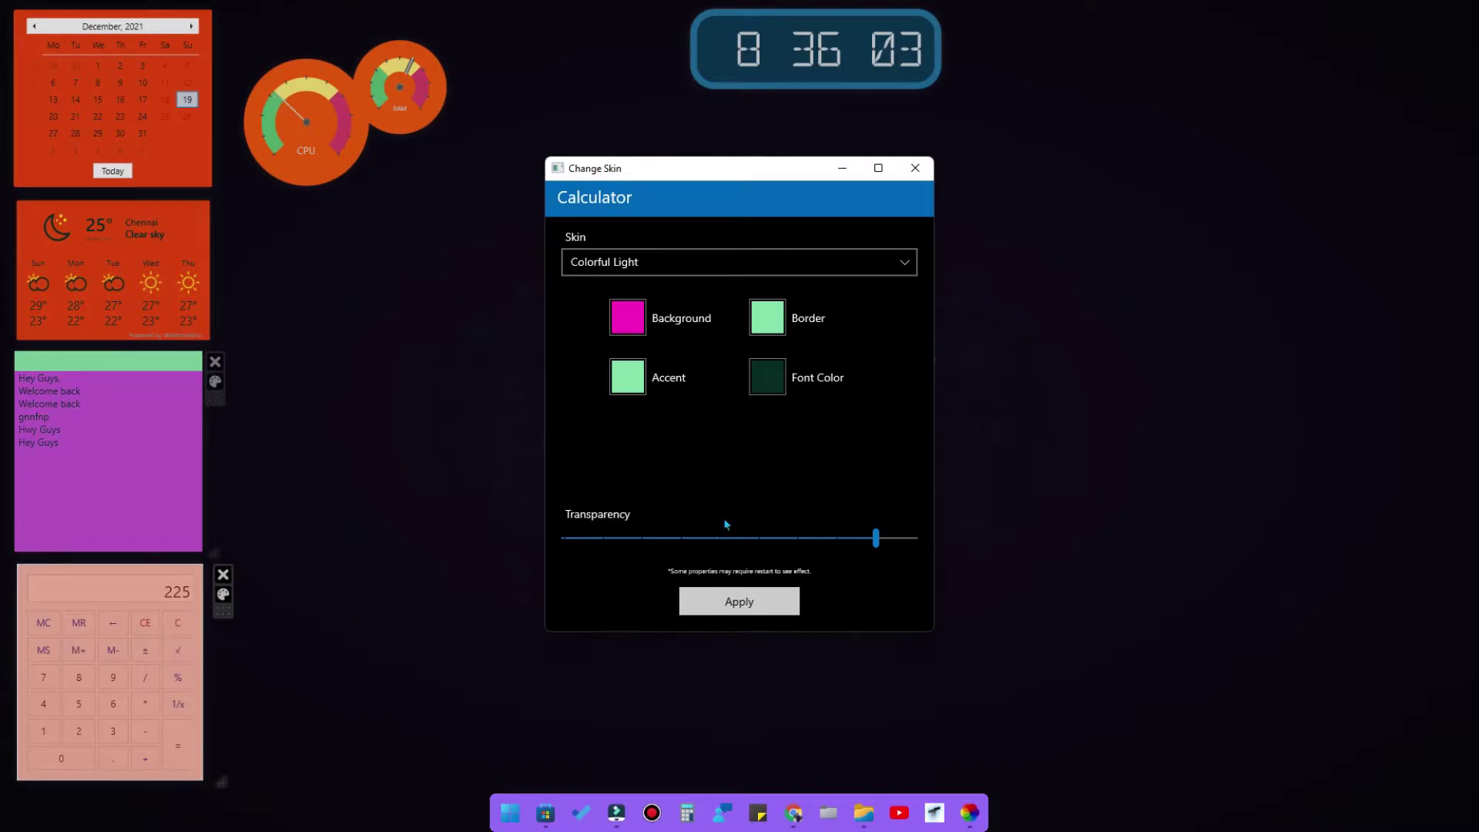
left_click(760, 600)
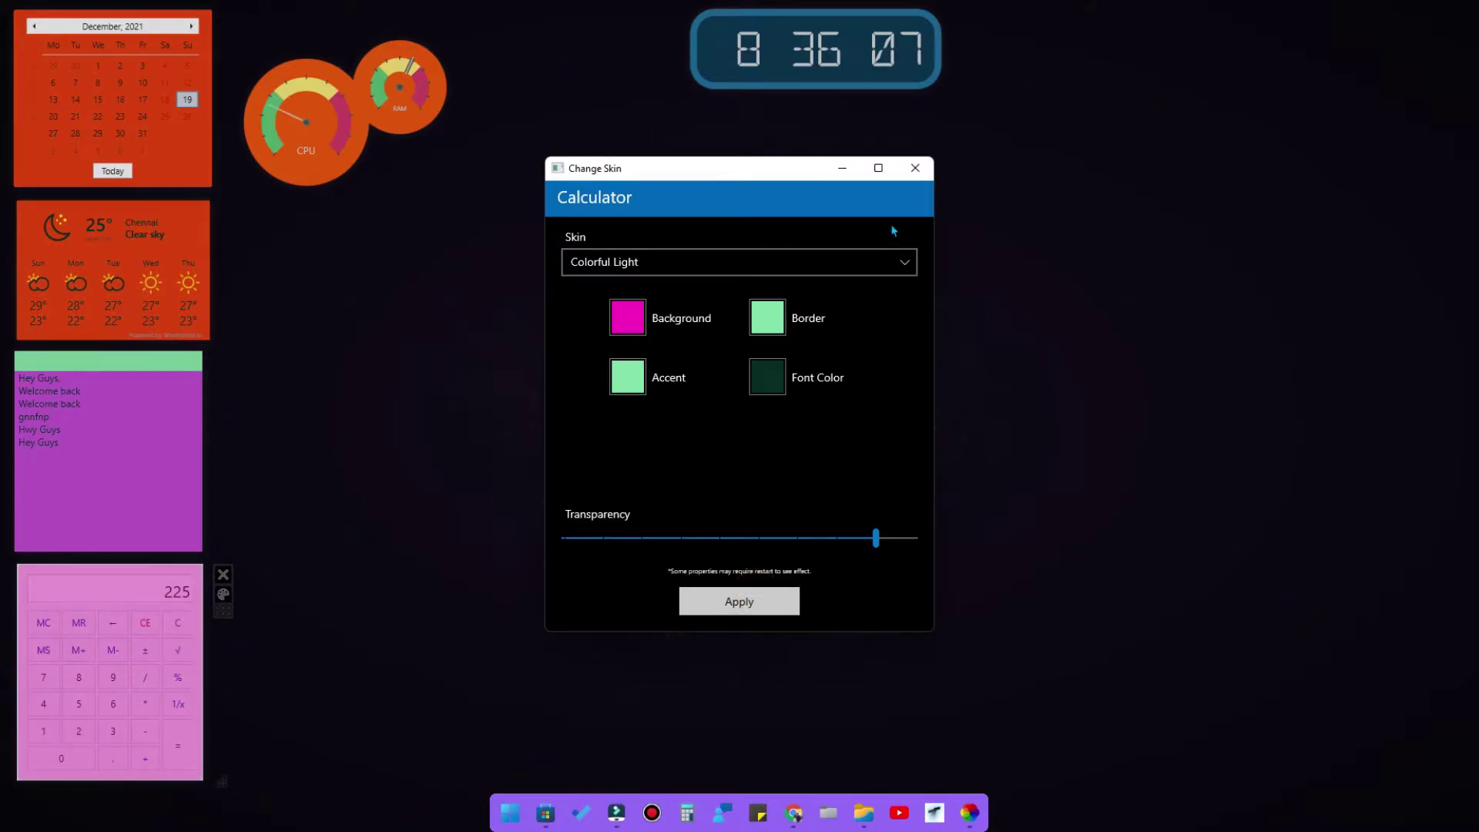
left_click(915, 170)
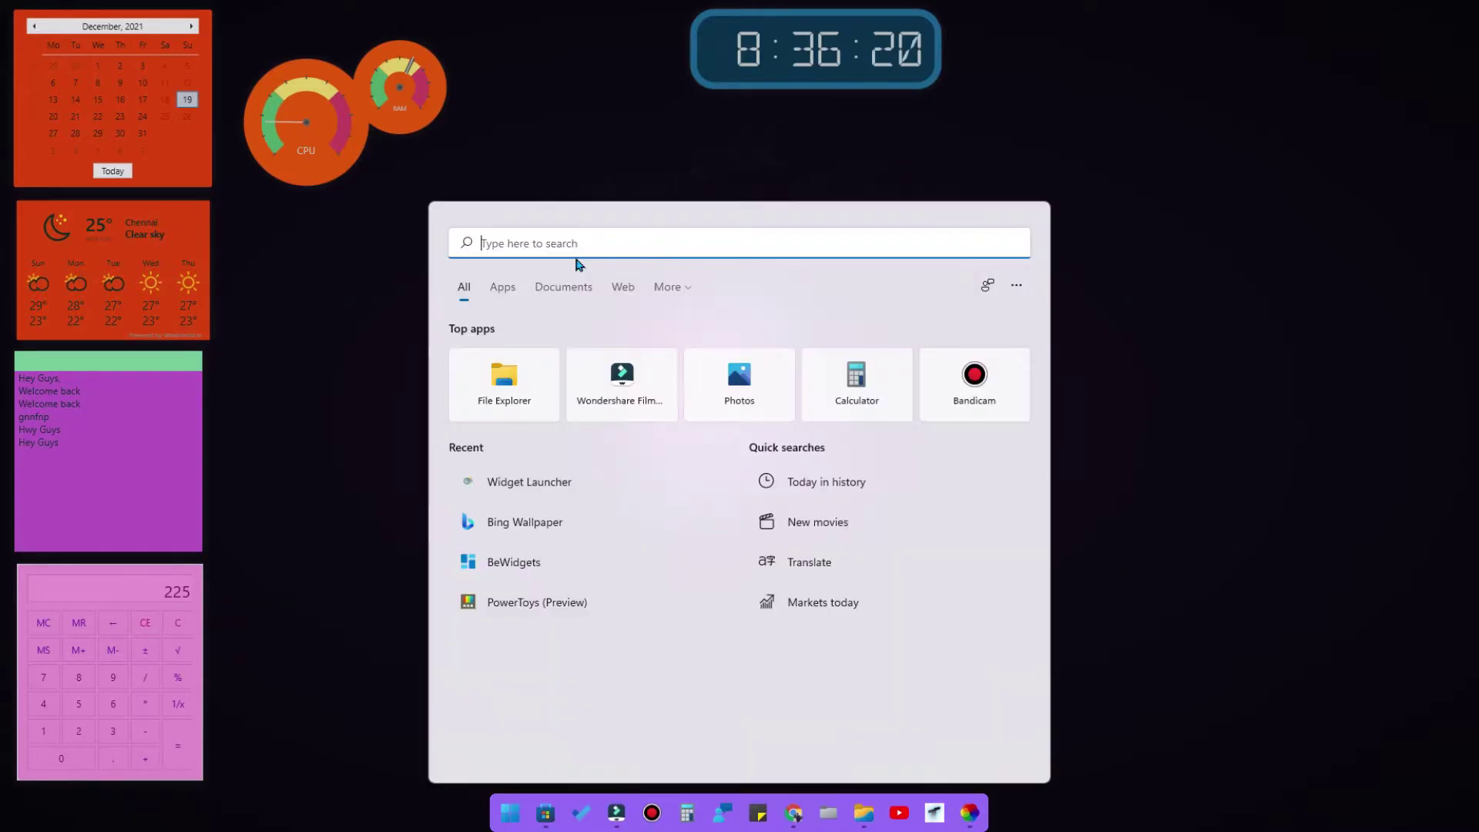
- Launch BeWidgets, move its window to the middle of the desktop, and look through the existing widgets, including the application shortcut
left_click(530, 559)
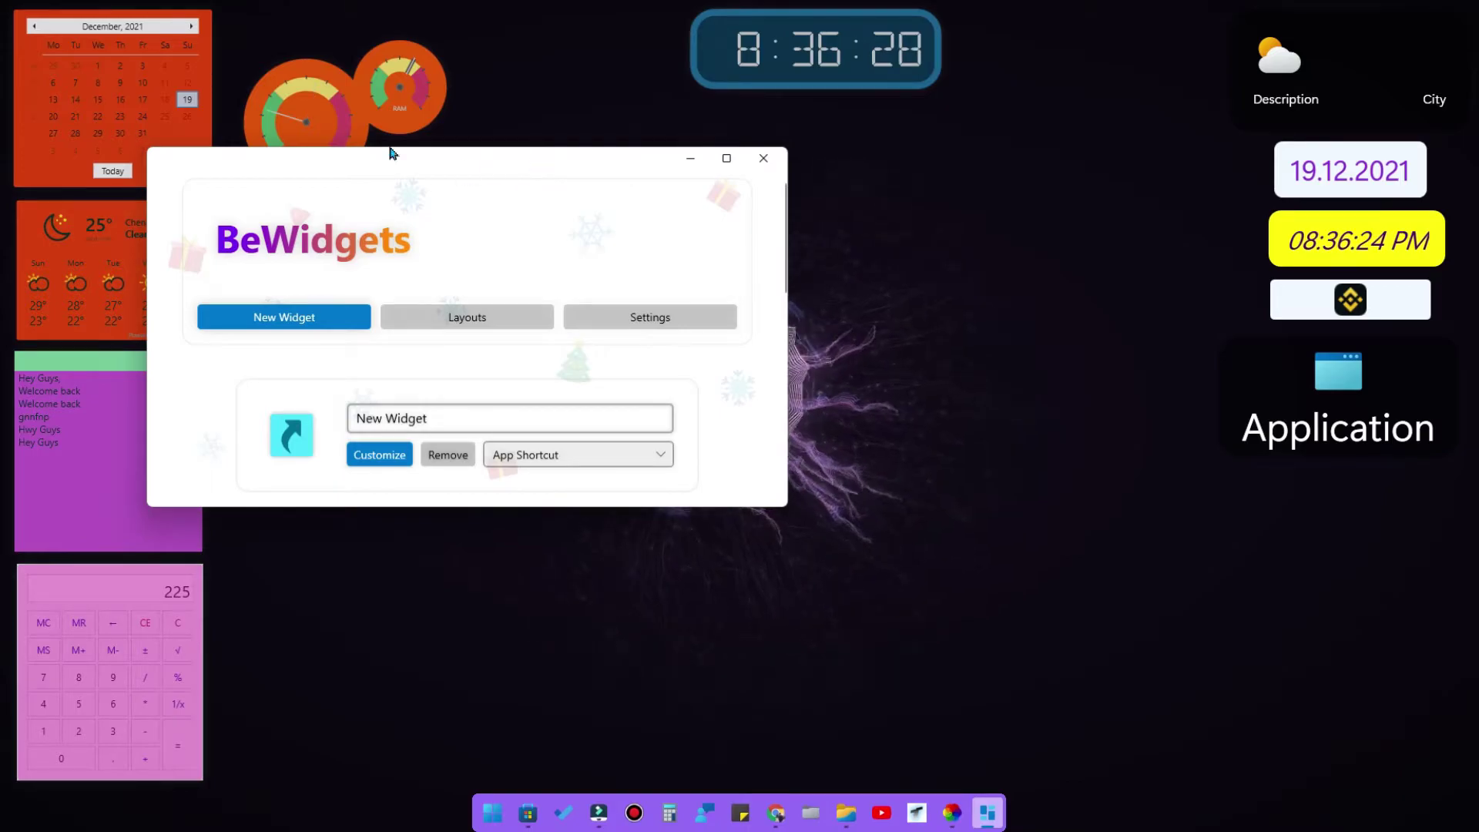
left_click_drag(603, 165, 690, 232)
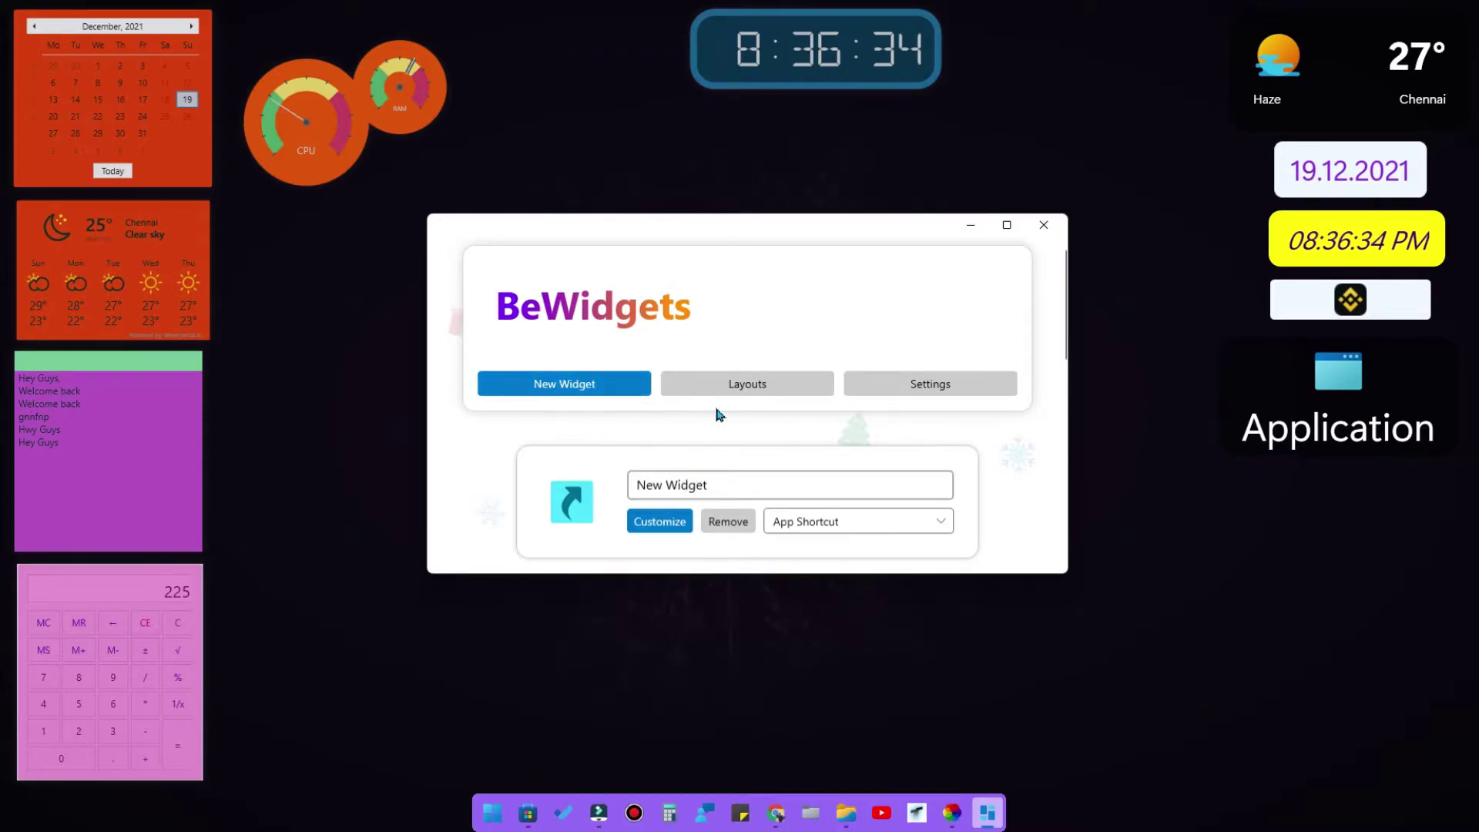
scroll(806, 459, "down", 4)
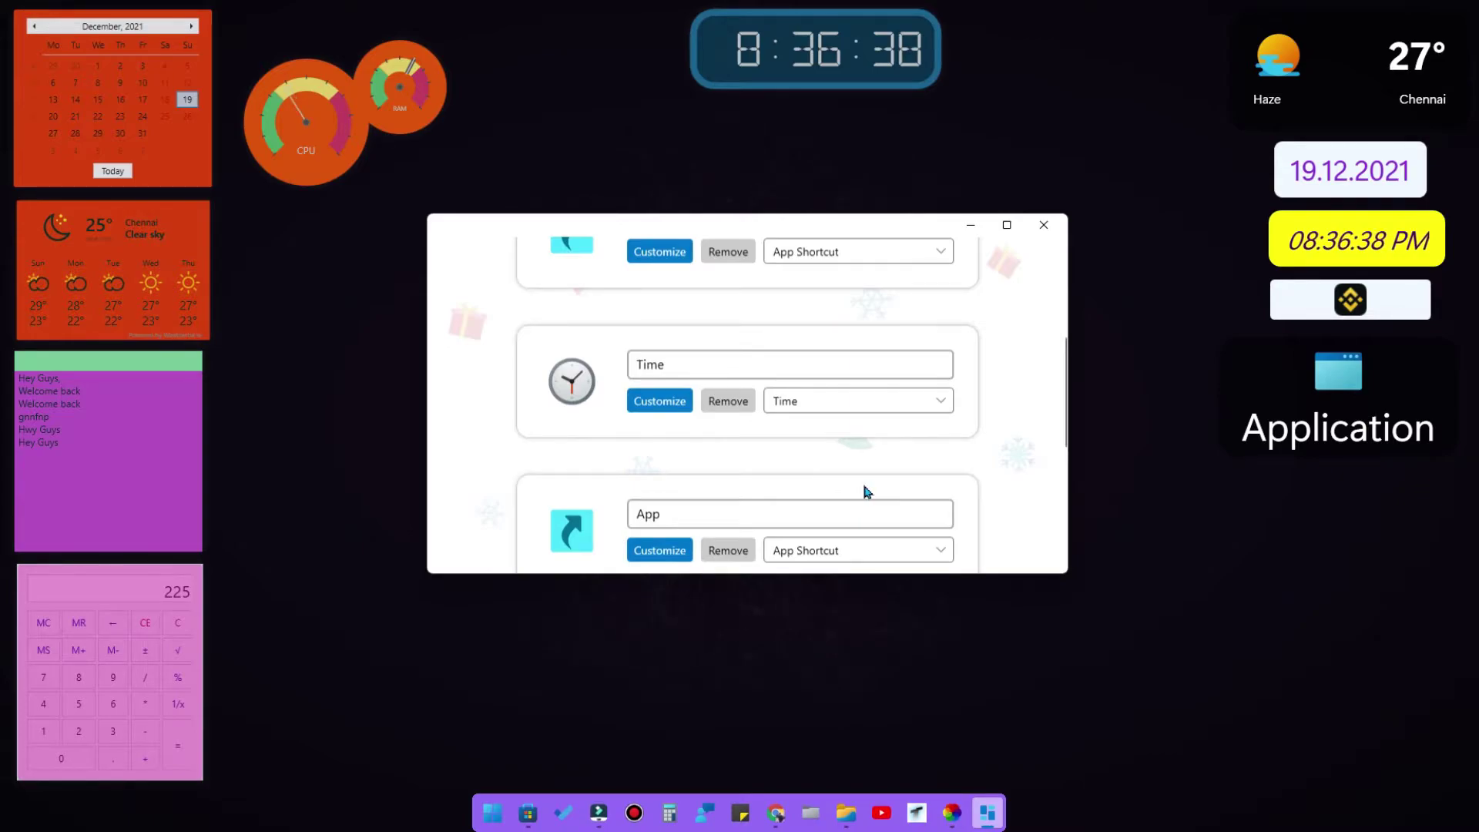
scroll(867, 492, "down", 1)
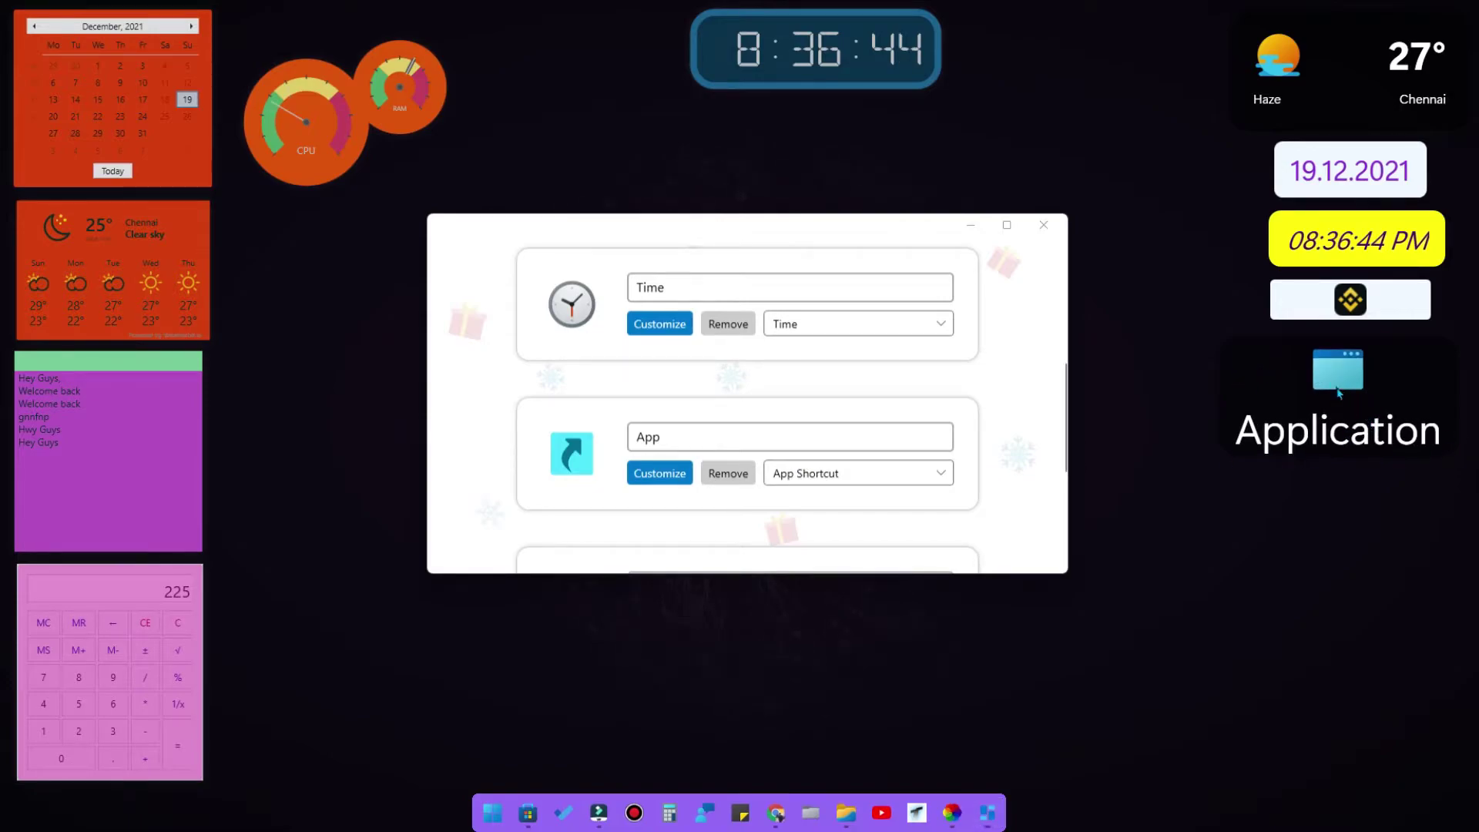
right_click(1365, 422)
left_click(1425, 555)
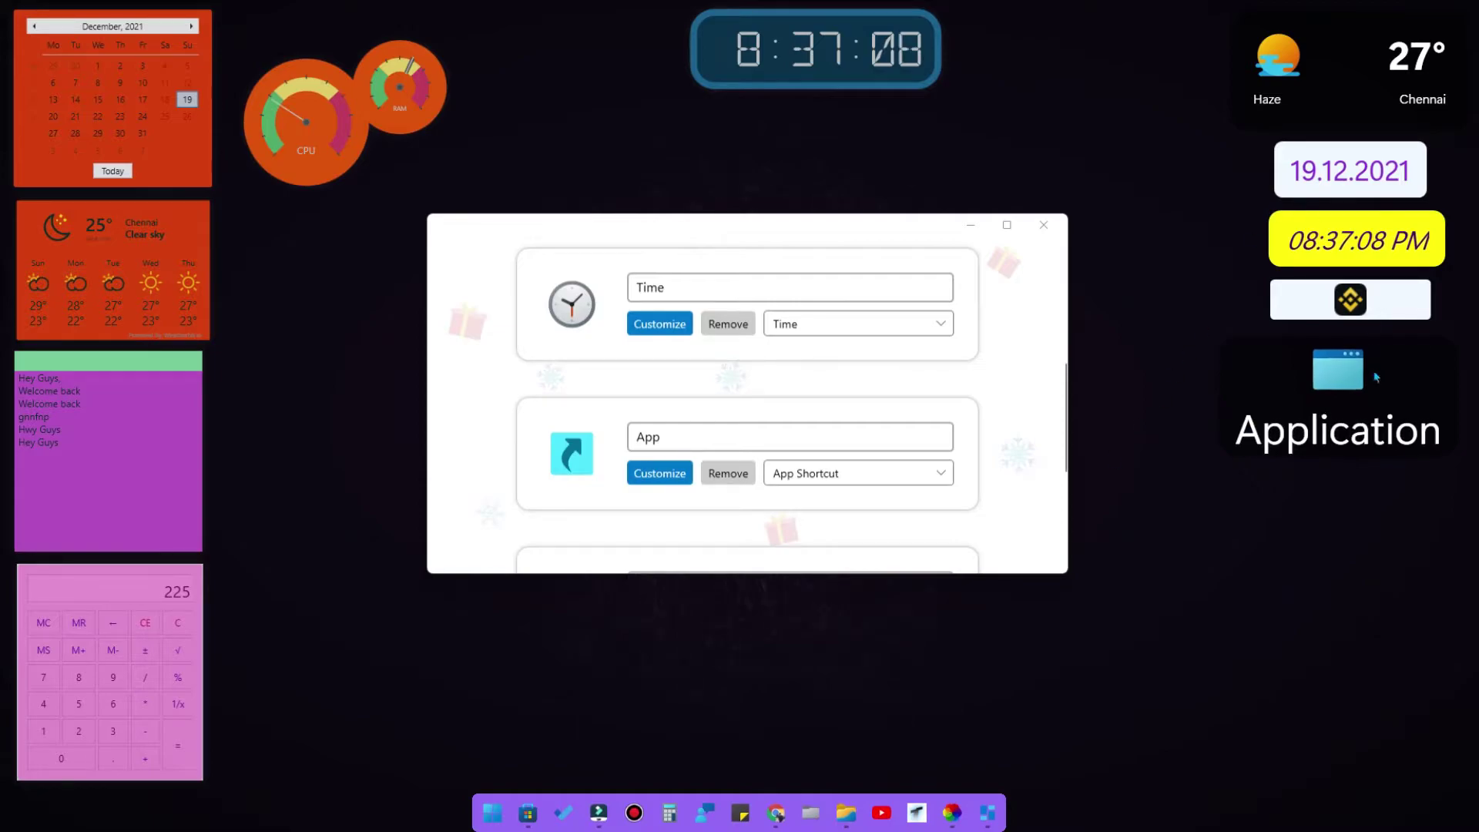
- Add a new widget in BeWidgets and review its available types, keeping it as Time
scroll(617, 370, "up", 3)
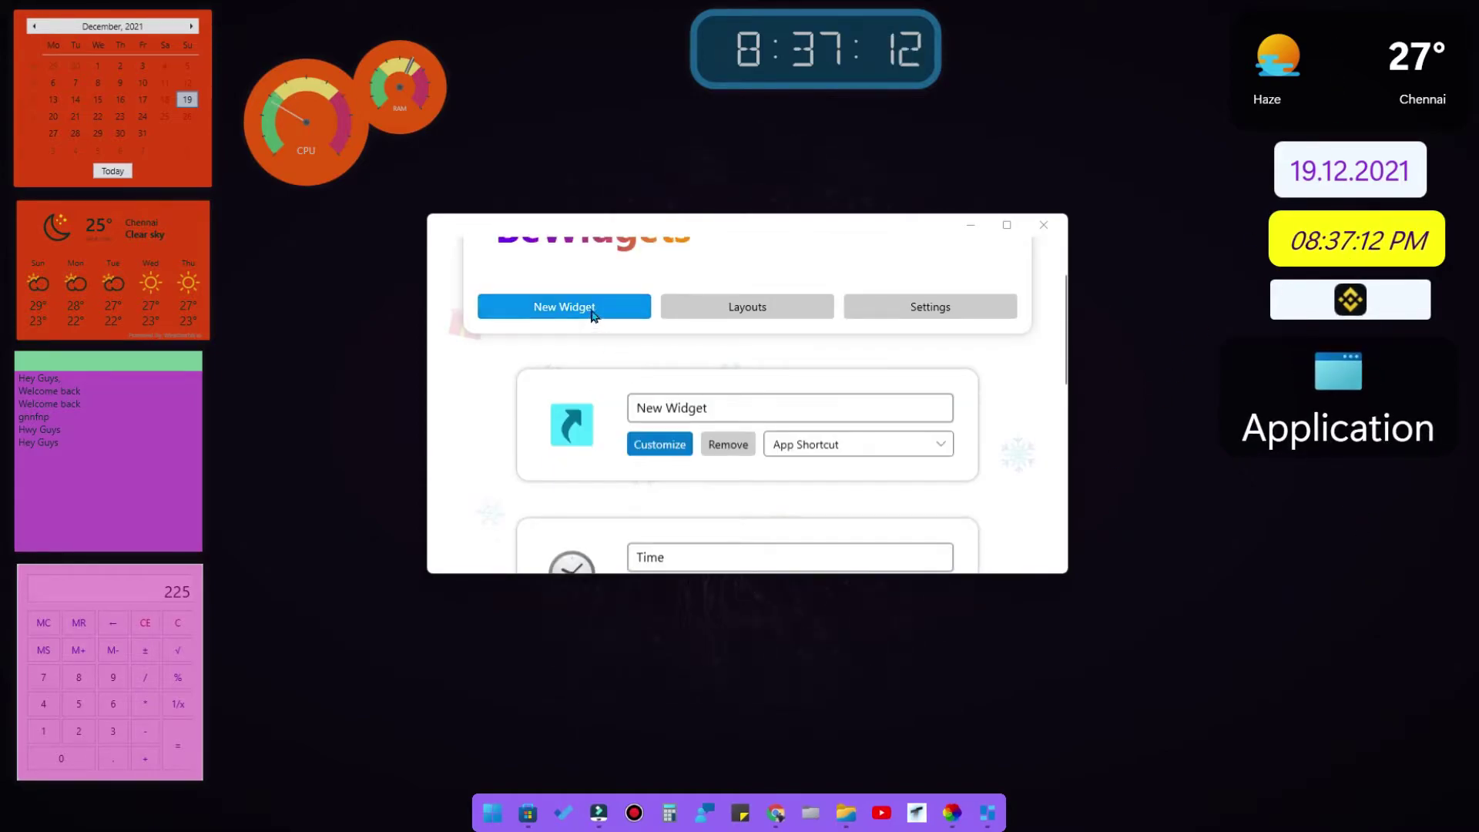
left_click(625, 314)
scroll(842, 439, "down", 5)
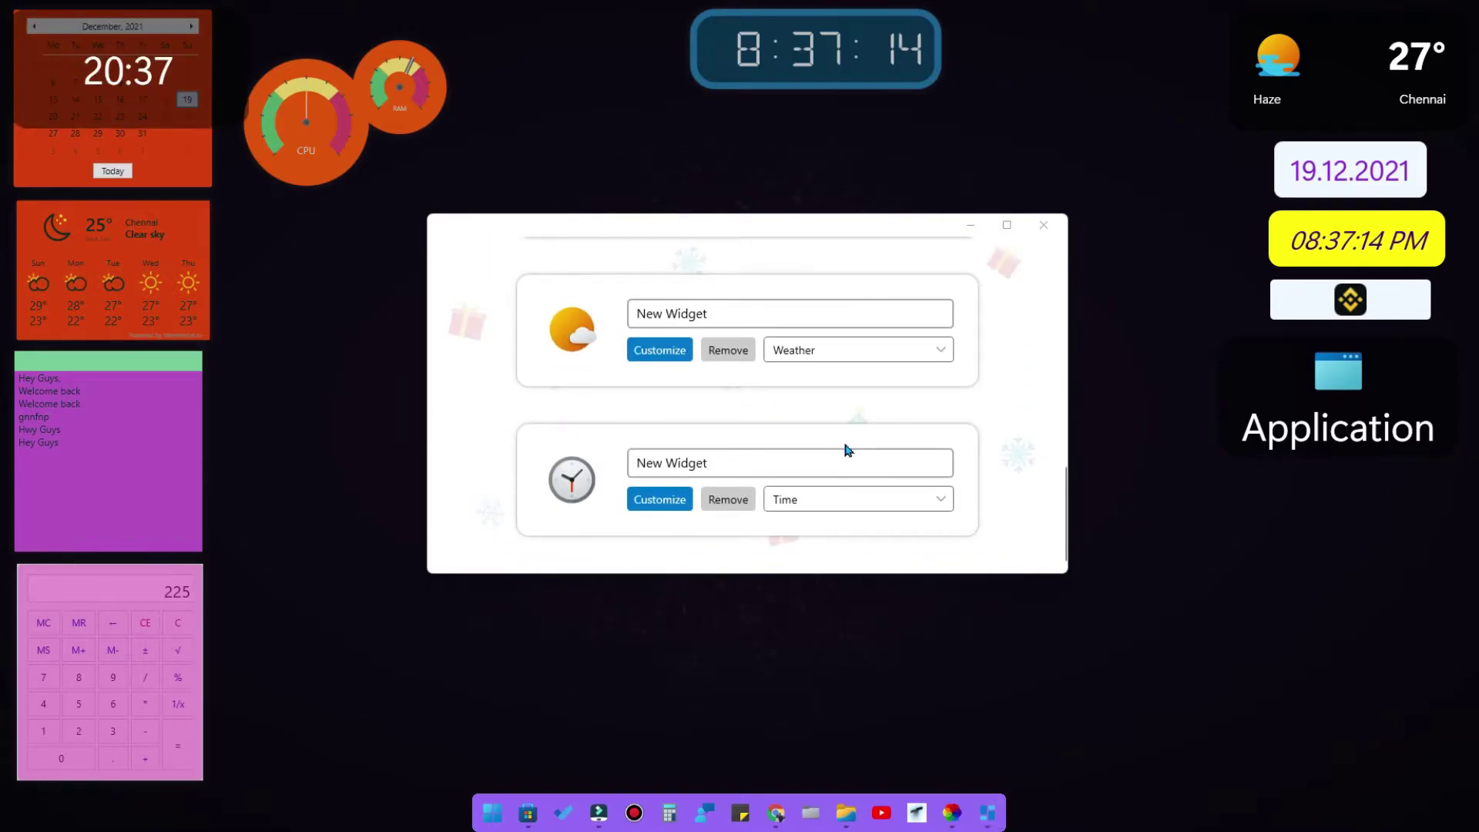
left_click(823, 499)
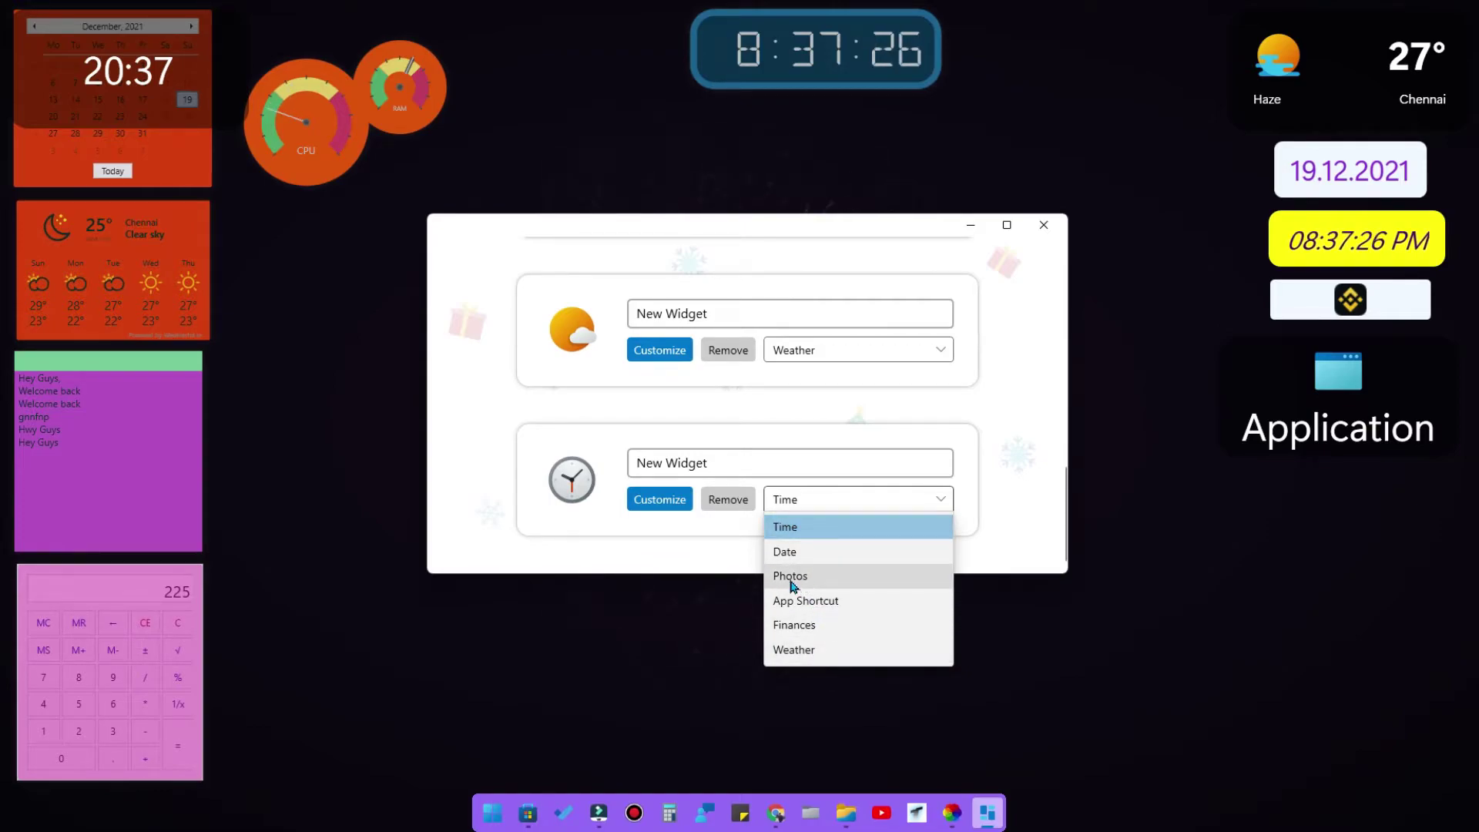
left_click(976, 532)
- Open the customization settings of the widget named Time, move them over the BeWidgets window, and widen the widget slightly
scroll(983, 491, "up", 5)
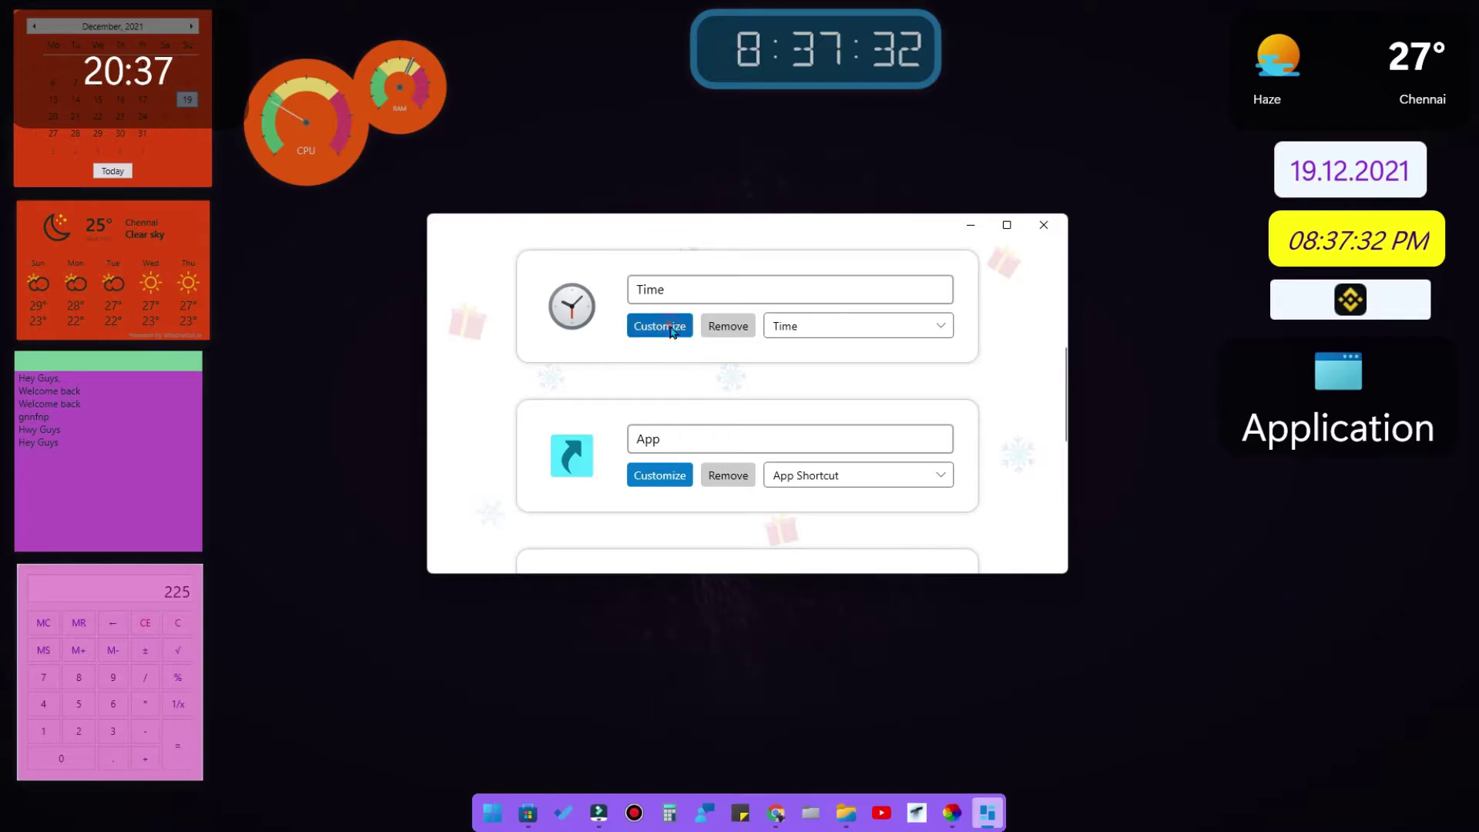
left_click(672, 331)
left_click_drag(141, 40, 685, 197)
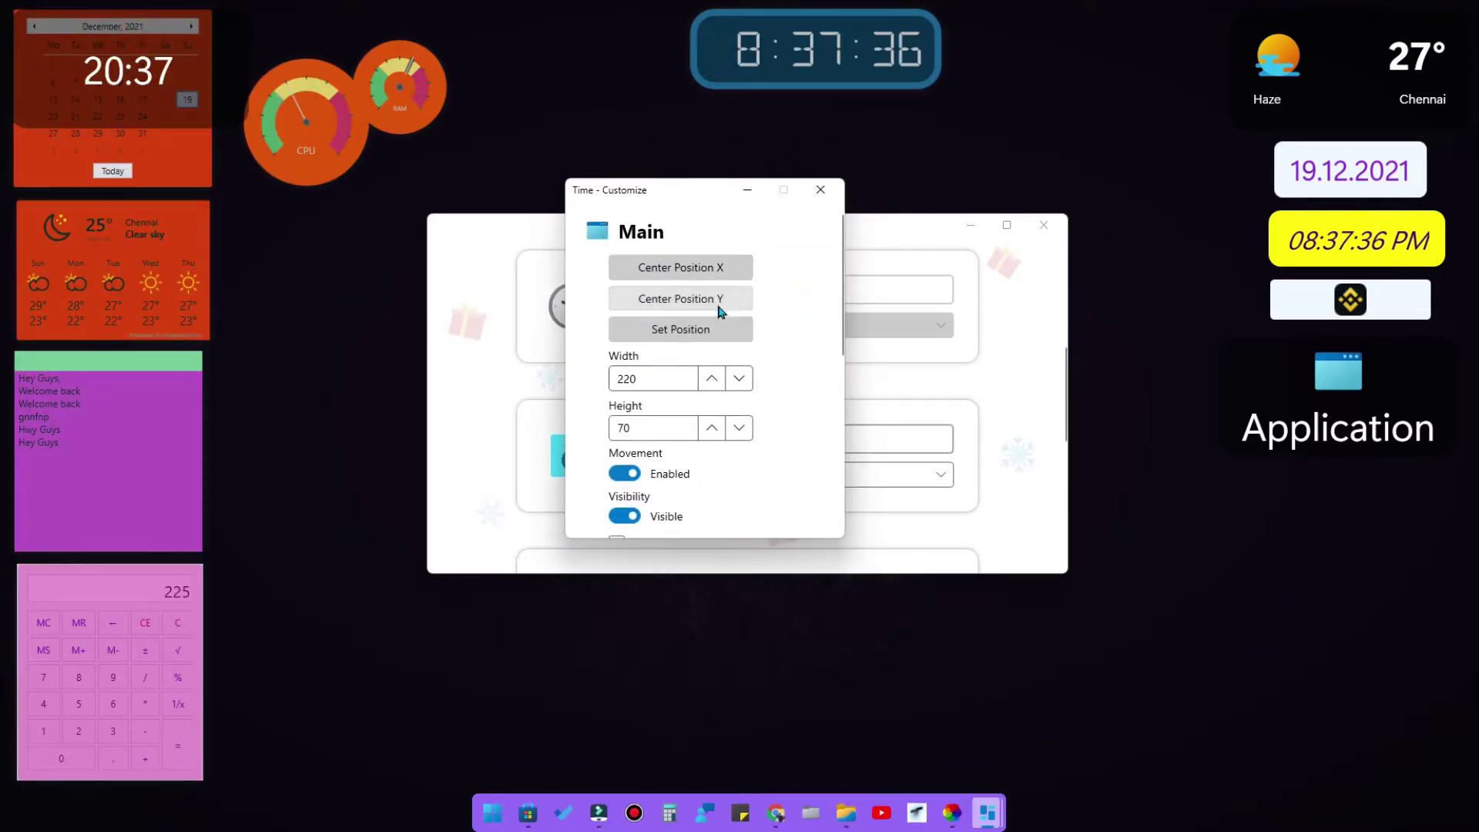
left_click(740, 379)
left_click(711, 378)
left_click(710, 378)
- Set the Time widget's background colour to cyan
scroll(717, 493, "down", 5)
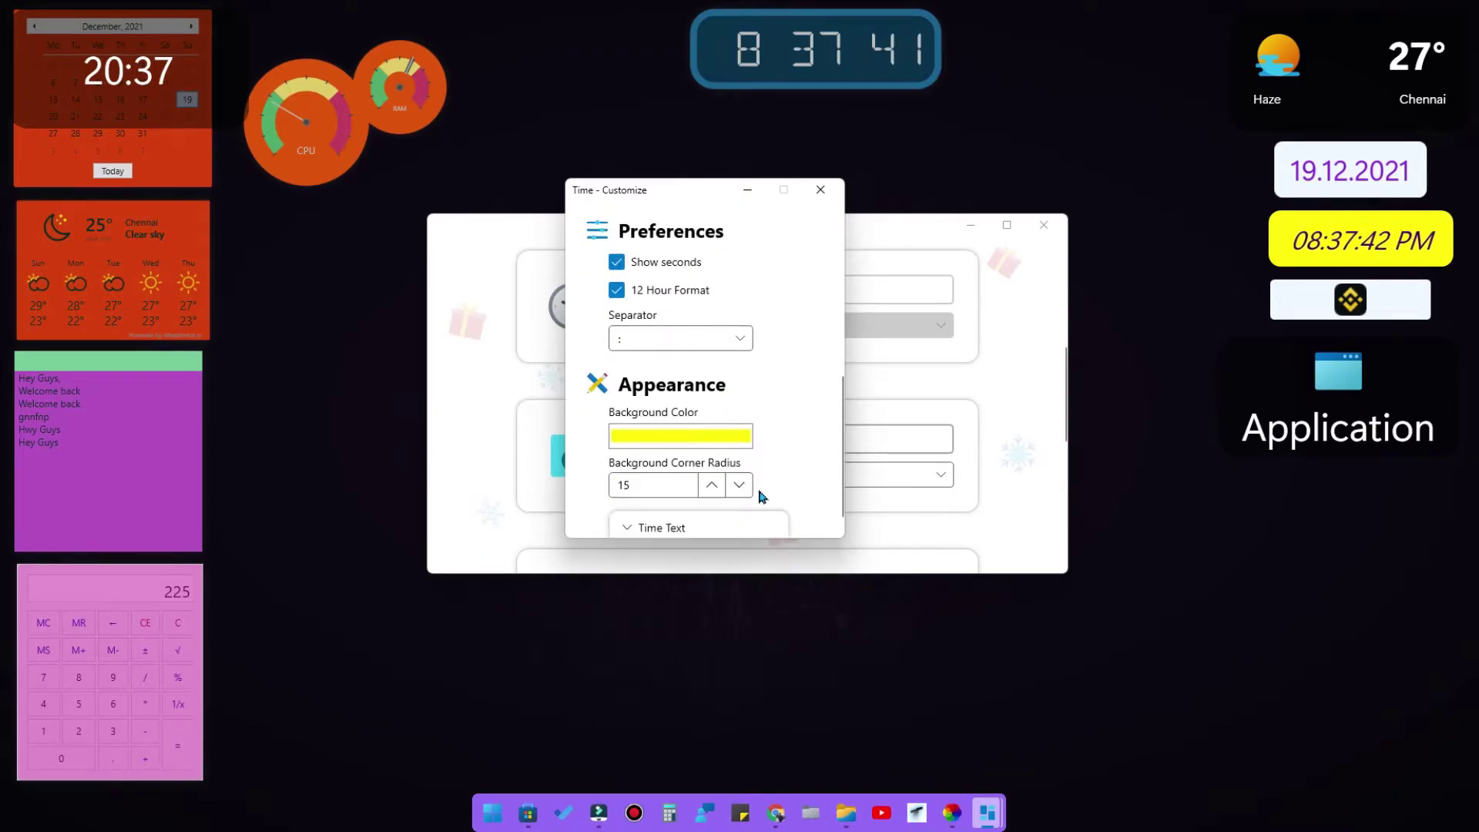
left_click(682, 436)
left_click(659, 509)
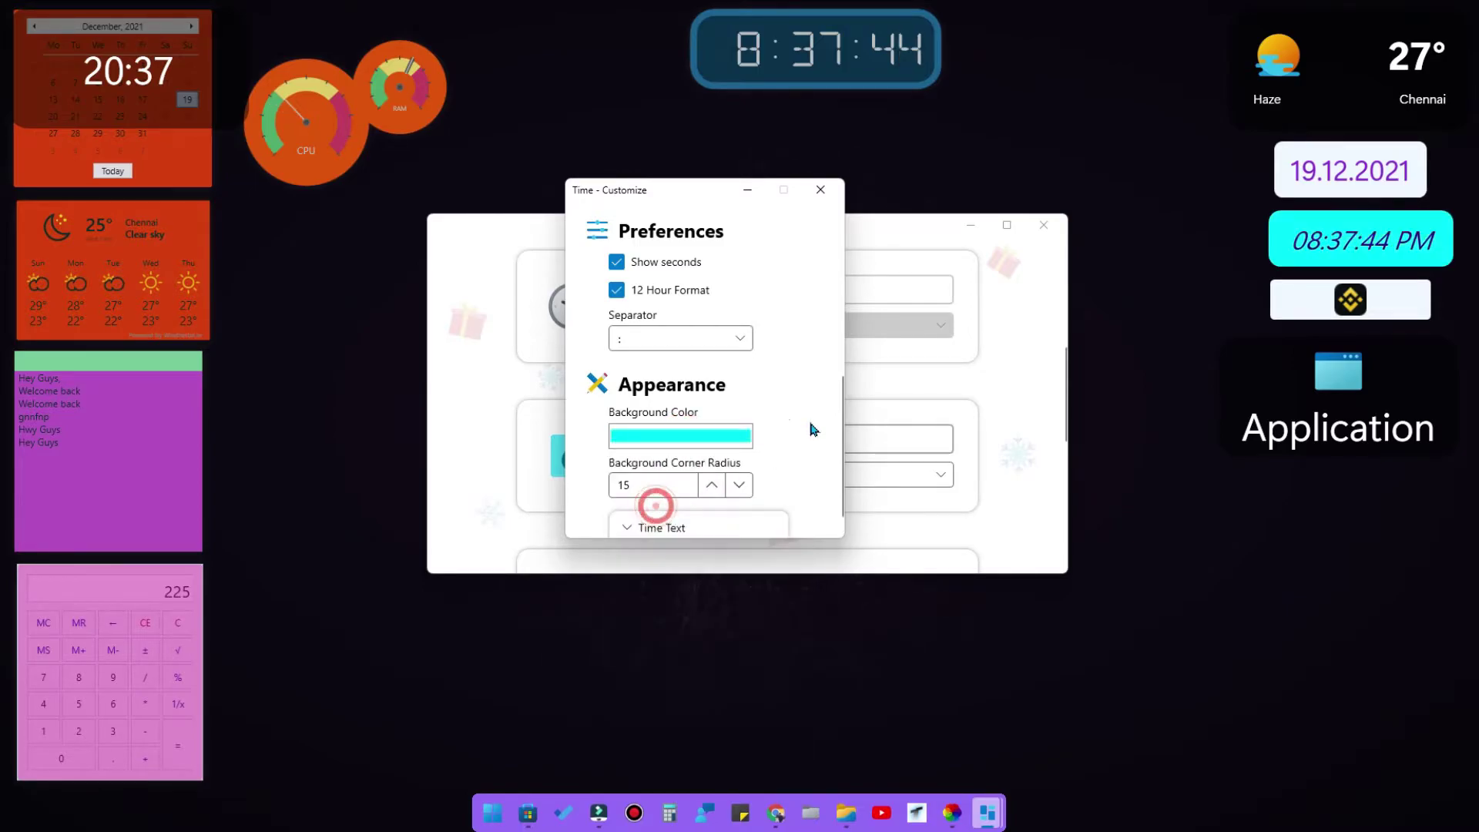
- Set the Time widget's text to a near-white foreground colour and keep the font size at 33
scroll(763, 476, "down", 1)
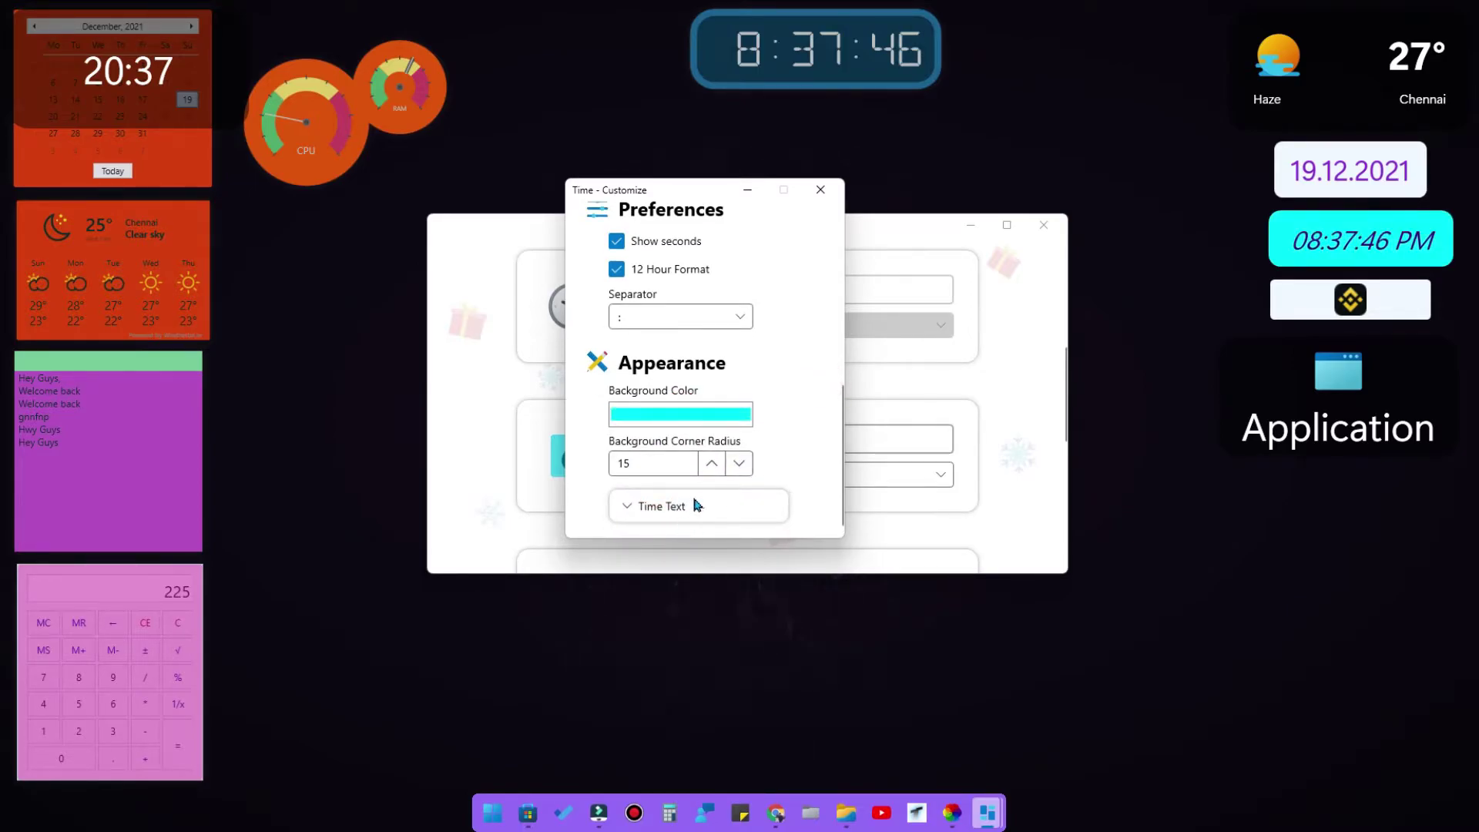
left_click(629, 511)
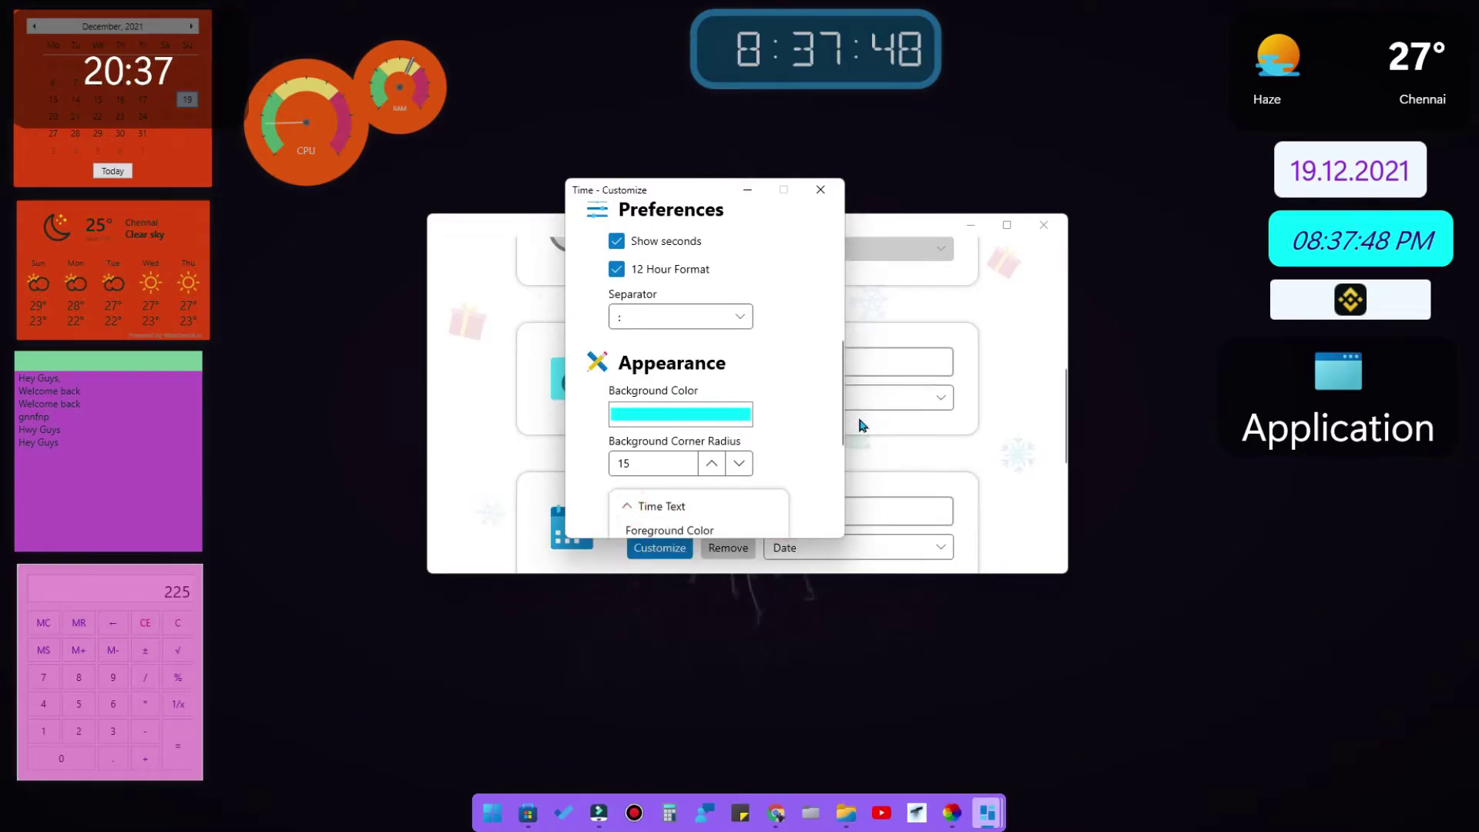
scroll(723, 481, "down", 3)
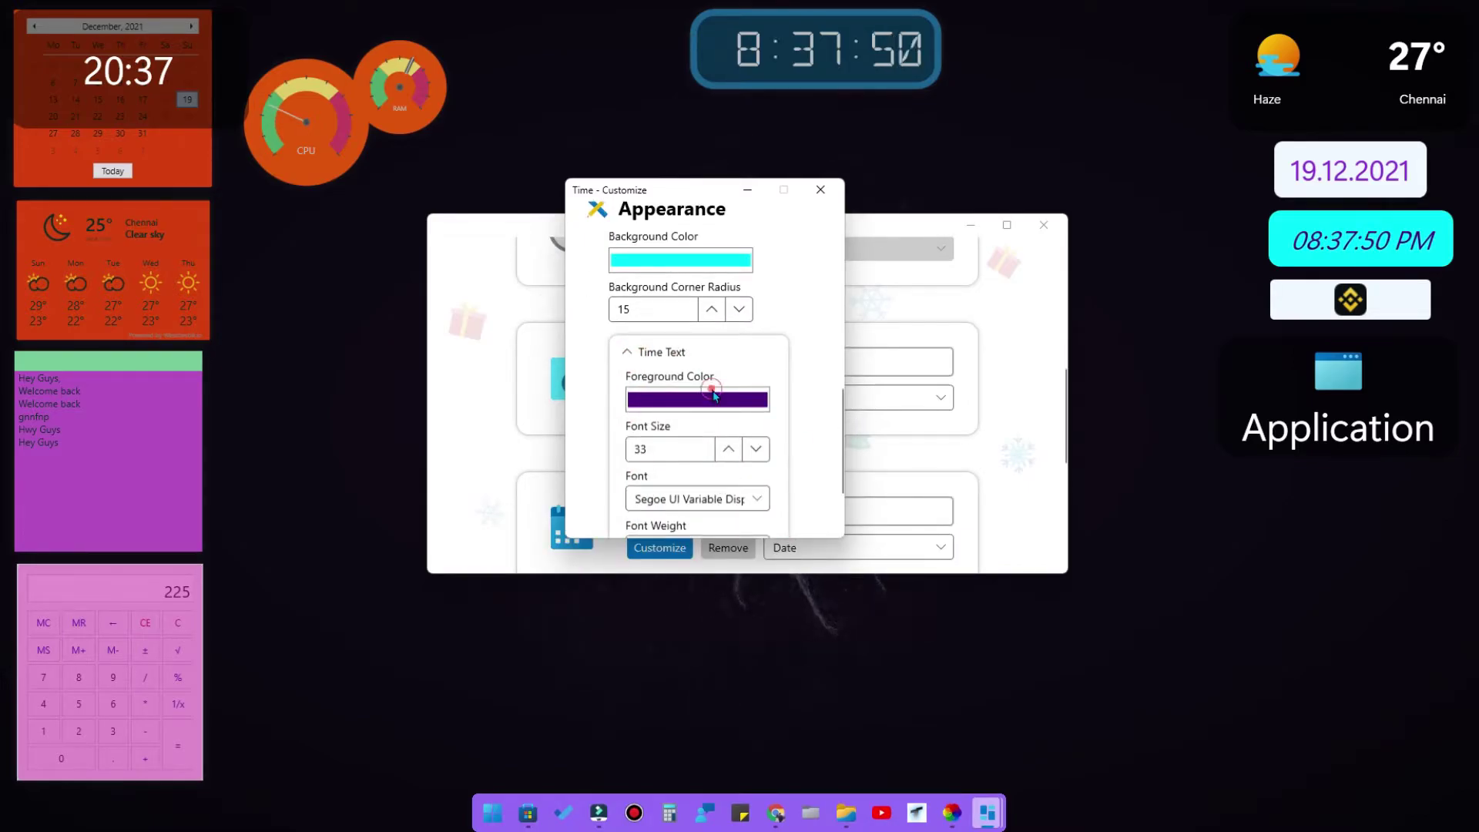
left_click(707, 399)
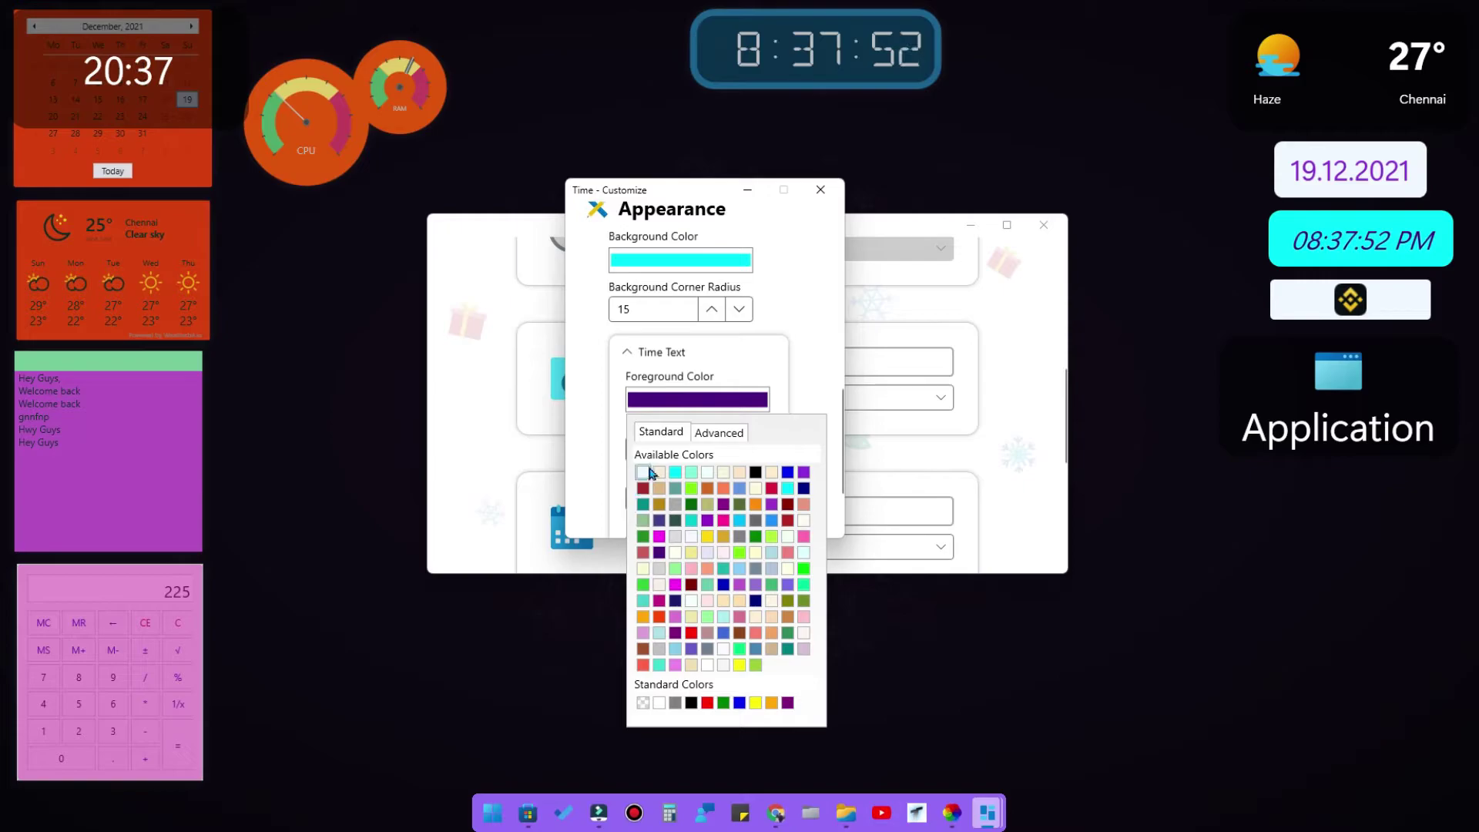
left_click(701, 471)
left_click(728, 449)
left_click(756, 450)
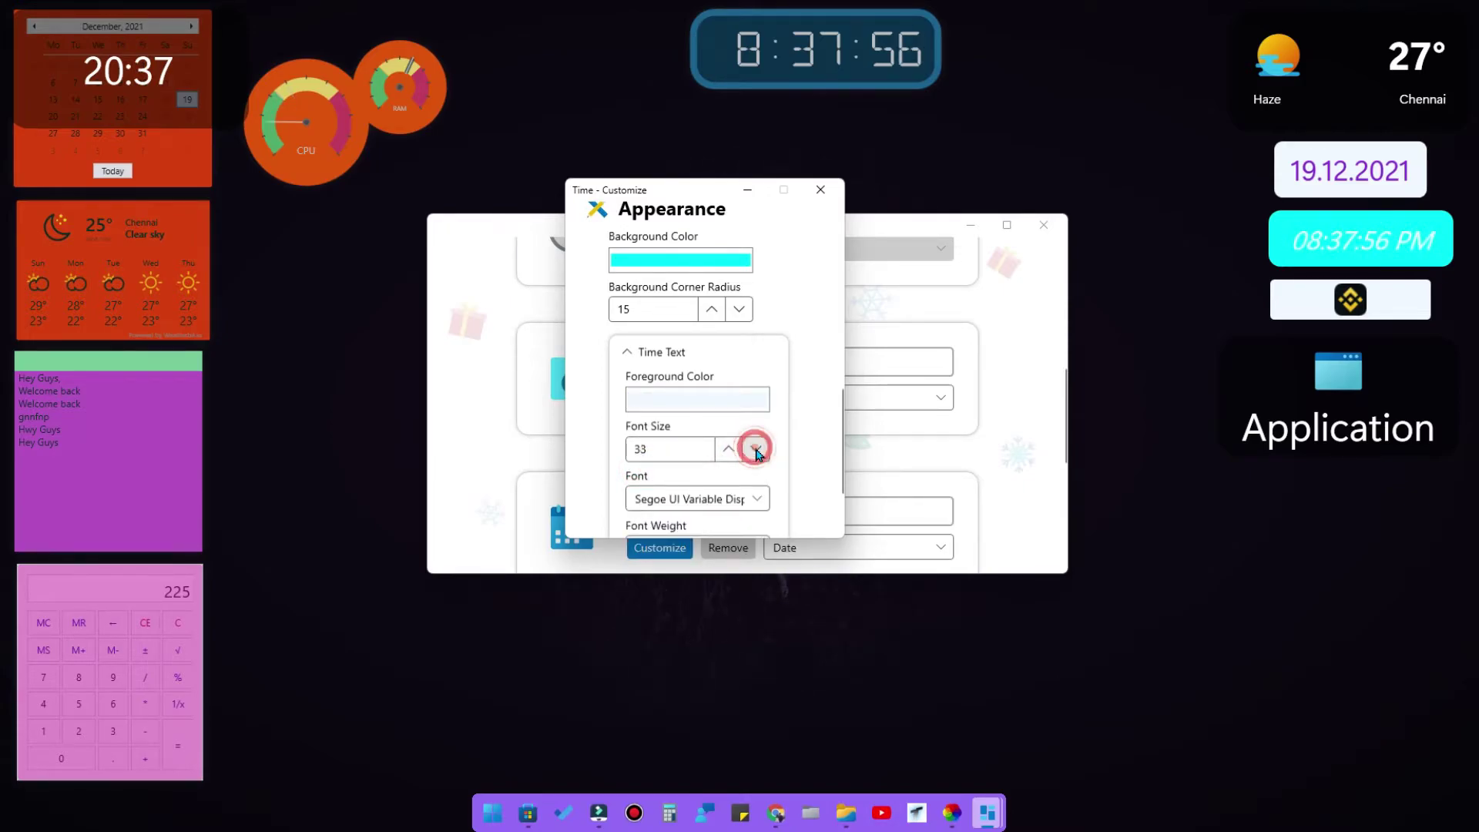
- Review the Time widget's font, weight and style options, and close its customization settings and the BeWidgets window
scroll(716, 454, "down", 1)
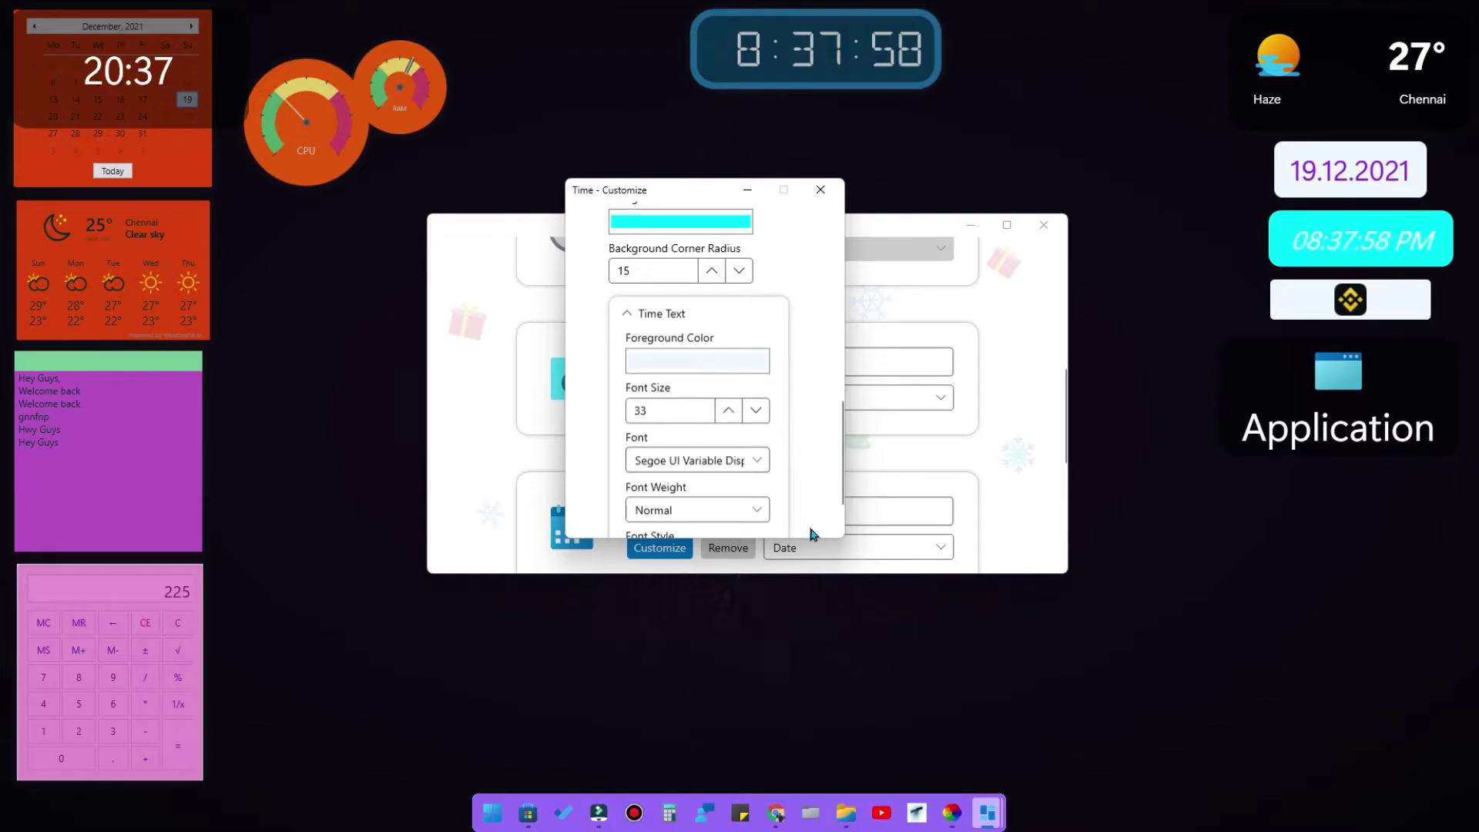
scroll(594, 420, "down", 2)
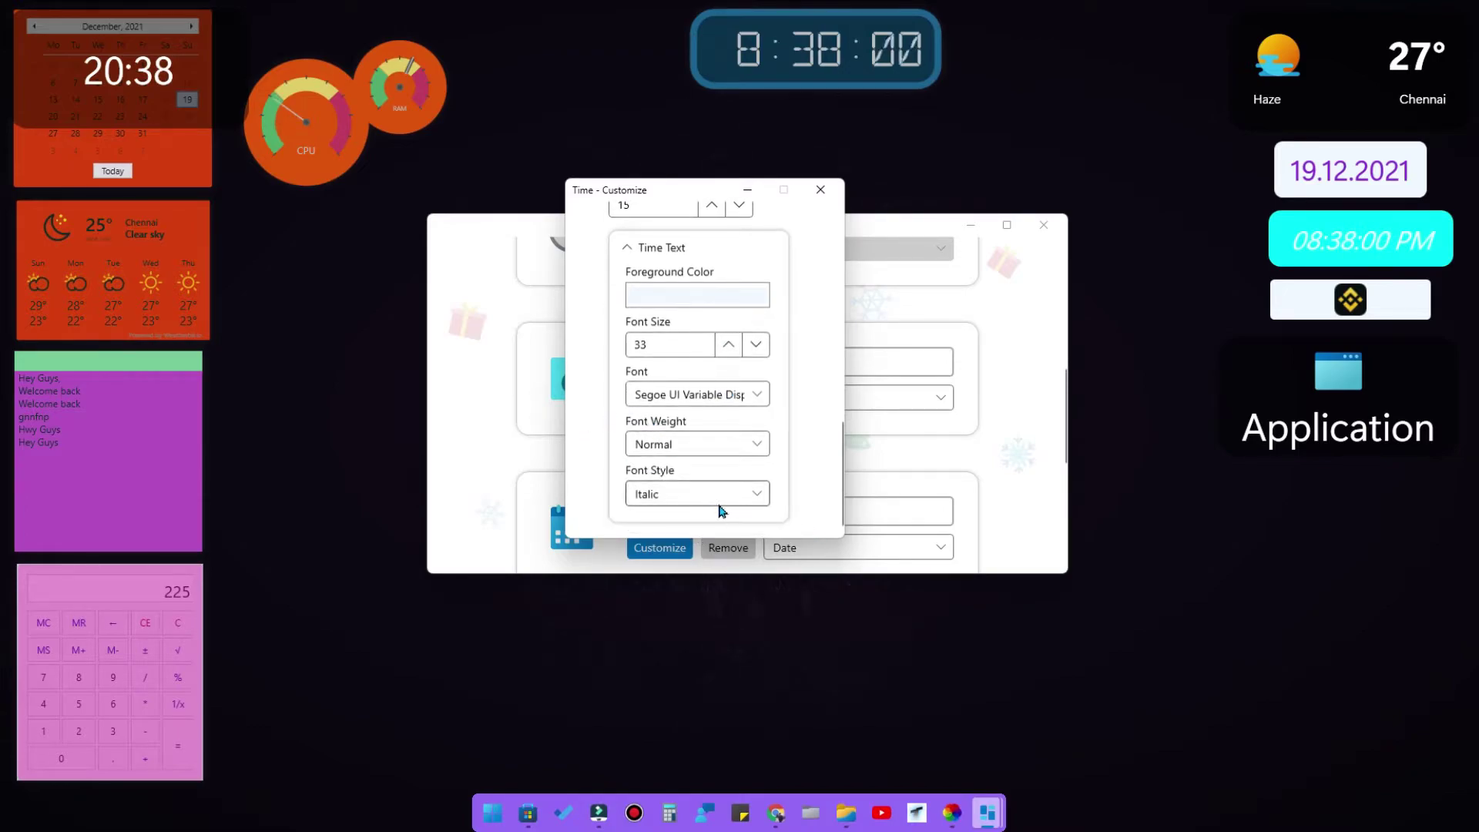
scroll(716, 500, "up", 4)
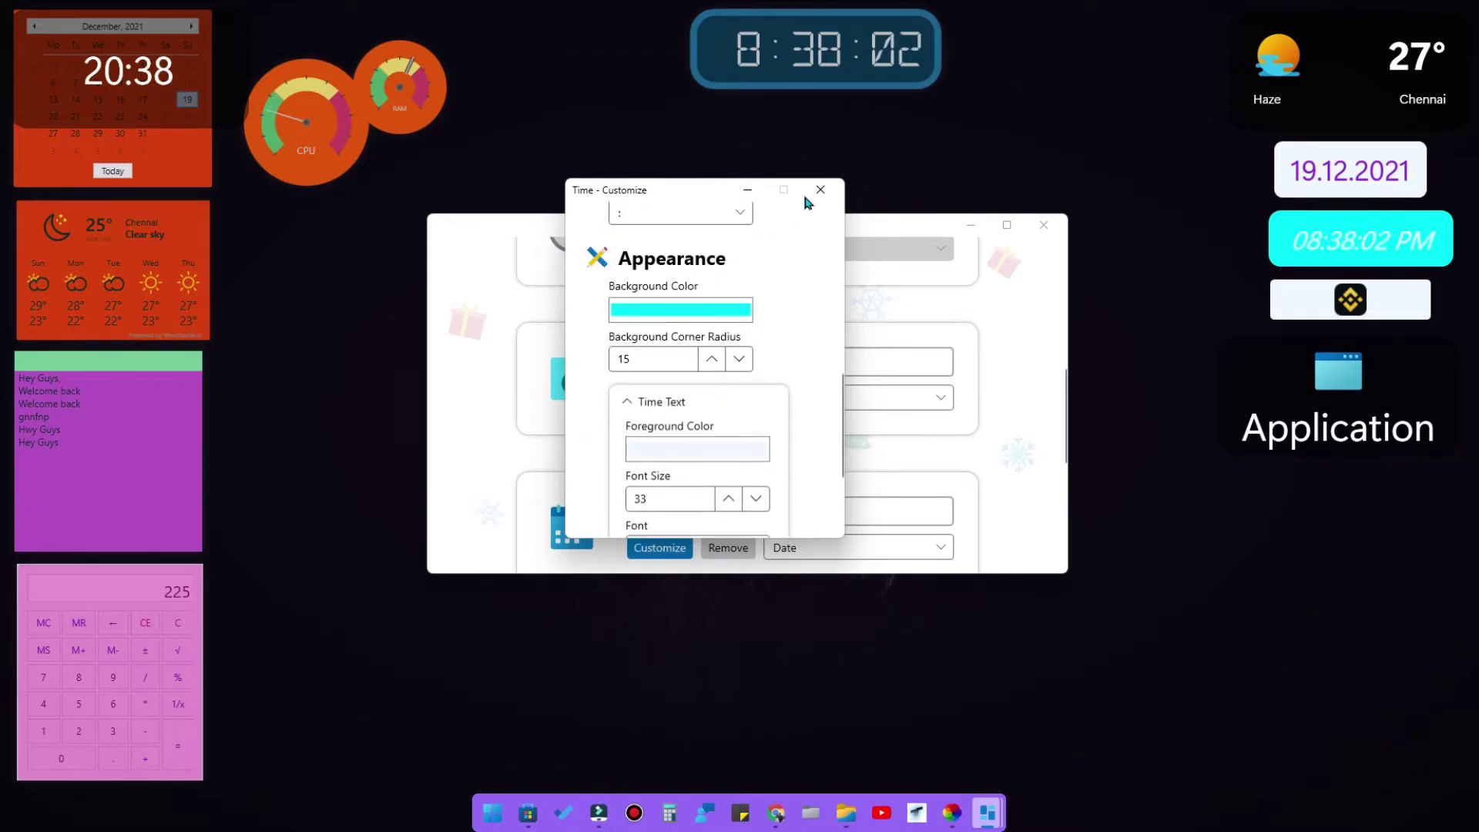
left_click(826, 186)
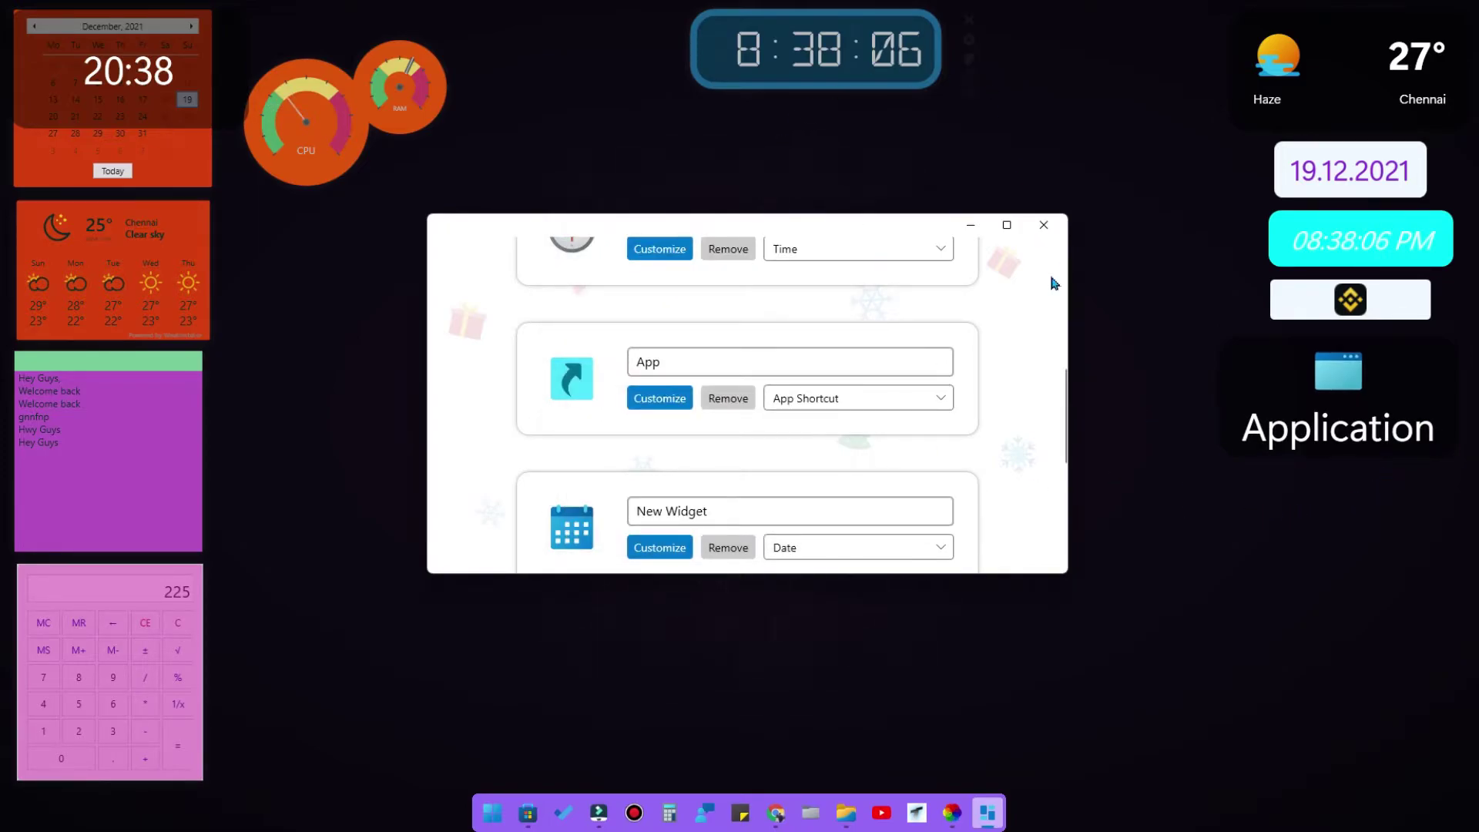
left_click(1043, 225)
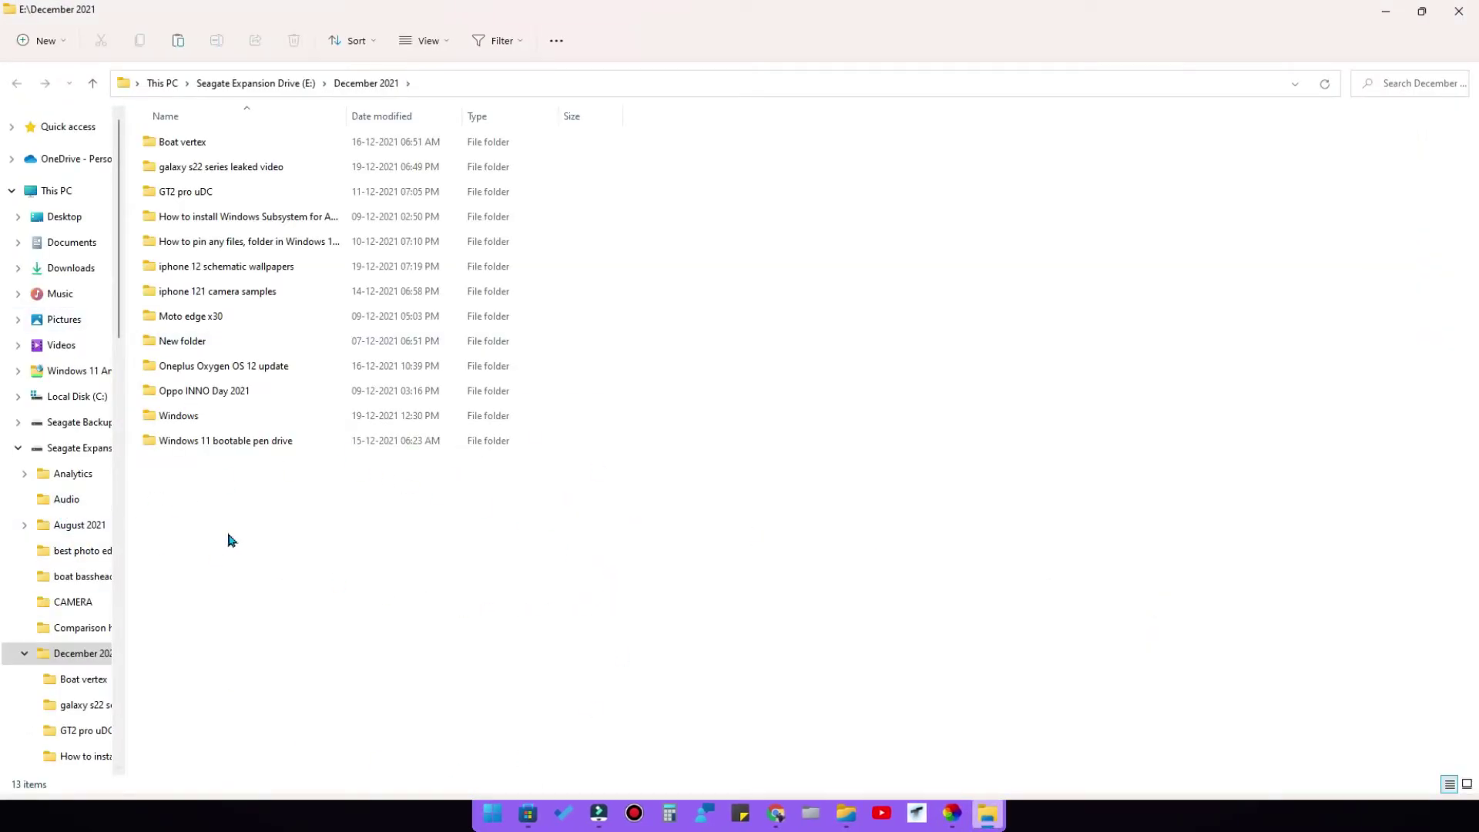
- Minimise the File Explorer window and switch to the Files app
left_click(1387, 14)
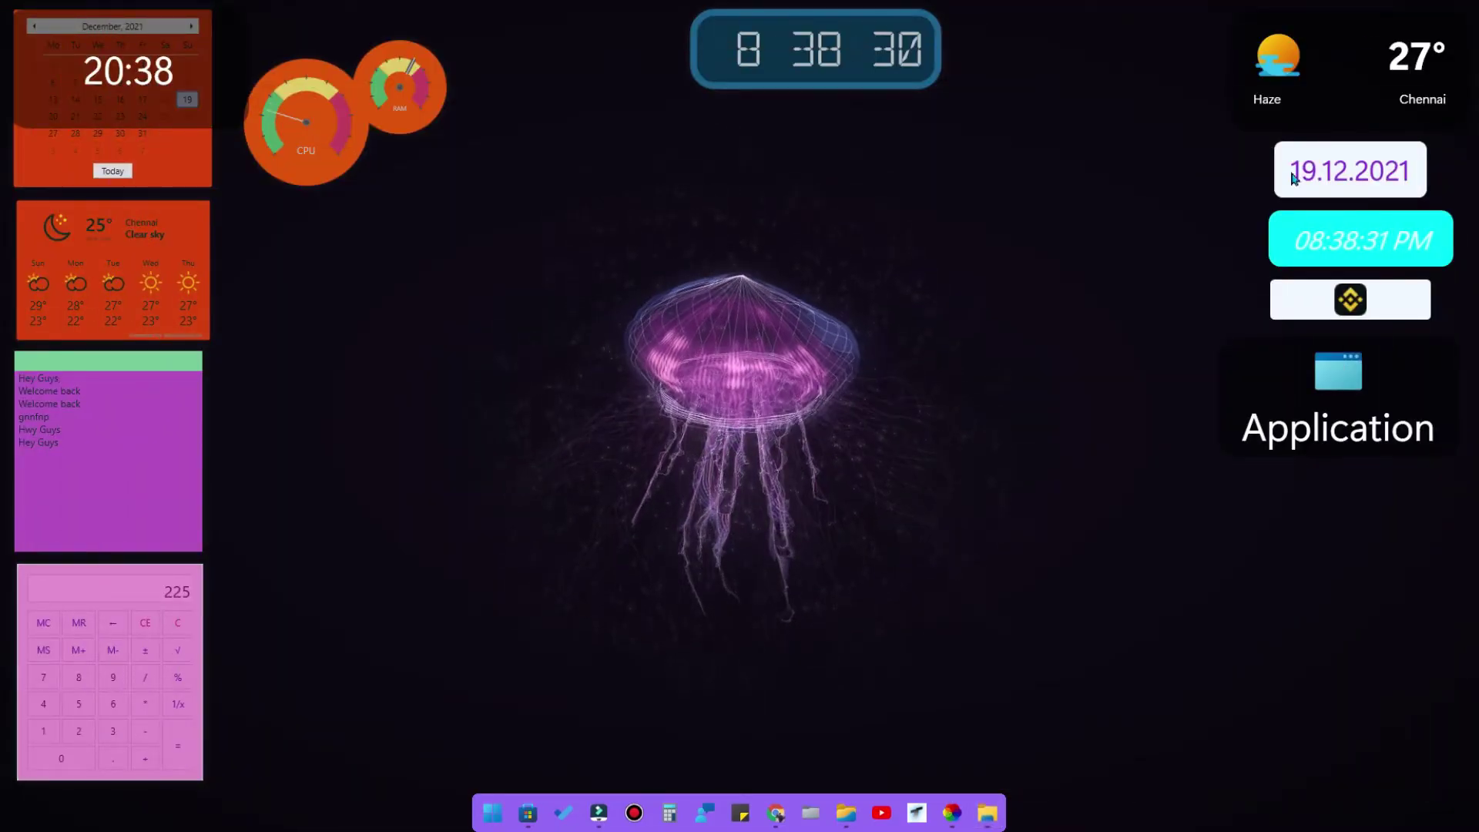
left_click(846, 818)
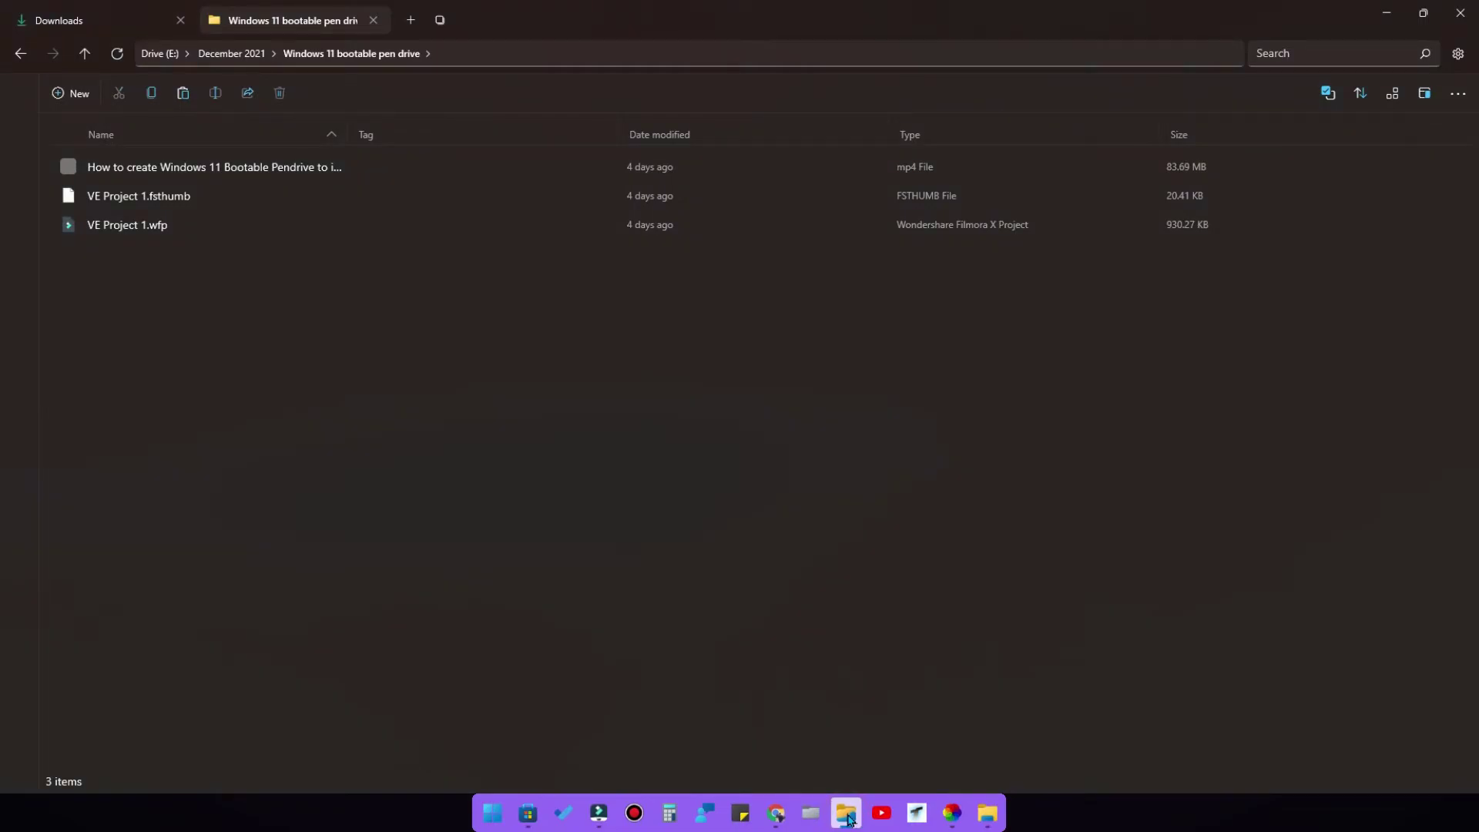
- Search Microsoft Store for "files", view the Files - File Manager for Windows page, and return to the Files app
left_click(528, 817)
left_click(711, 17)
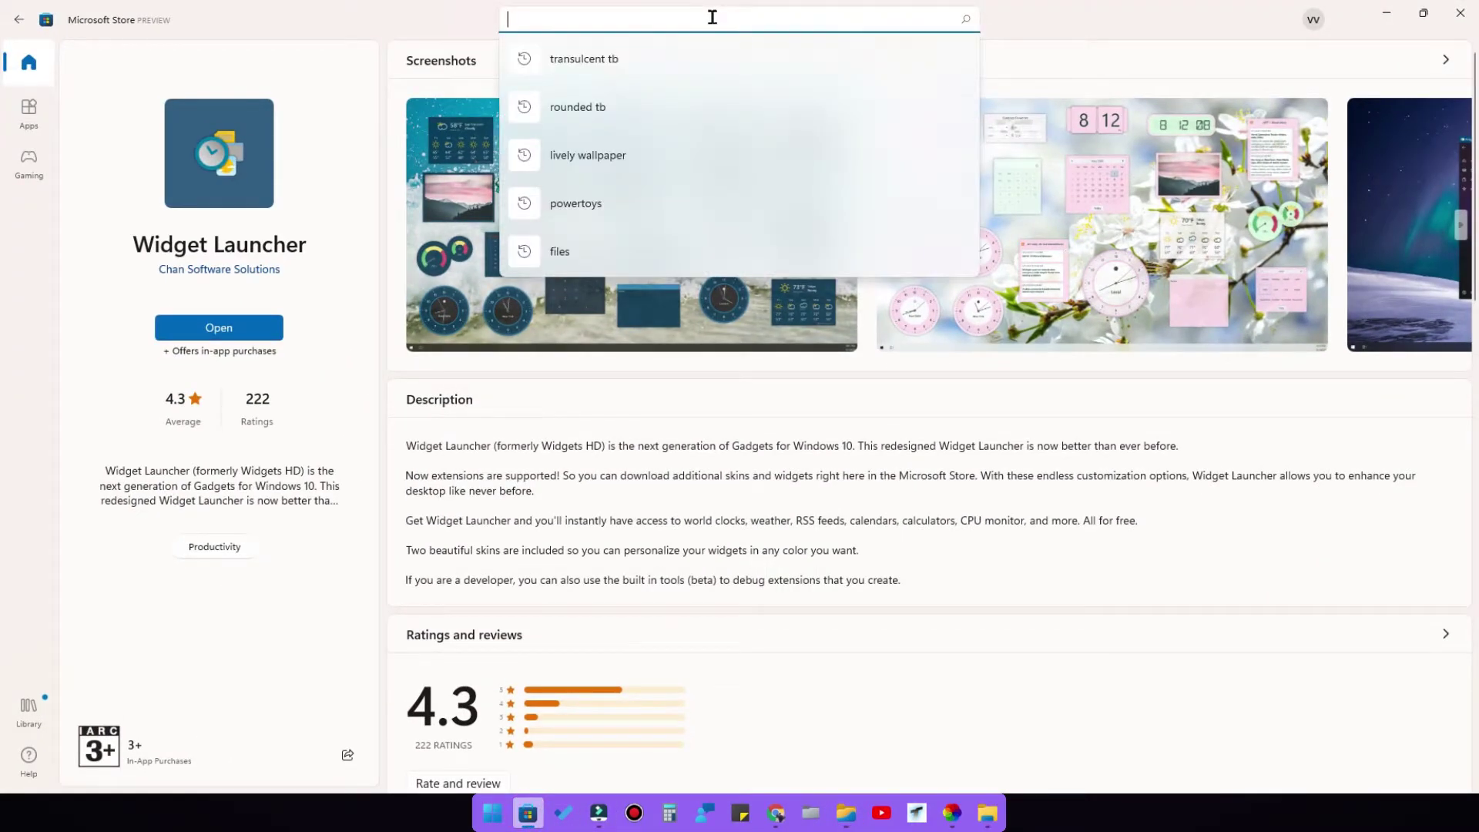
left_click(570, 254)
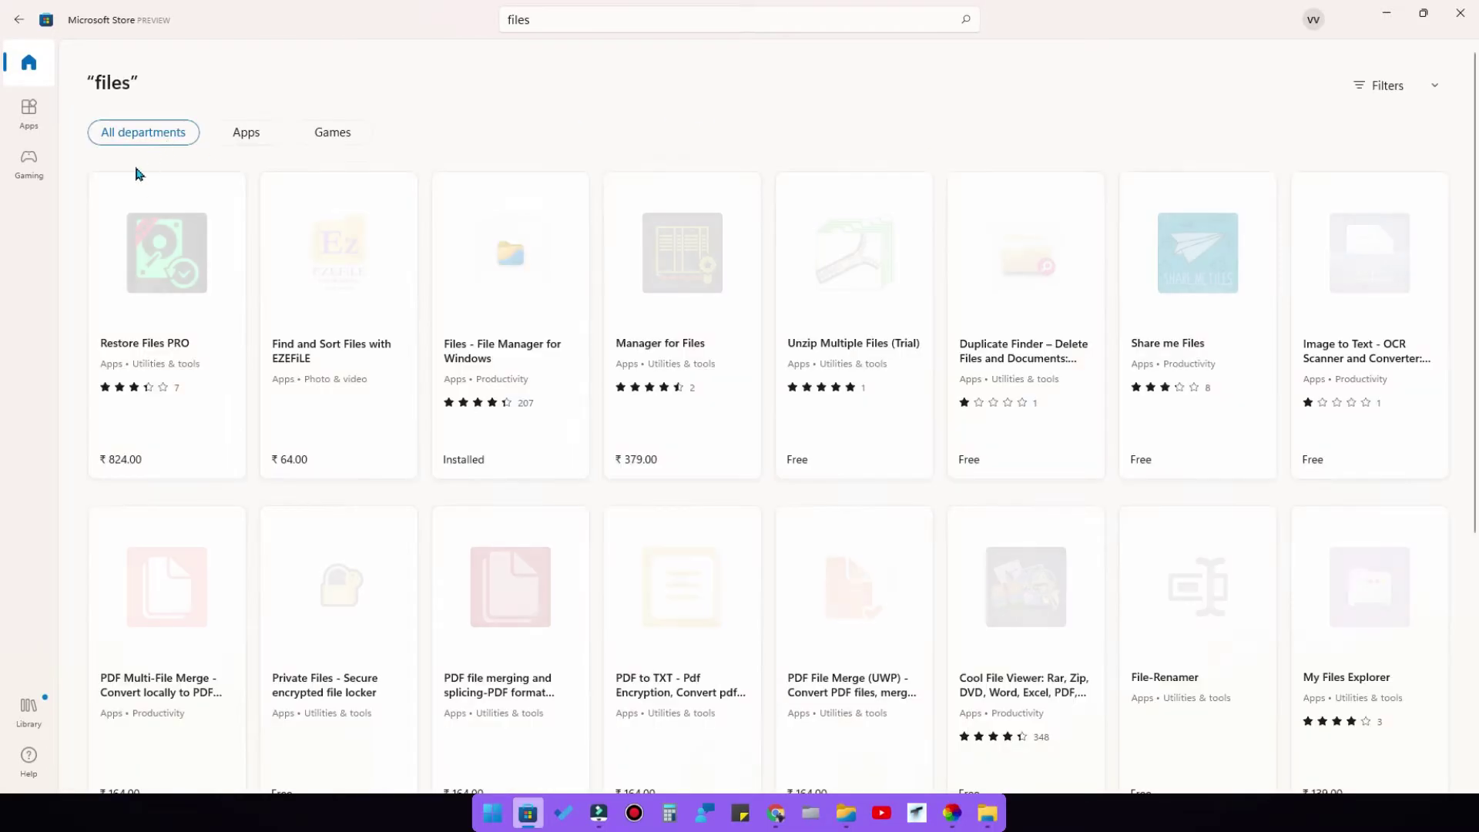
left_click(519, 340)
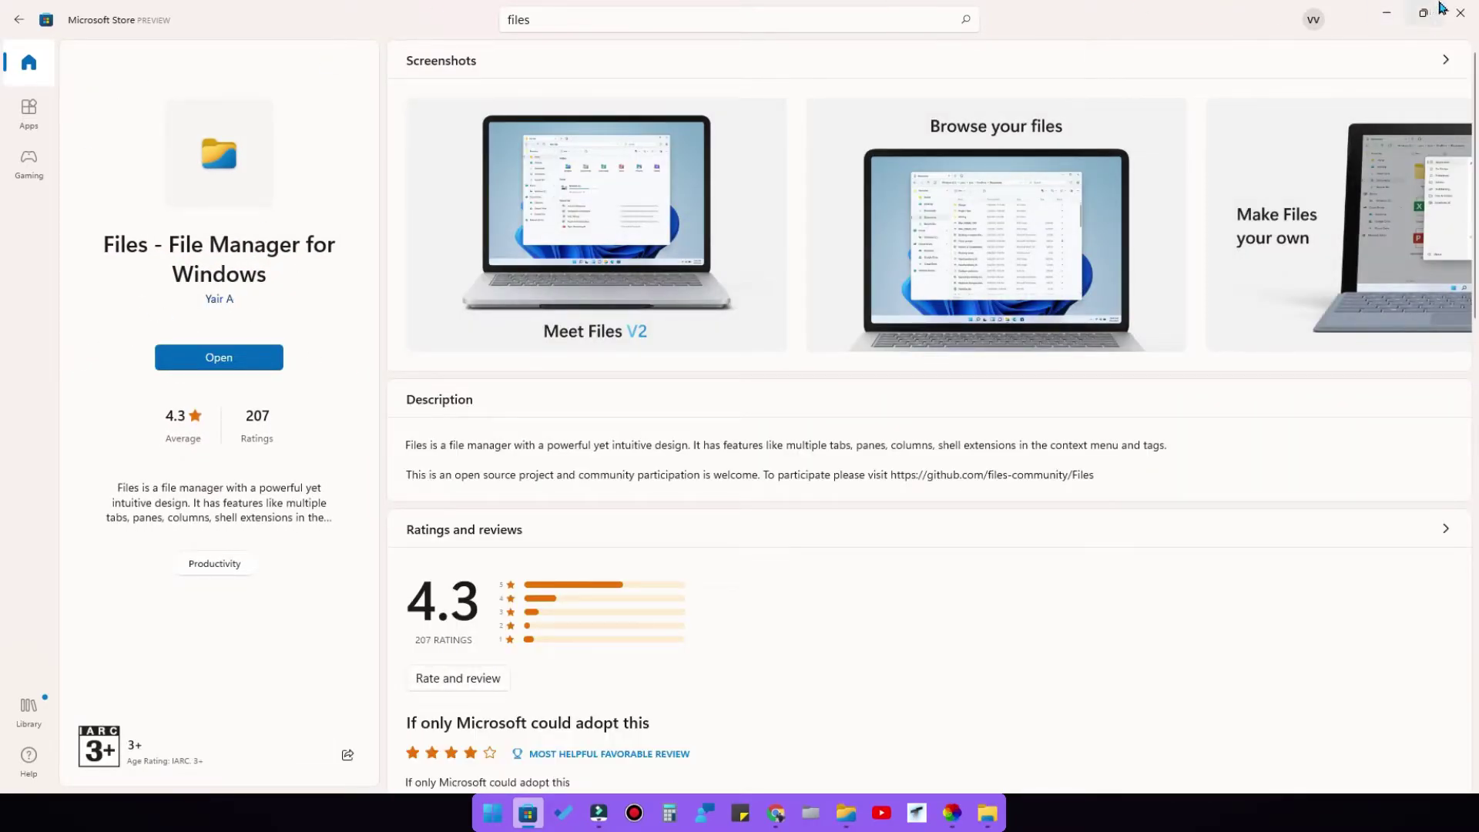
left_click(1392, 13)
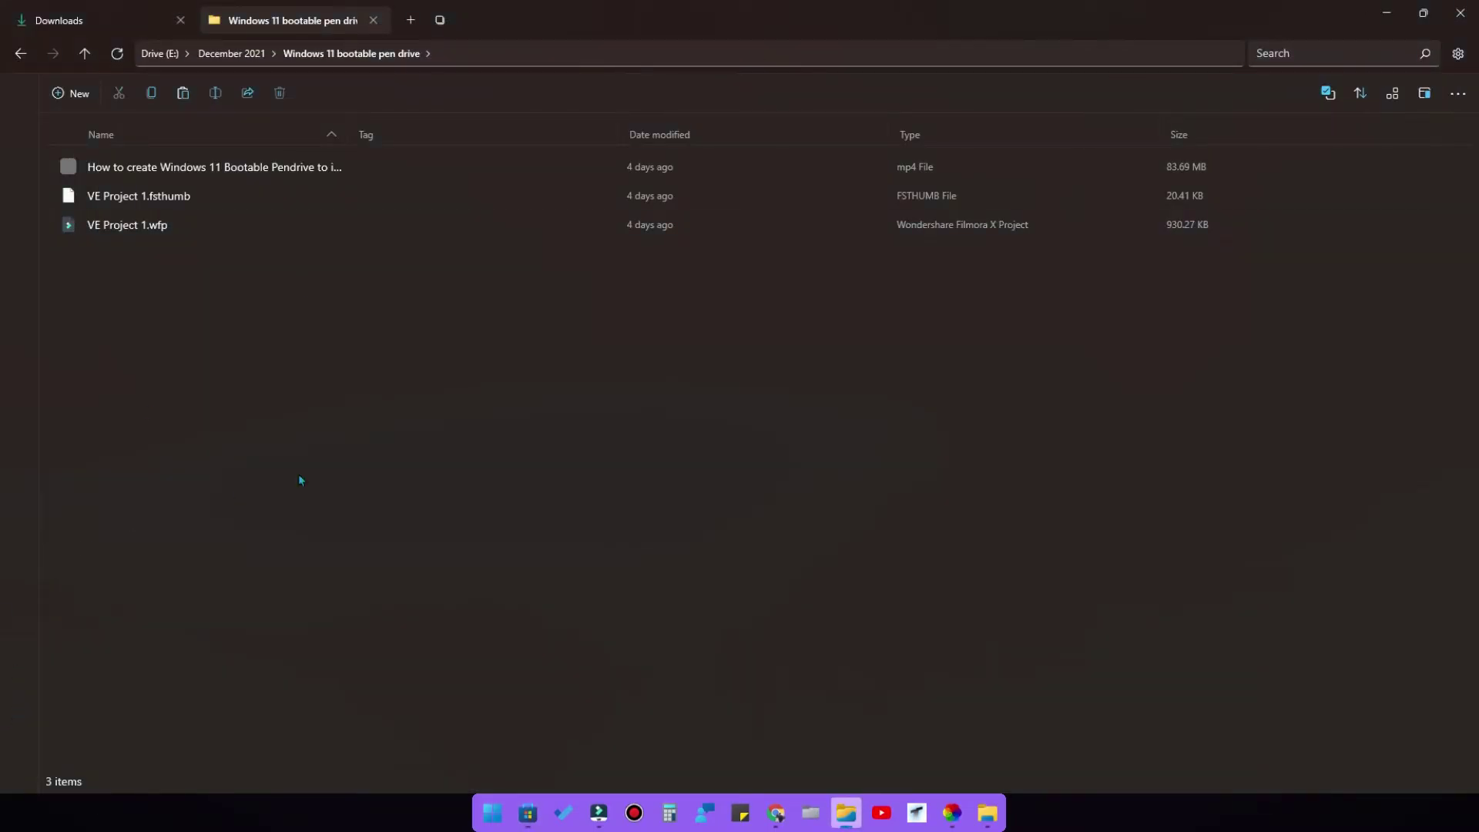
- Open two new tabs, splitting the second into two roughly equal panes that both show Seagate Backup Plus Drive (D:)
left_click(412, 20)
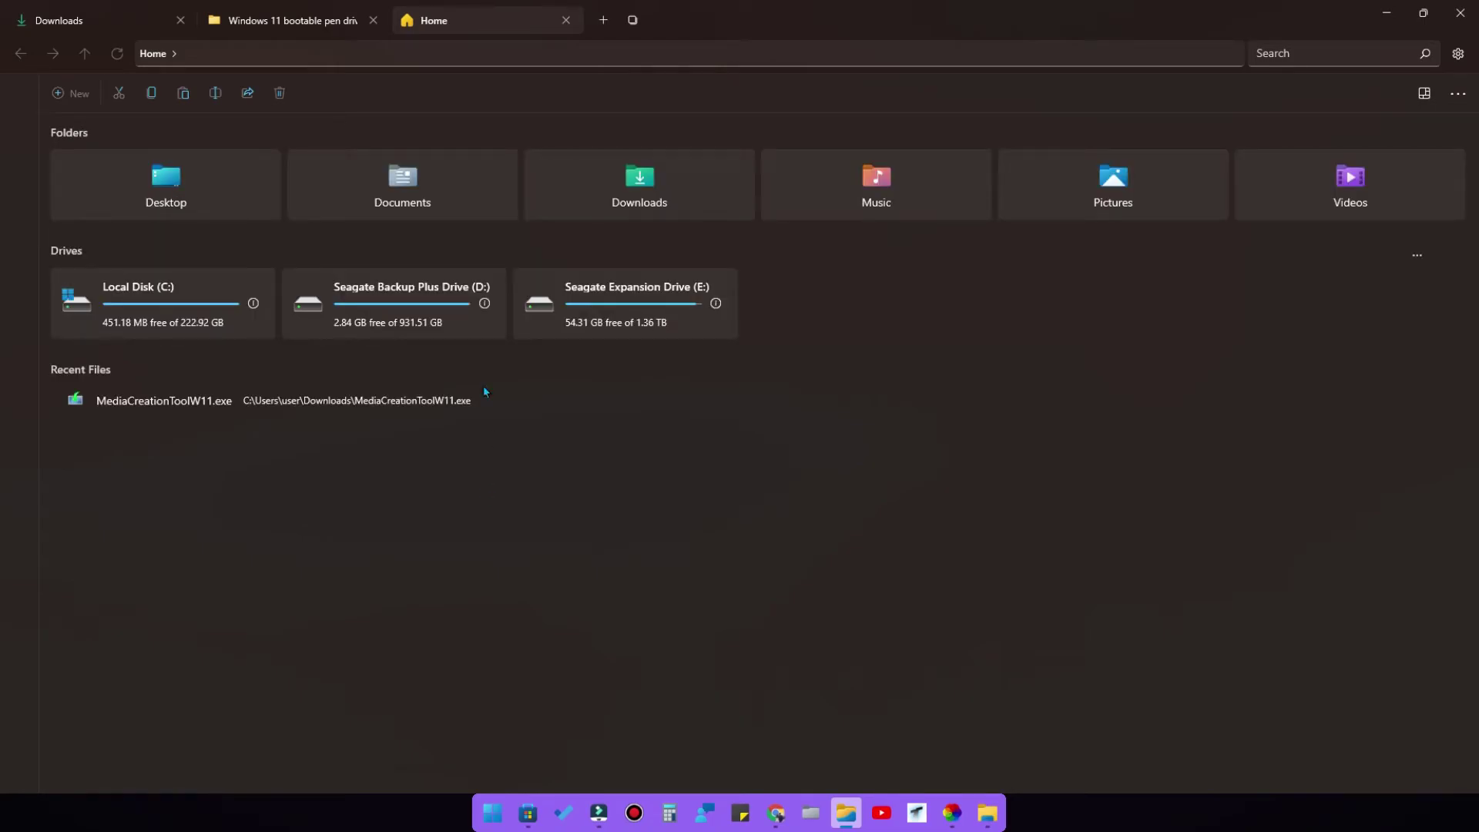
left_click(604, 20)
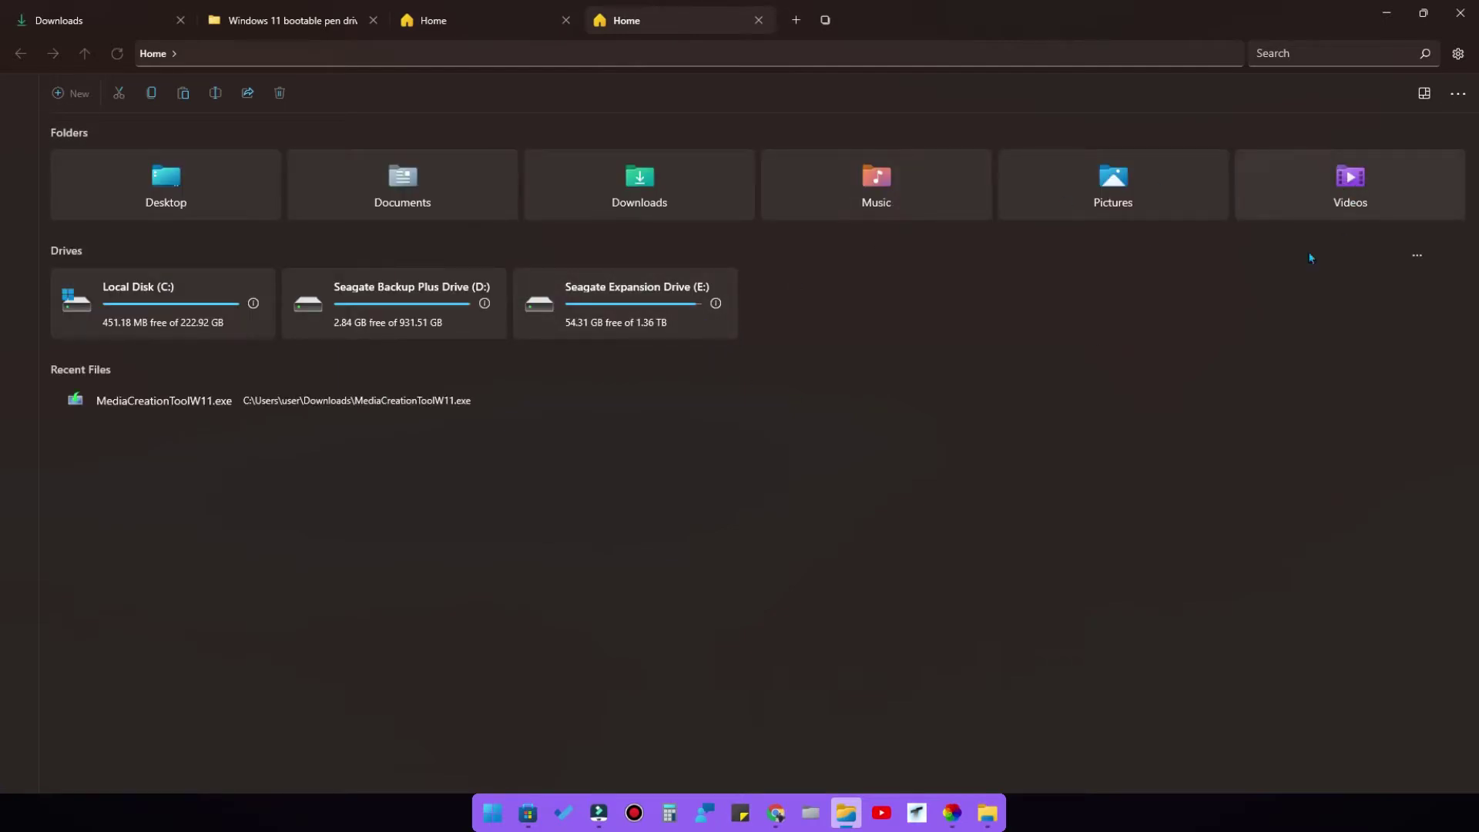
left_click(1458, 93)
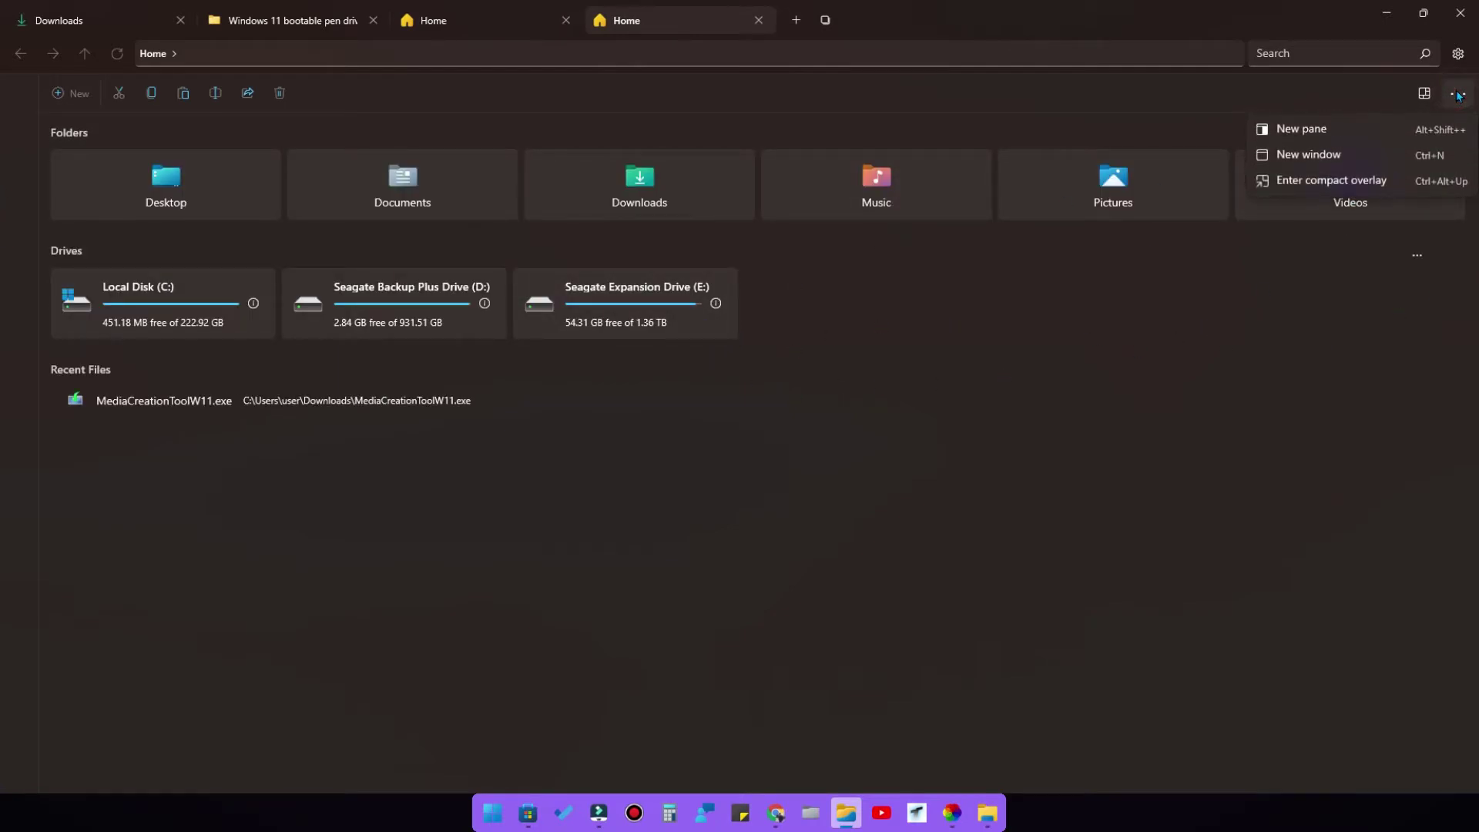
left_click(1317, 128)
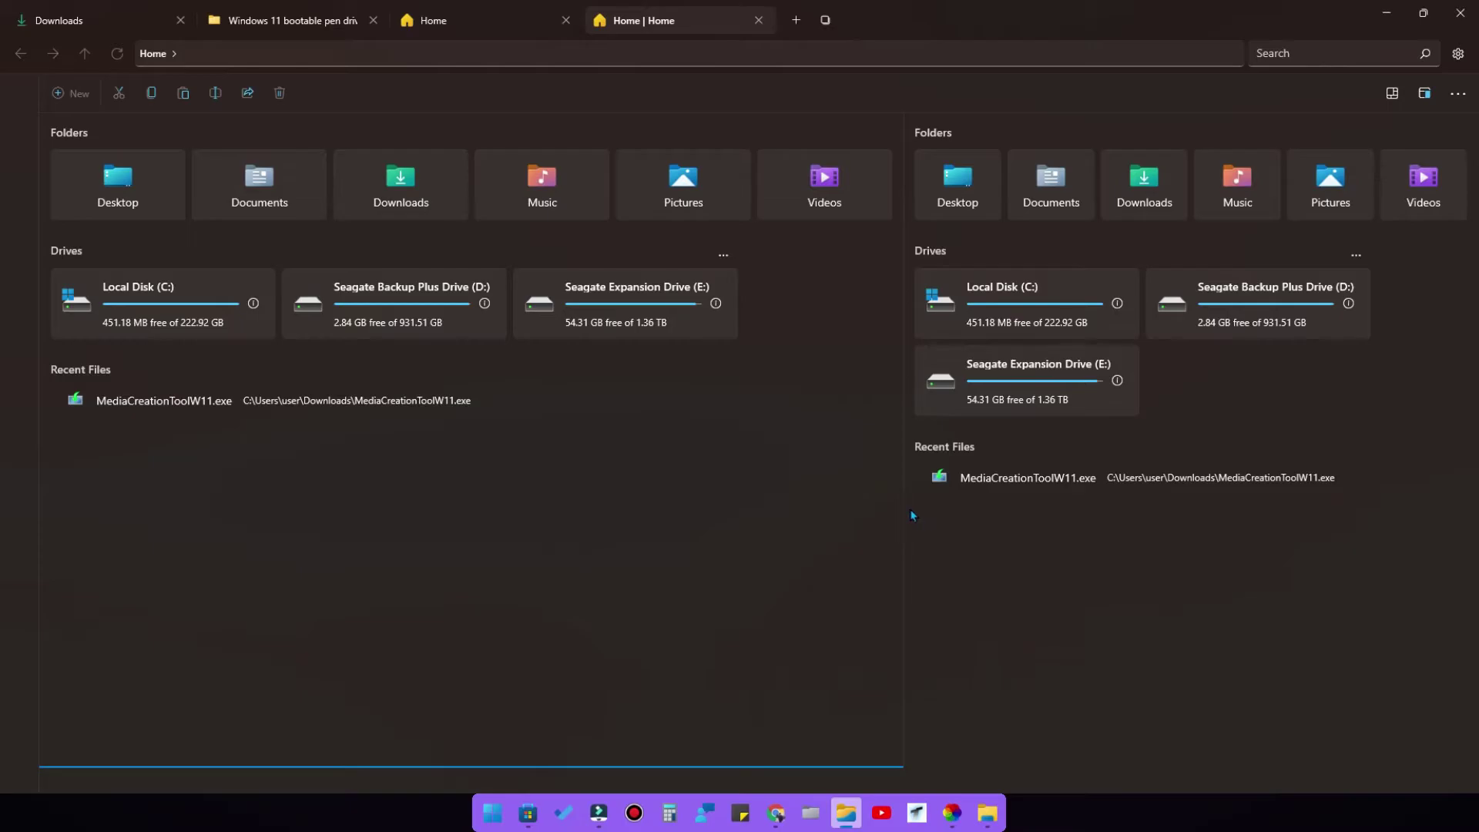
left_click_drag(905, 508, 682, 505)
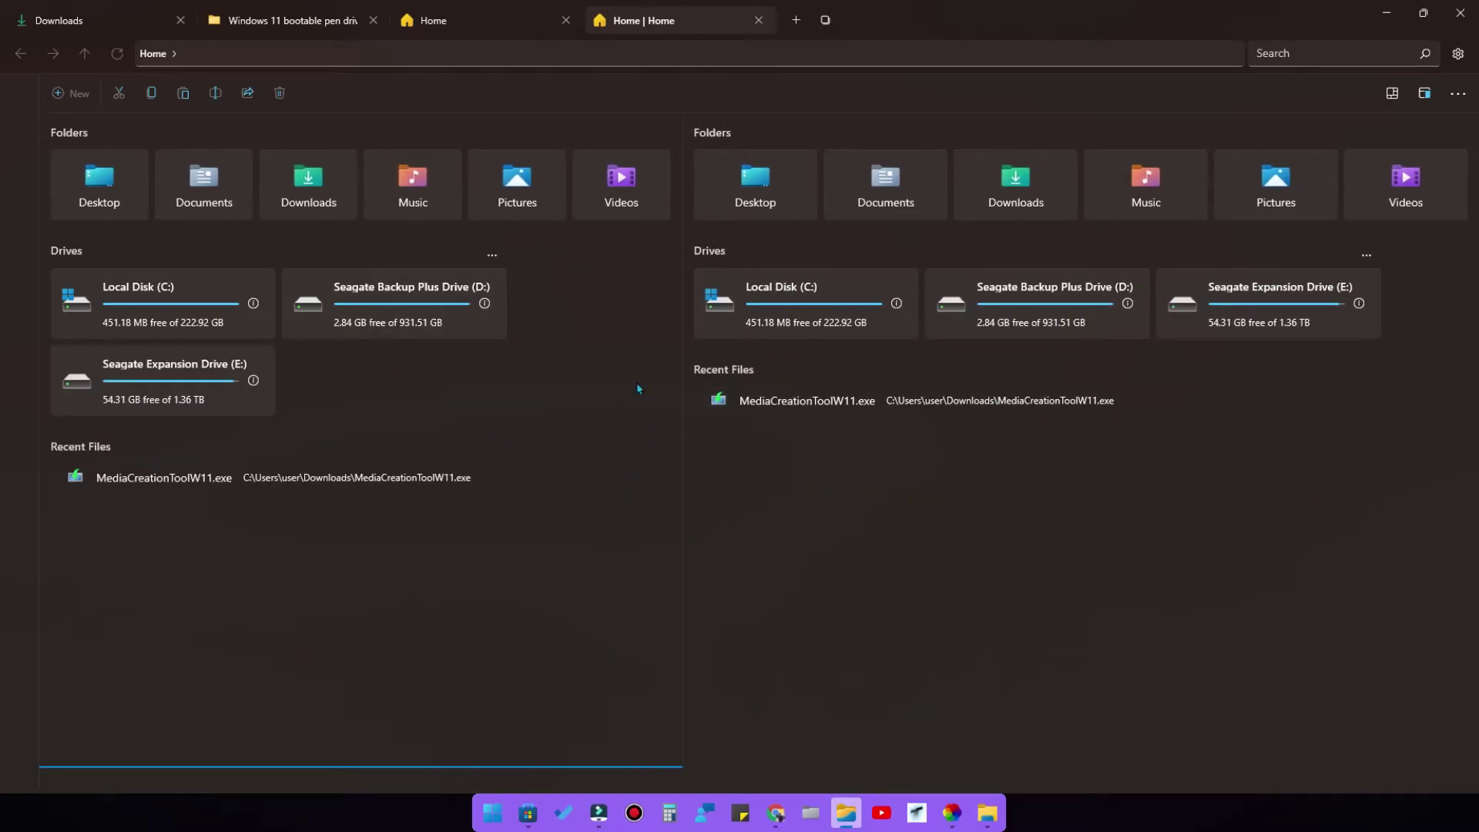
left_click(468, 321)
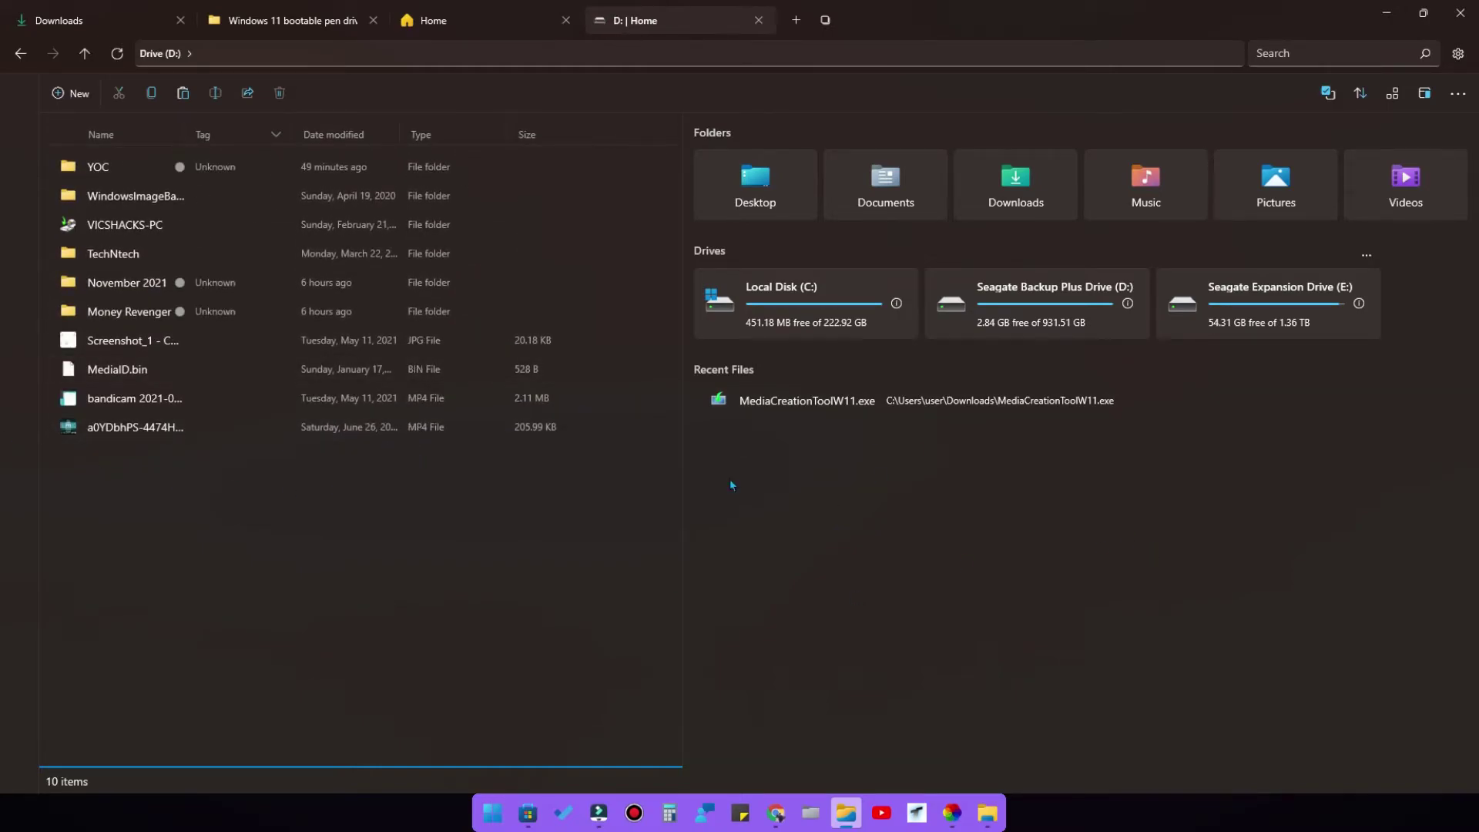
left_click(1098, 304)
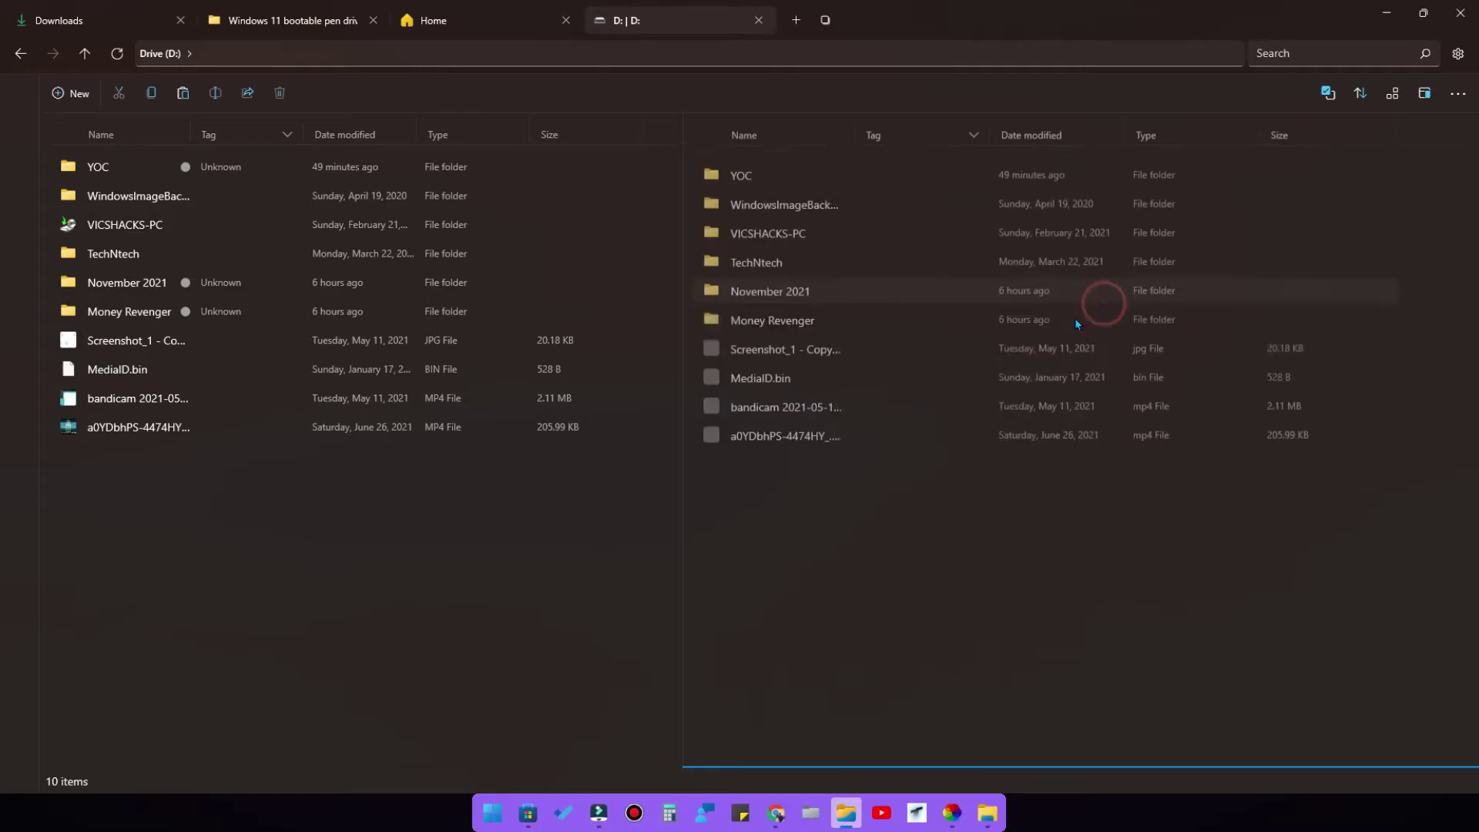
- Move a0YDbhPS-4474HY_.mp4 into the second pane and the bandicam video into the first, and check the ongoing tasks
left_click_drag(139, 427, 881, 585)
left_click(662, 472)
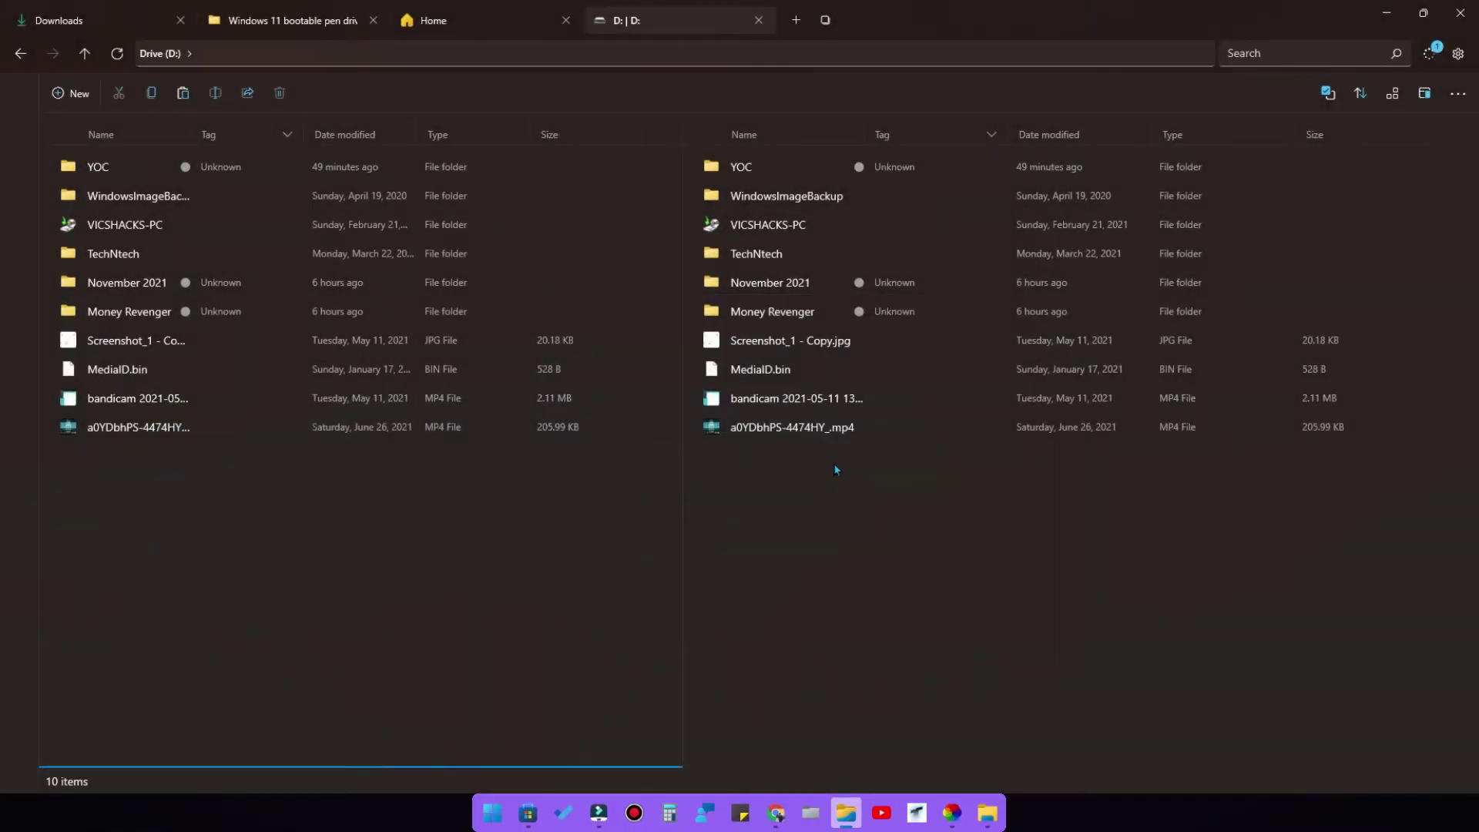
left_click_drag(801, 403, 175, 502)
left_click(689, 462)
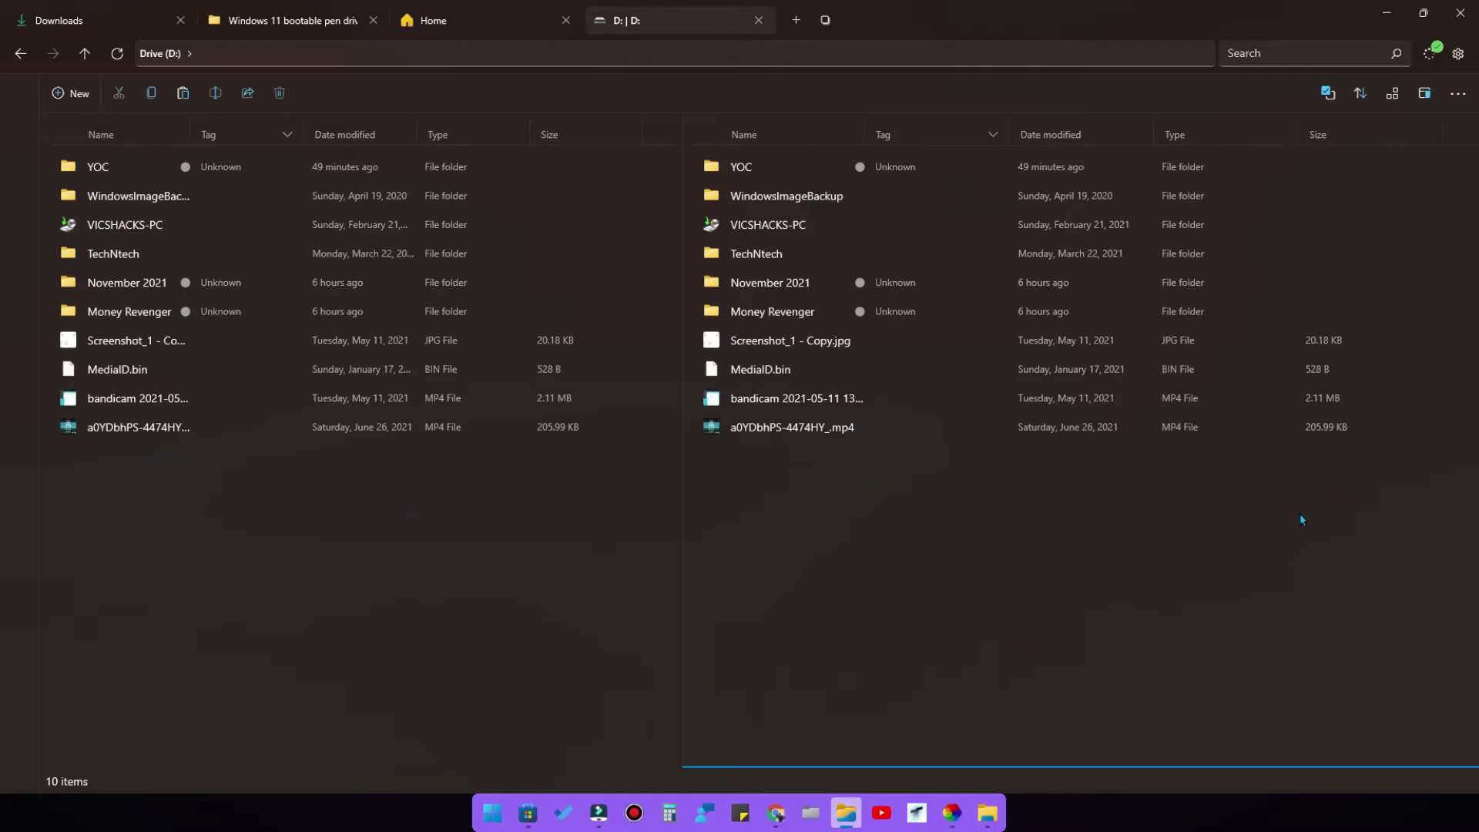
left_click(1436, 53)
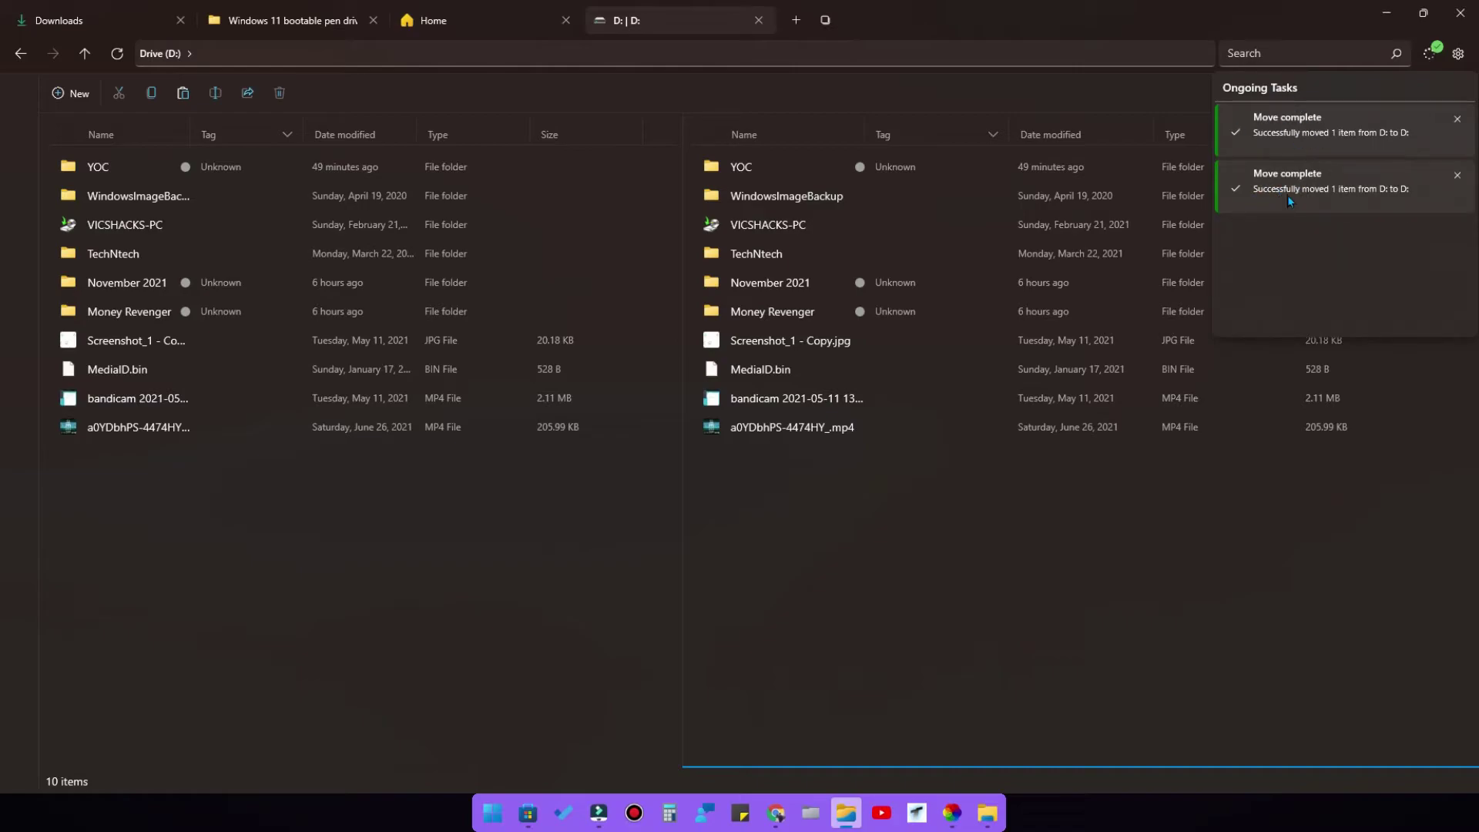
left_click(1434, 55)
- Open another Home tab, switch to File Explorer for comparison, and return to Files to view the bootable pen drive and Home tabs
left_click(797, 20)
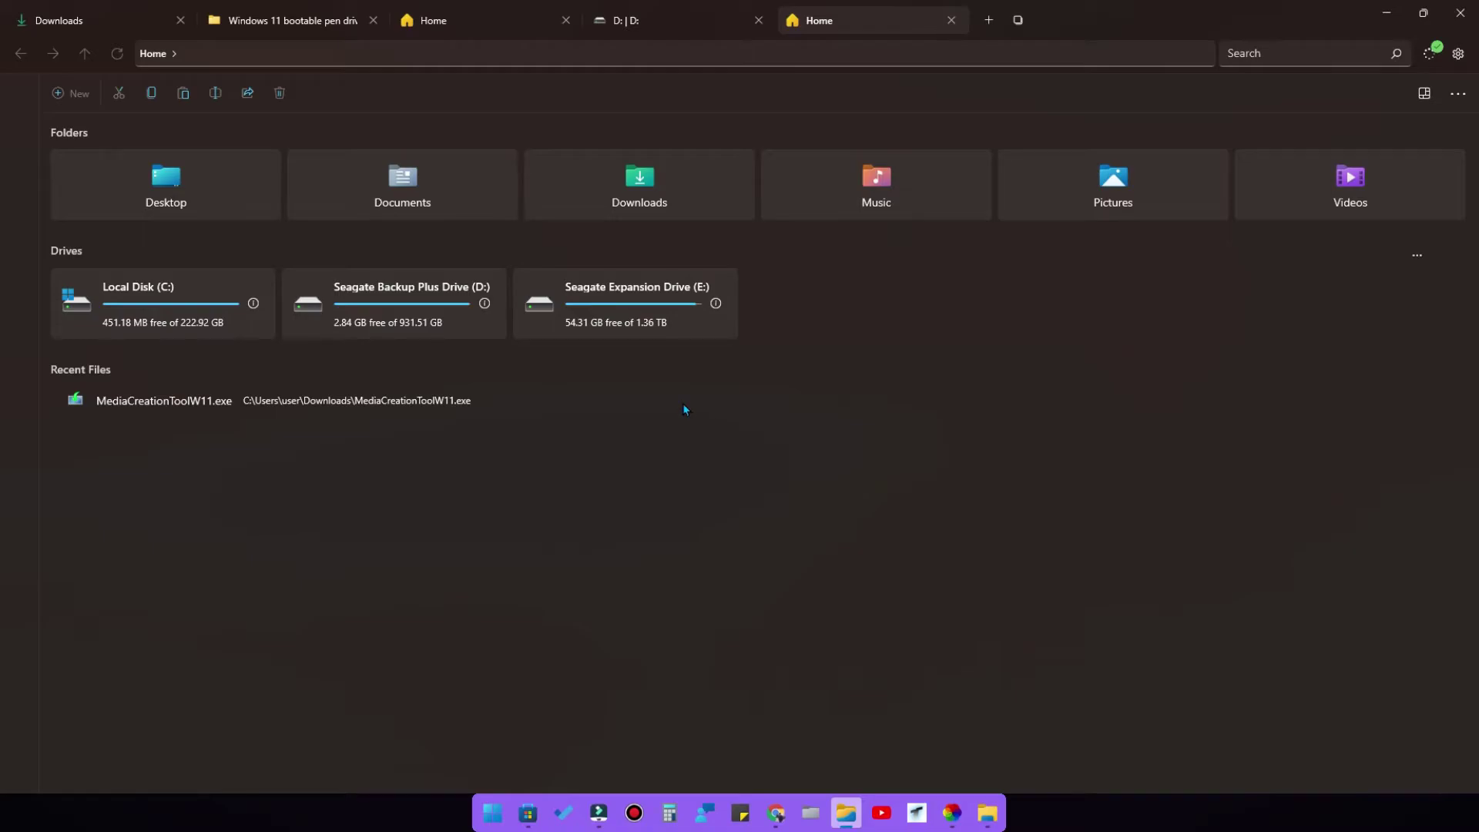
left_click(988, 814)
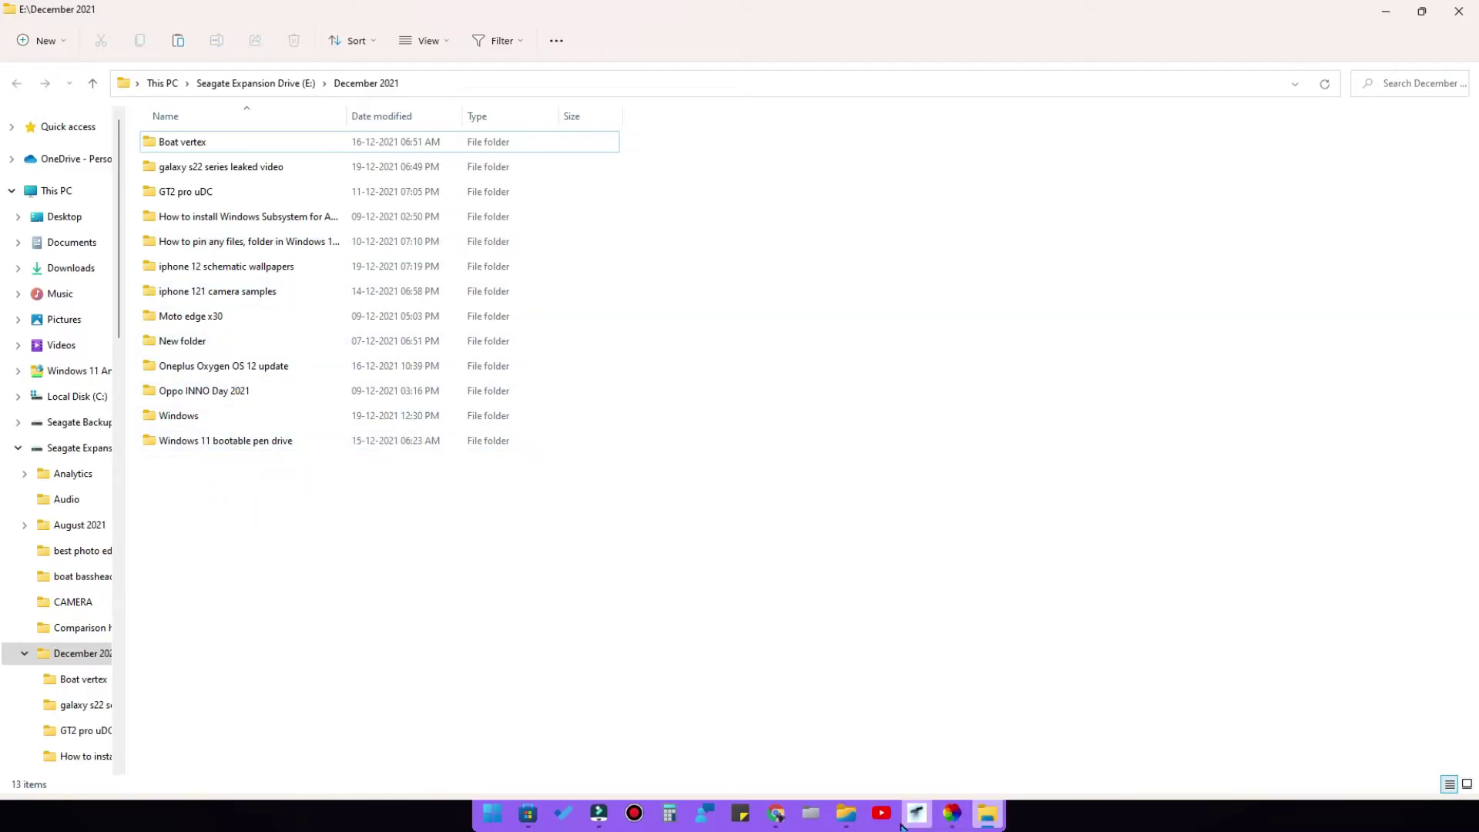
left_click(851, 825)
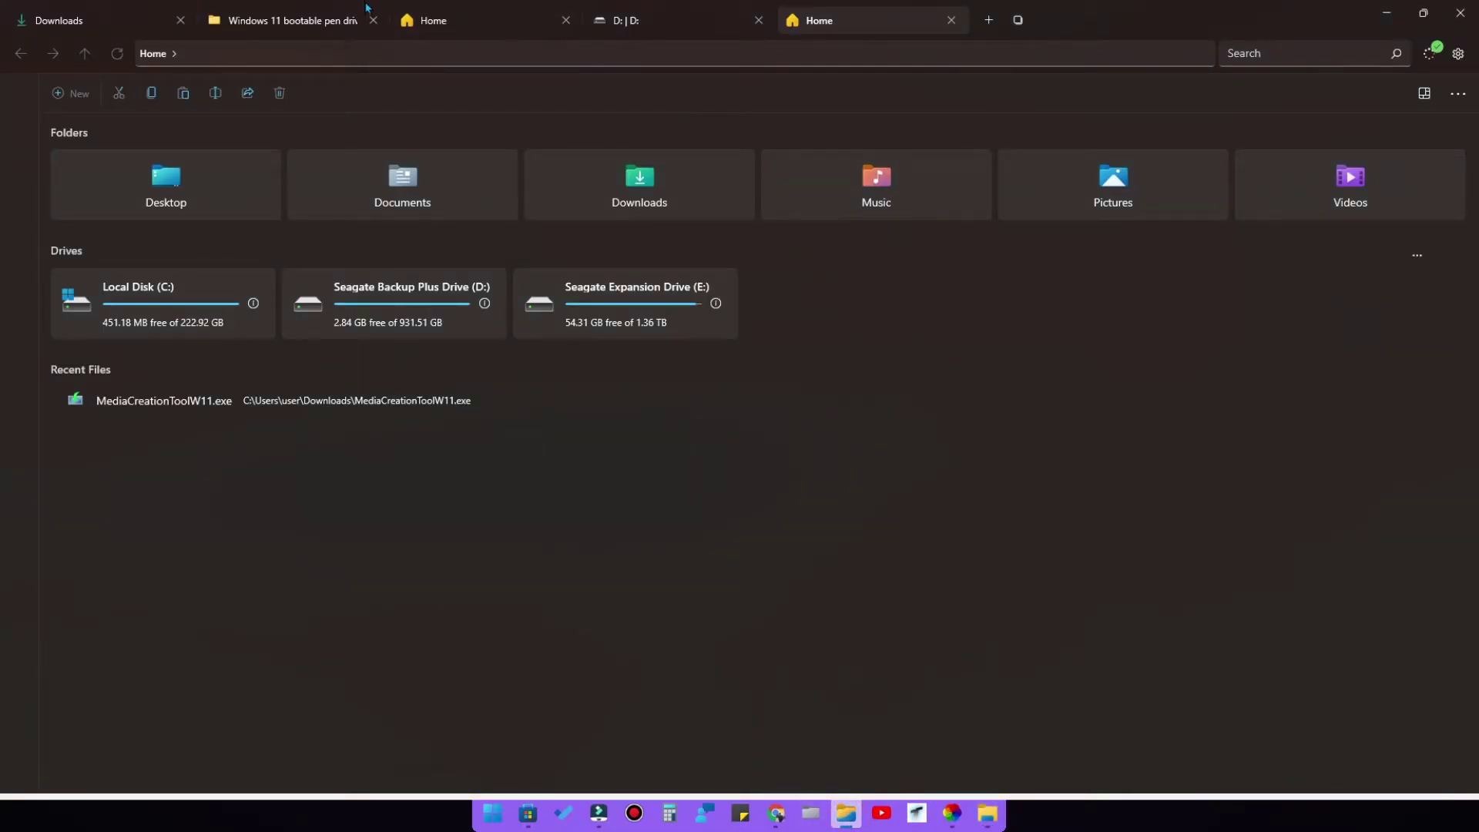
left_click(287, 7)
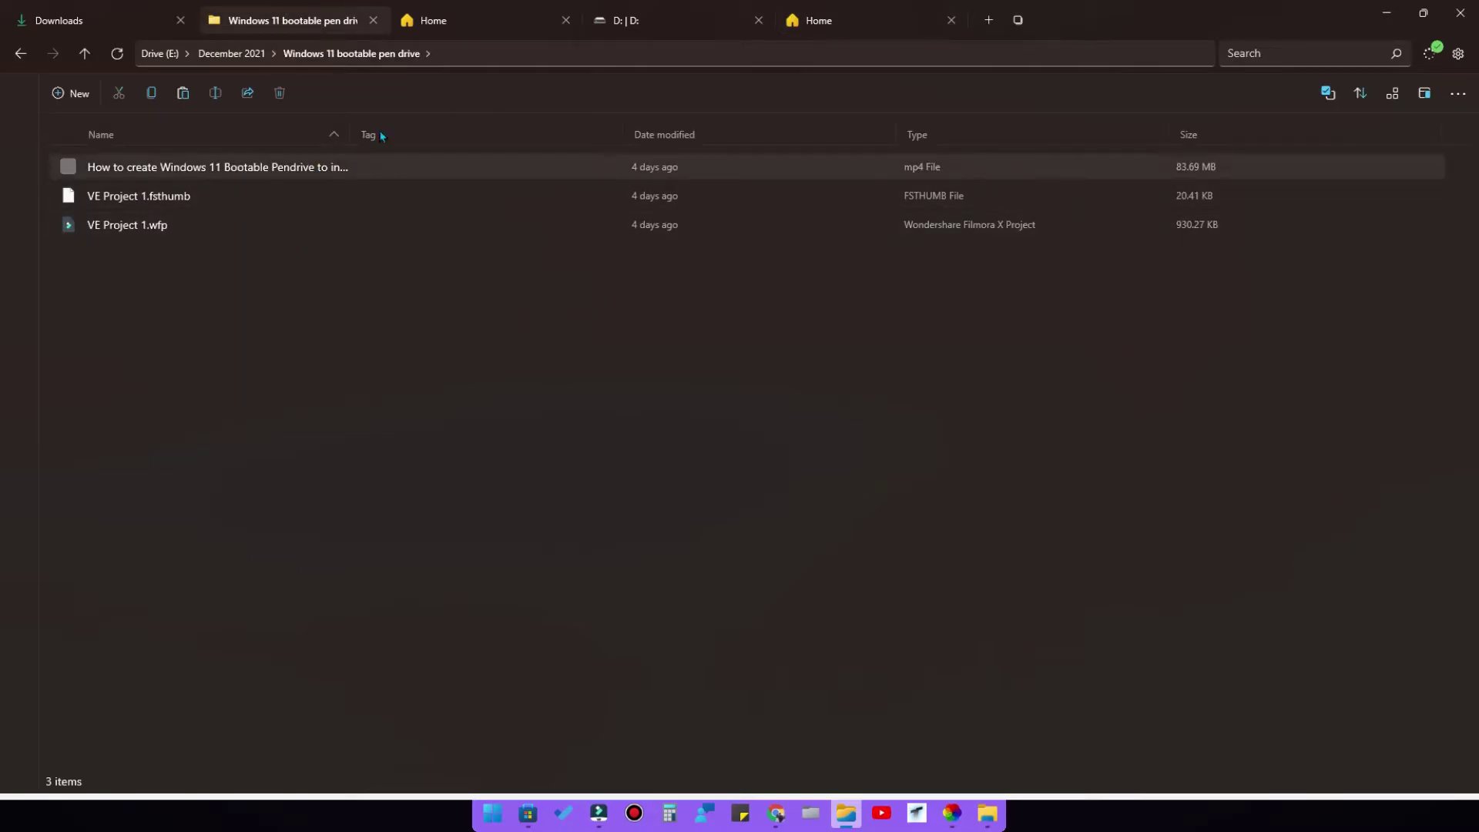
left_click(497, 13)
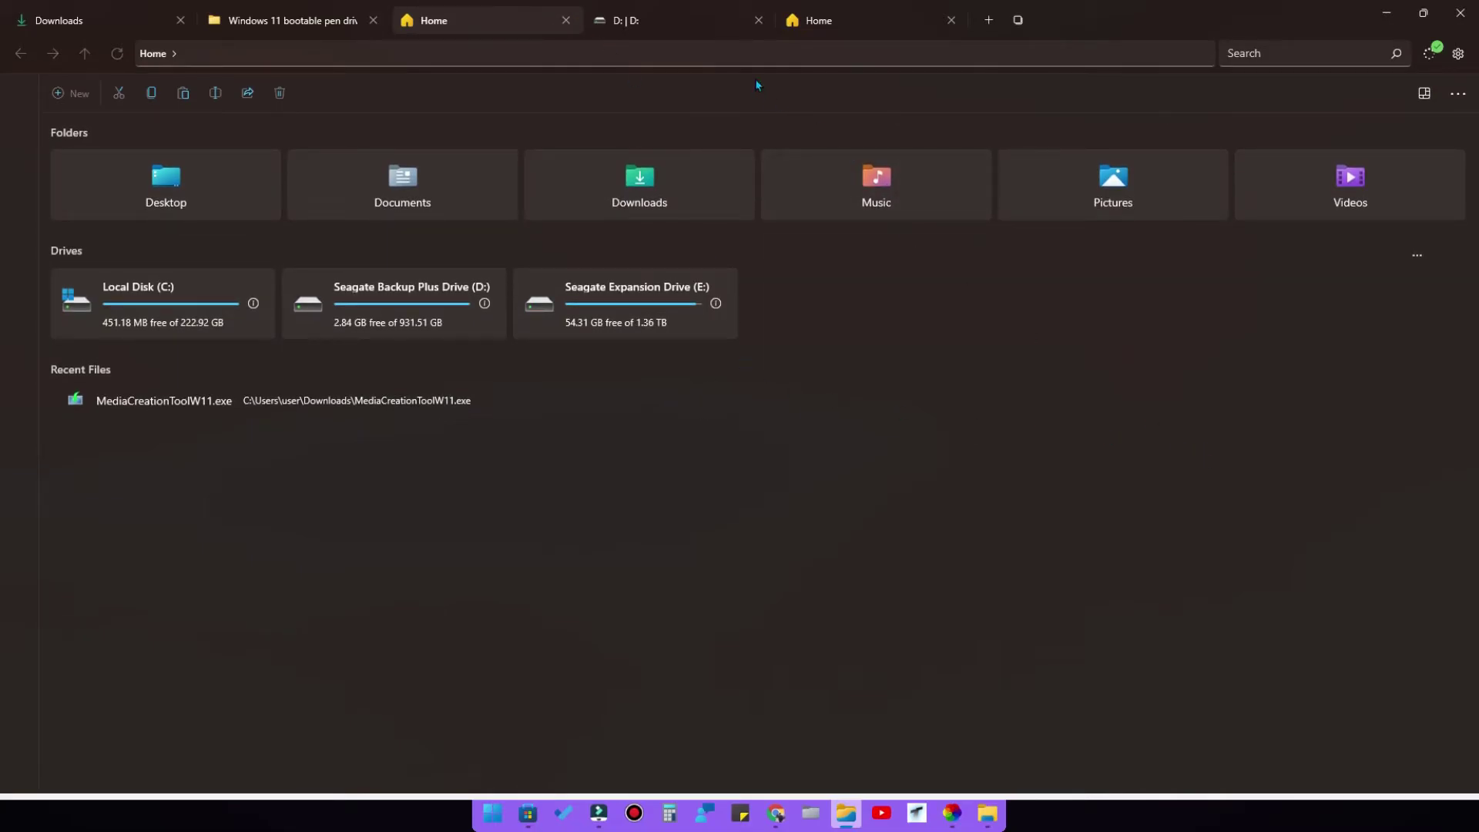
- Return to the dual-pane D: tab and close its second pane
left_click(691, 20)
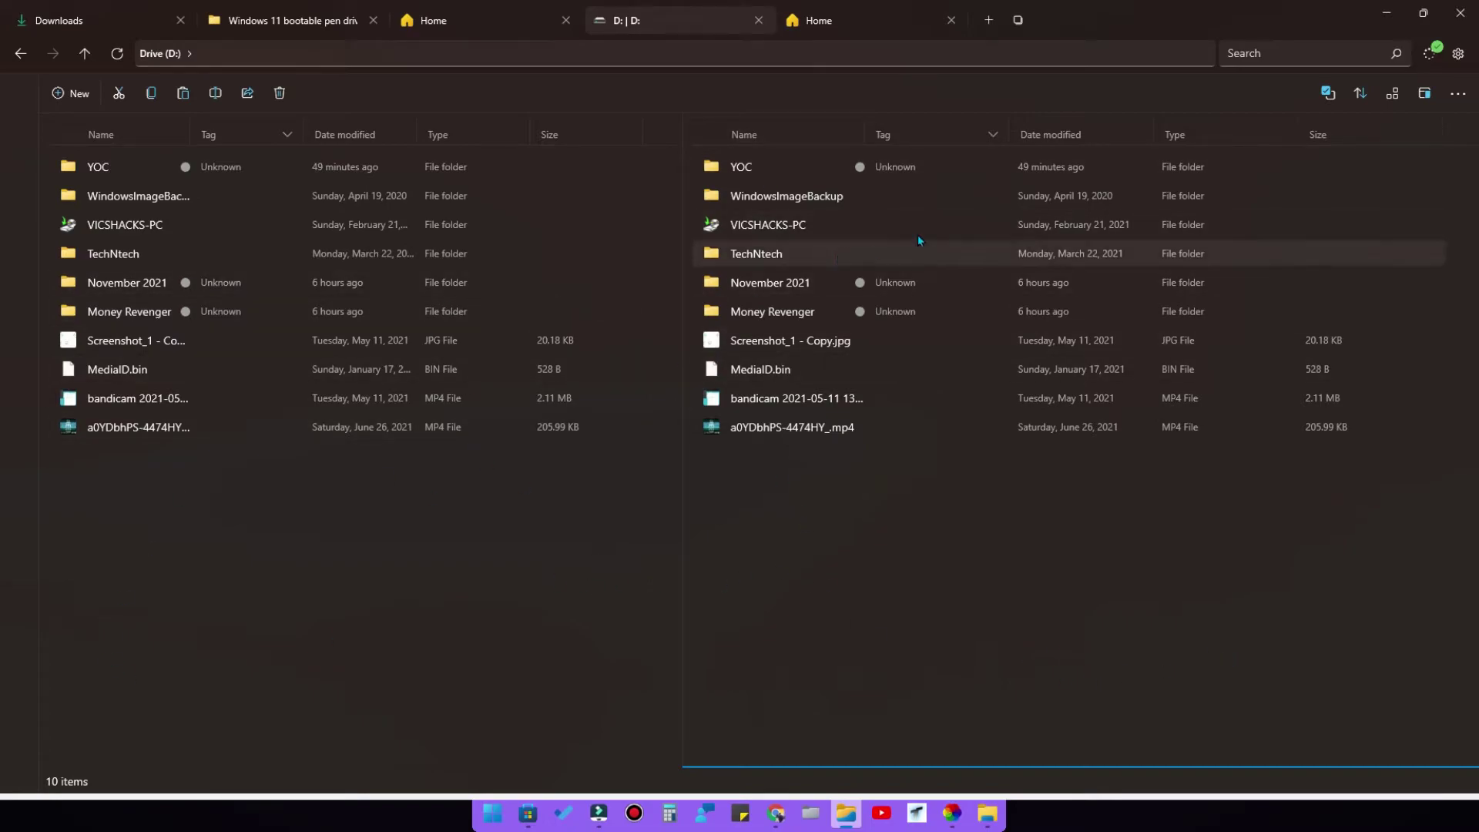
left_click(1461, 94)
left_click(1309, 128)
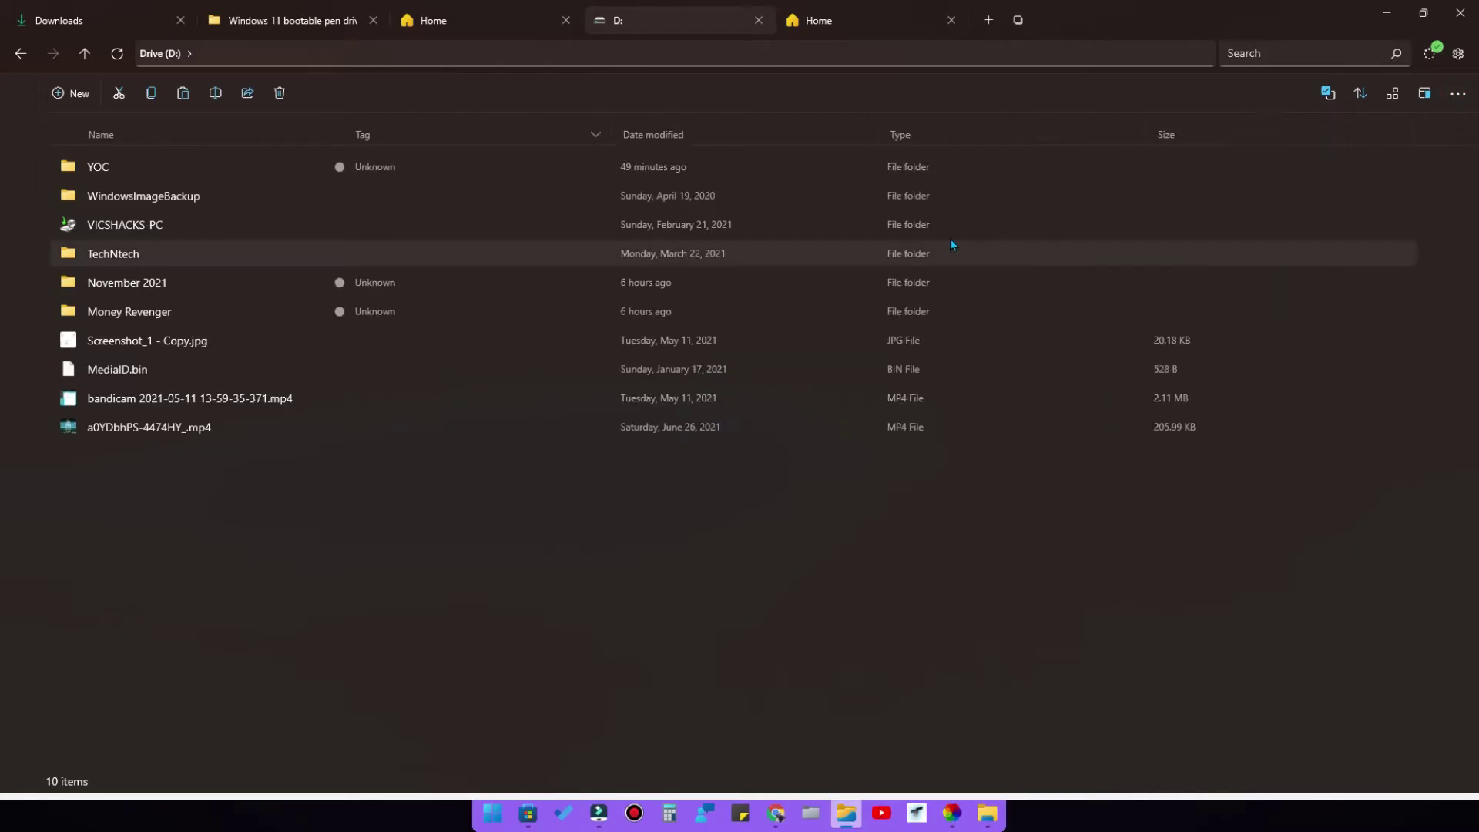
- Set the app's colour theme to Light in the appearance settings
left_click(1457, 54)
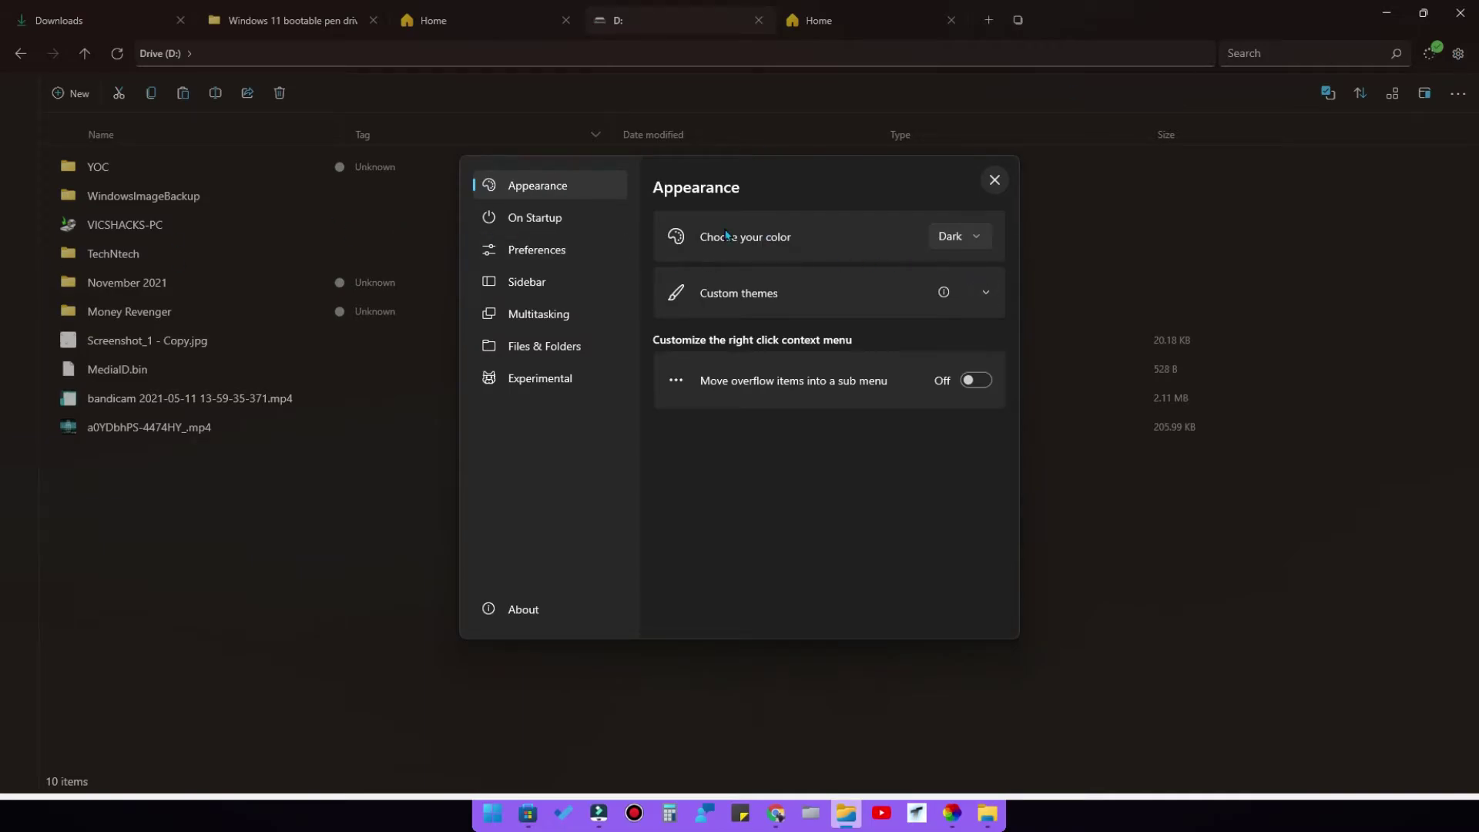
left_click(959, 235)
left_click(969, 205)
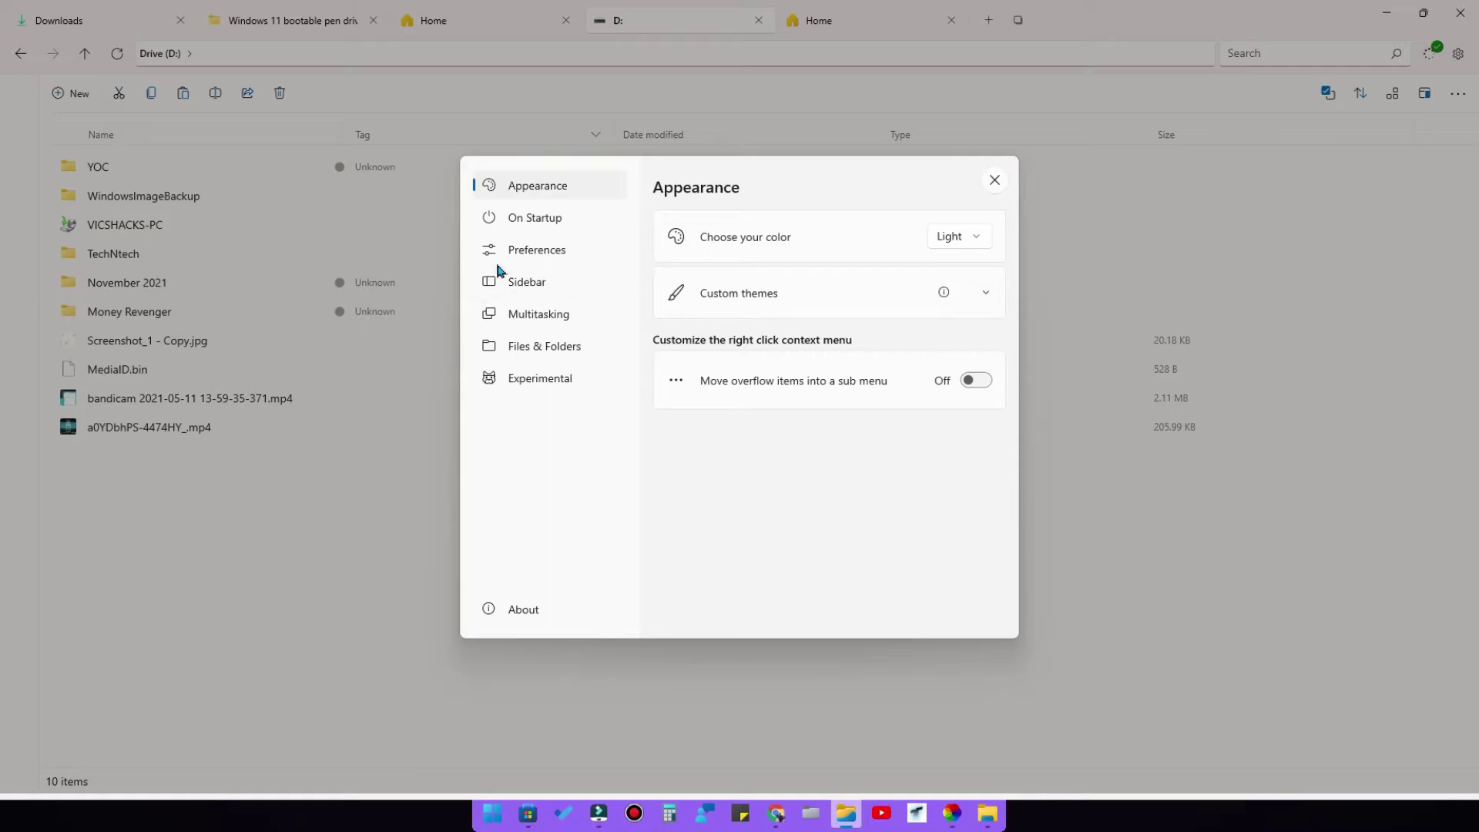
- Review the Preferences, Multitasking and Sidebar settings, and close the settings dialog
left_click(542, 251)
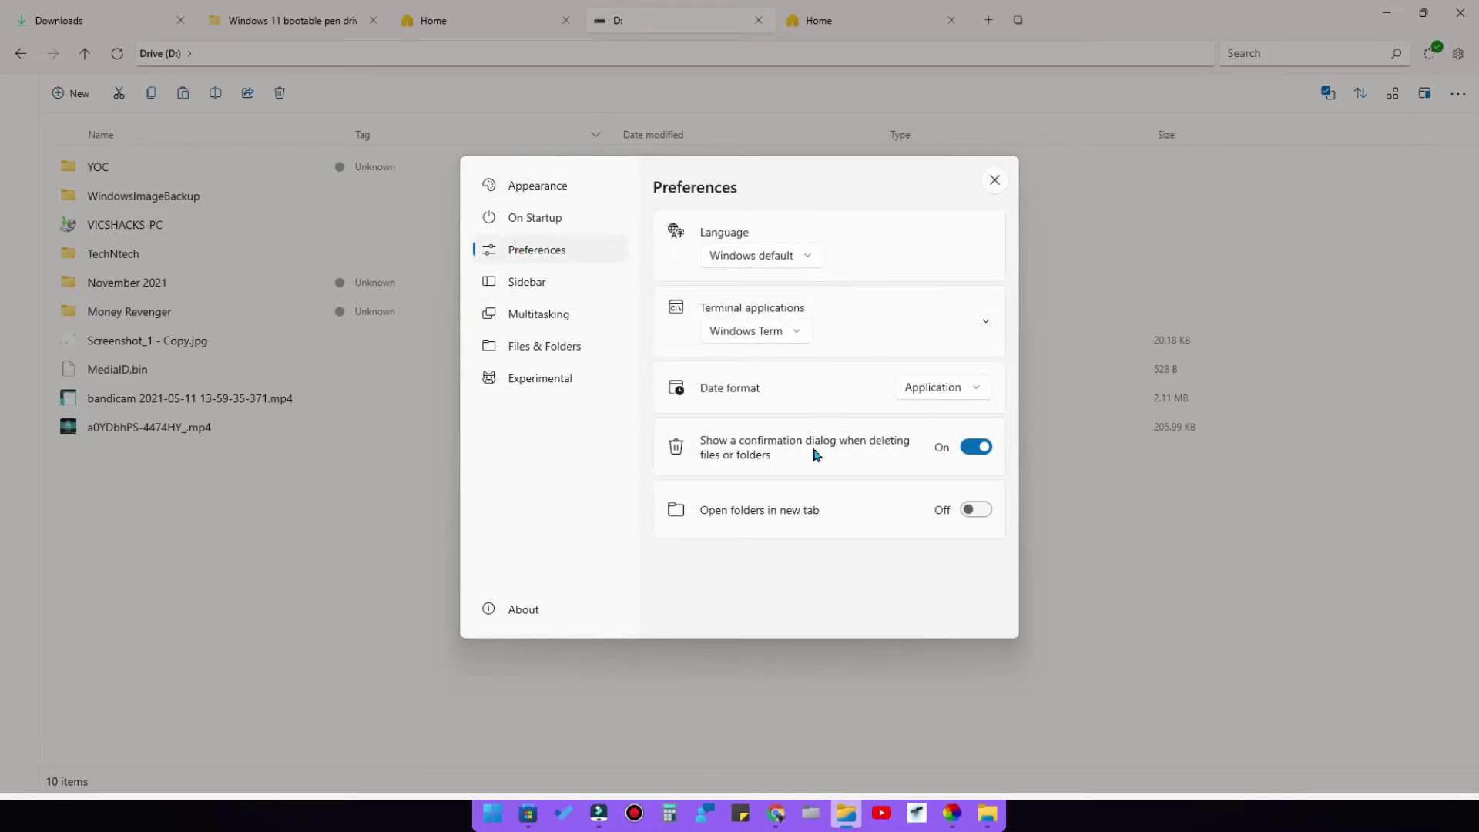
left_click(543, 314)
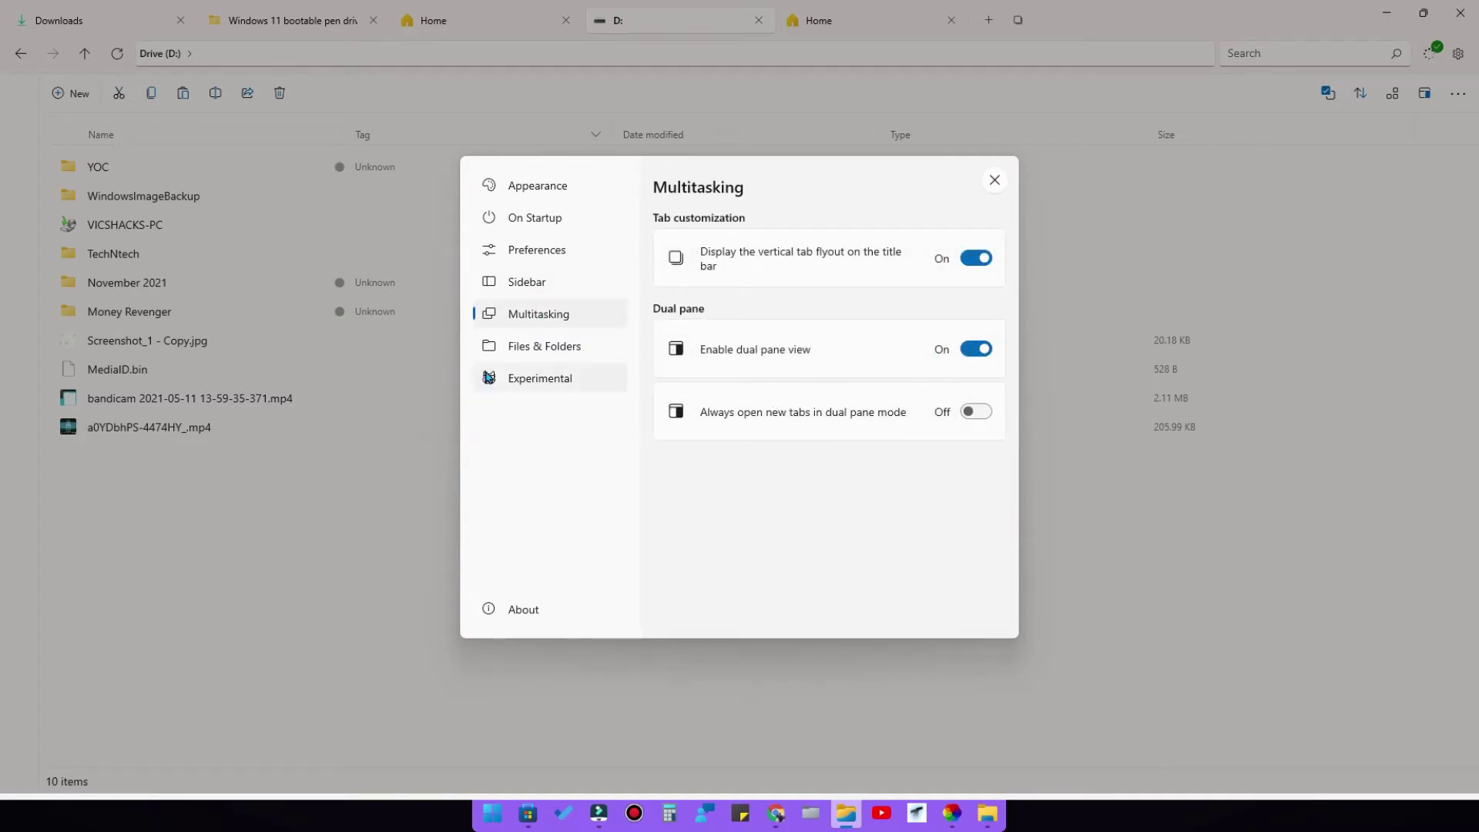
left_click(545, 282)
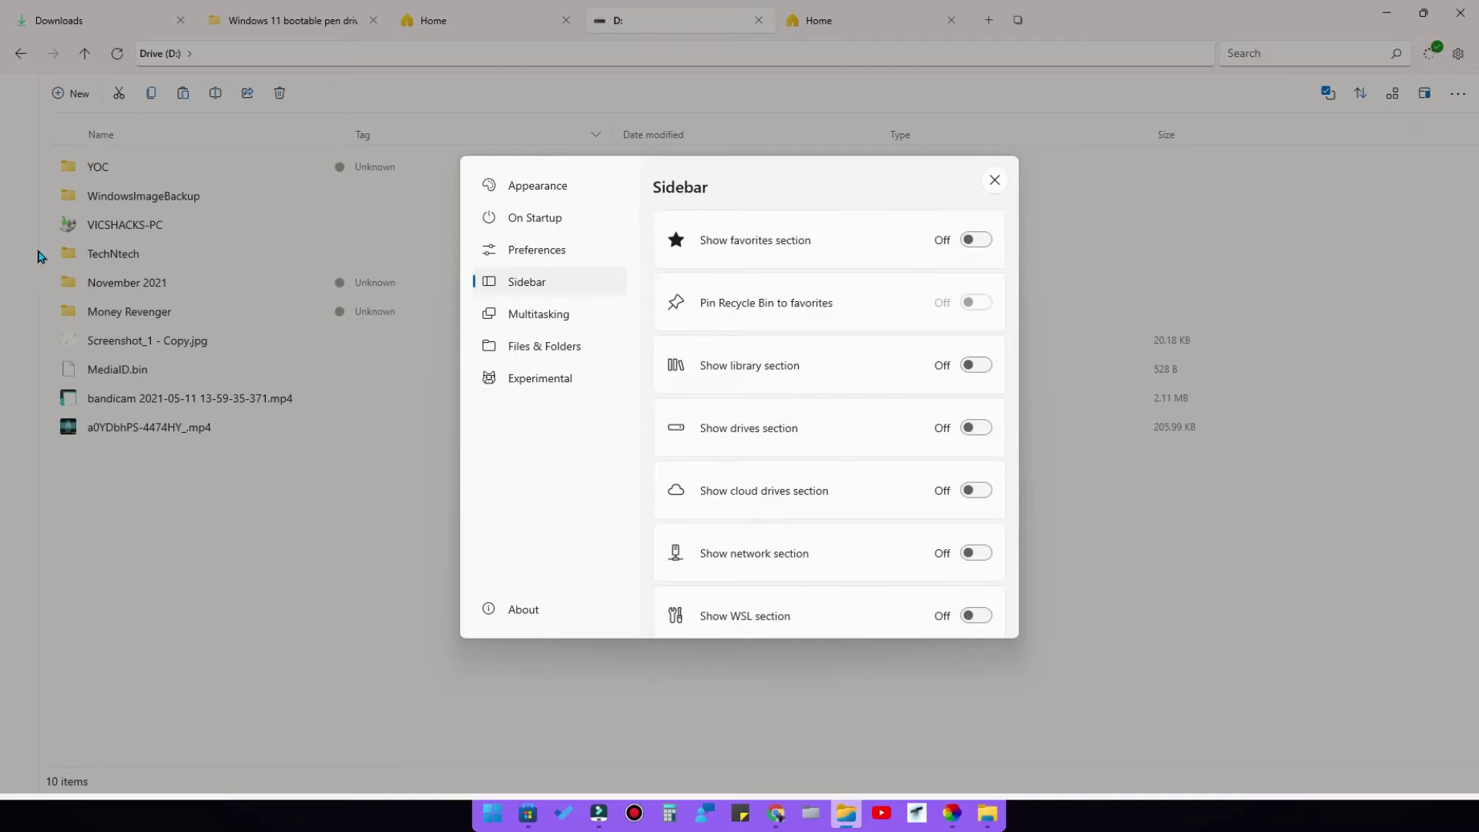
left_click(1009, 186)
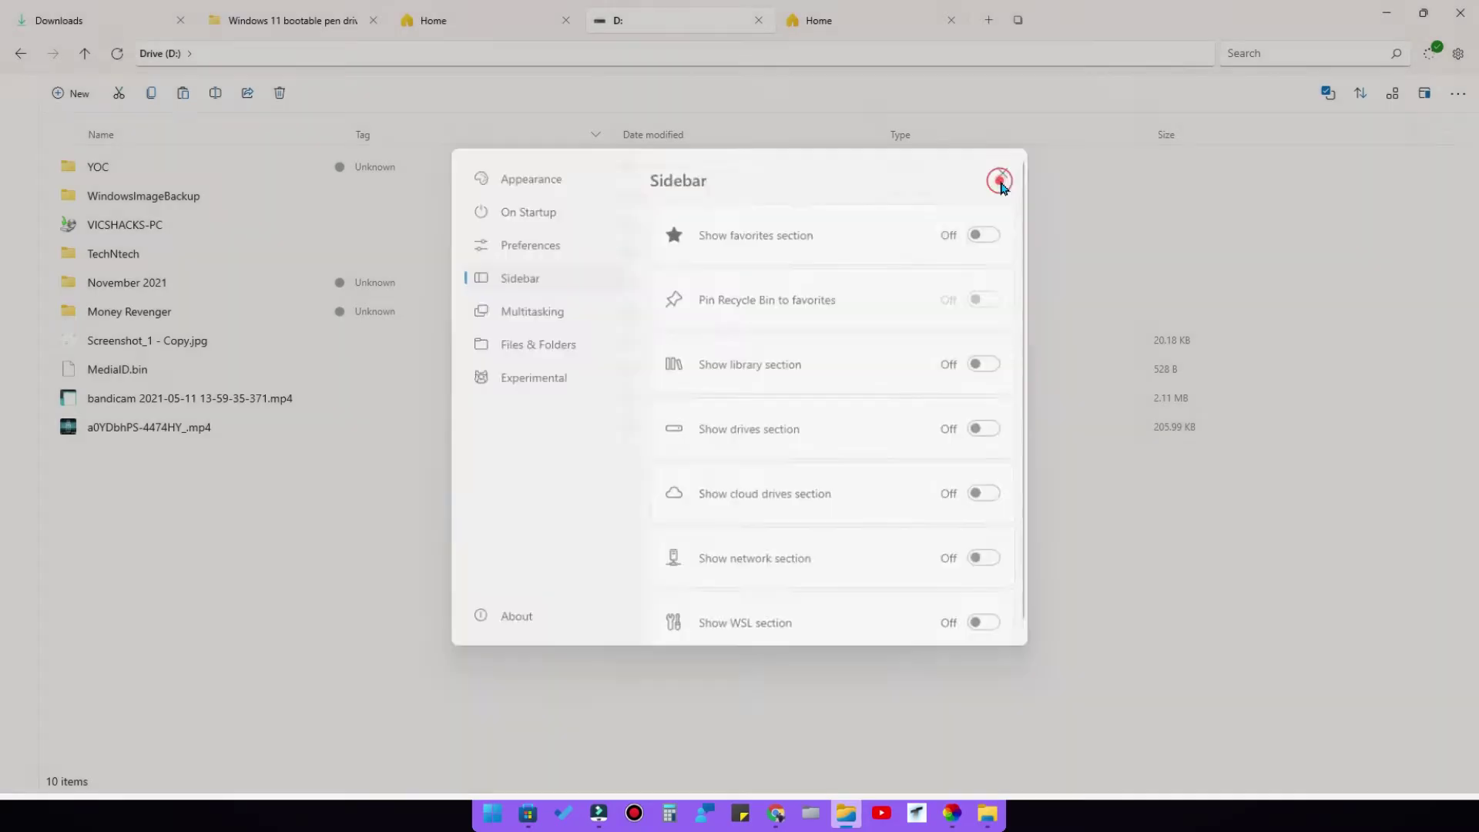
- Widen the sidebar and enable its favorites, drives and library sections in the settings
left_click(37, 399)
left_click_drag(244, 409, 331, 439)
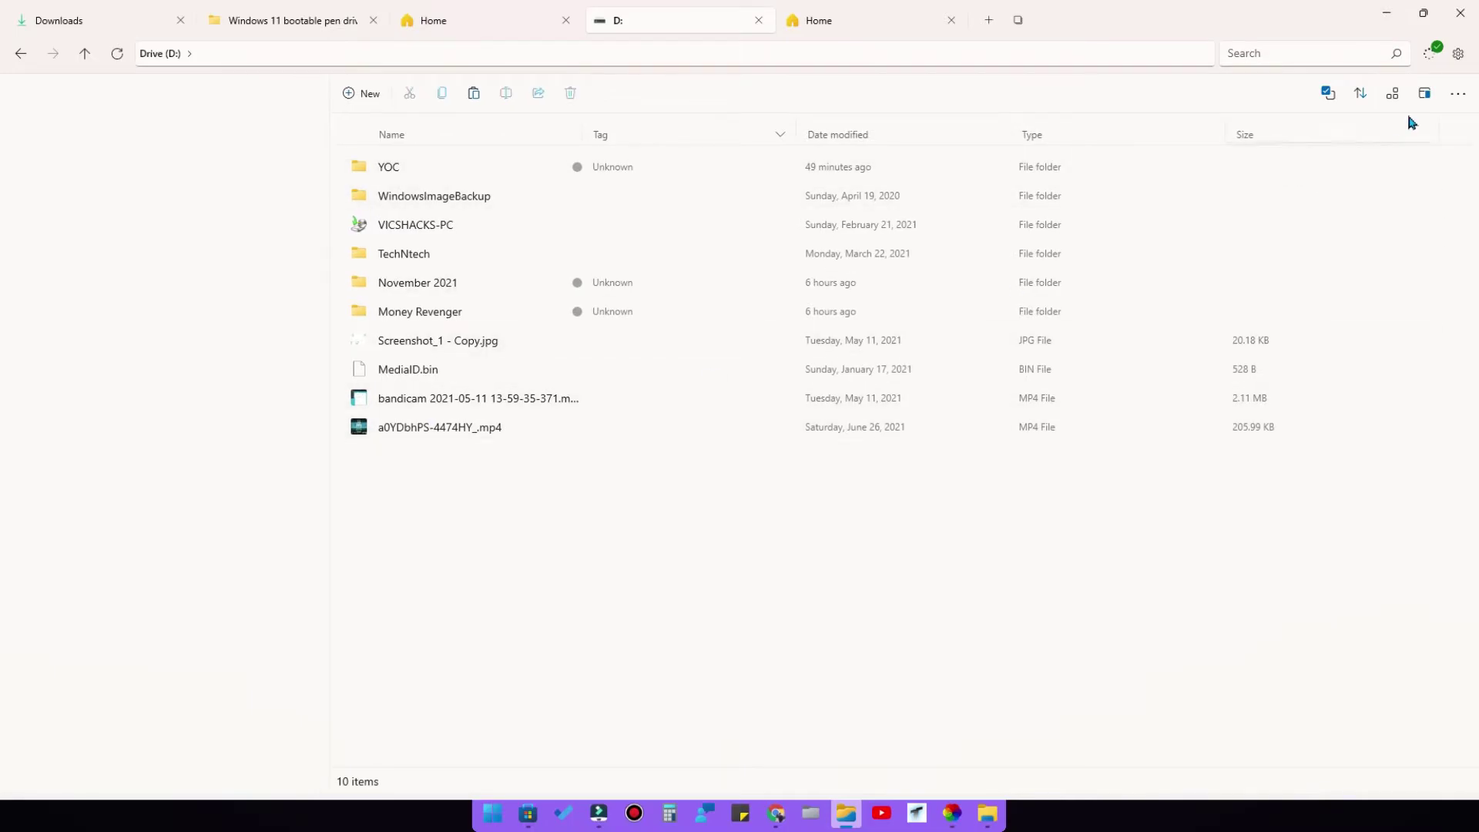
left_click(1458, 54)
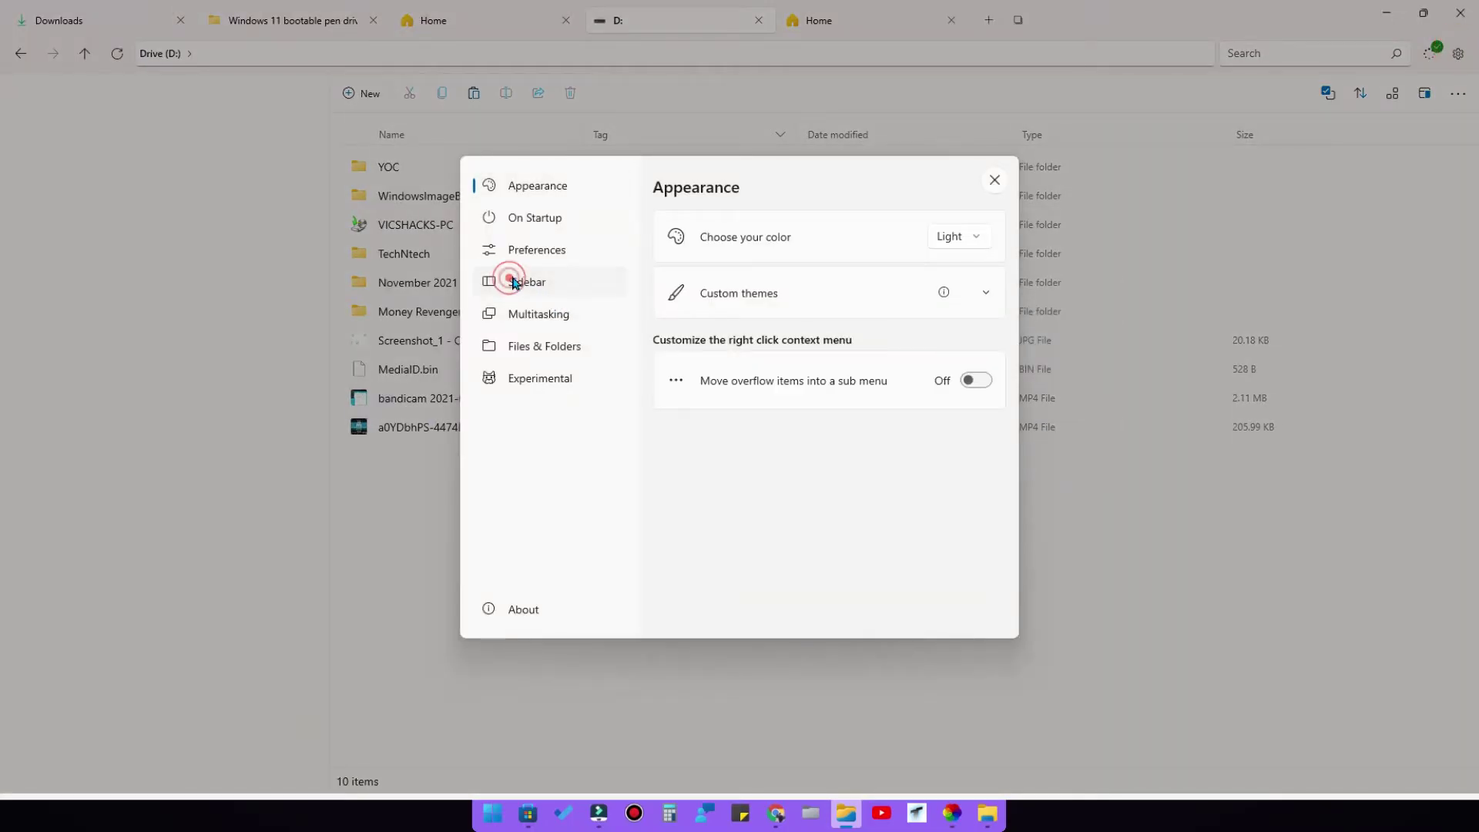
left_click(560, 279)
left_click(980, 242)
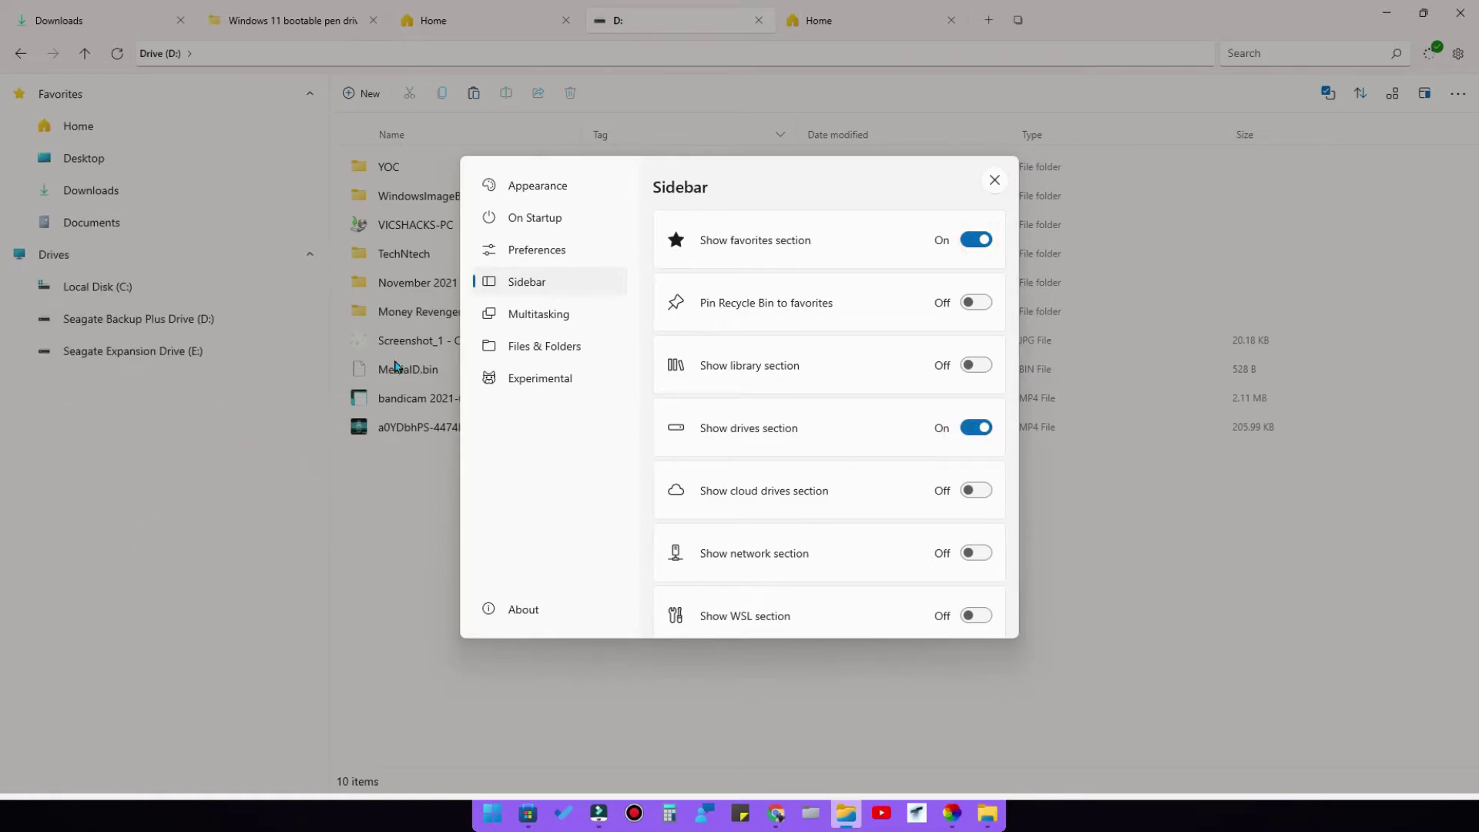
left_click(982, 368)
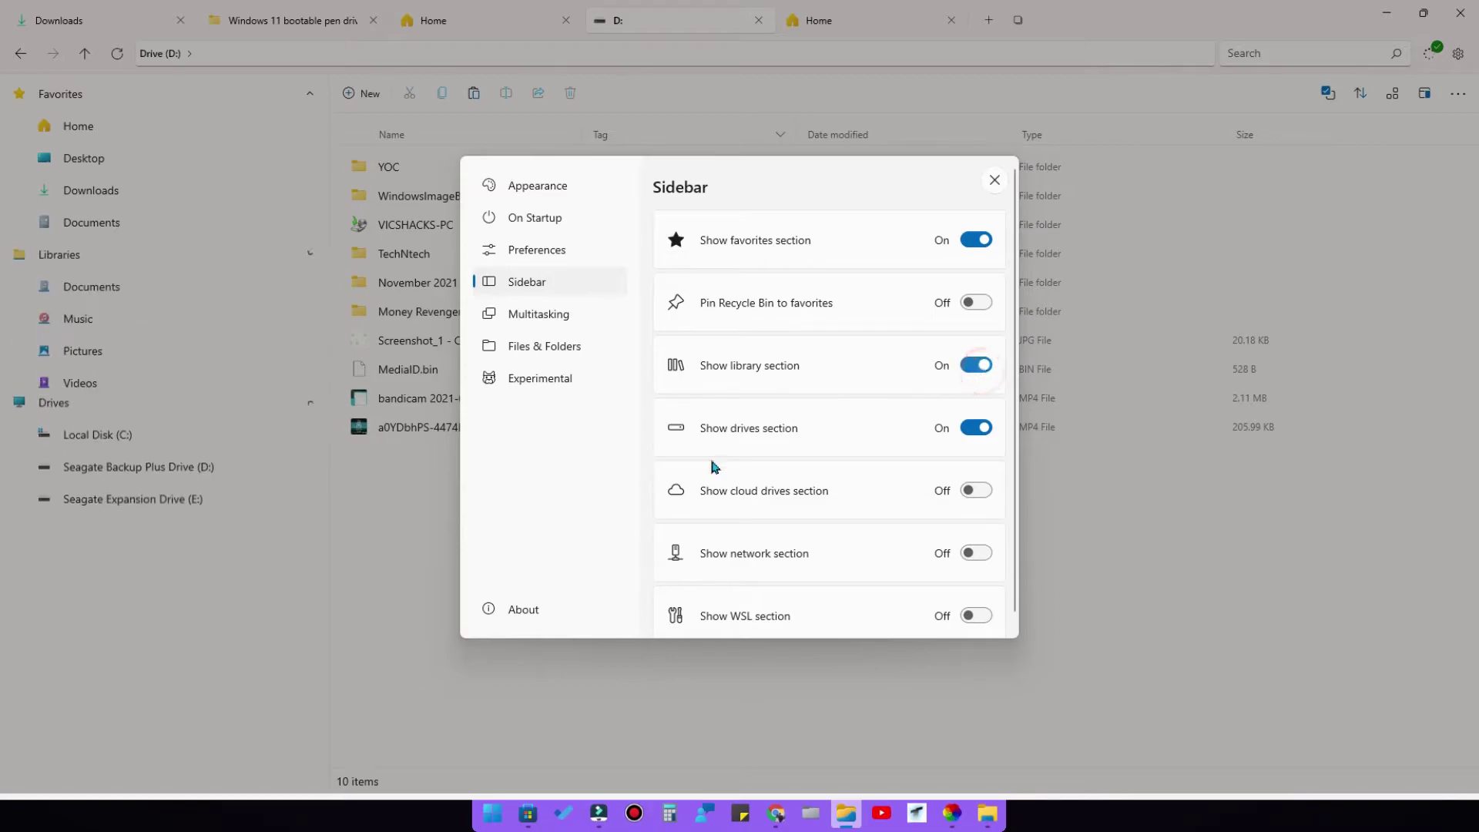
left_click(995, 181)
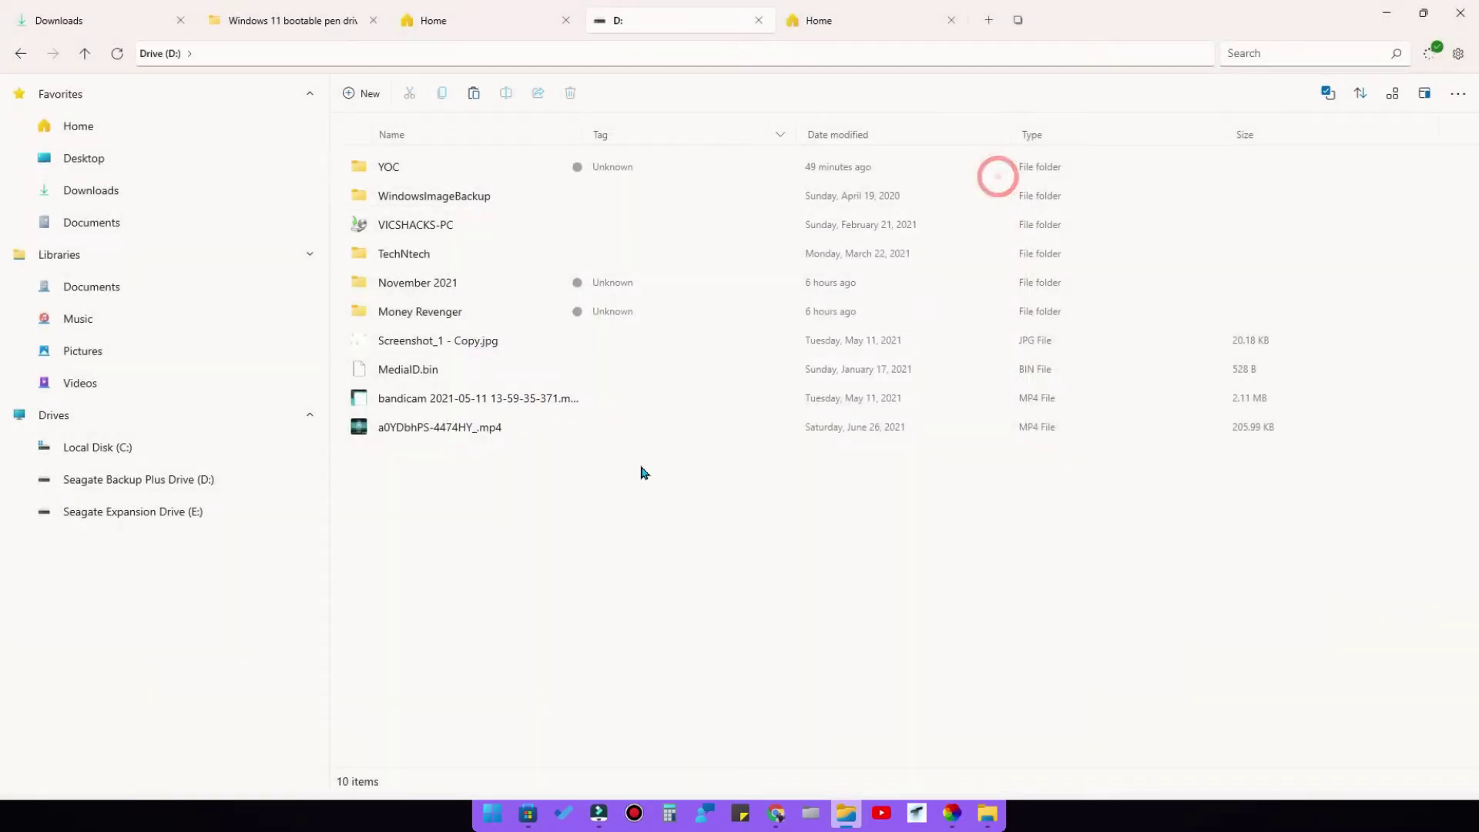
- Disable the sidebar's favorites, library and drives sections, and shrink the empty sidebar to a narrow strip
left_click(1457, 55)
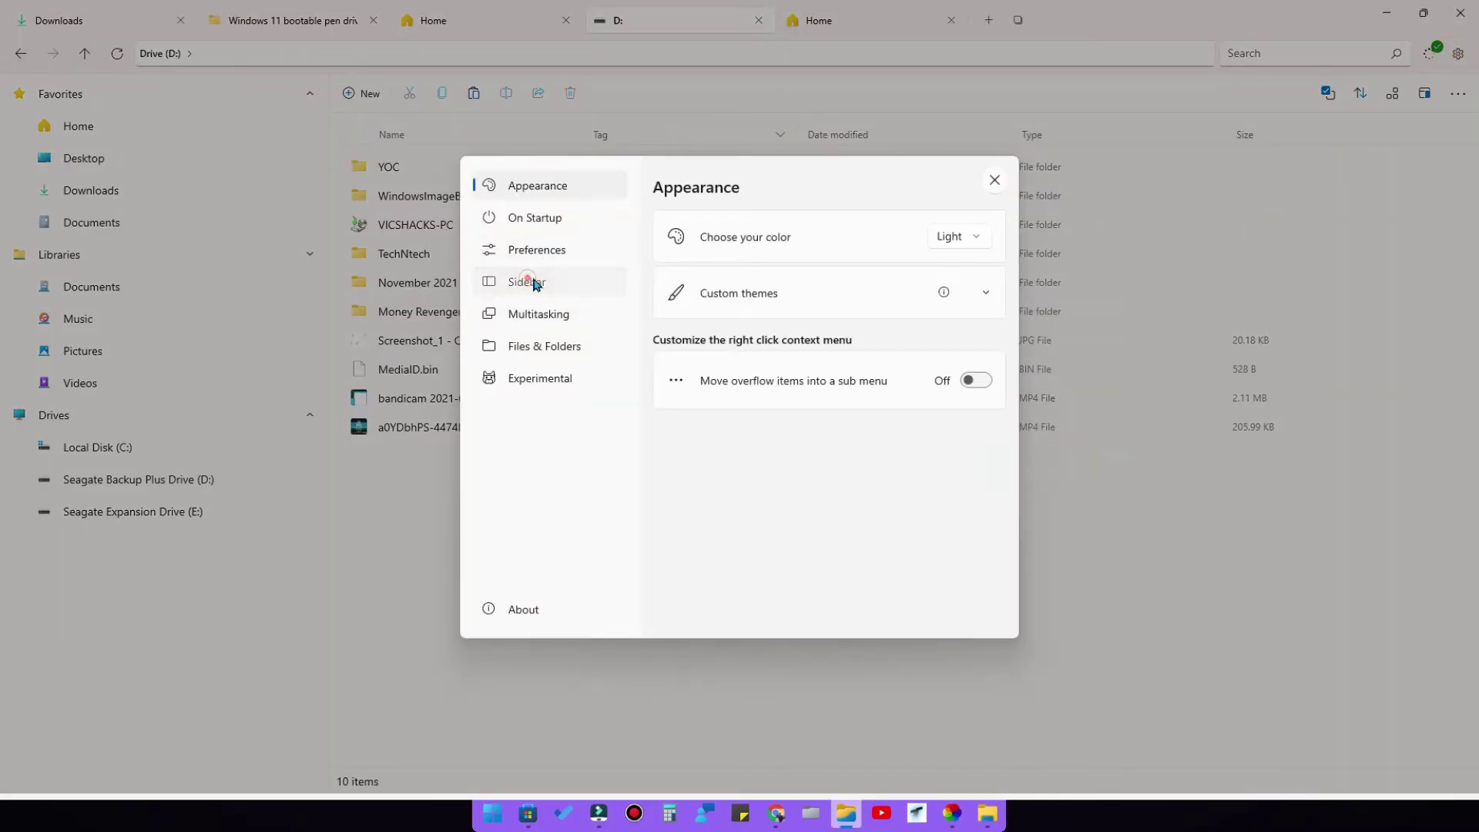
left_click(527, 282)
left_click(975, 240)
left_click(969, 365)
left_click(975, 427)
left_click(993, 182)
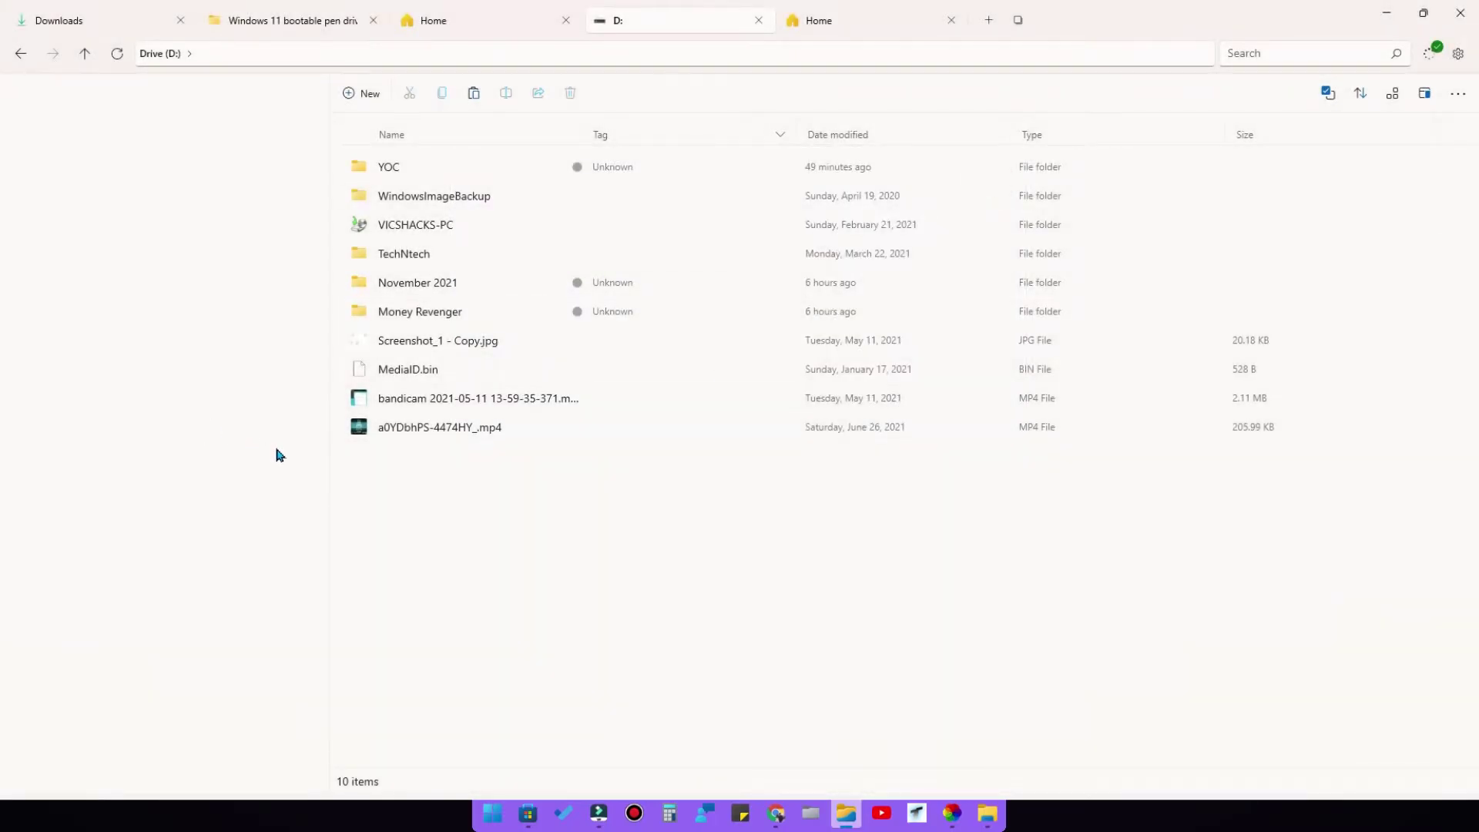
left_click_drag(327, 443, 39, 445)
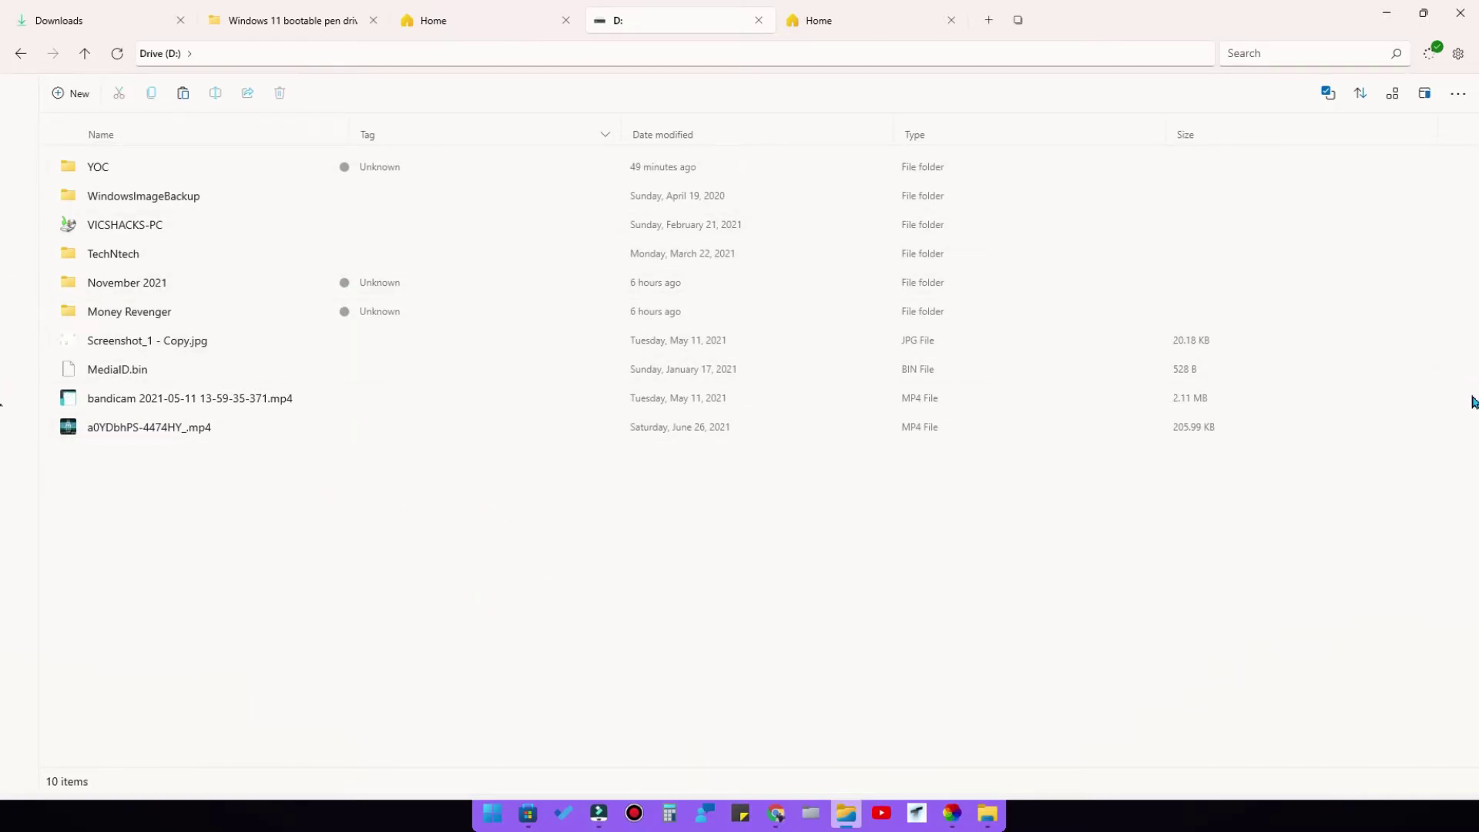
- Add a second pane to the D: tab and open the TechNtech folder in it
left_click(1458, 93)
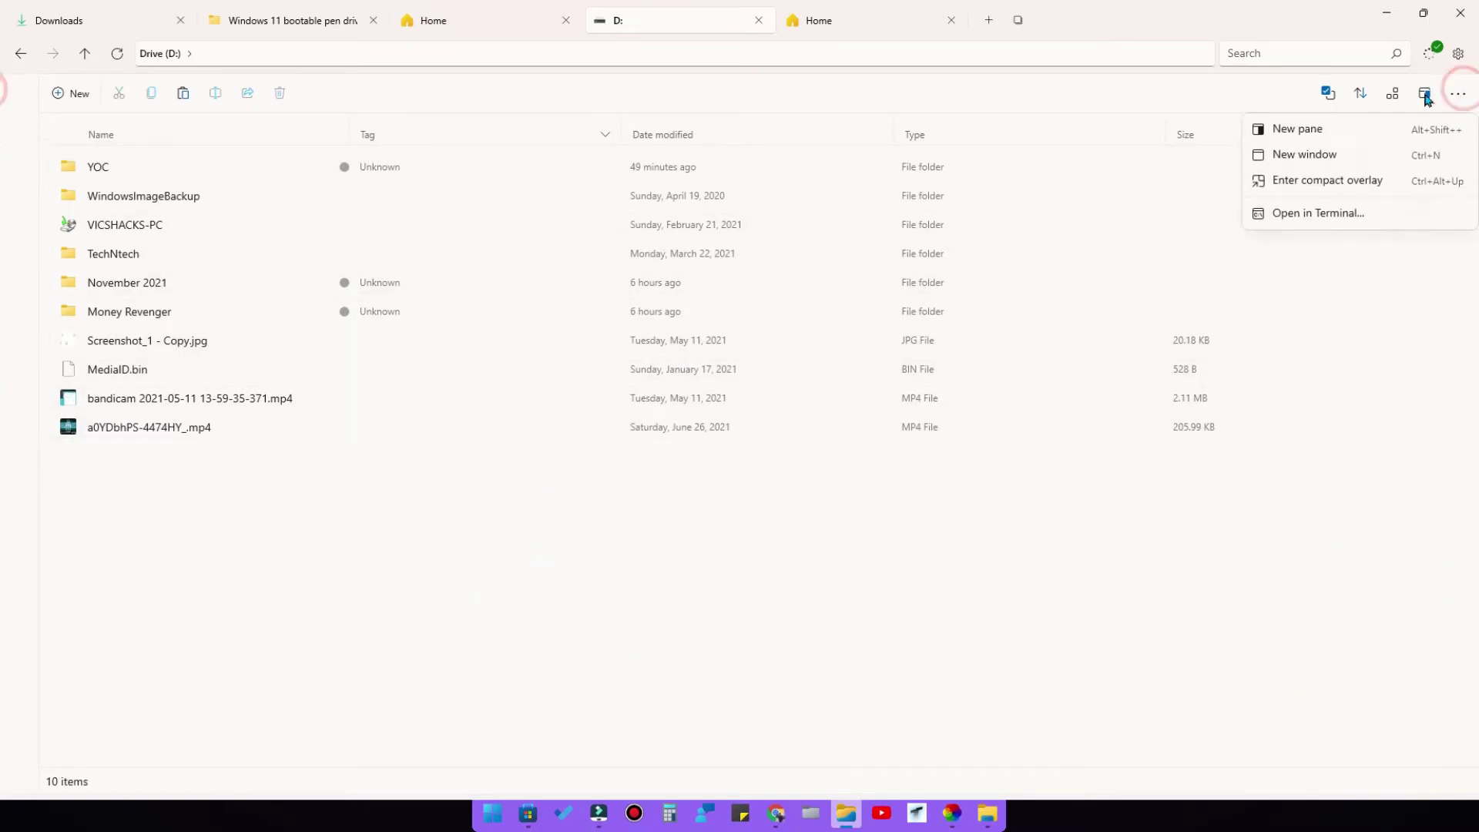
left_click(1317, 125)
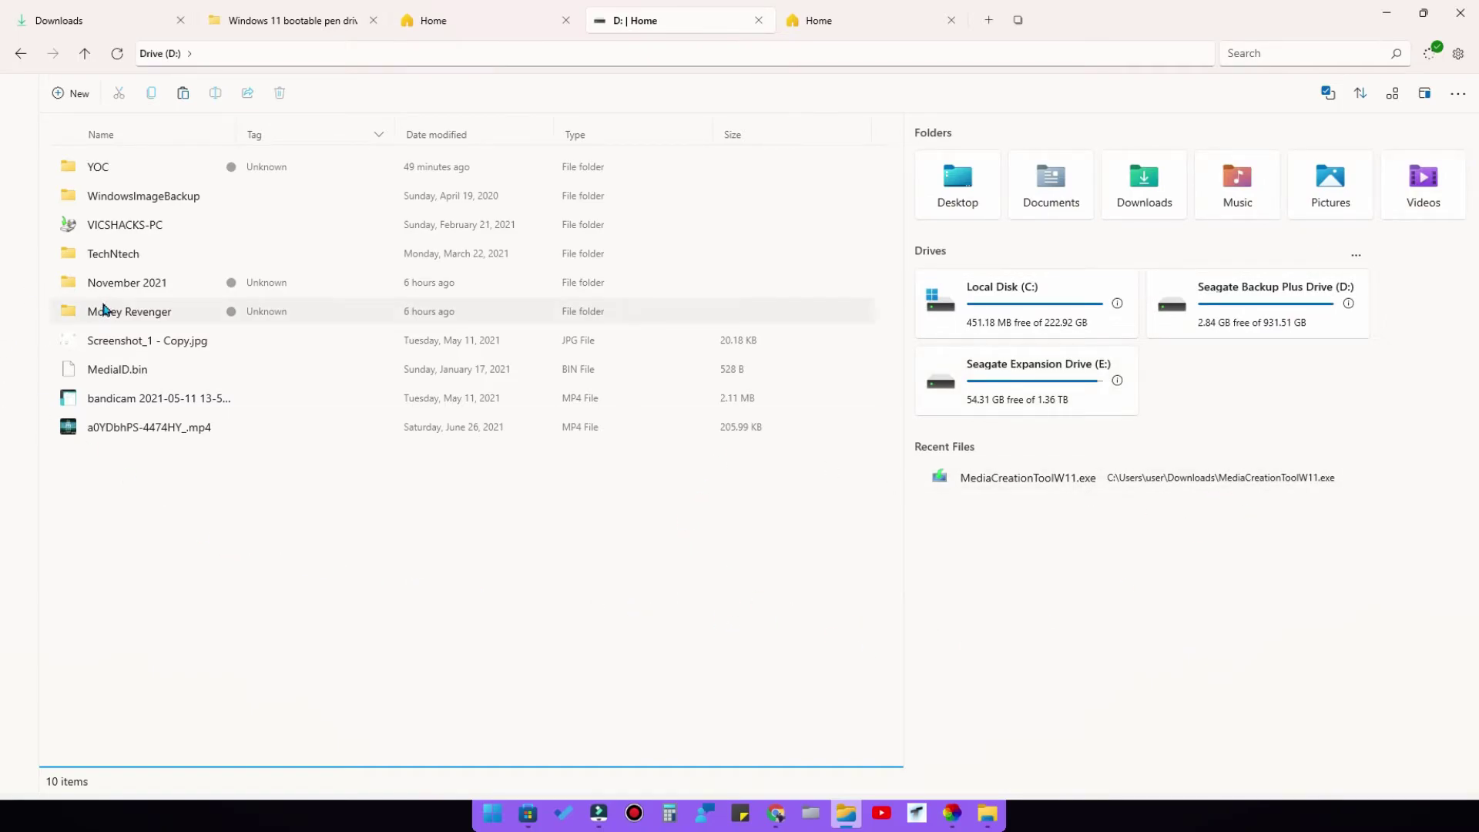
right_click(112, 257)
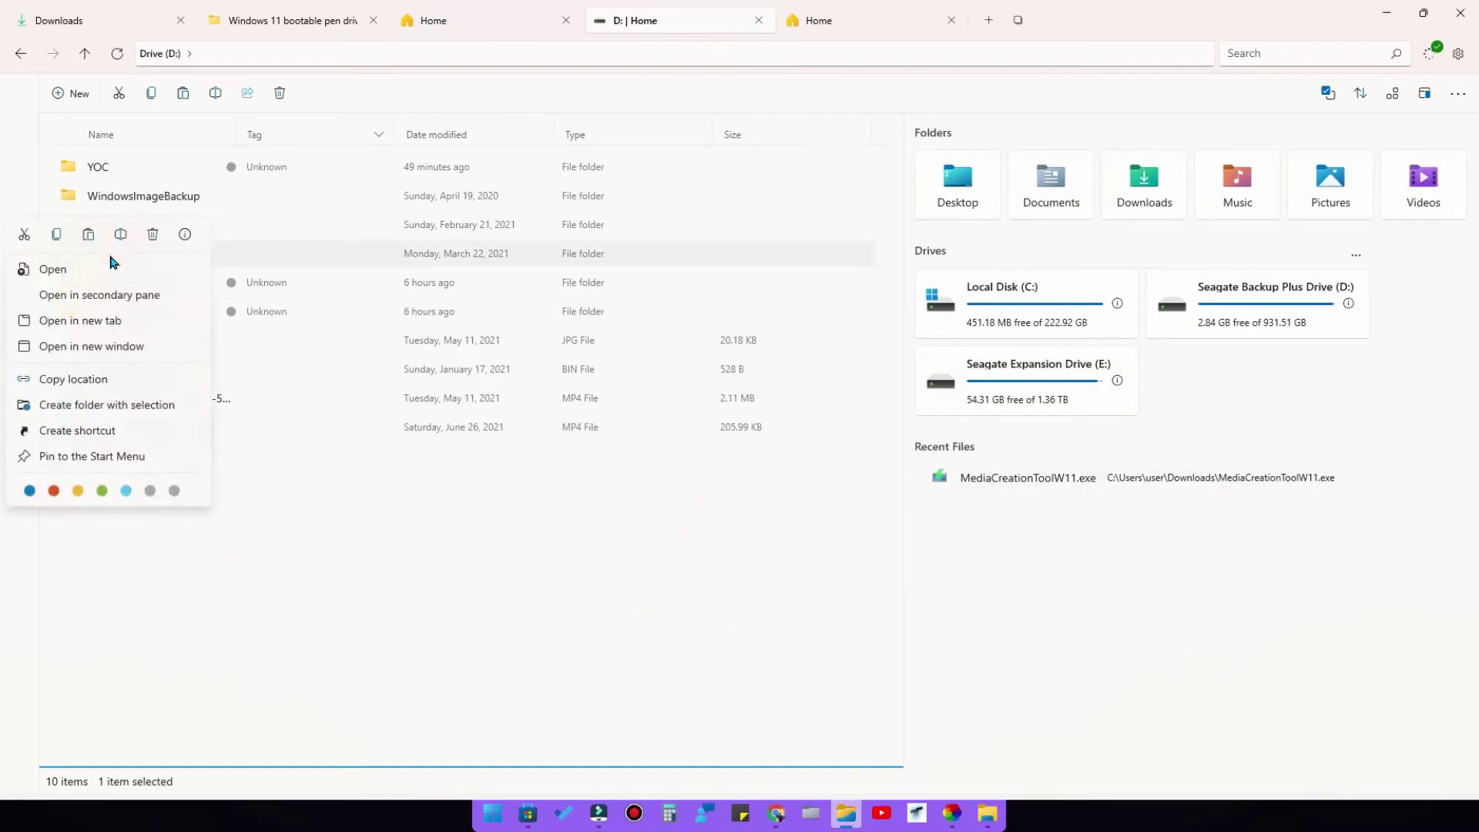
left_click(100, 294)
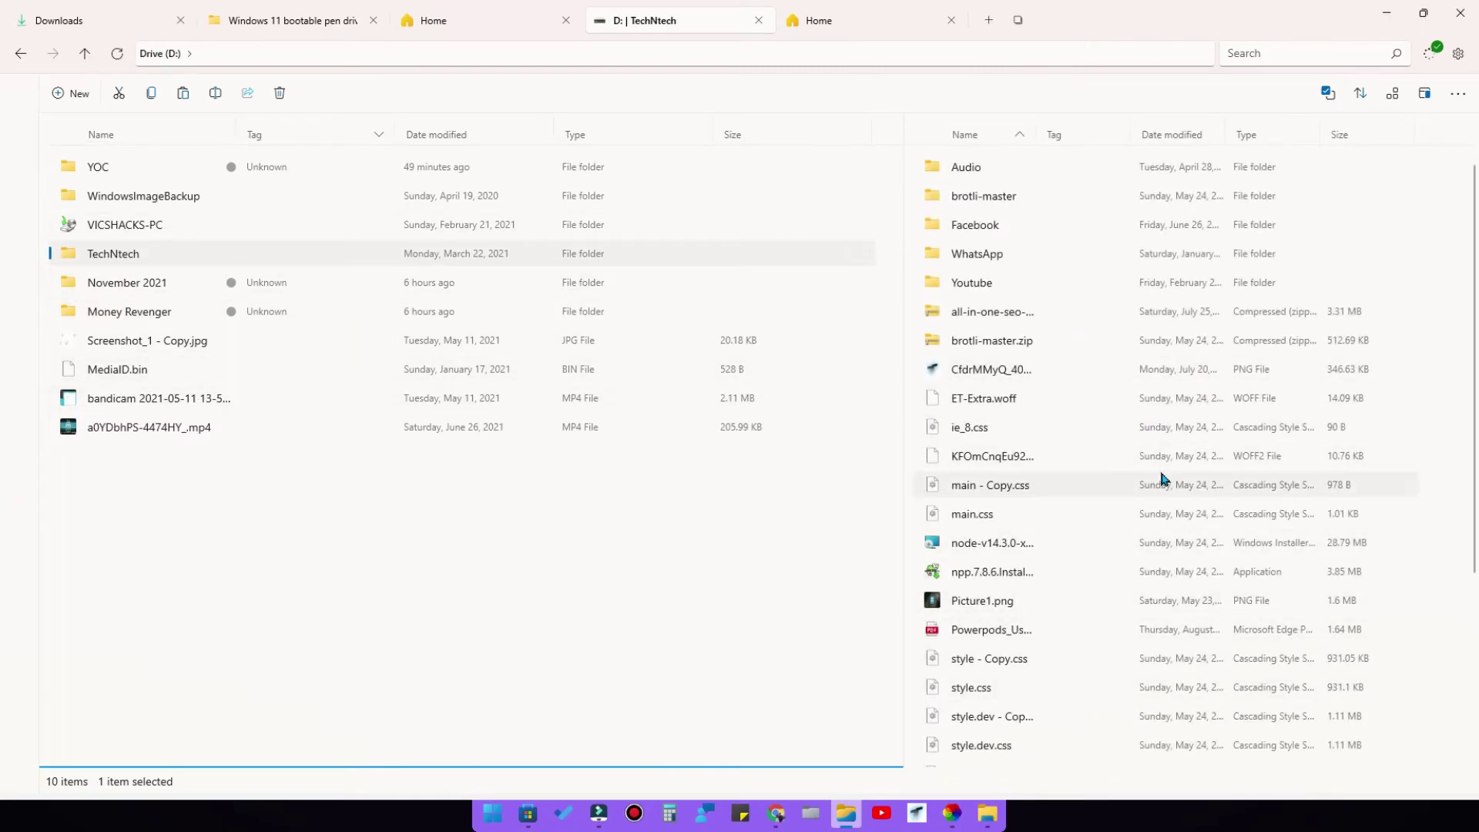
- Open the November 2021 folder in the secondary pane and check the options offered for the YOC folder
scroll(1161, 482, "down", 3)
scroll(1152, 531, "up", 3)
left_click(116, 284)
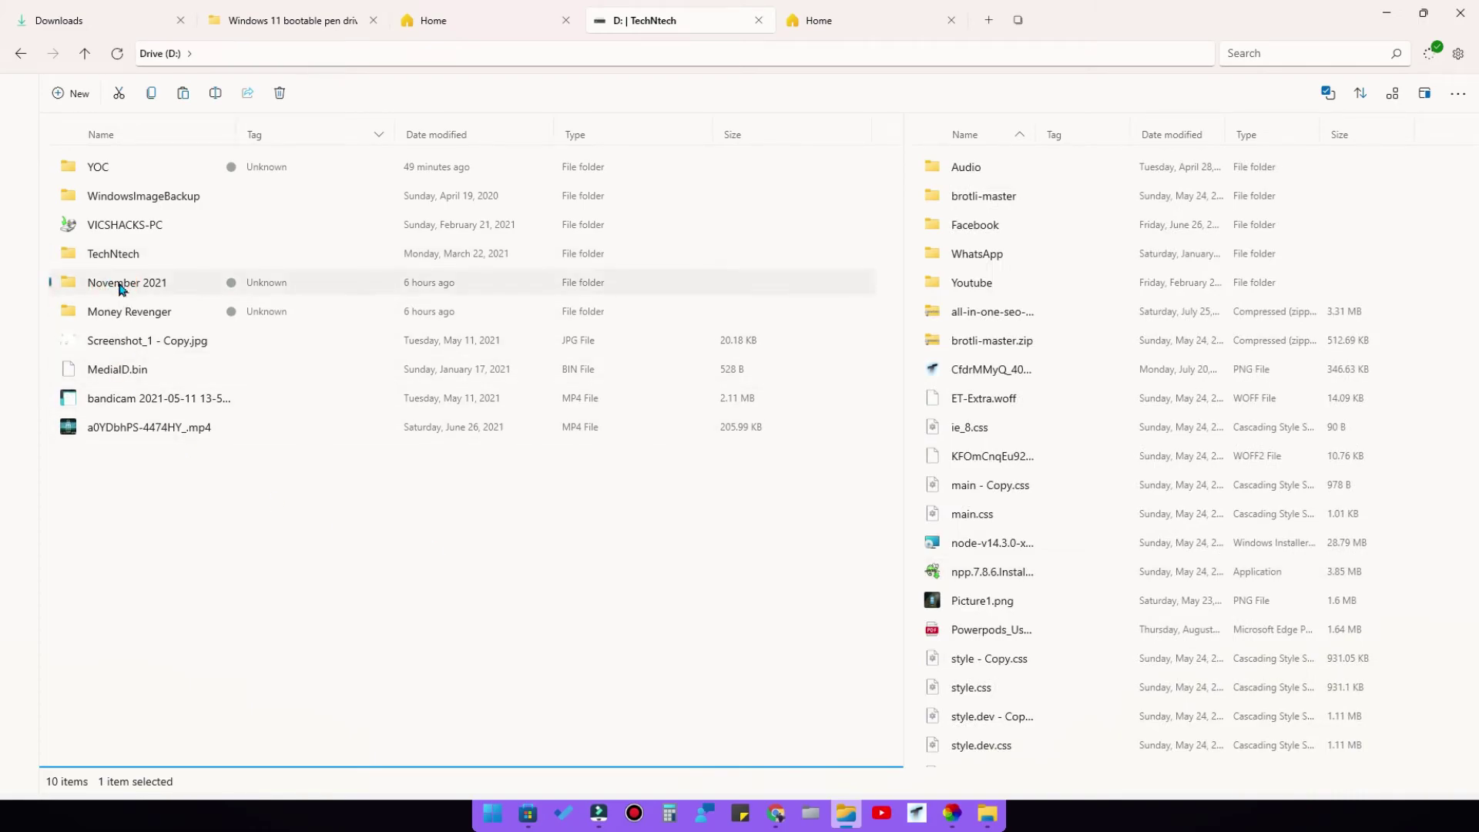
right_click(120, 289)
left_click(100, 320)
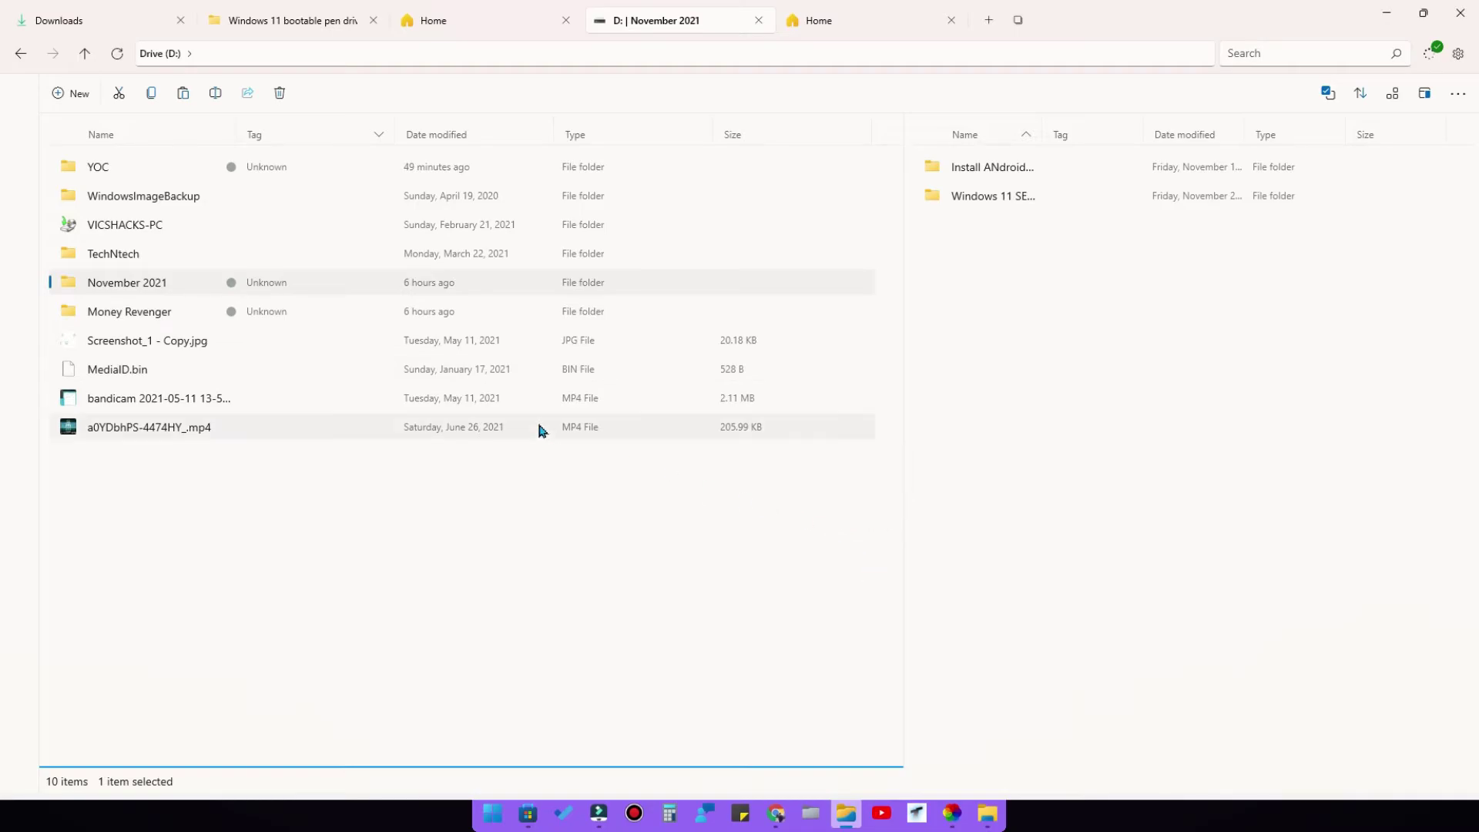
right_click(133, 167)
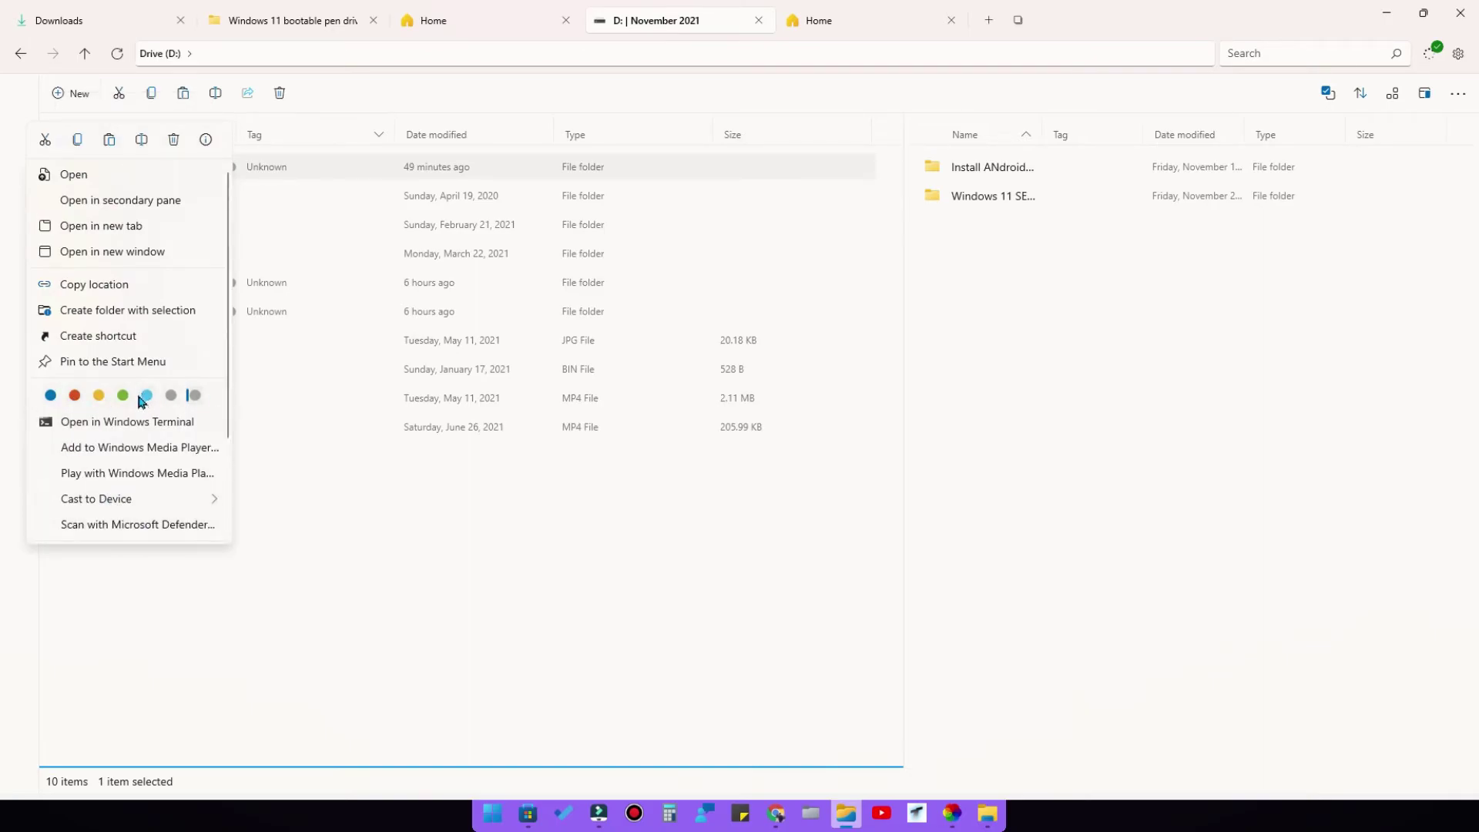
left_click(498, 573)
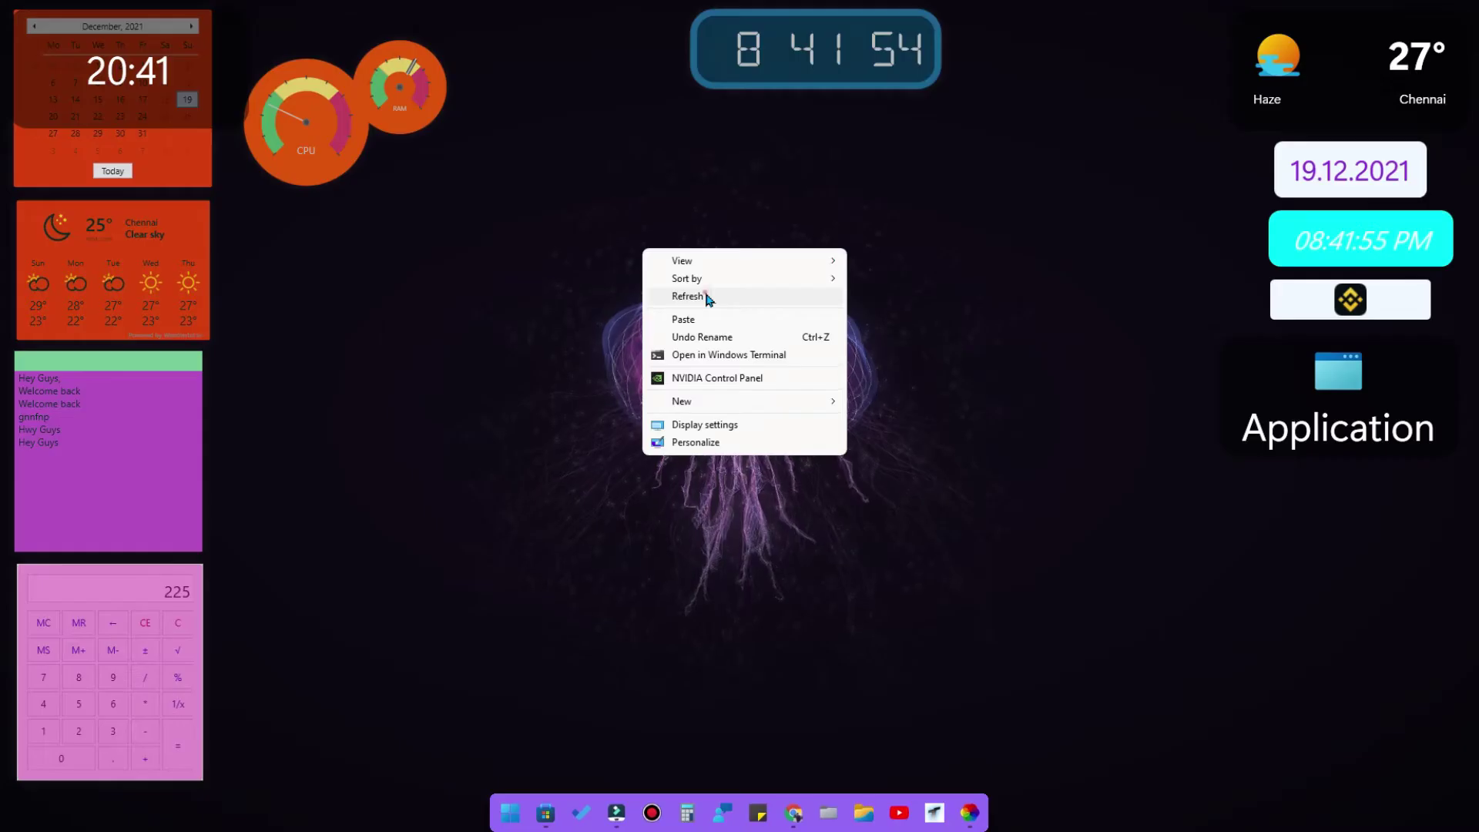
left_click(703, 296)
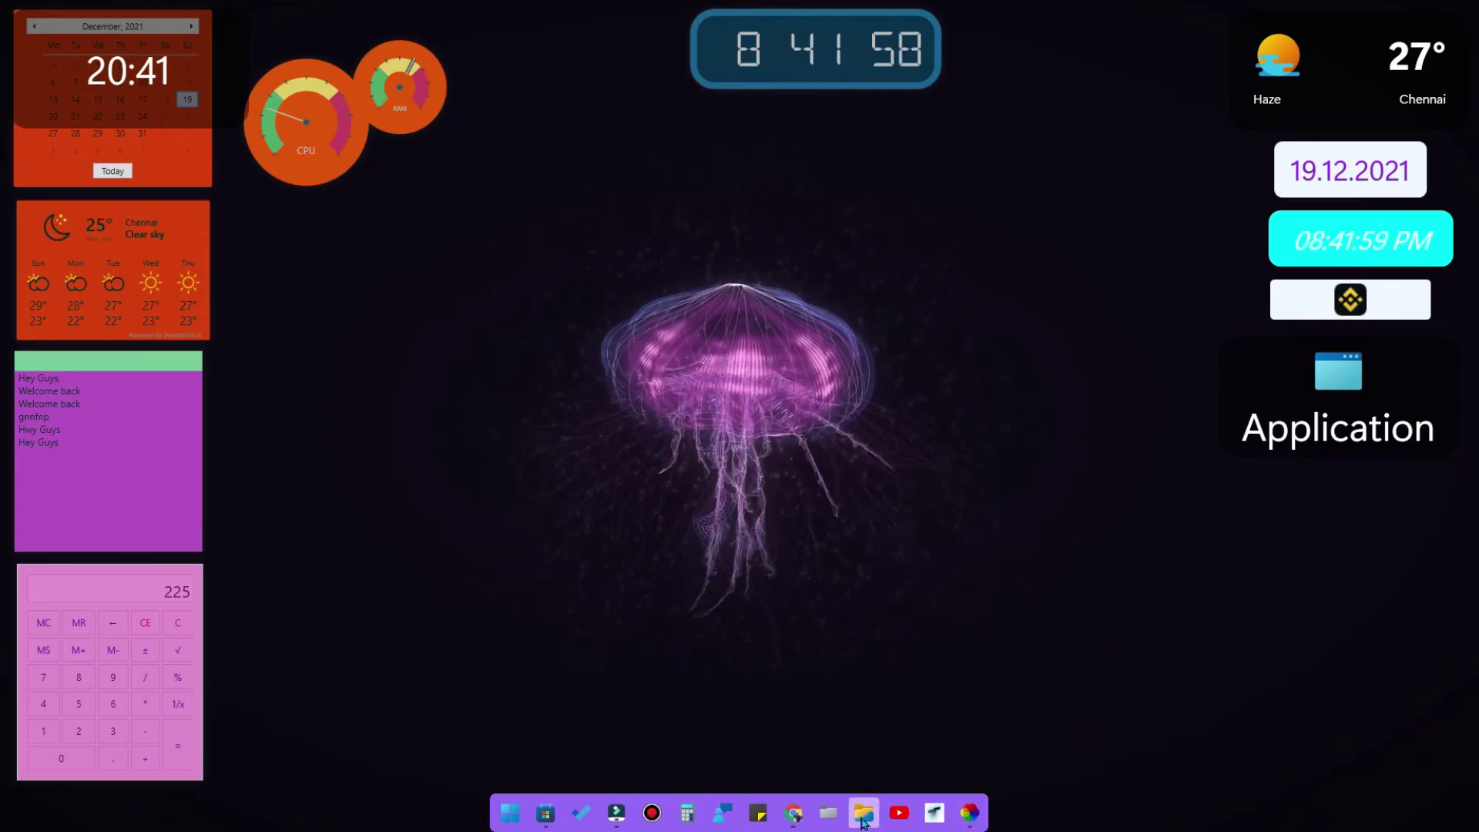
right_click(975, 542)
left_click(1025, 593)
right_click(611, 340)
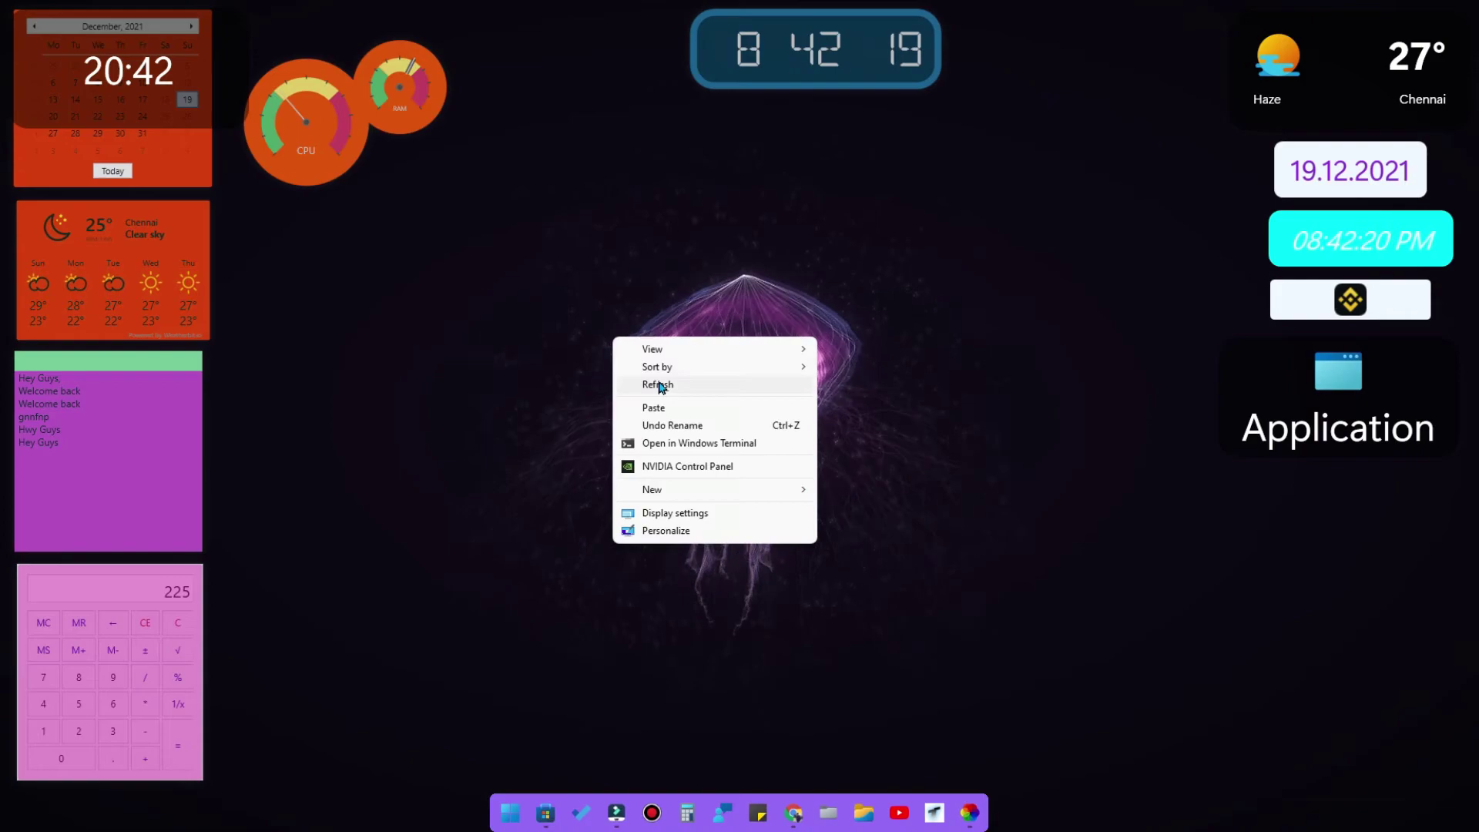
left_click(658, 385)
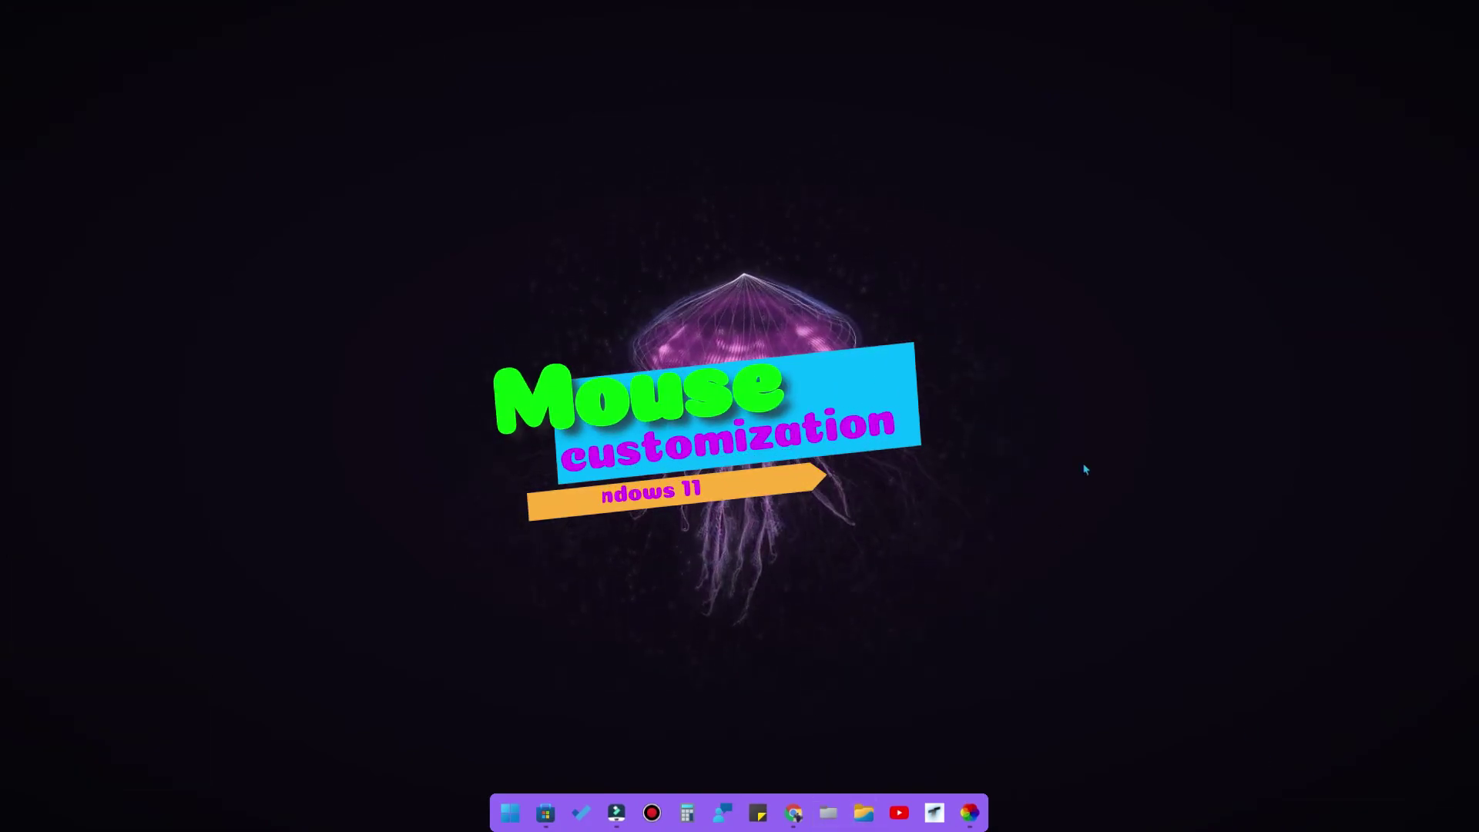
right_click(1162, 349)
left_click(1207, 393)
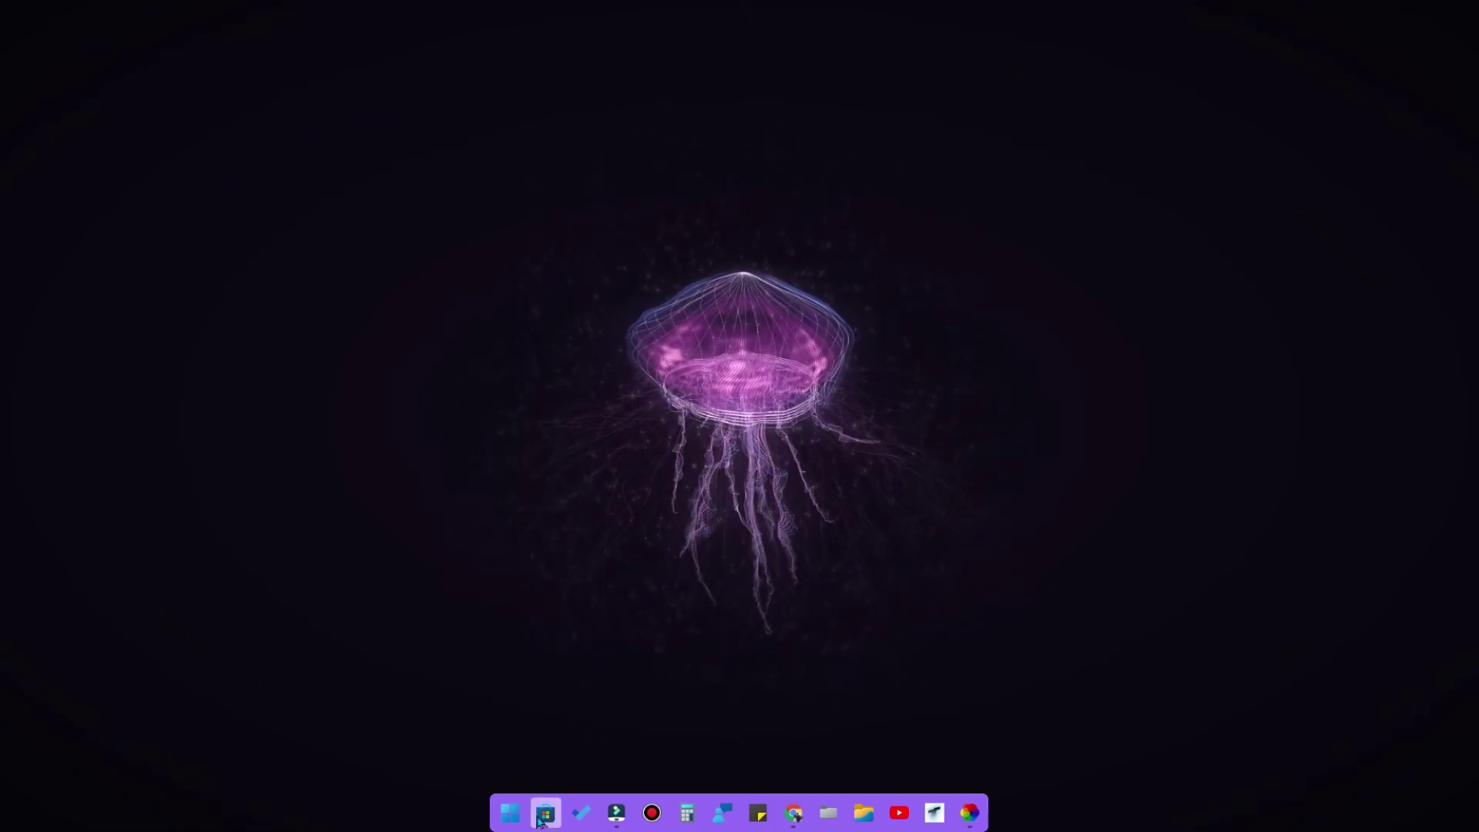
- Open Windows Settings, search for "mouse" and go to the Mouse pointer style settings
right_click(510, 814)
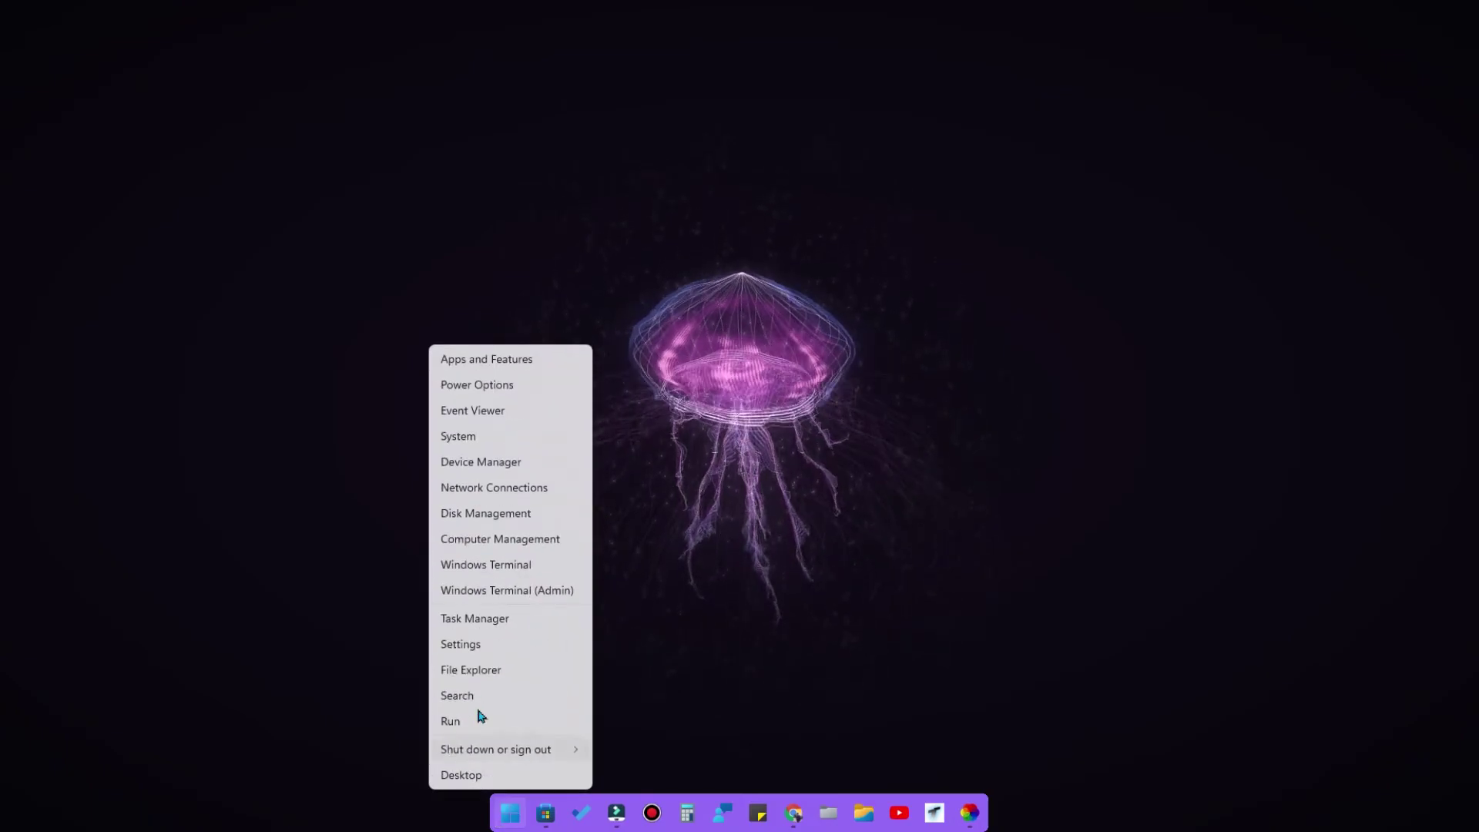
left_click(482, 650)
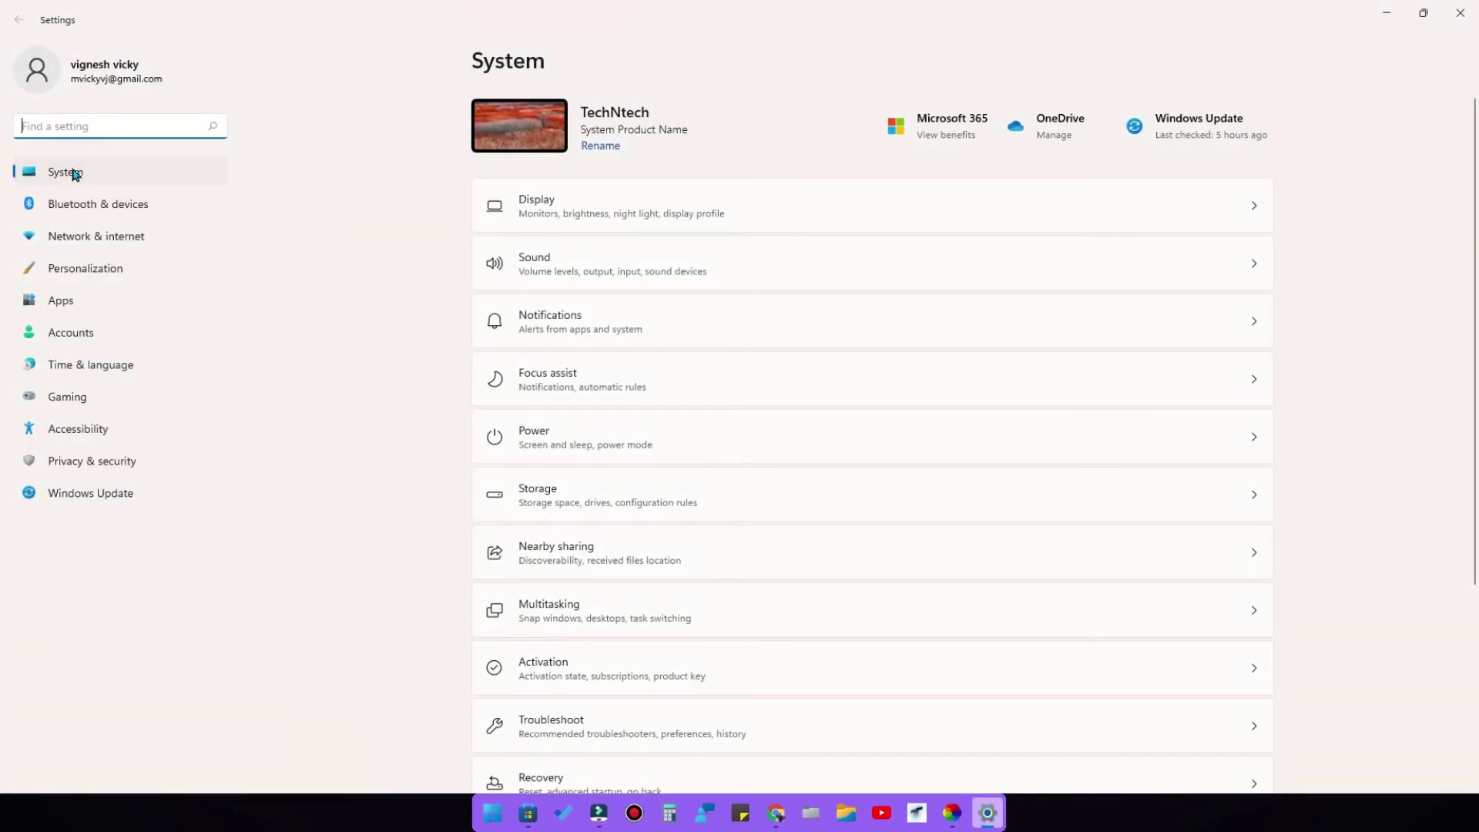
left_click(103, 123)
type("mo")
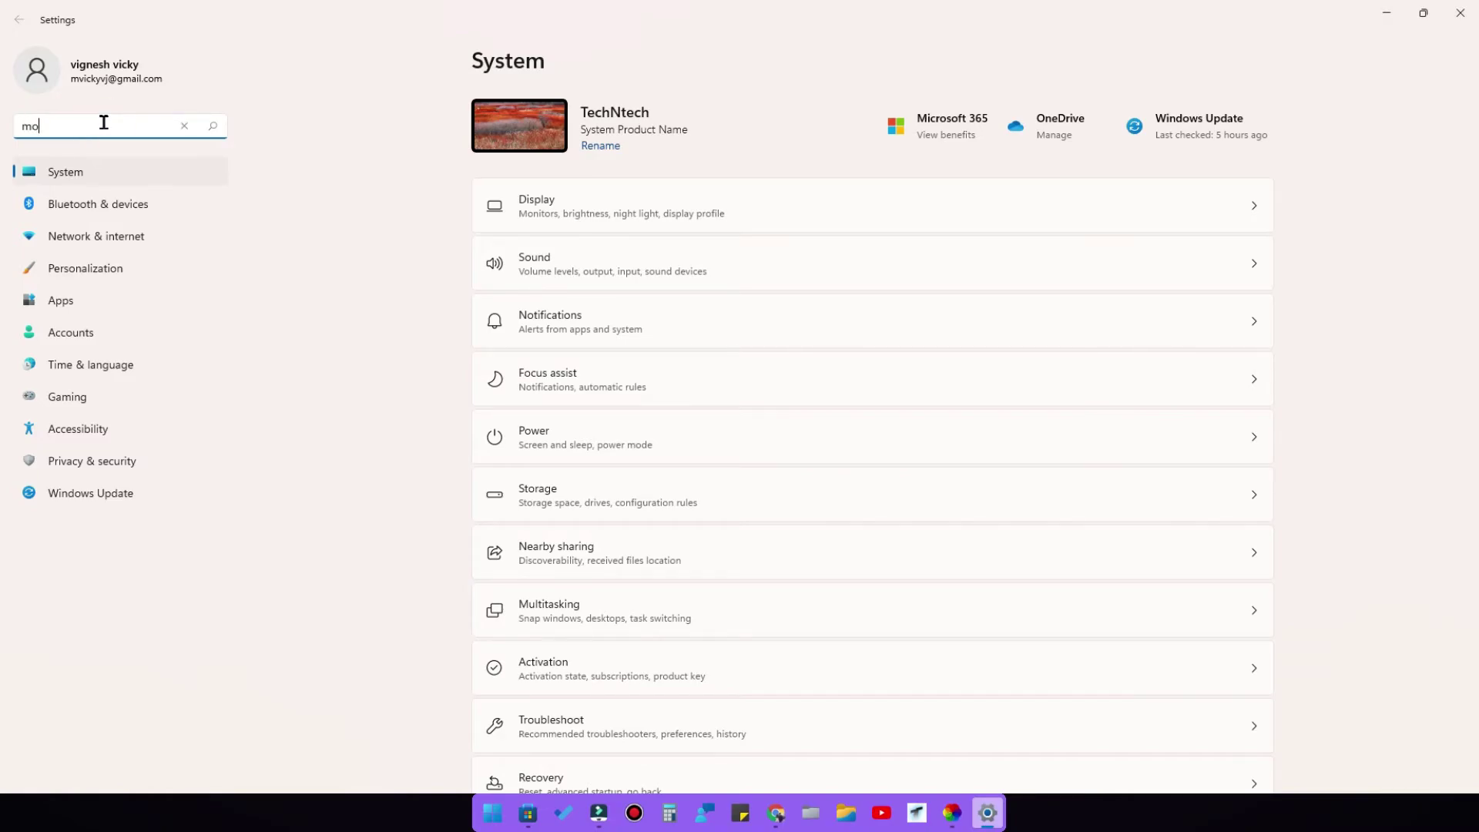
type("use")
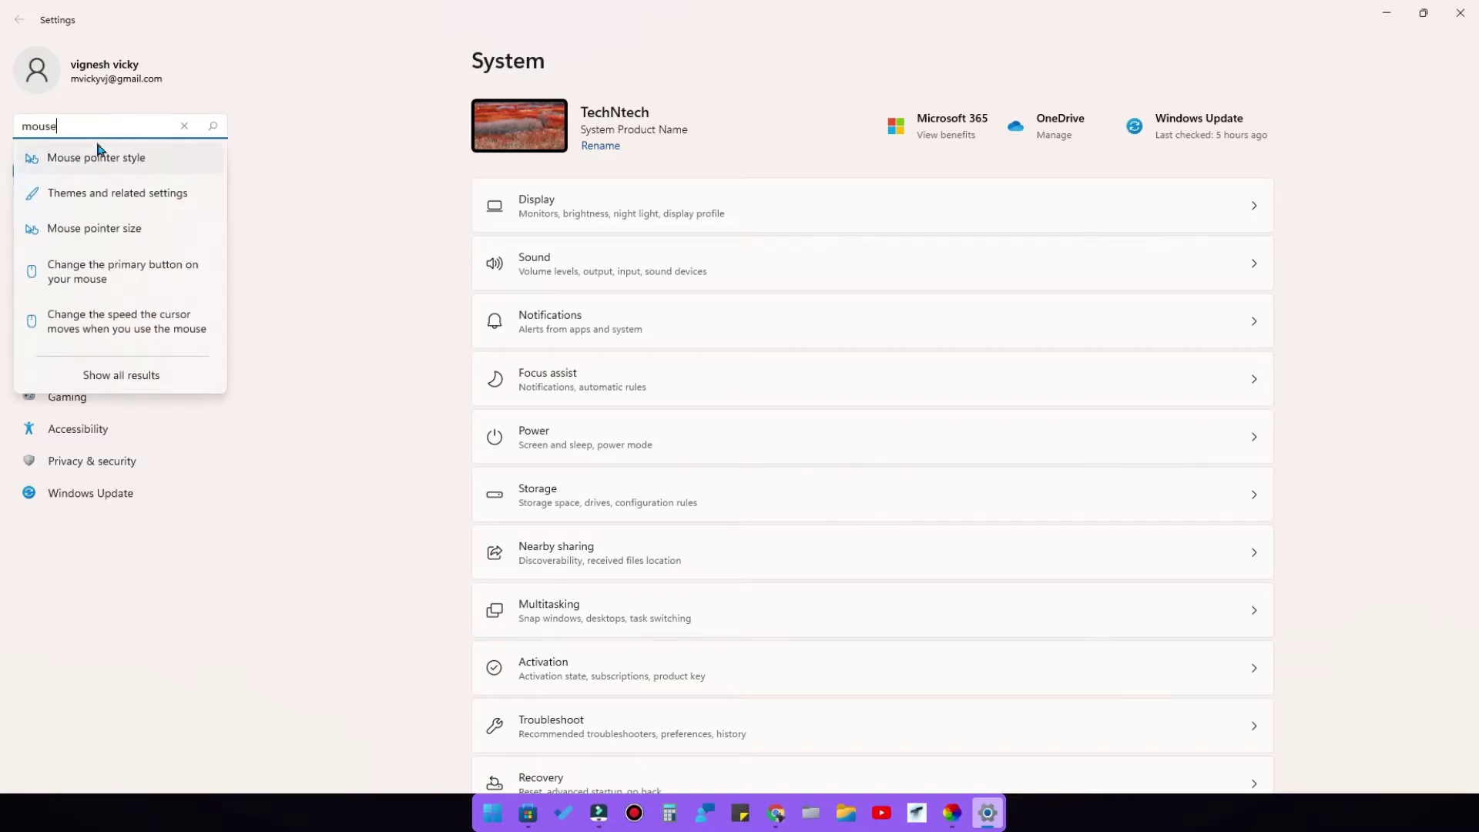
left_click(107, 159)
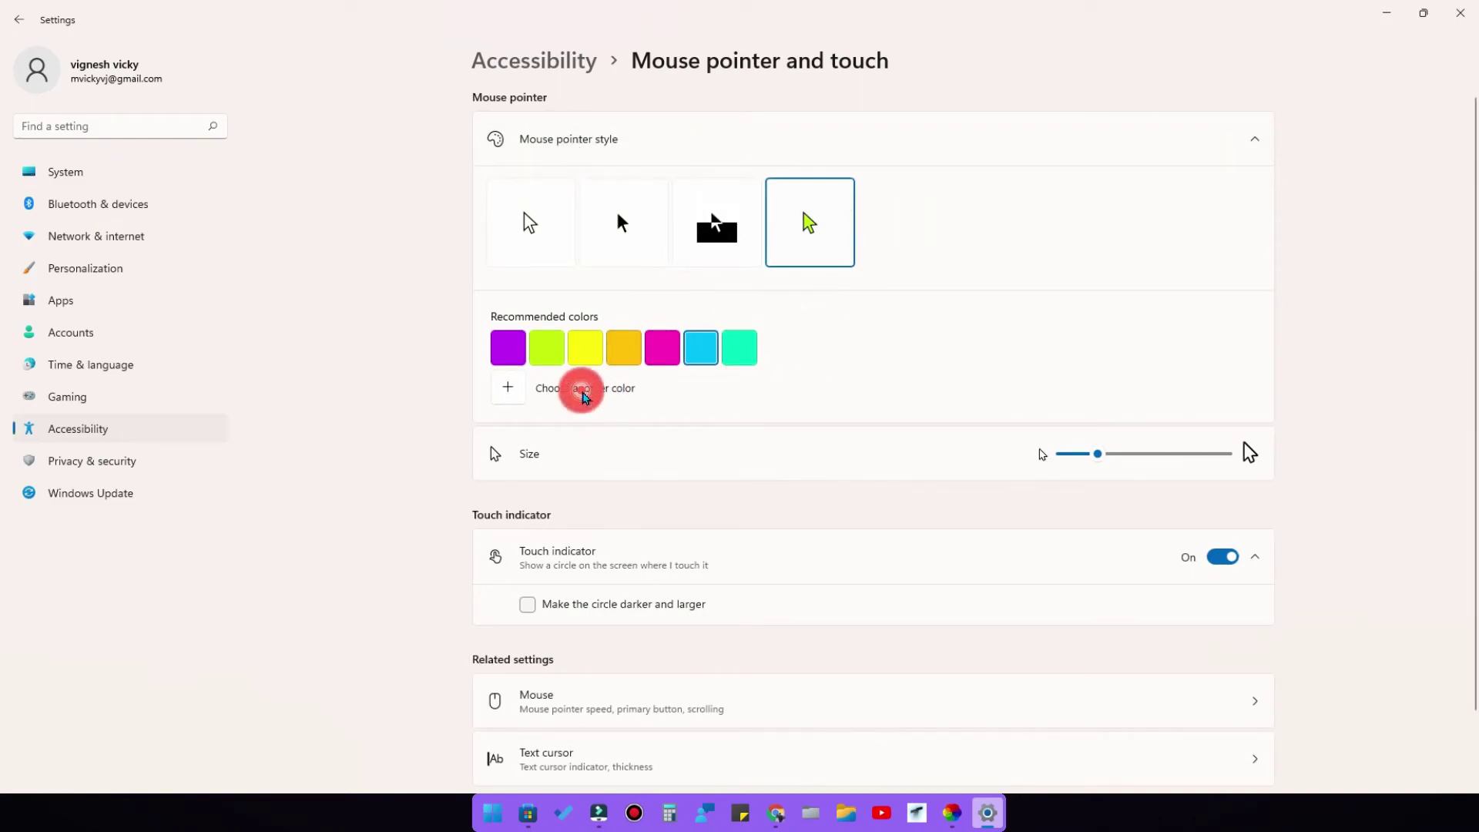
- View the custom pointer color picker, cancel it without choosing a color and close Settings
left_click(509, 389)
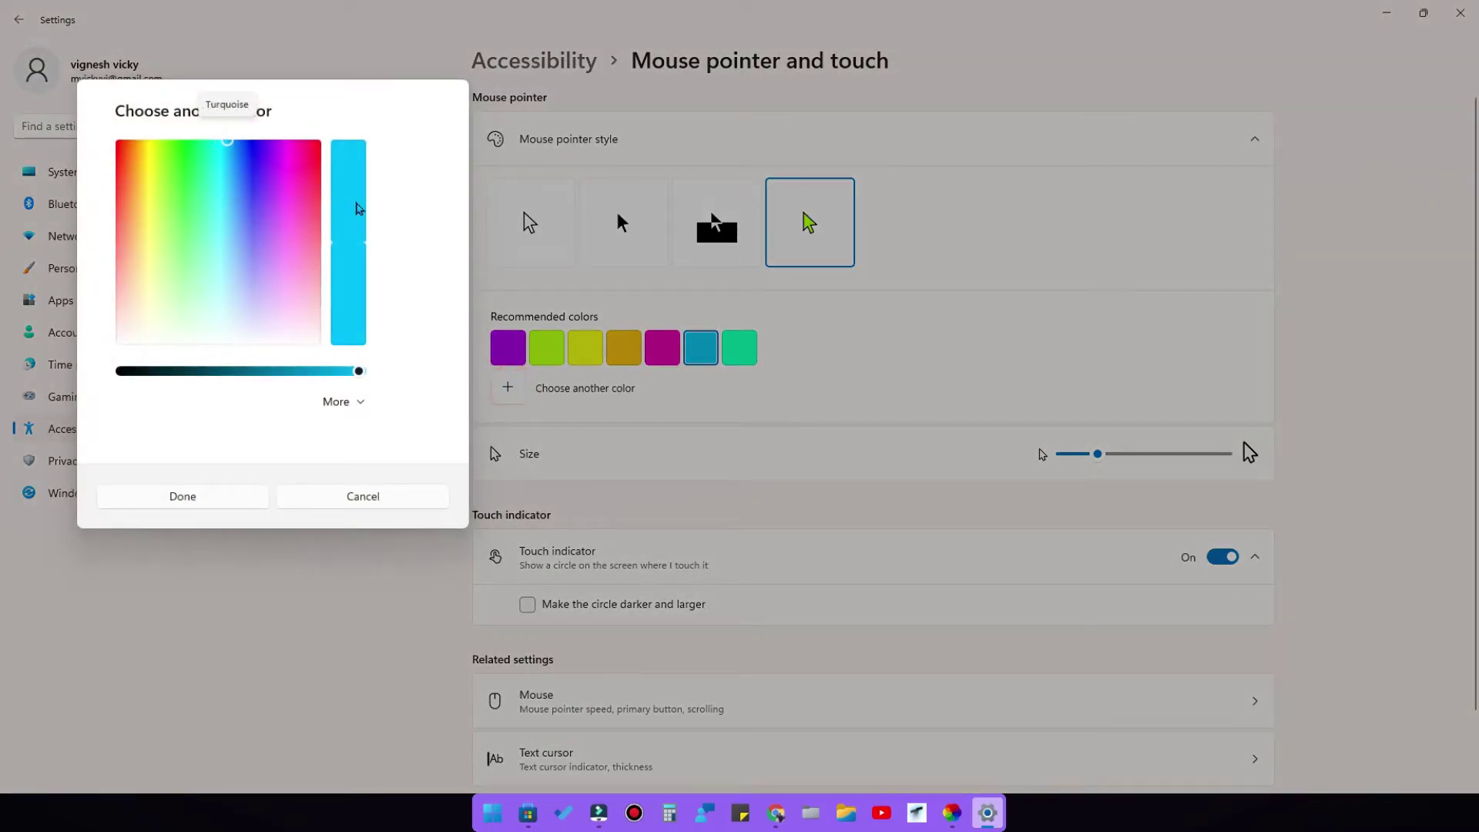
left_click(342, 496)
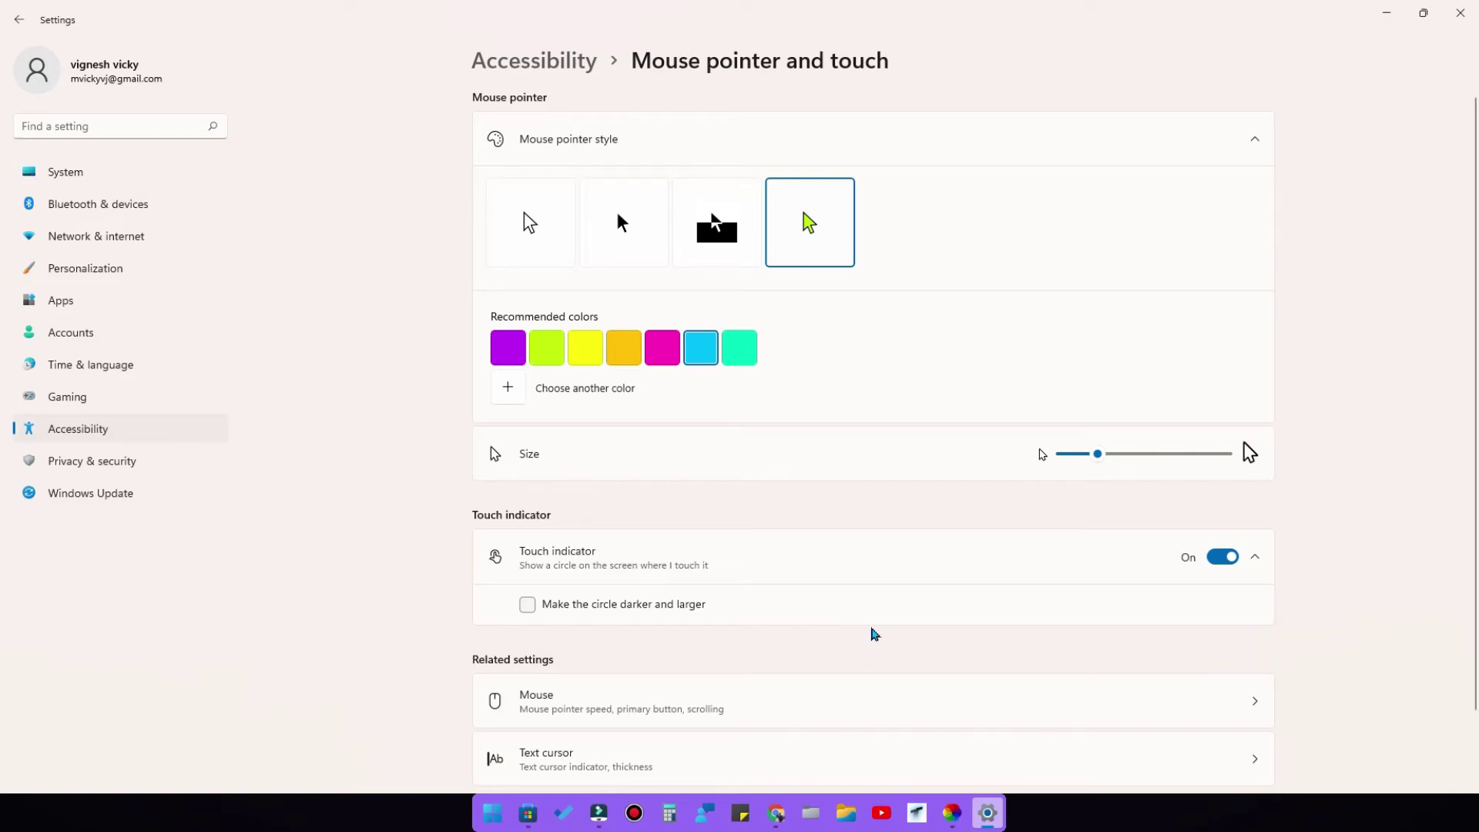
left_click(1461, 13)
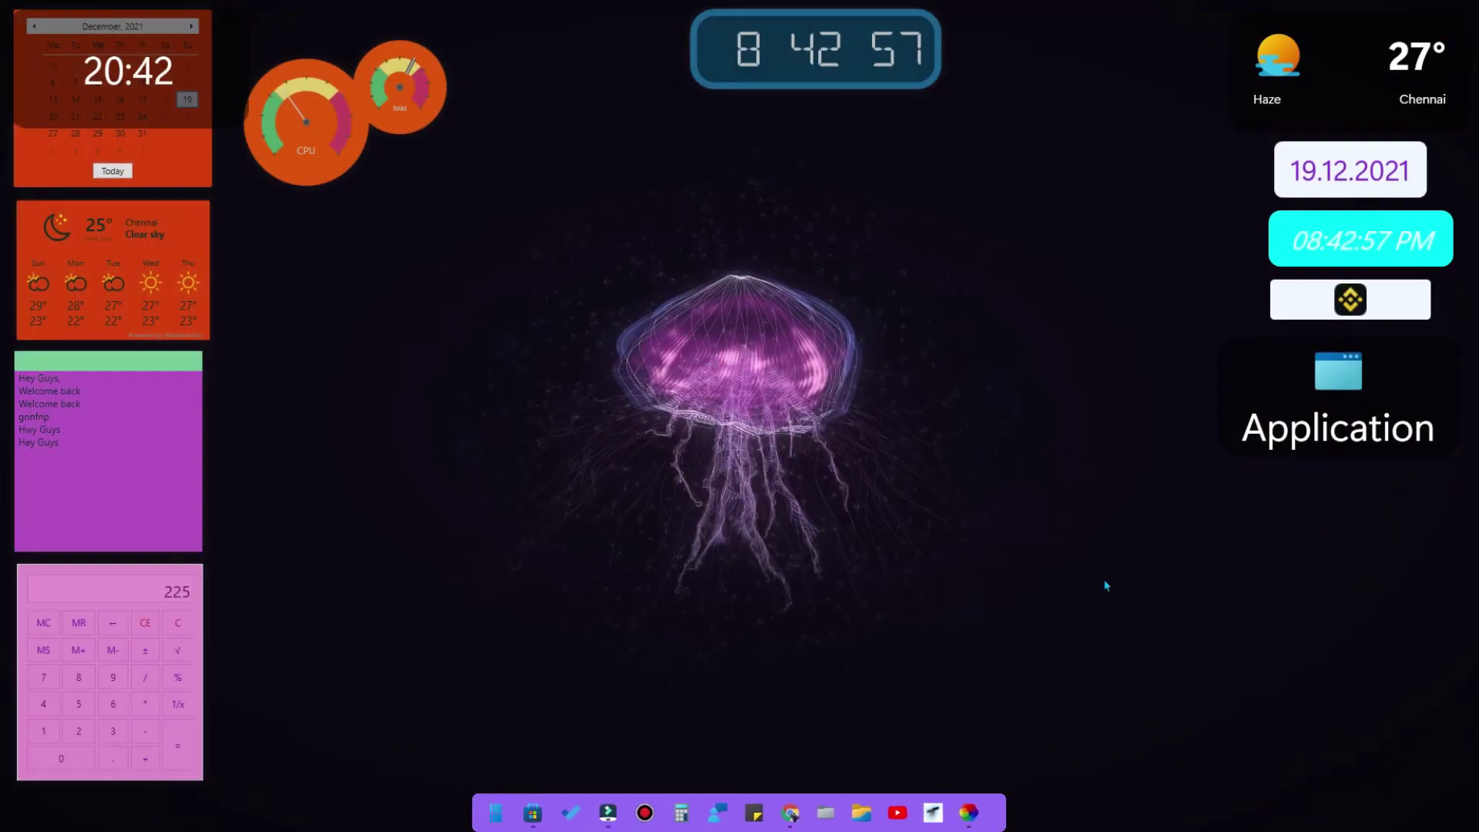
right_click(1058, 486)
left_click(1080, 464)
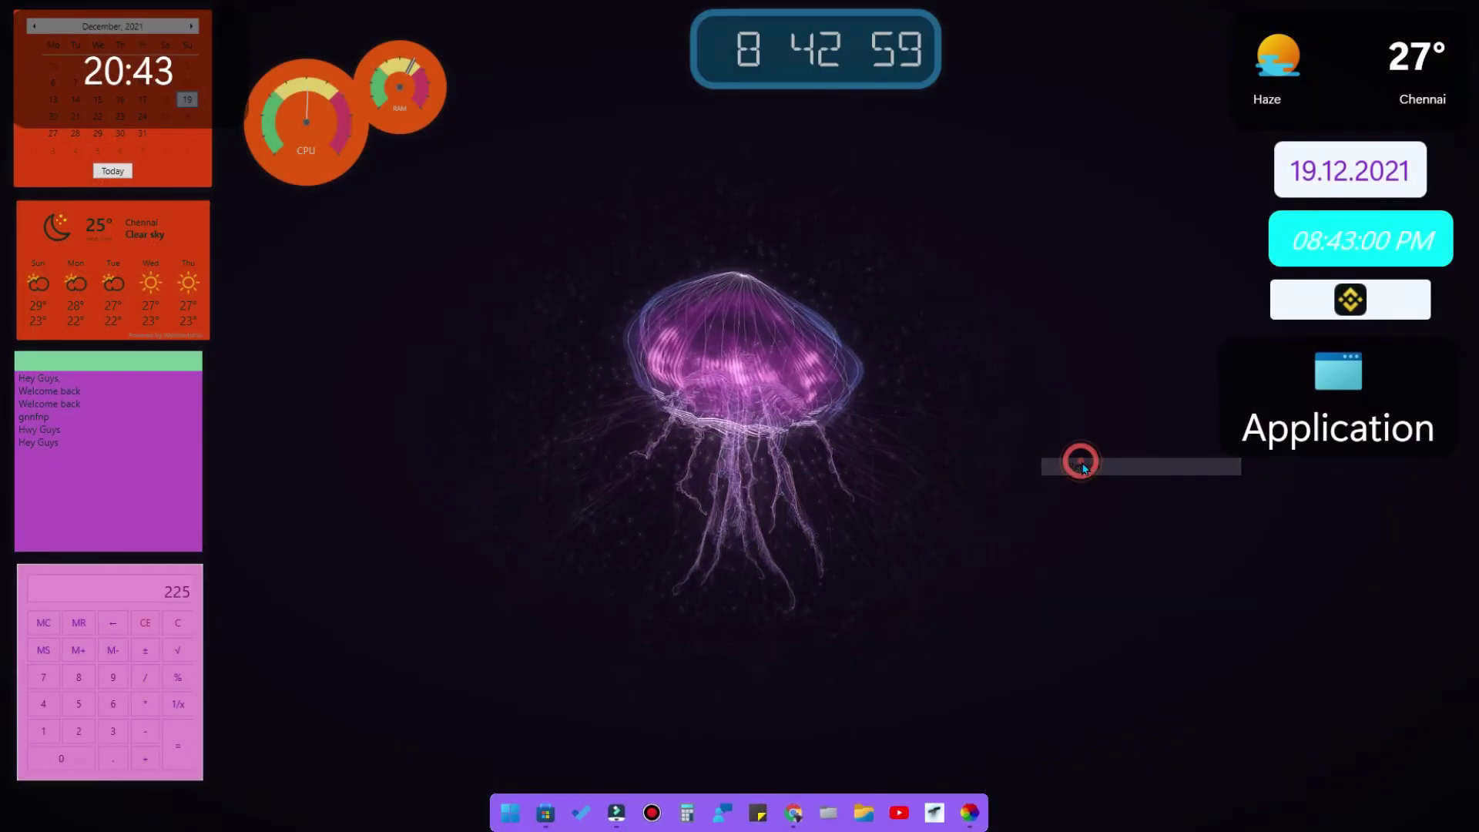
mouse_move(1317, 822)
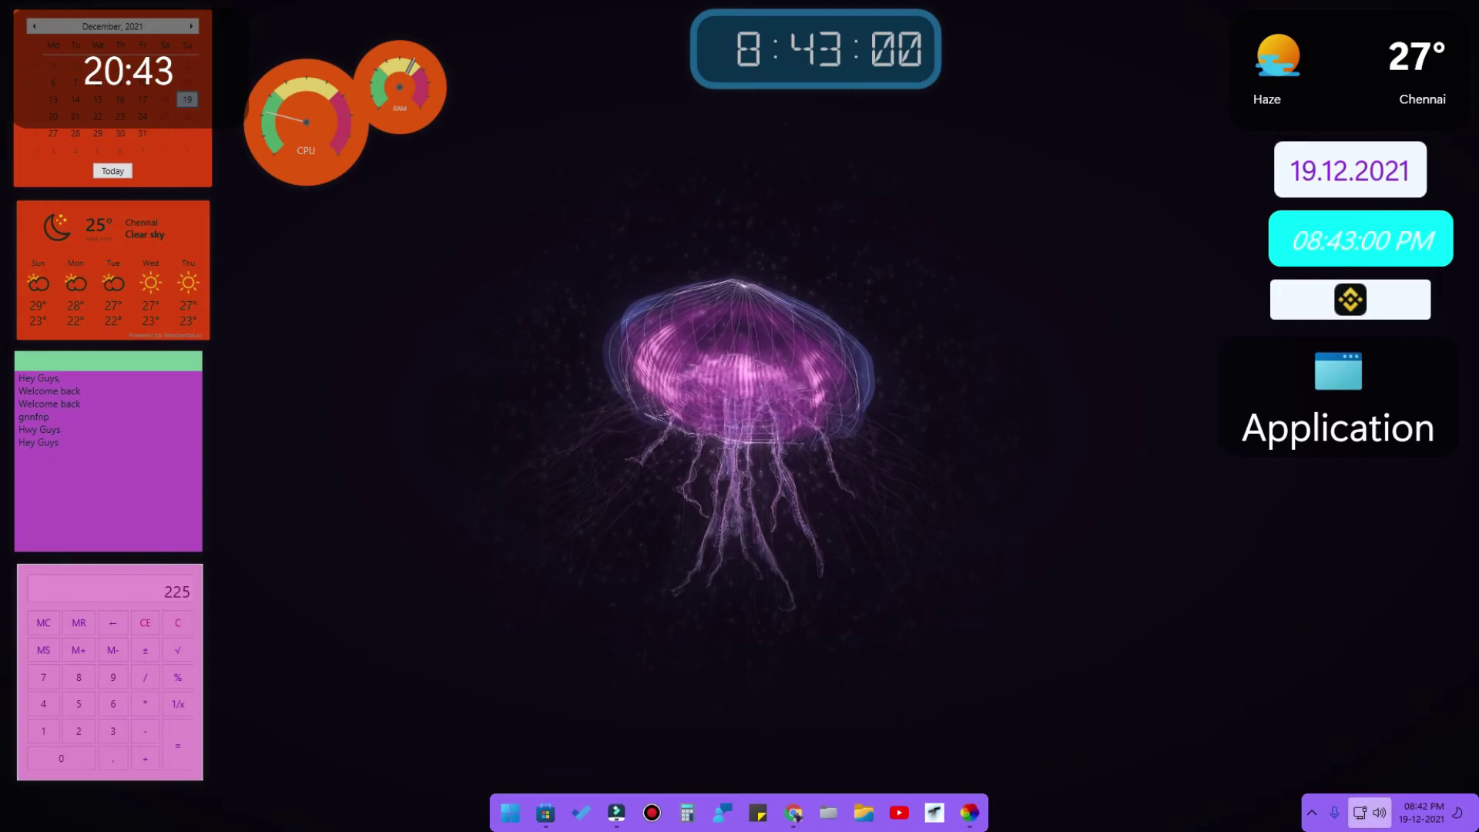
left_click(1312, 814)
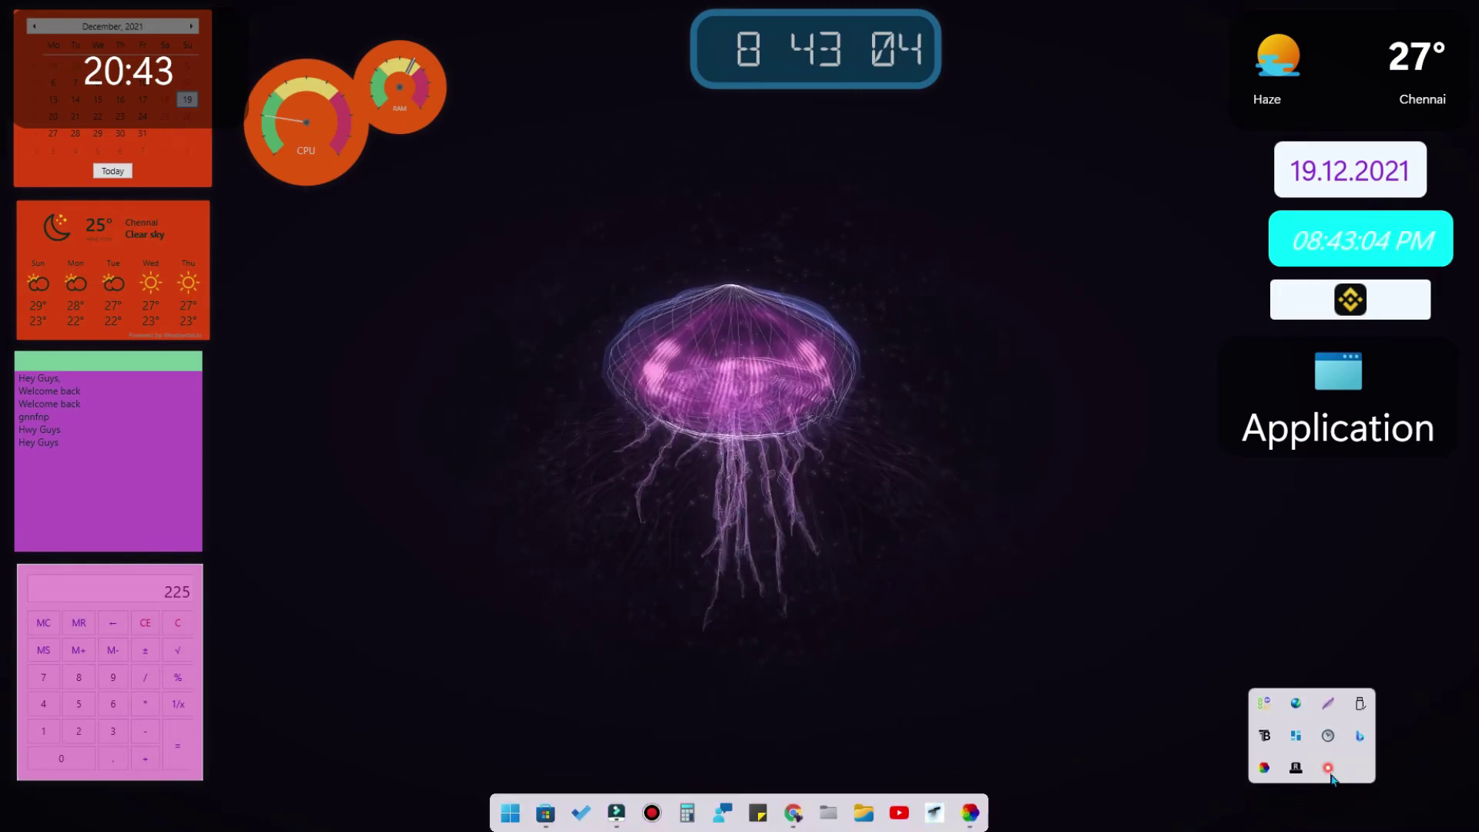
- Search the installed apps for PowerToys (Preview) and launch it
left_click(509, 814)
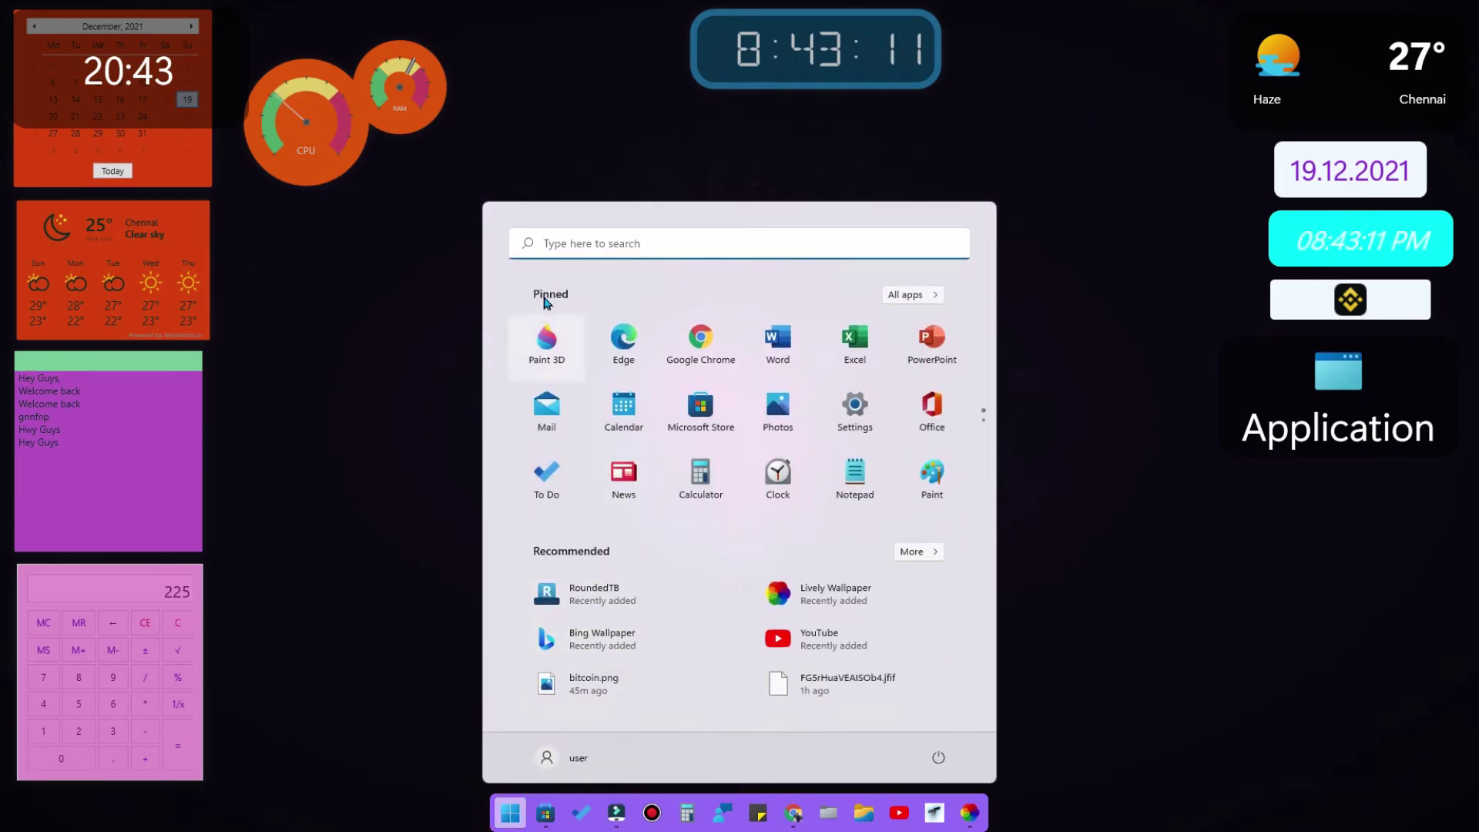
type("po")
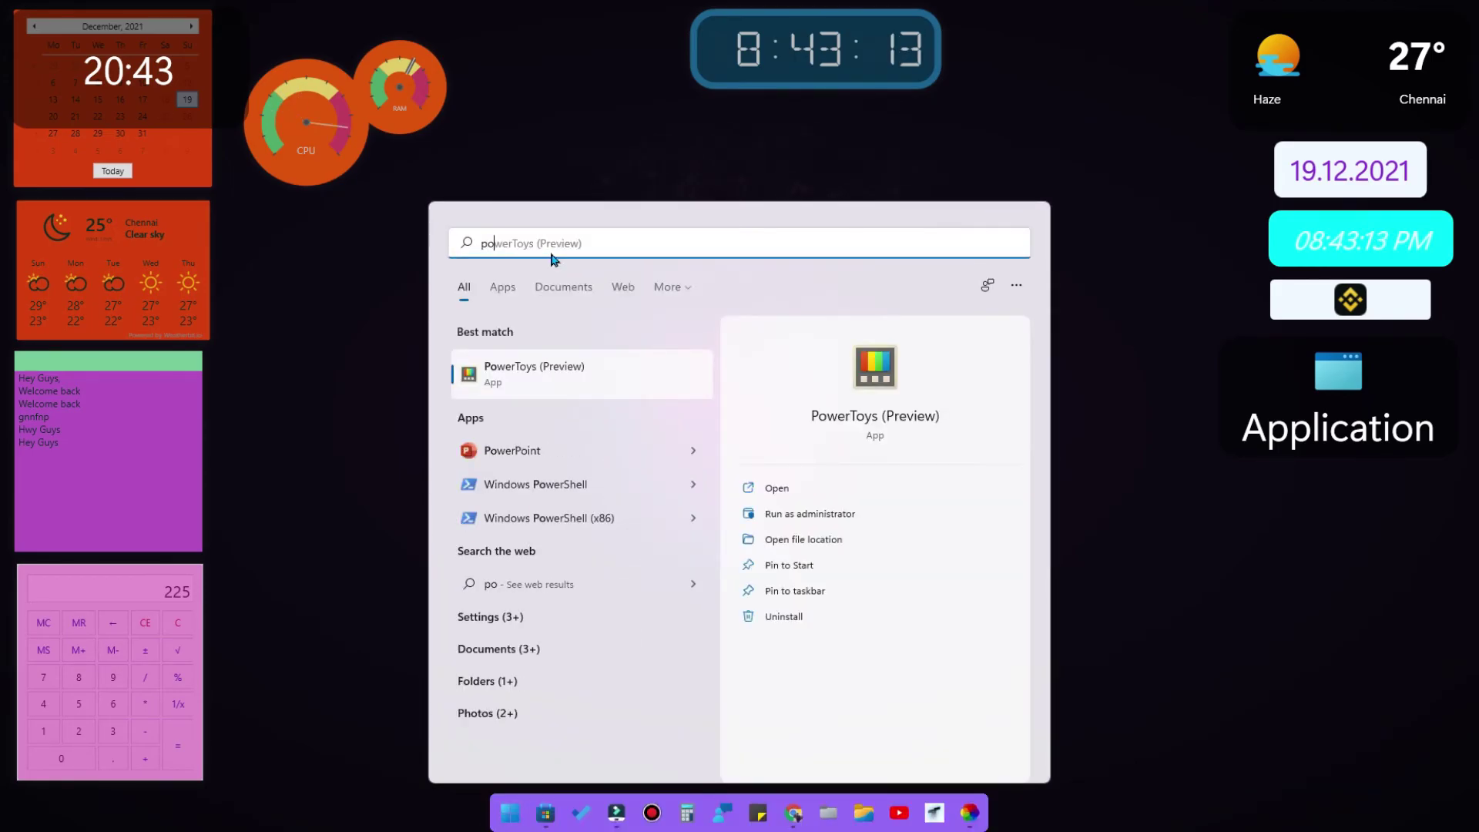
left_click(530, 374)
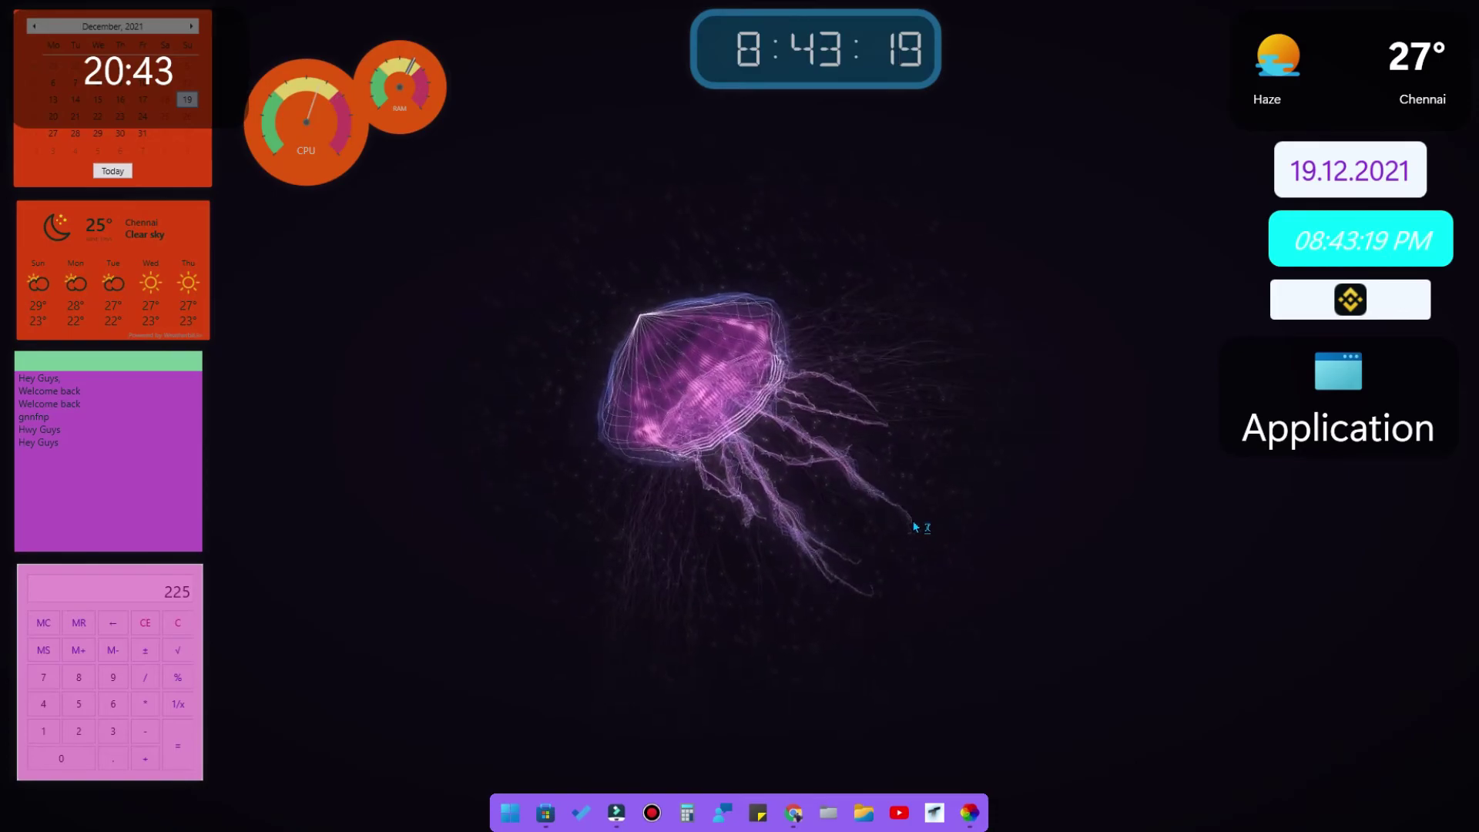
- Find the Microsoft PowerToys page in the Microsoft Store, view it and minimize the Store
left_click(545, 813)
left_click(627, 17)
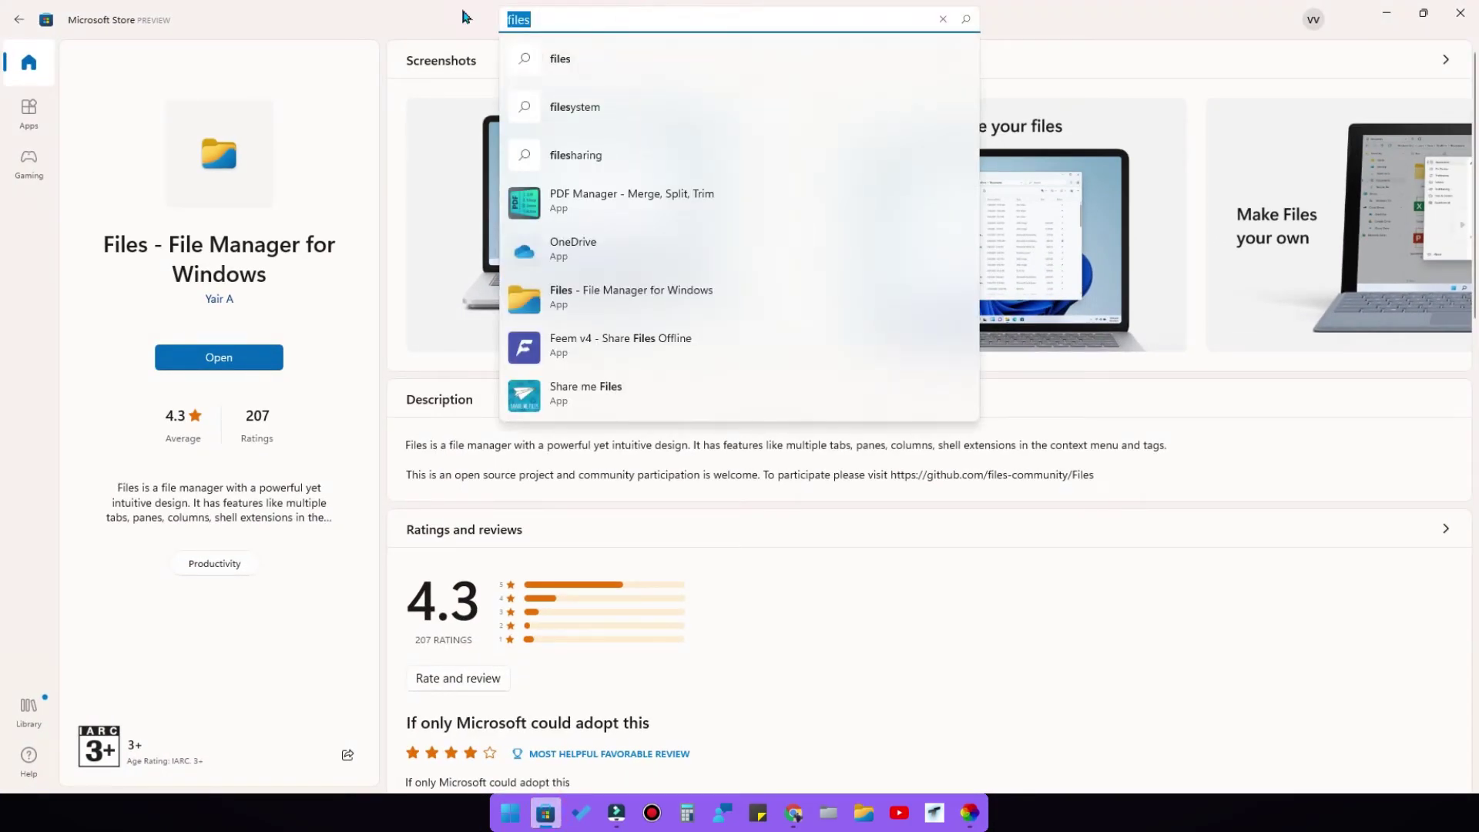
type("power t")
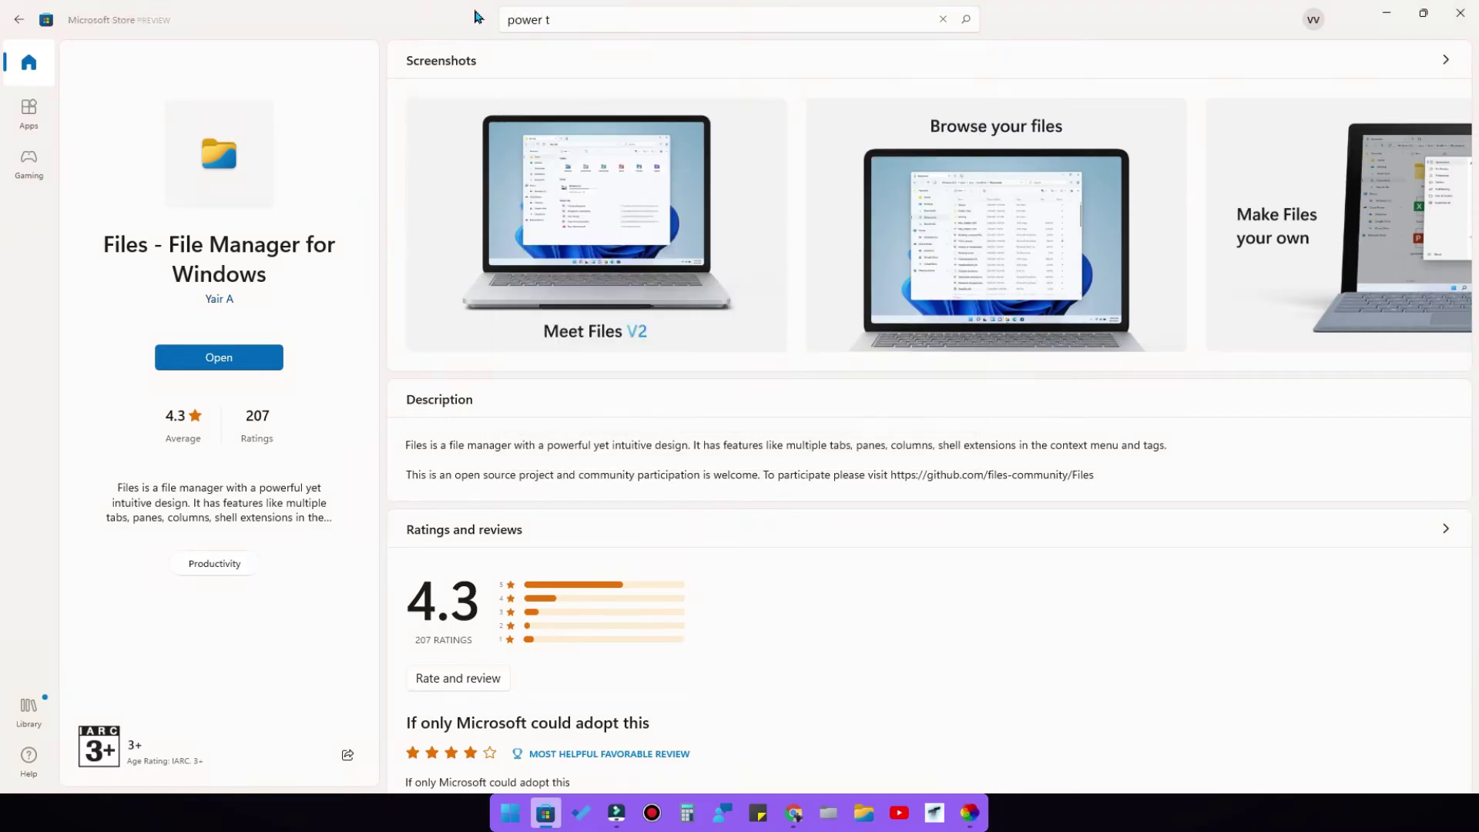
left_click(647, 218)
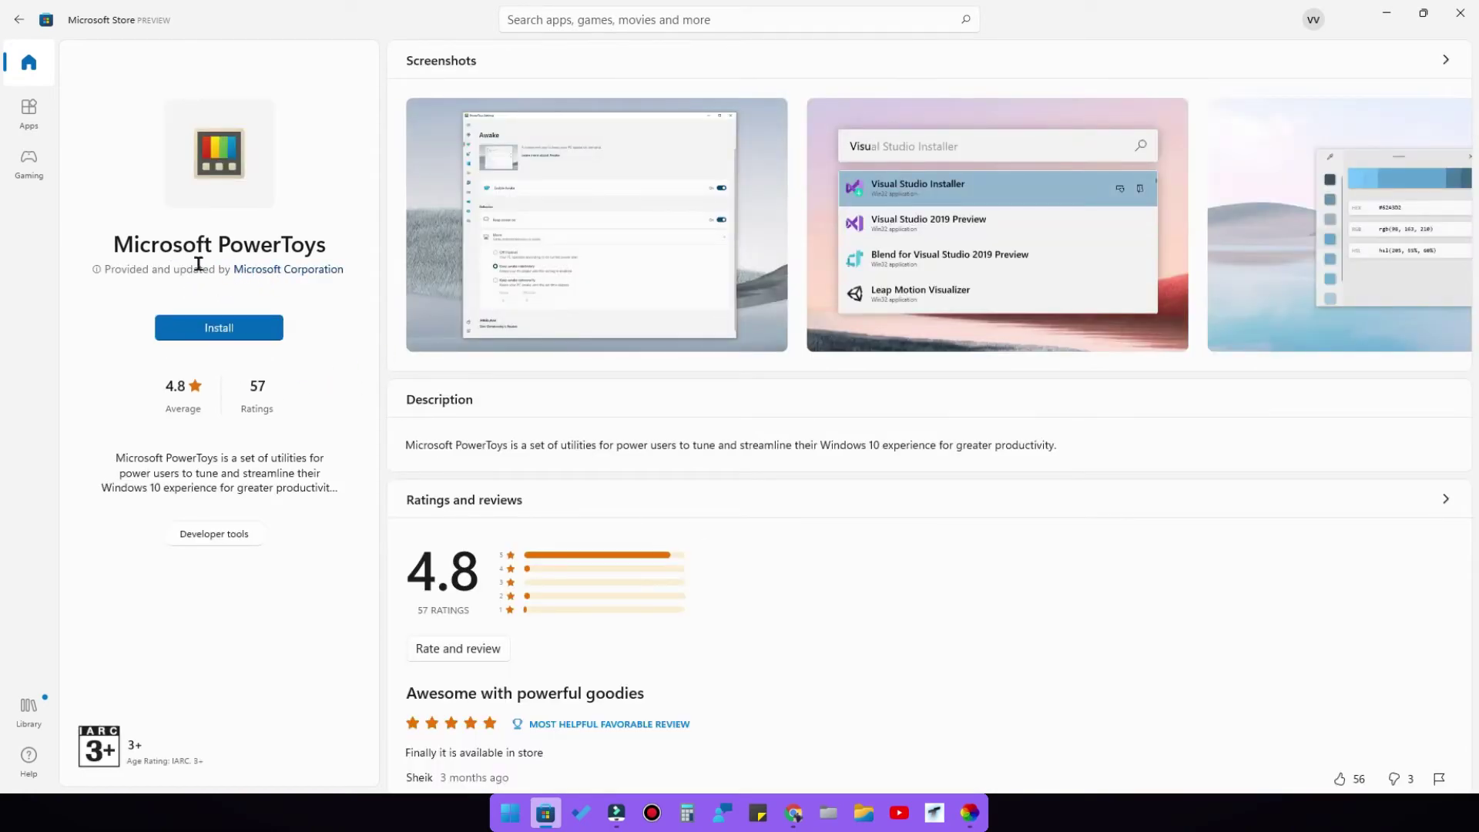
mouse_move(273, 278)
left_click(1386, 13)
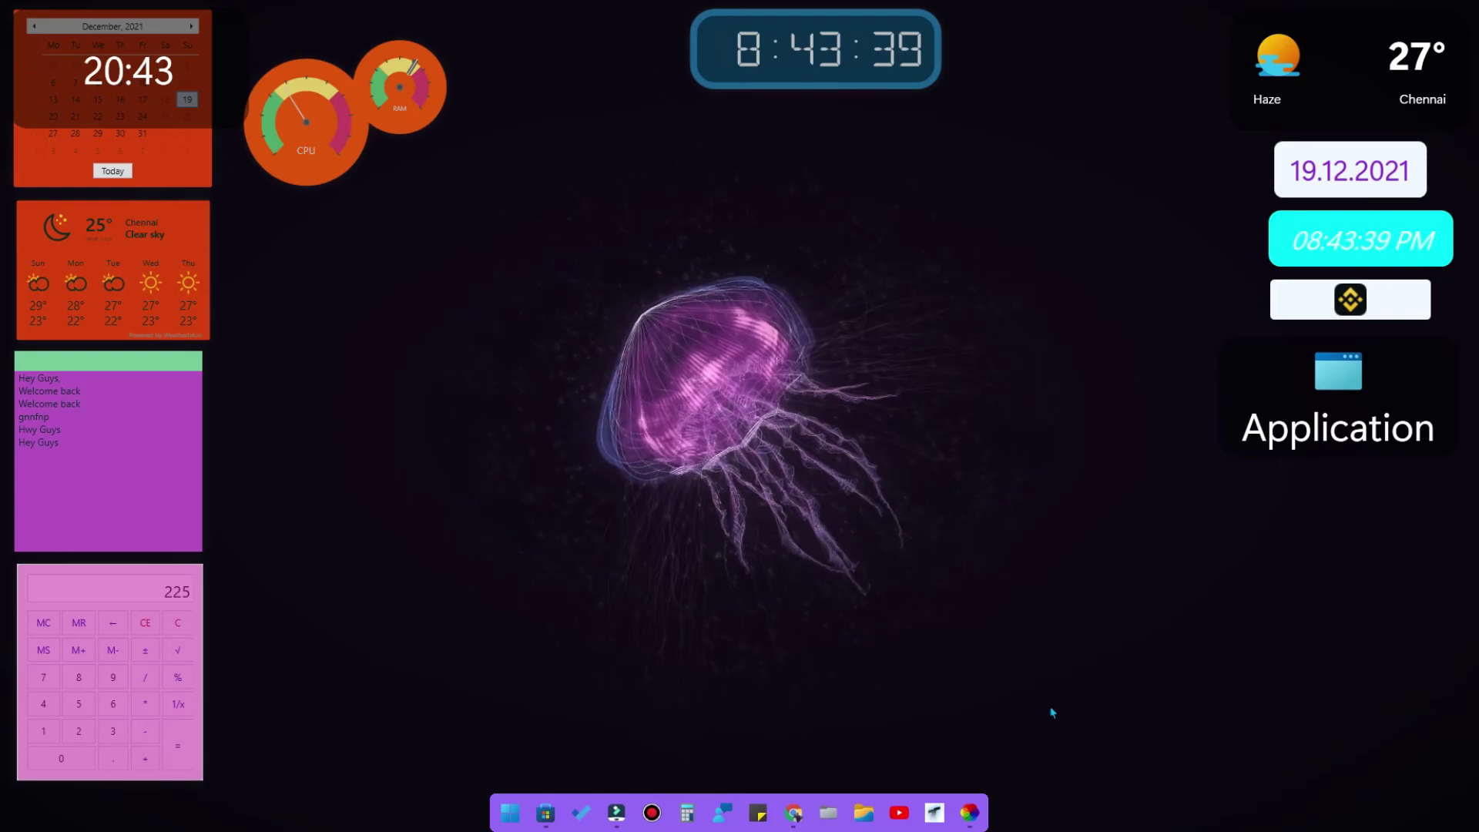
- Launch PowerToys again to bring up its settings window, and dismiss its tray menu
left_click(514, 815)
left_click(596, 252)
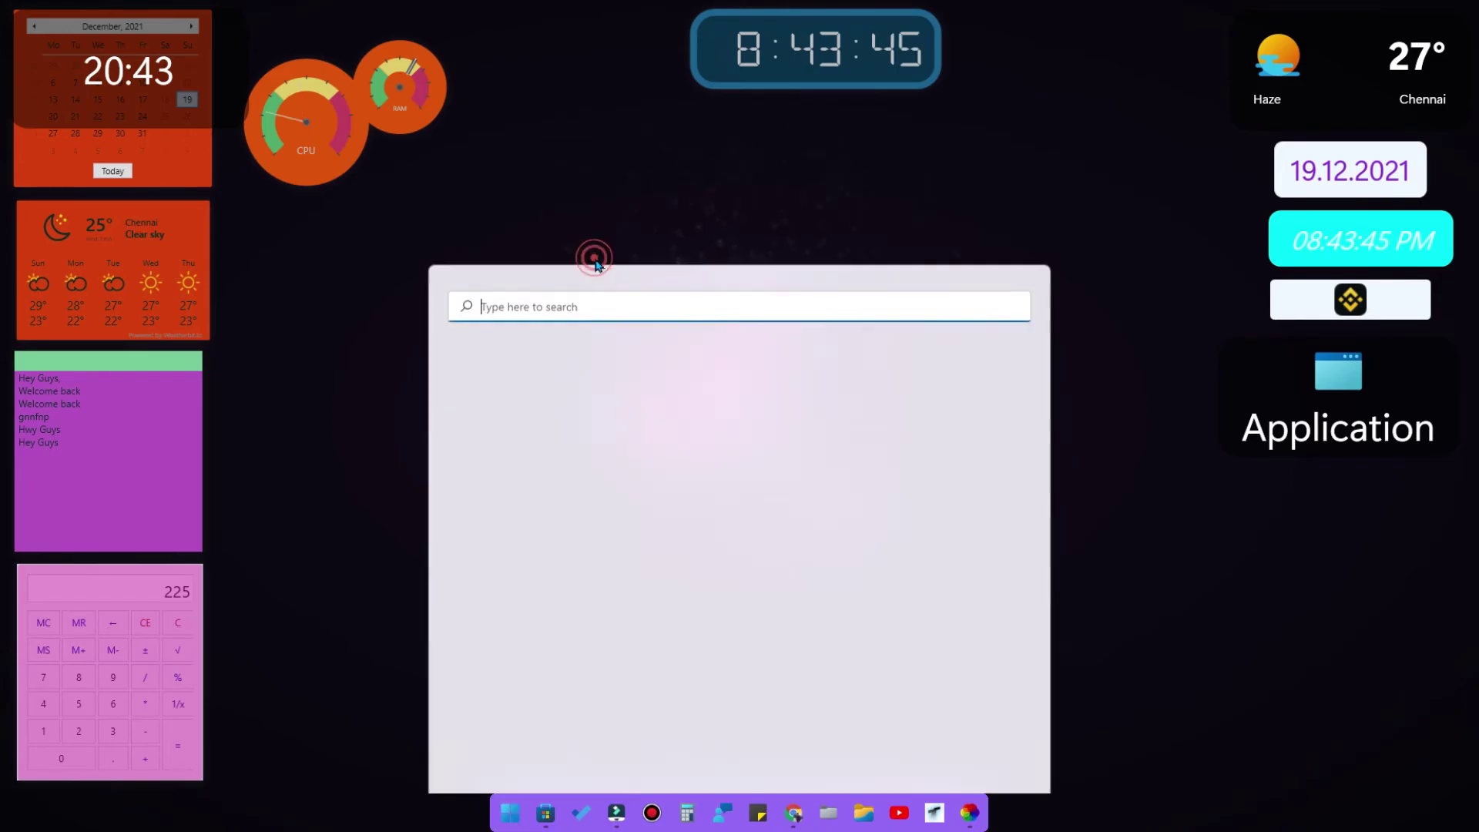
left_click(548, 479)
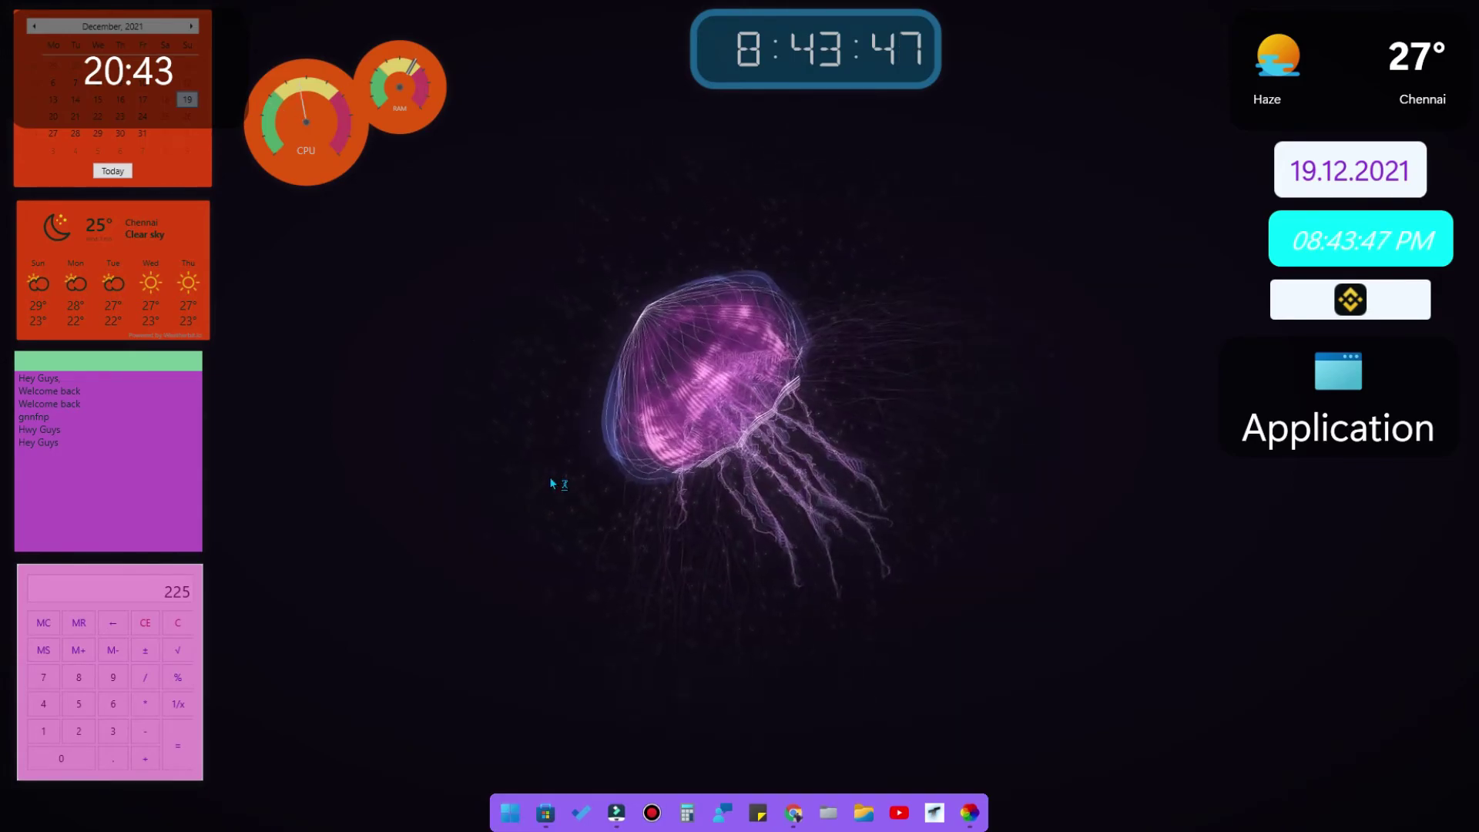
left_click(1311, 822)
right_click(1314, 820)
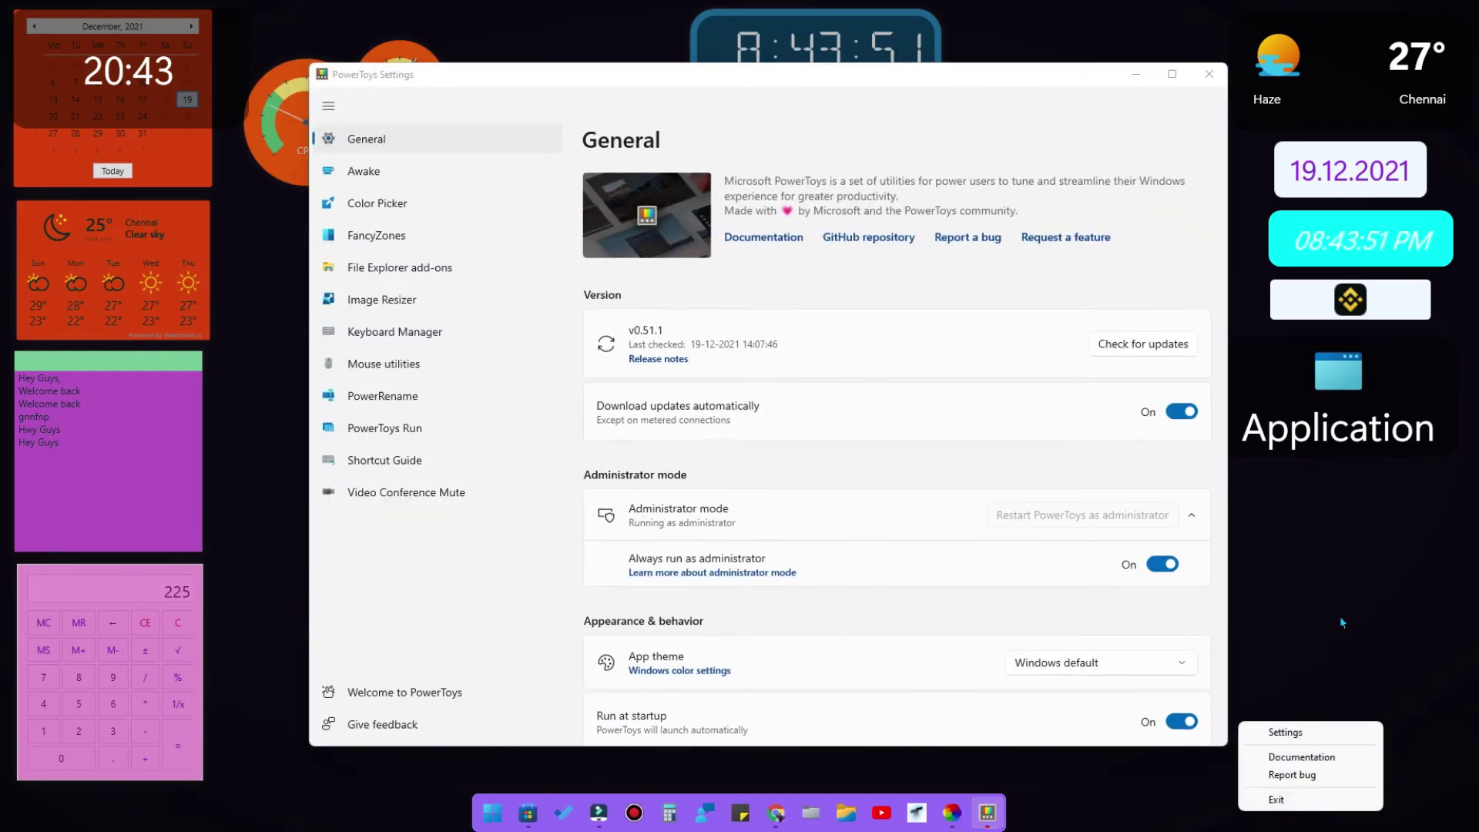
left_click(1336, 613)
- Go to Mouse utilities in PowerToys Settings, view the Mouse Highlighter activation shortcut and cancel editing it
left_click_drag(847, 76, 793, 86)
left_click(366, 381)
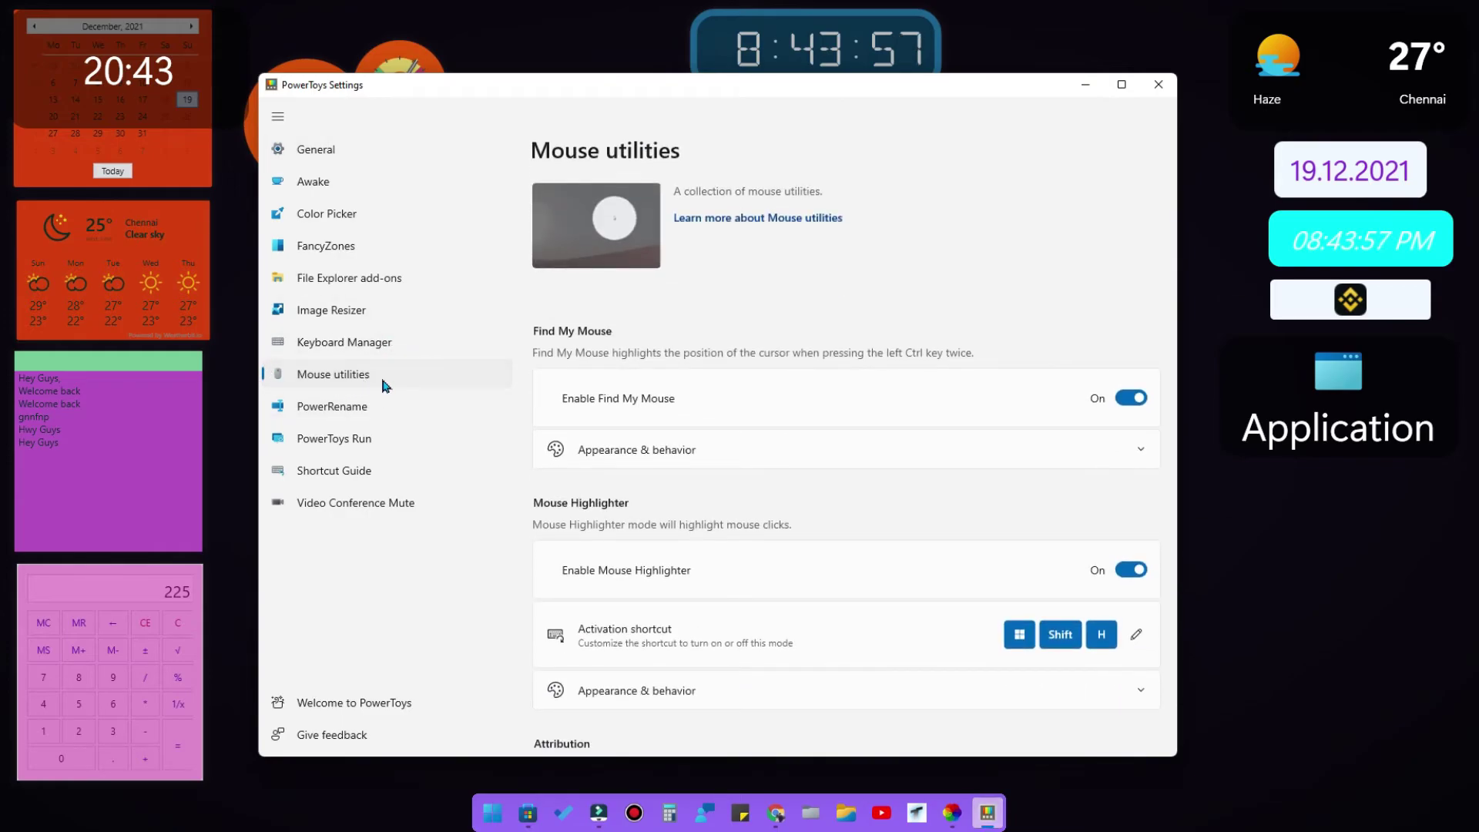
scroll(1026, 553, "down", 2)
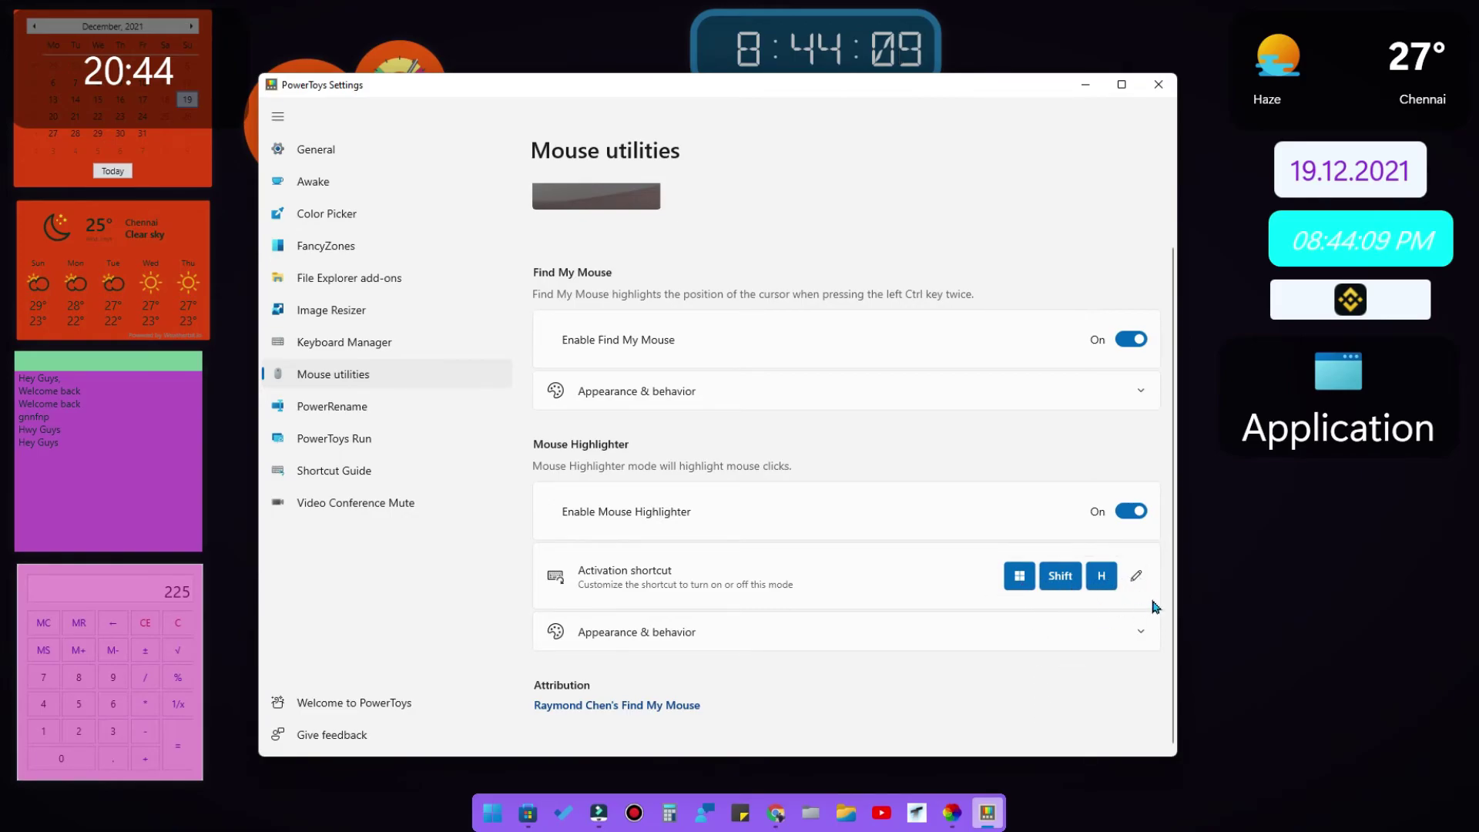
left_click(1136, 577)
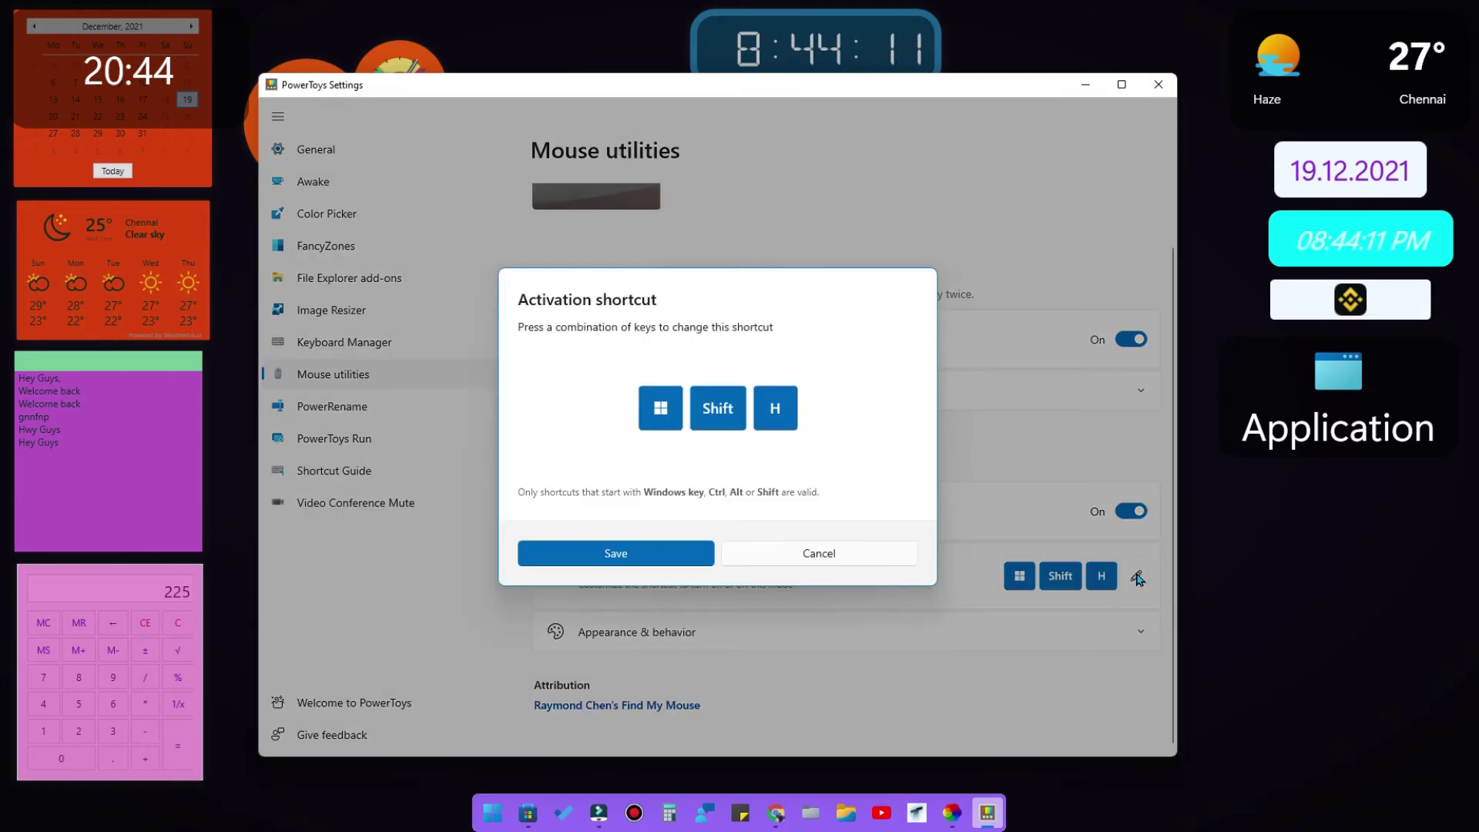
left_click(869, 561)
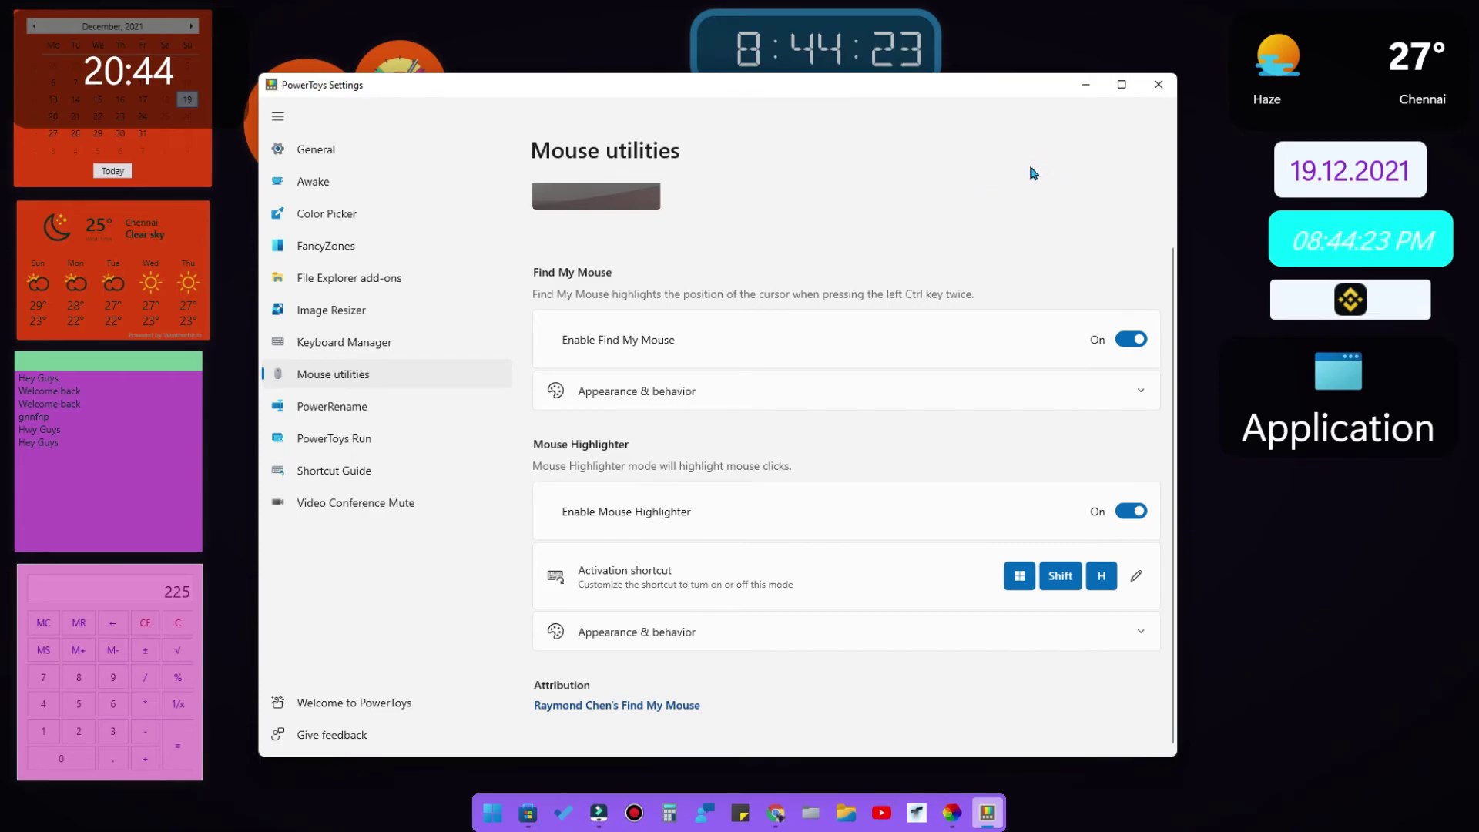
- Minimize PowerToys Settings and test the Mouse Highlighter on the empty desktop
left_click(948, 162)
left_click(1087, 84)
left_click(552, 560)
mouse_move(550, 602)
left_mouse_down()
mouse_move(1118, 583)
mouse_move(1195, 604)
mouse_move(961, 575)
mouse_move(1132, 607)
mouse_move(1221, 489)
mouse_move(1329, 616)
mouse_move(674, 613)
left_mouse_up()
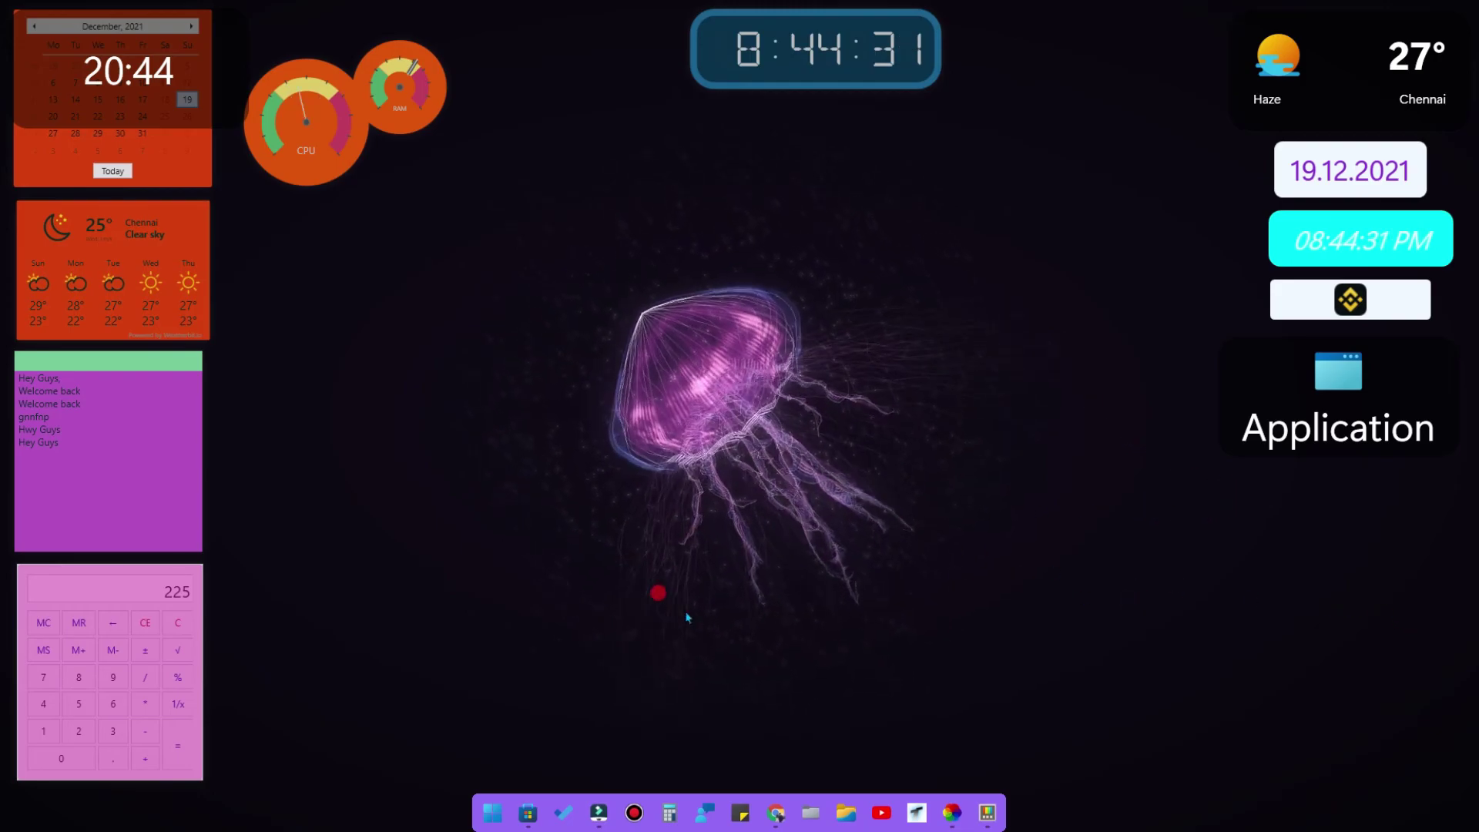
right_click(1057, 582)
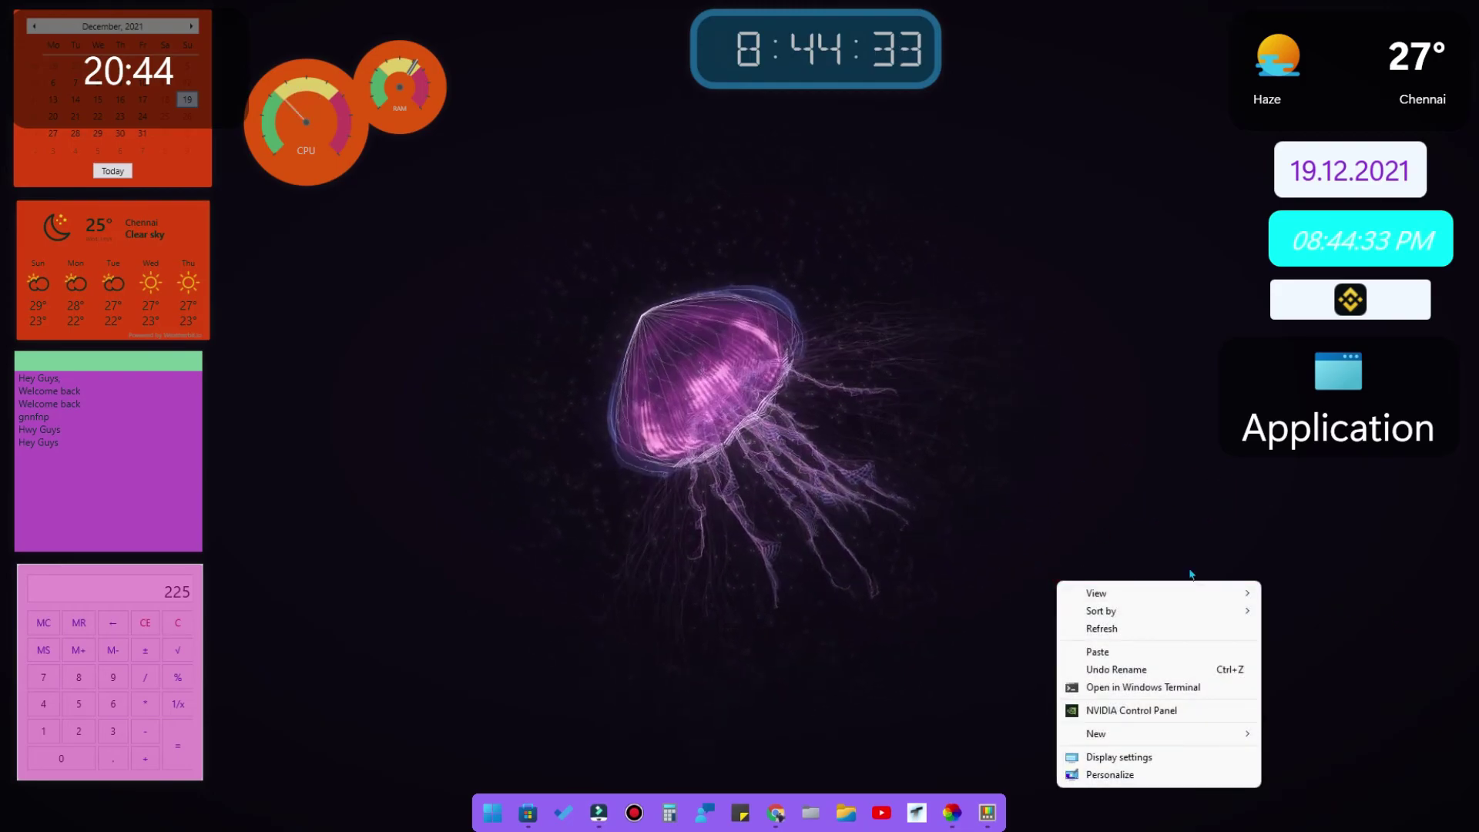
left_click(1066, 436)
- Restore PowerToys Settings, view the Keyboard Manager page, and refresh the desktop
left_click(987, 813)
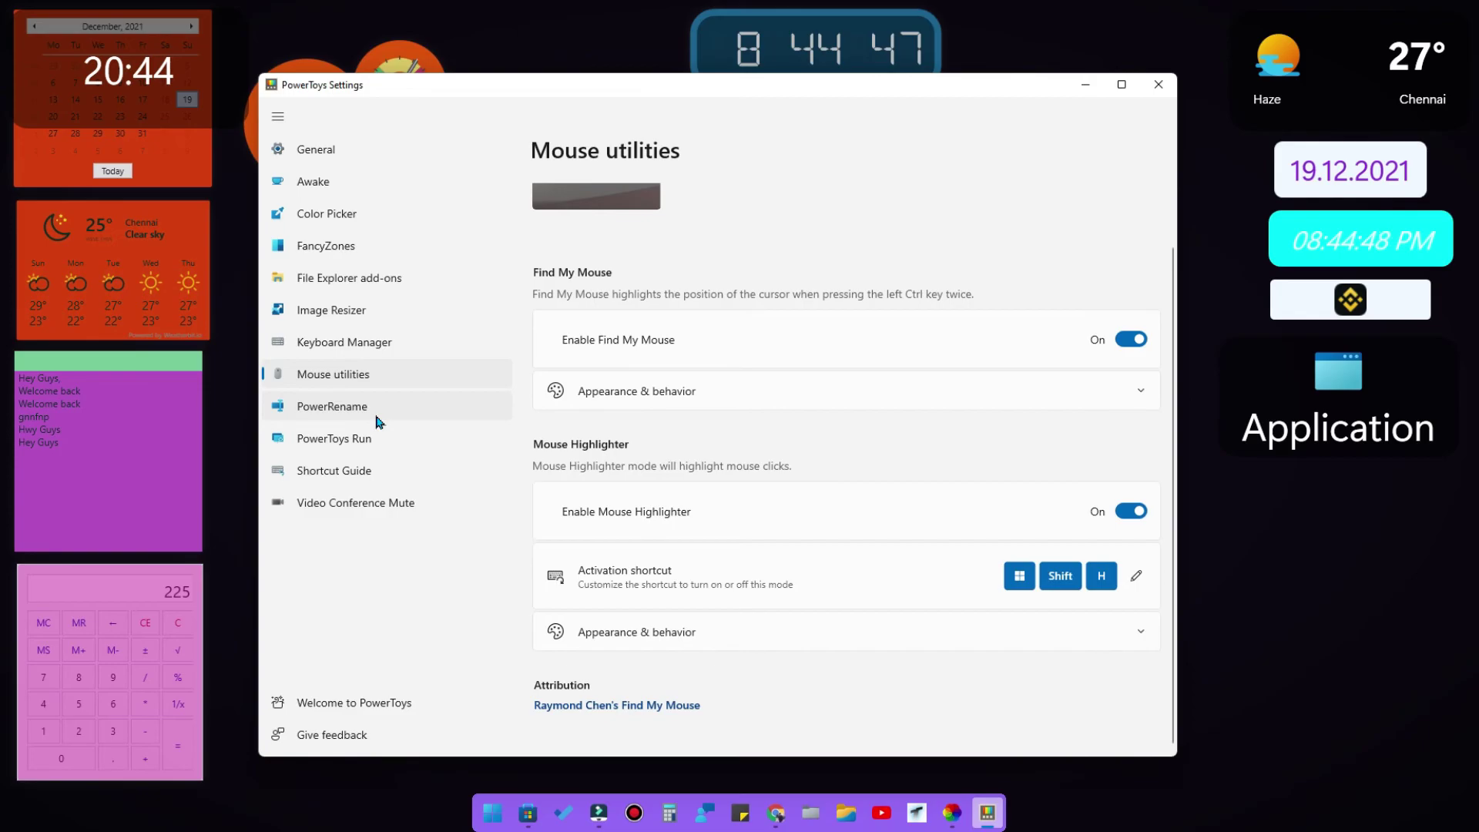
left_click(352, 344)
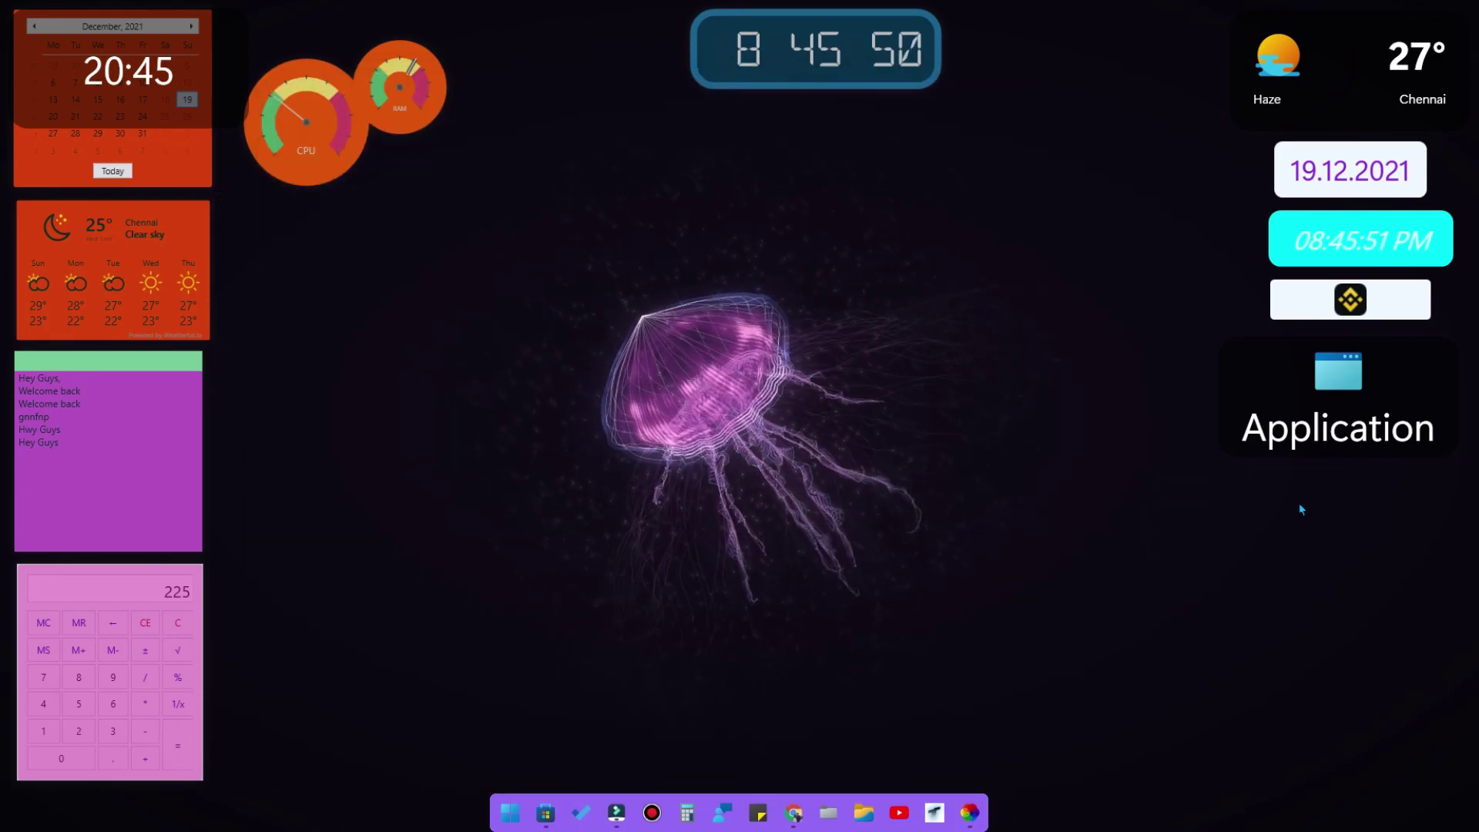
right_click(938, 437)
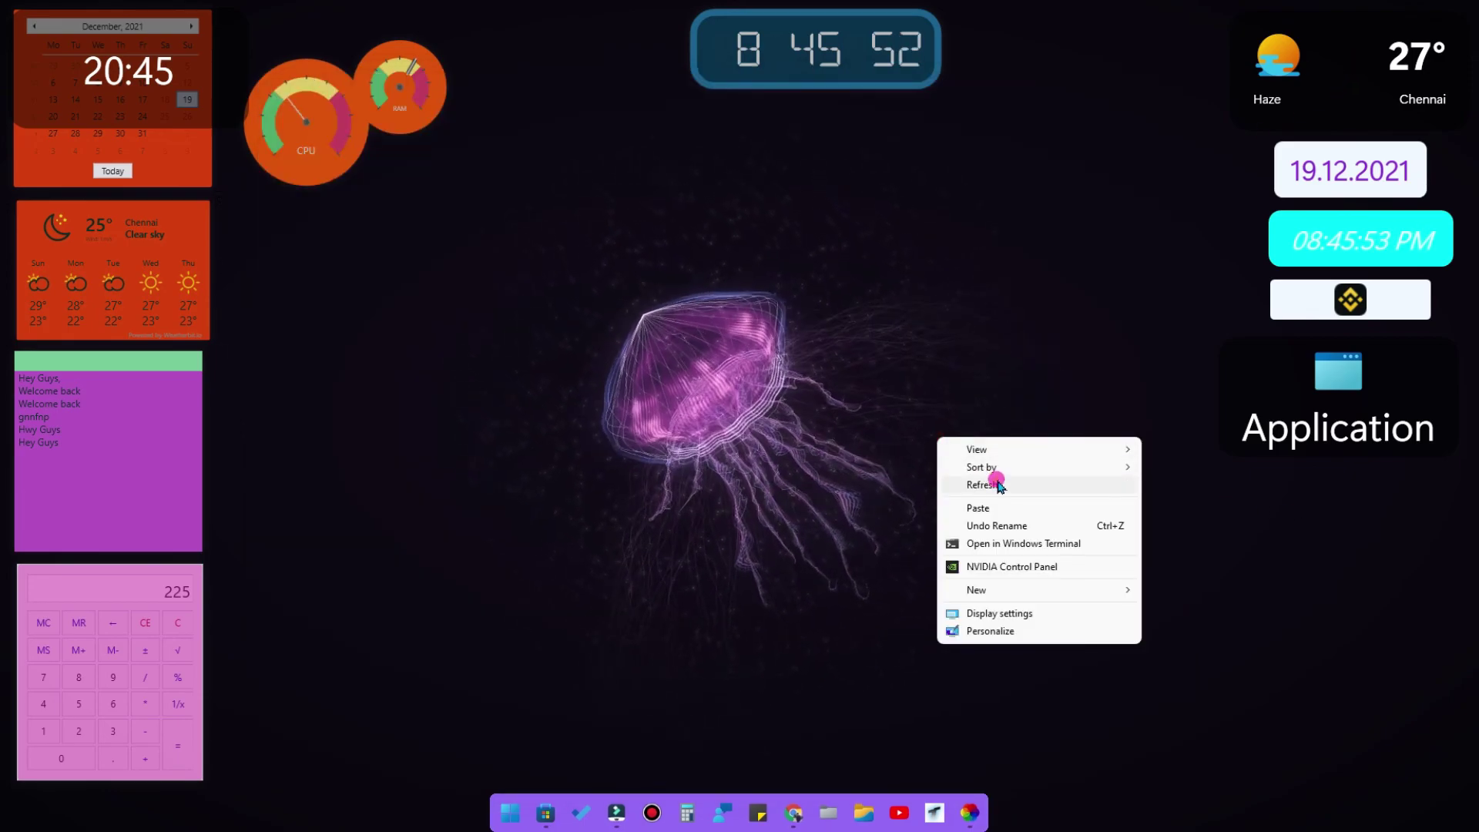
left_click(997, 484)
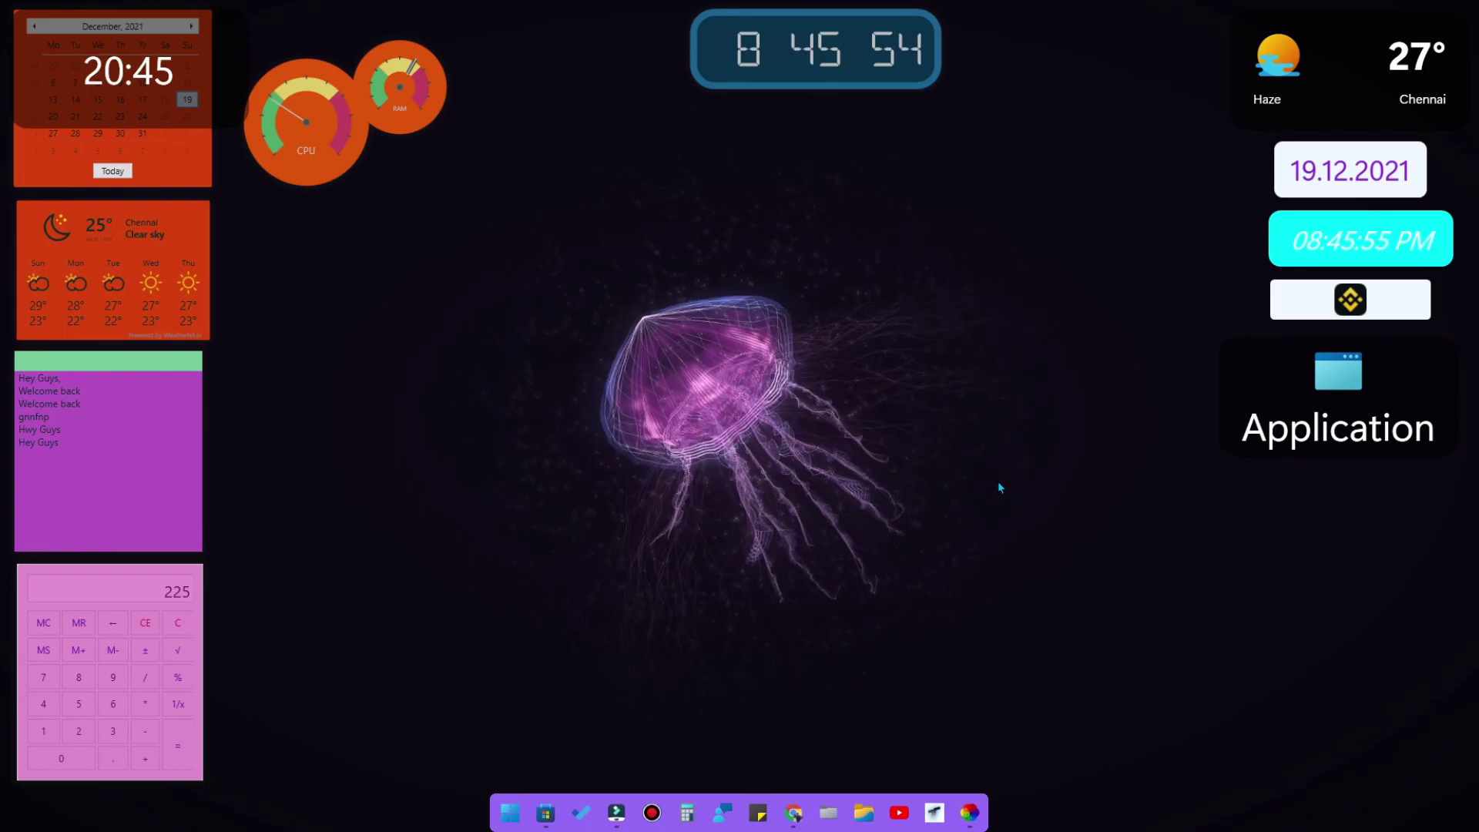